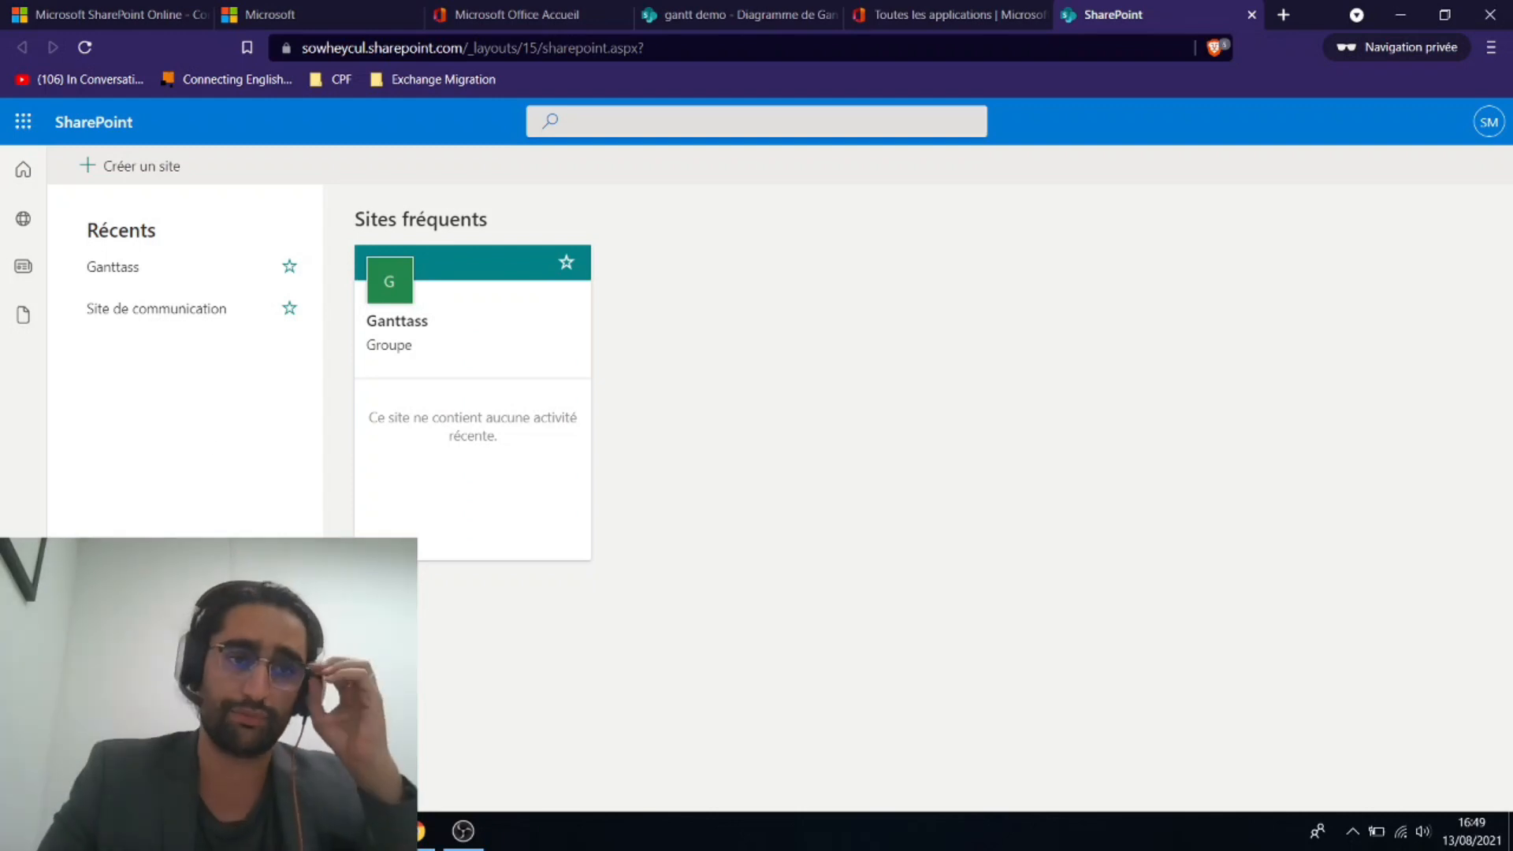
# Create a communication site named "Intranet rapidement" with the Sujet template and French as its language
pyautogui.click(132, 167)
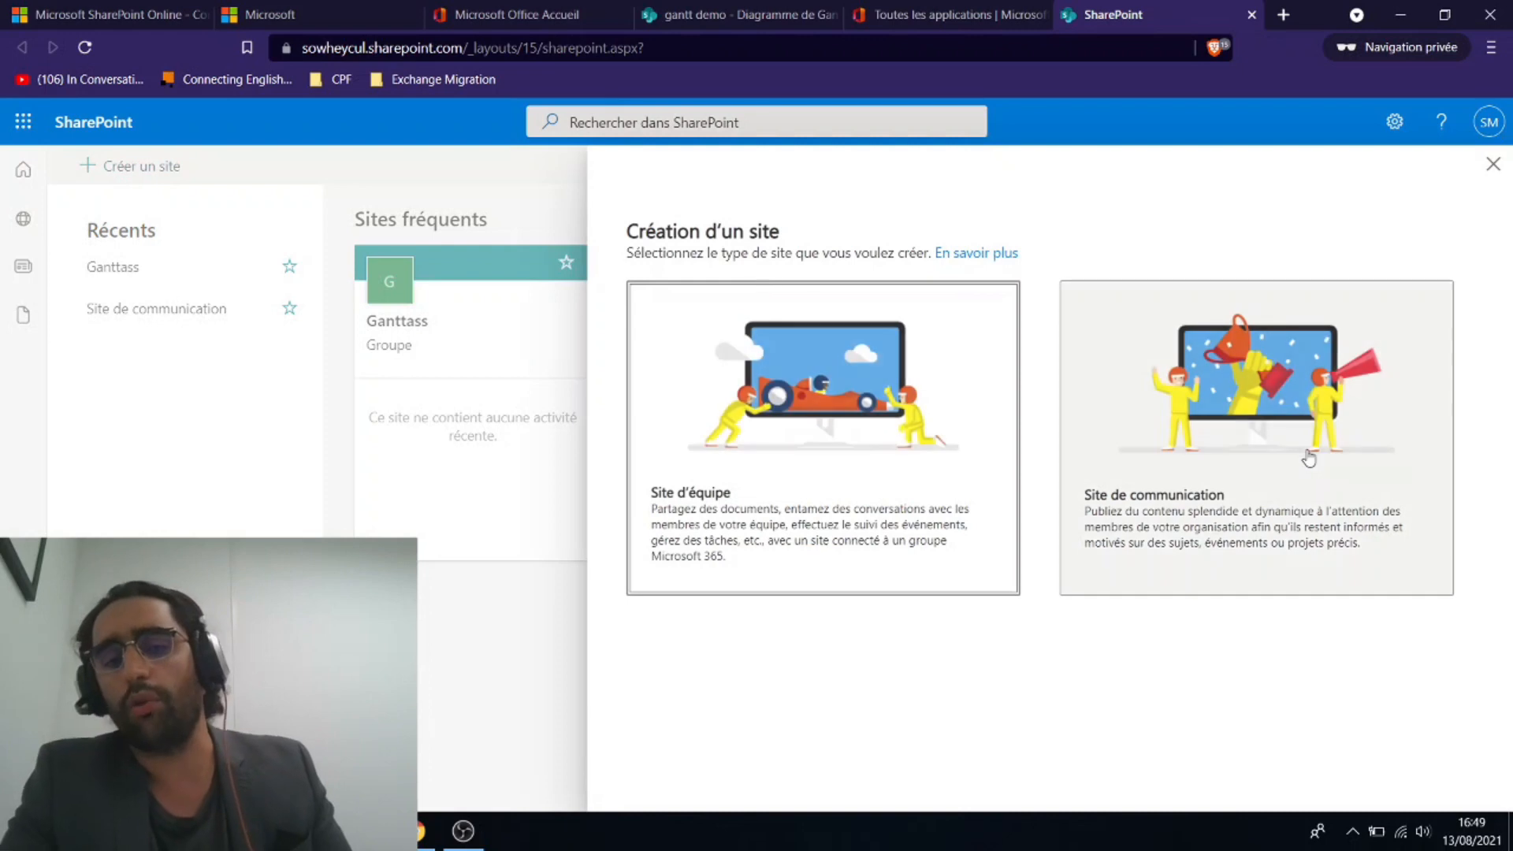
pyautogui.click(1226, 410)
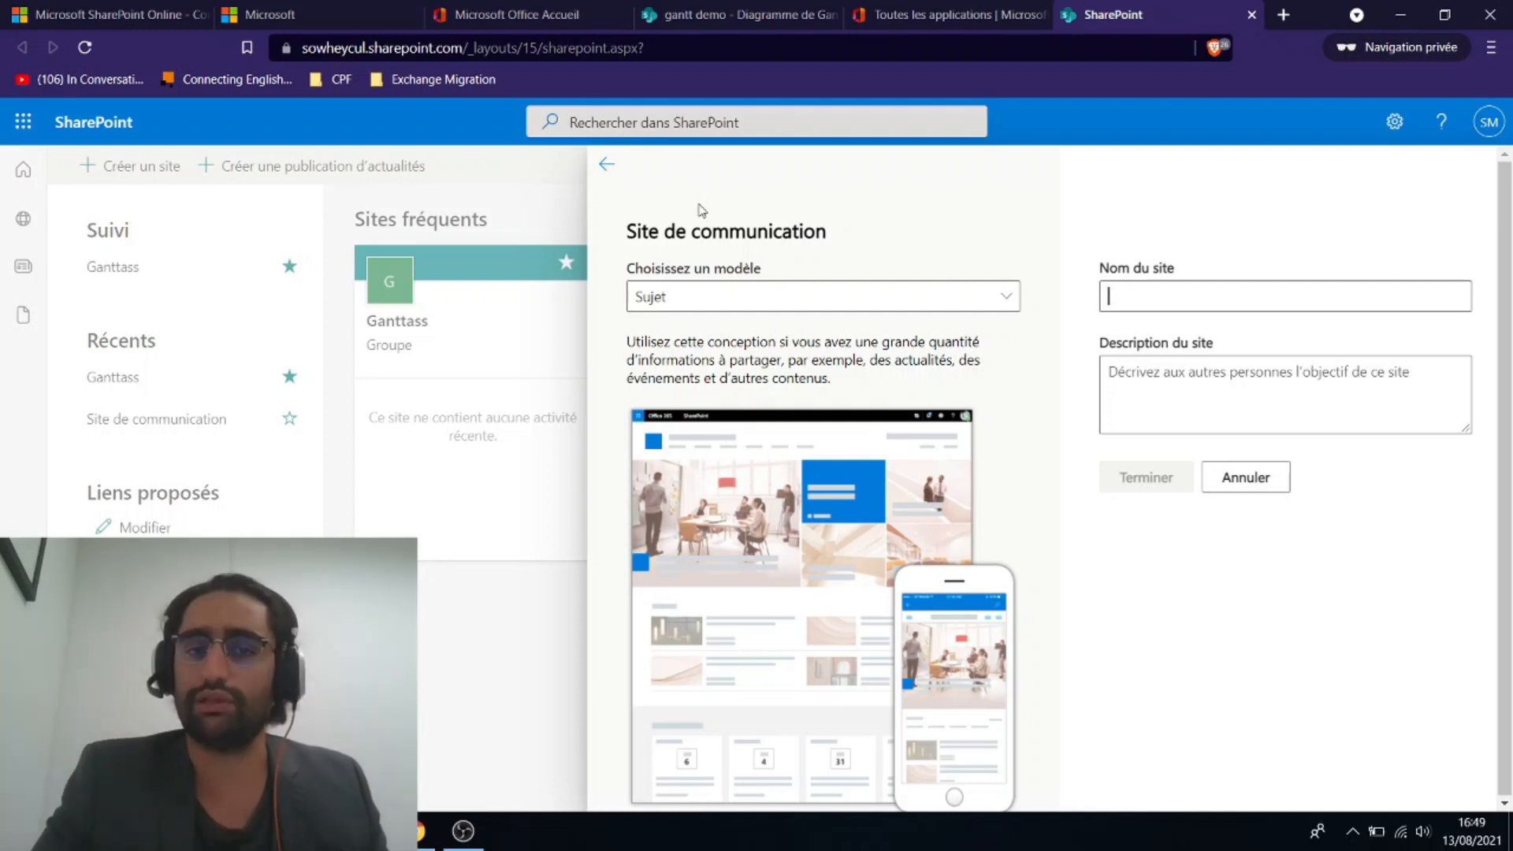
pyautogui.click(608, 164)
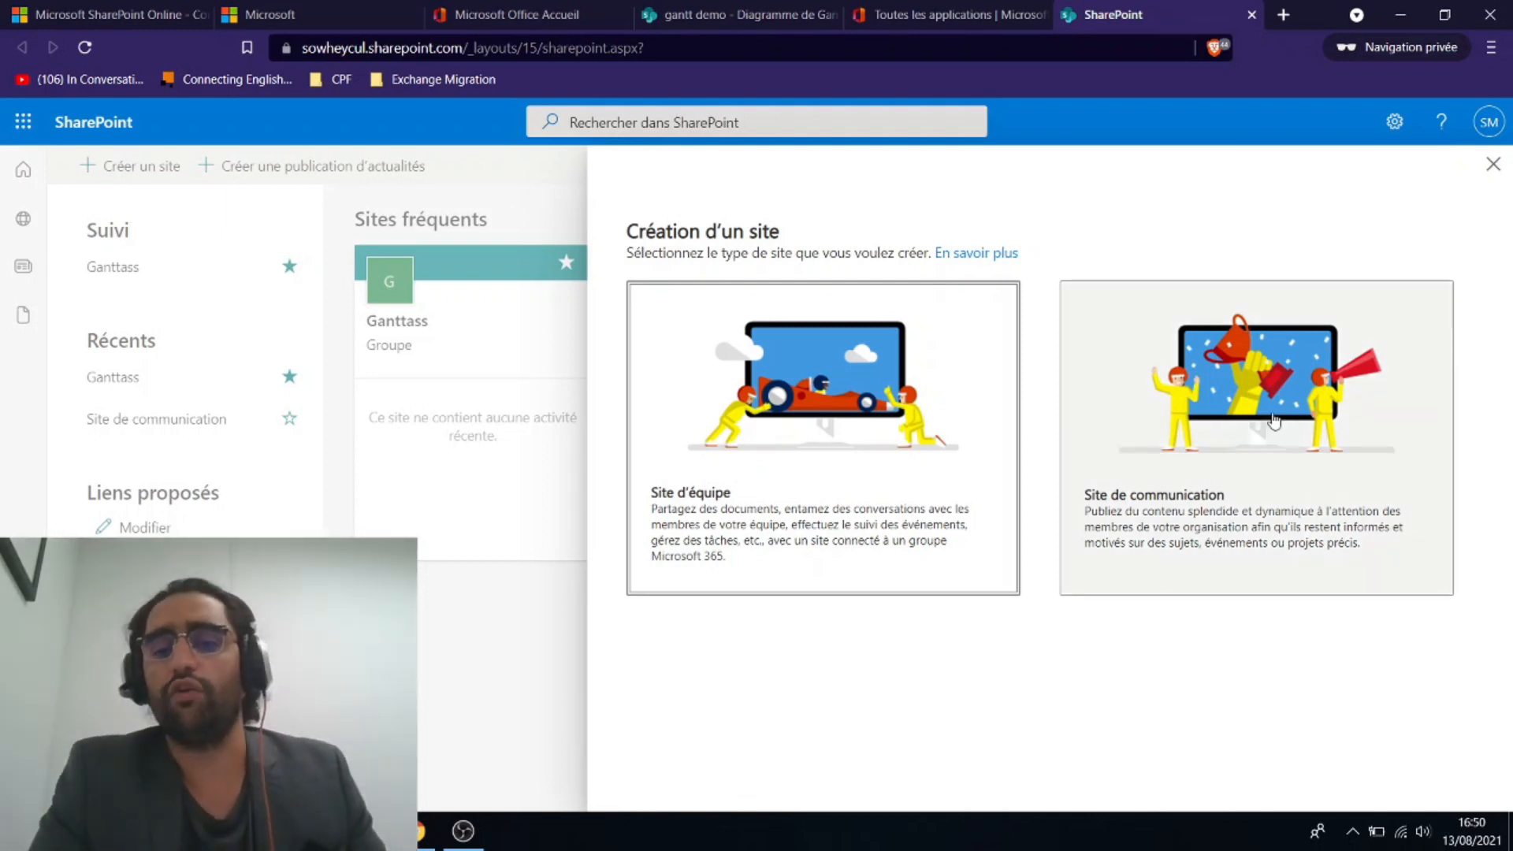
pyautogui.click(1274, 422)
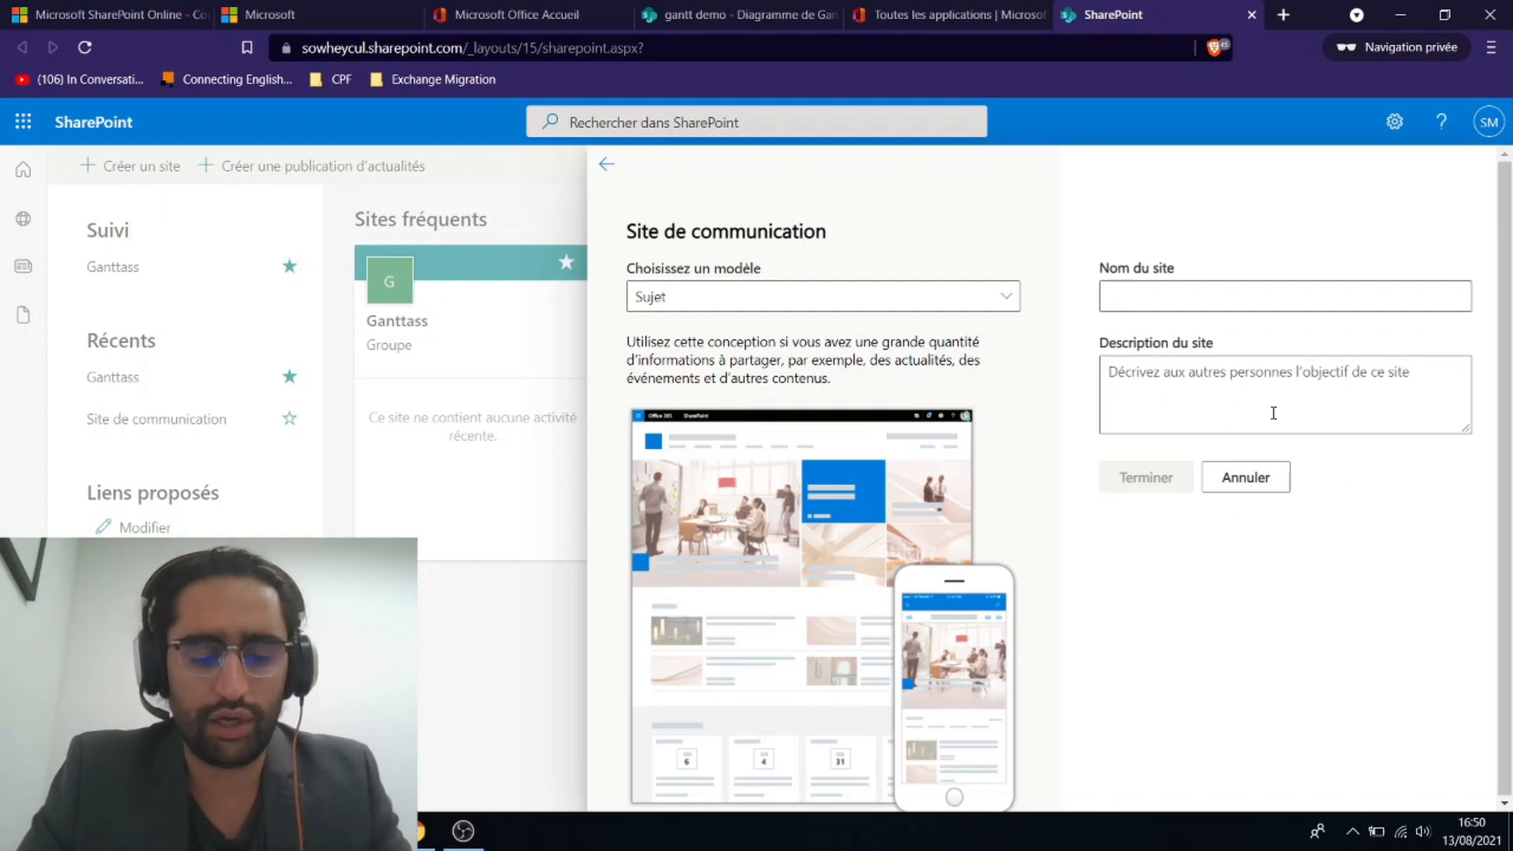
pyautogui.write('Intranet rapidement')
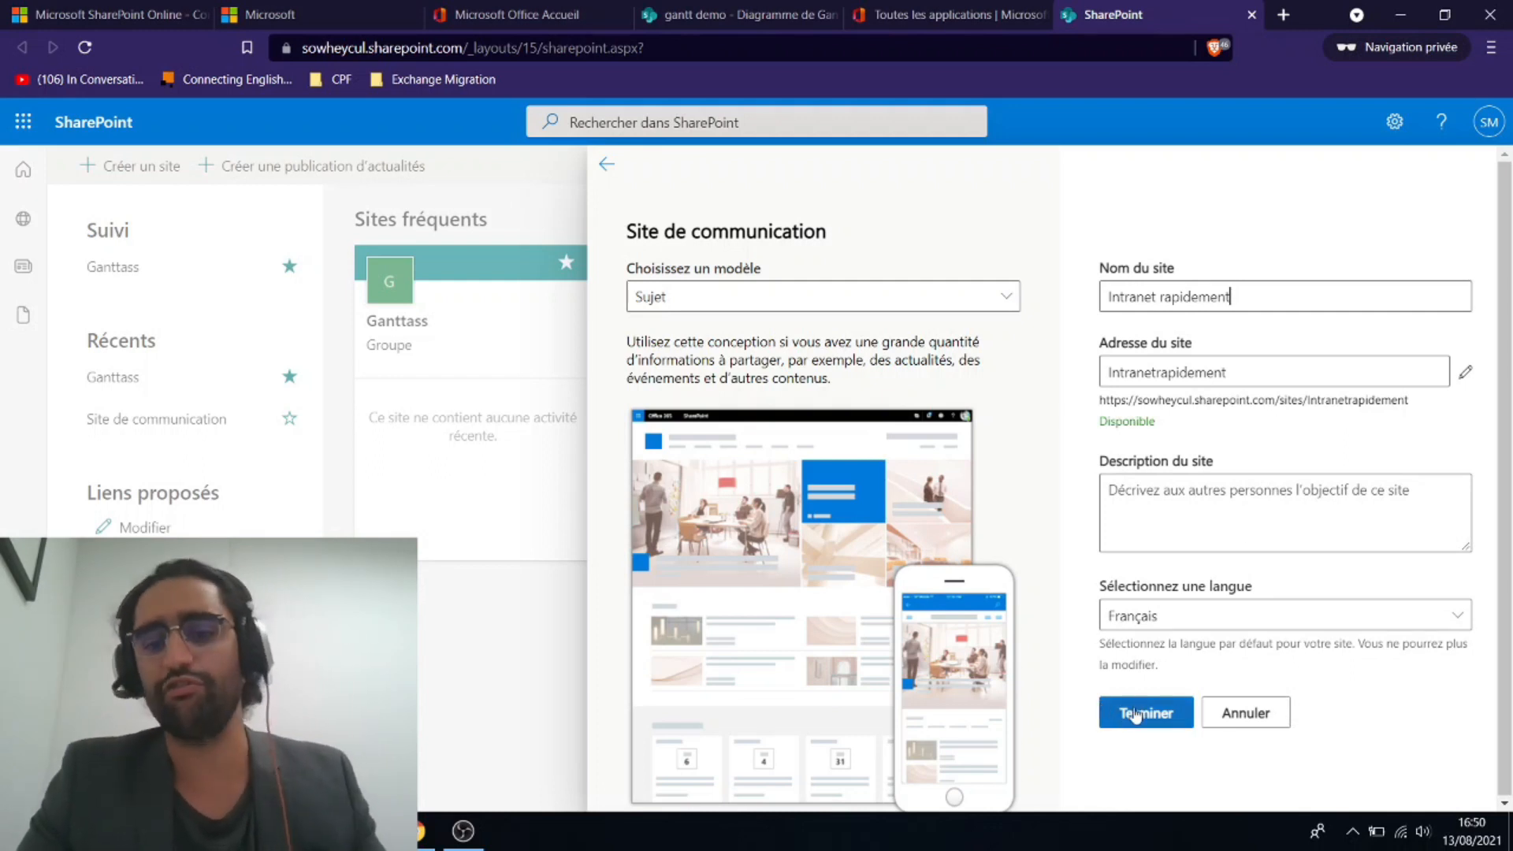
pyautogui.click(1135, 713)
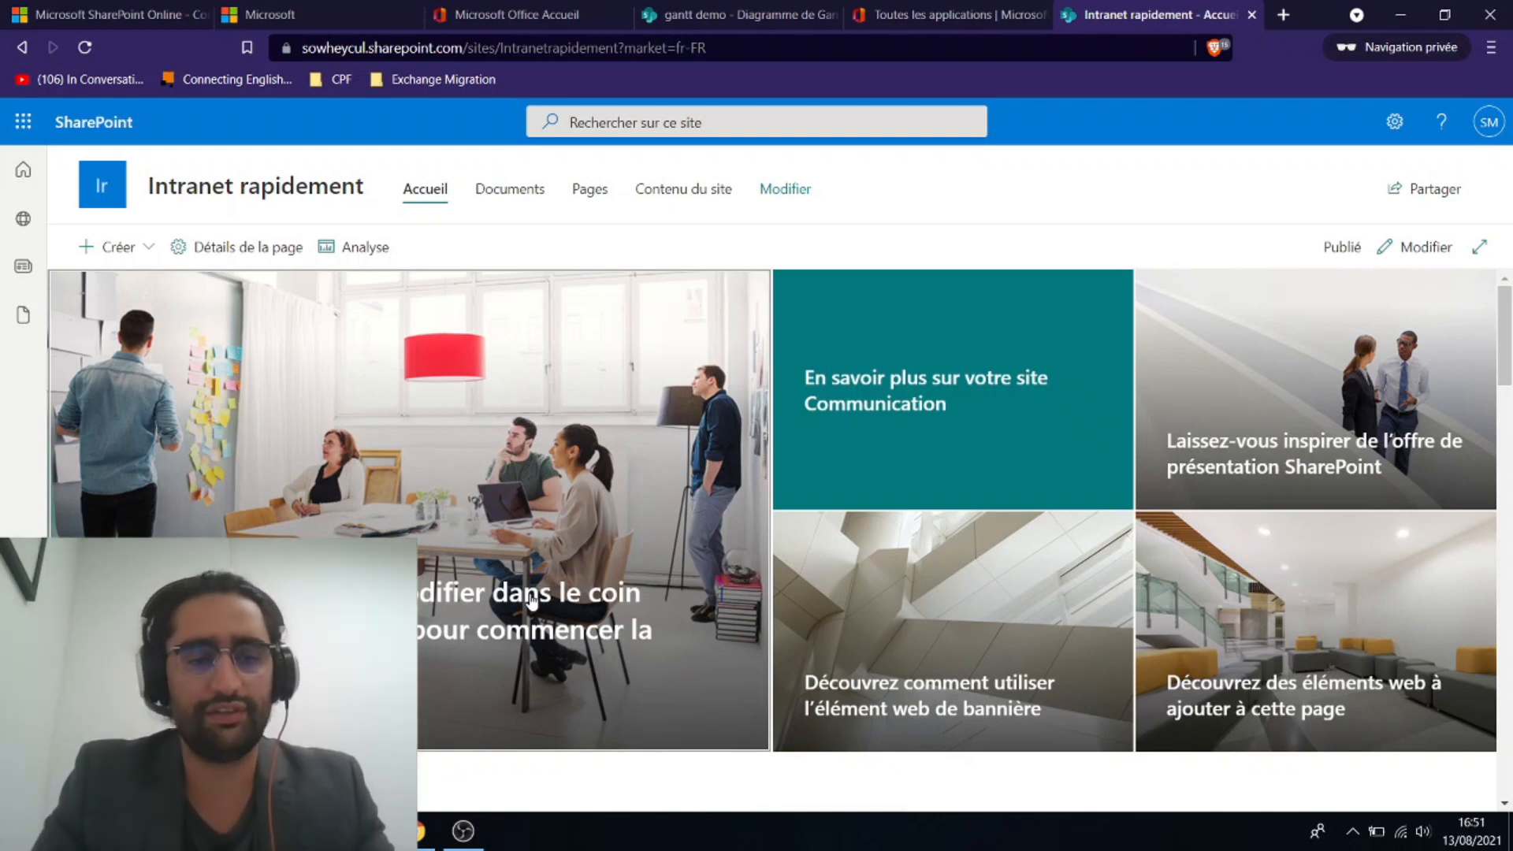
# Take a screen snip of the area around the site title and the start of the hero banner
pyautogui.press('super+shift+s')
pyautogui.moveTo(50, 140); pyautogui.dragTo(341, 552)
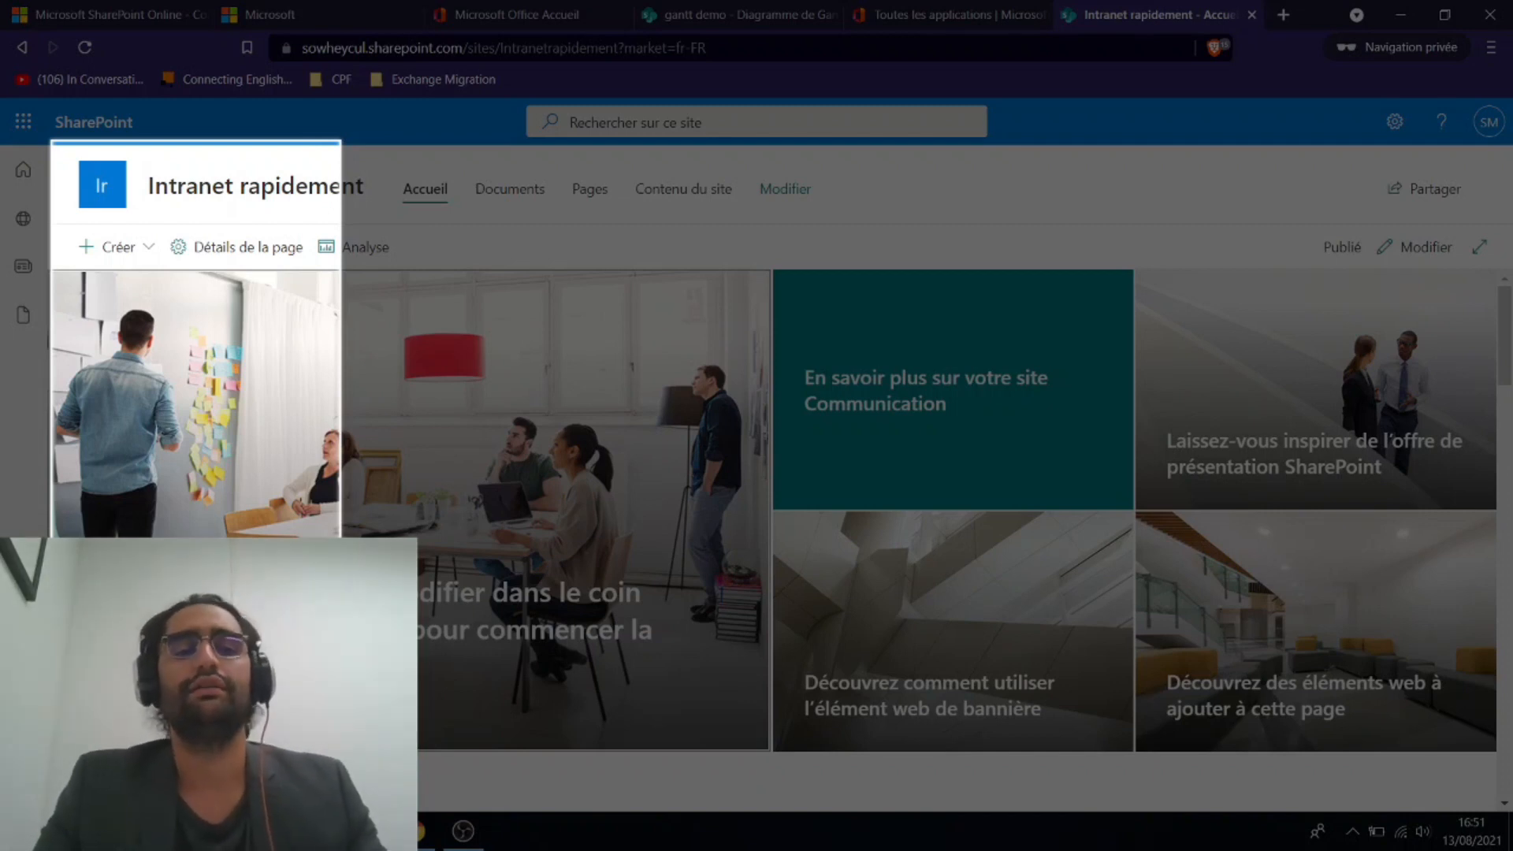
pyautogui.moveTo(342, 552); pyautogui.dragTo(341, 552)
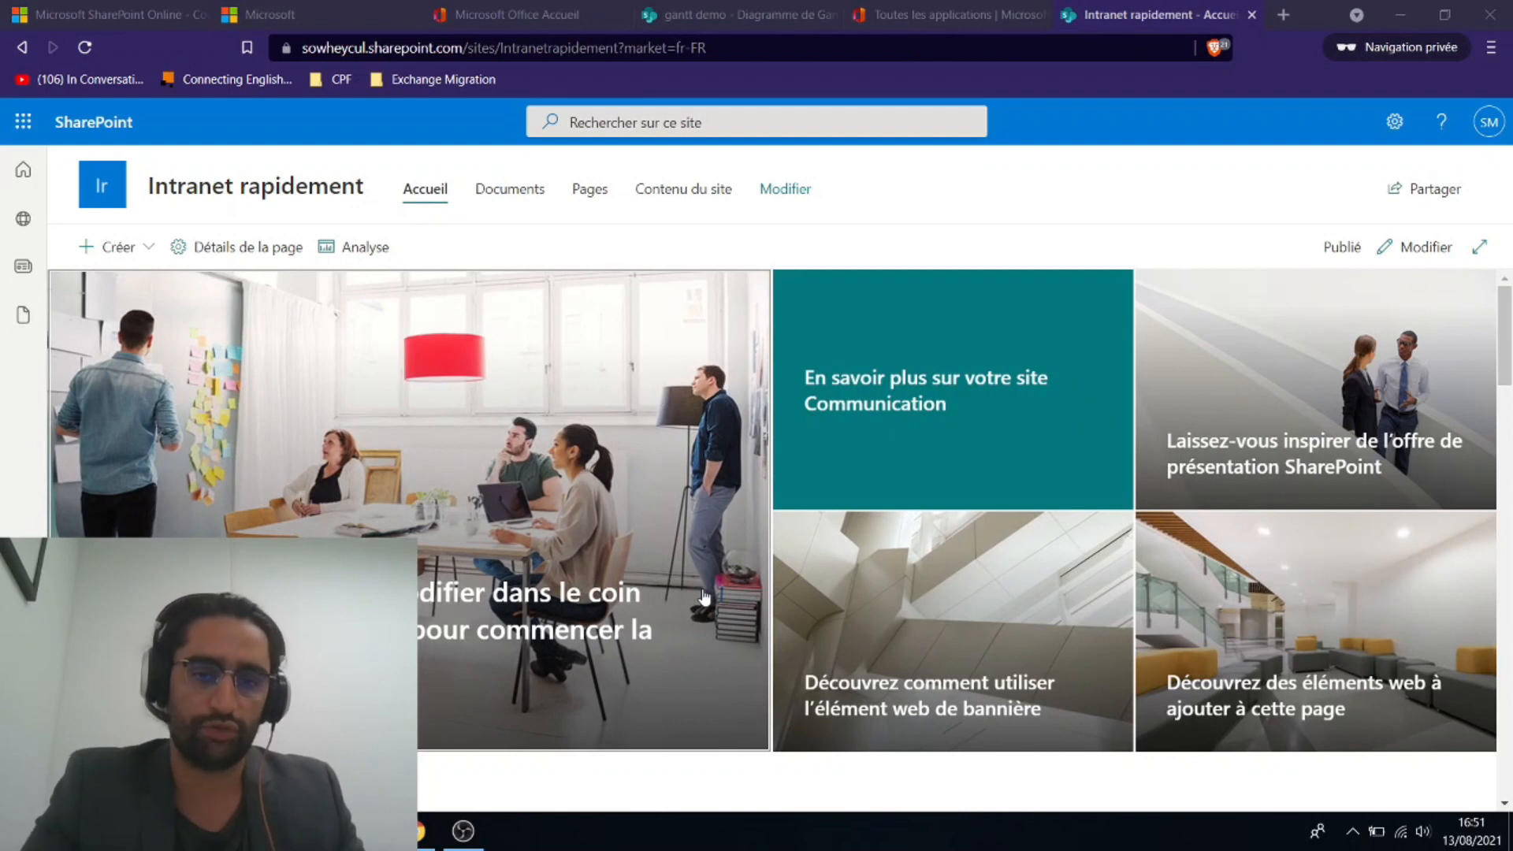
# Look through the new home page's default content, from the hero banner down to the news, events and documents areas
pyautogui.scroll(-5, 704, 597)
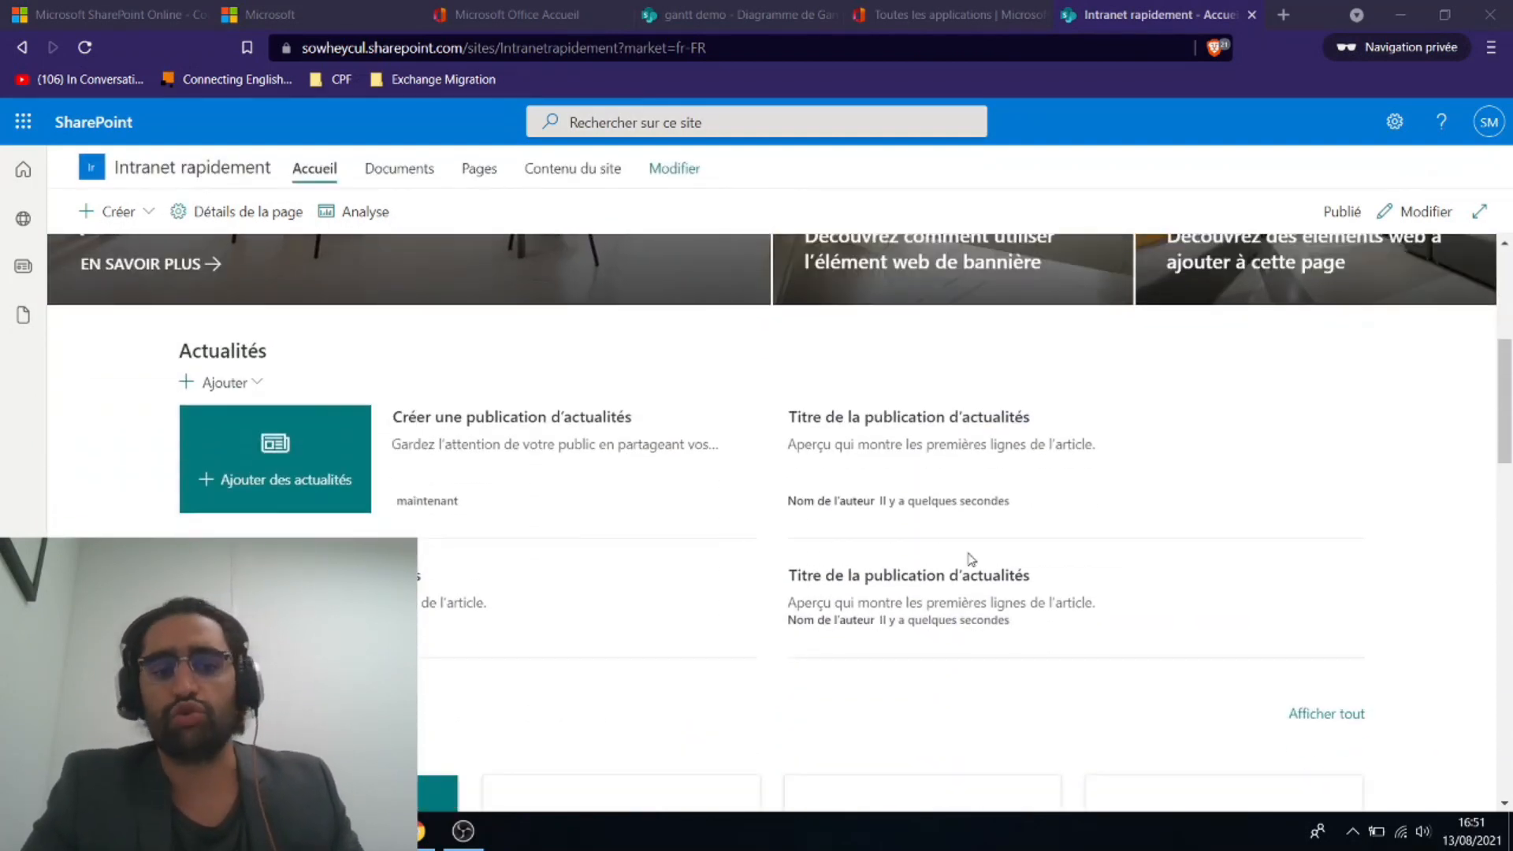
pyautogui.scroll(-7, 547, 588)
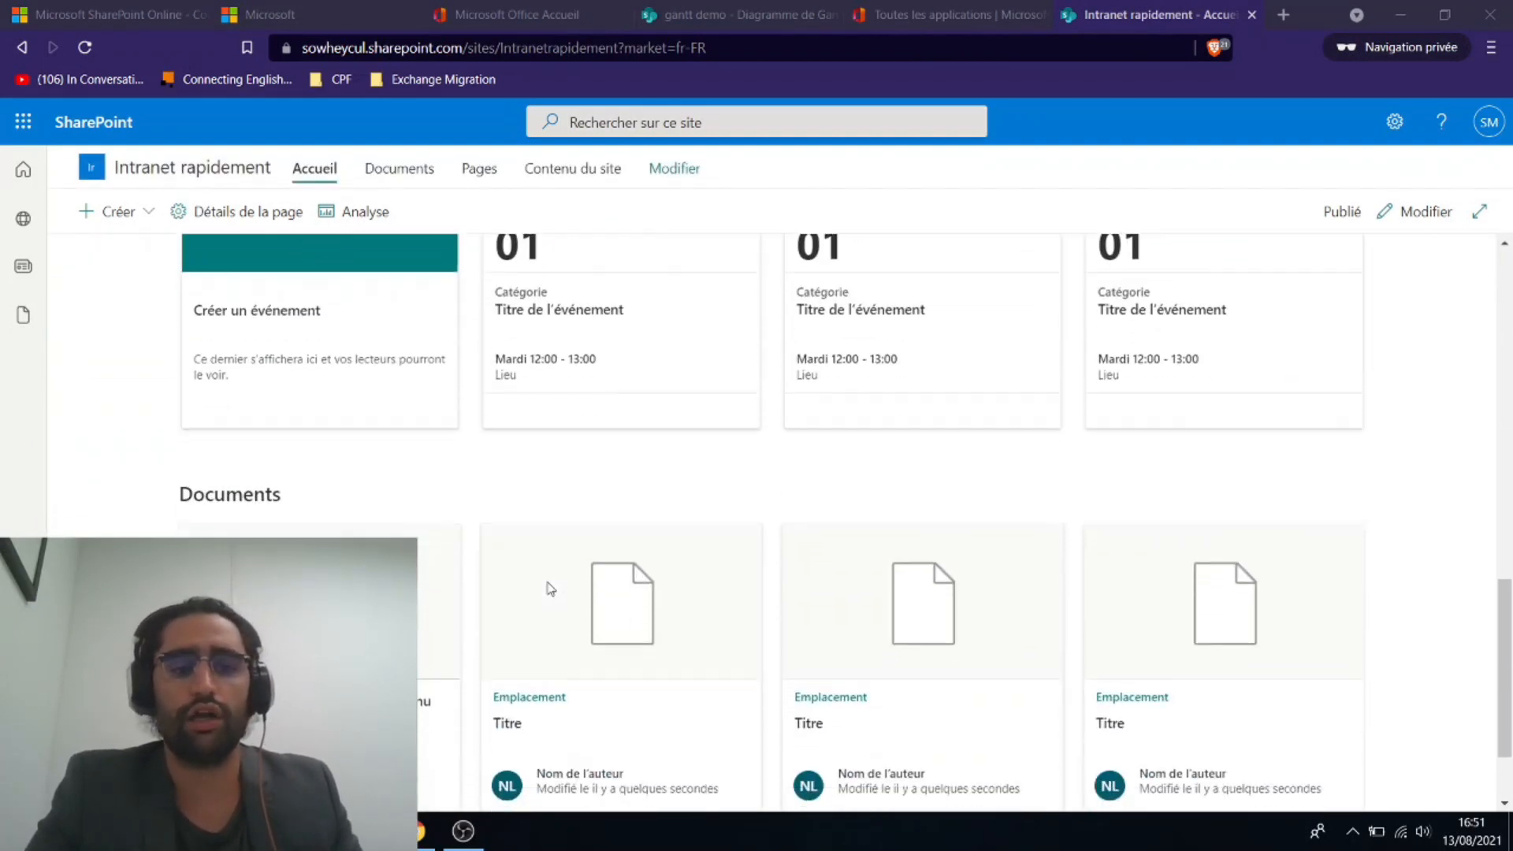
pyautogui.scroll(3, 549, 589)
pyautogui.scroll(-3, 493, 507)
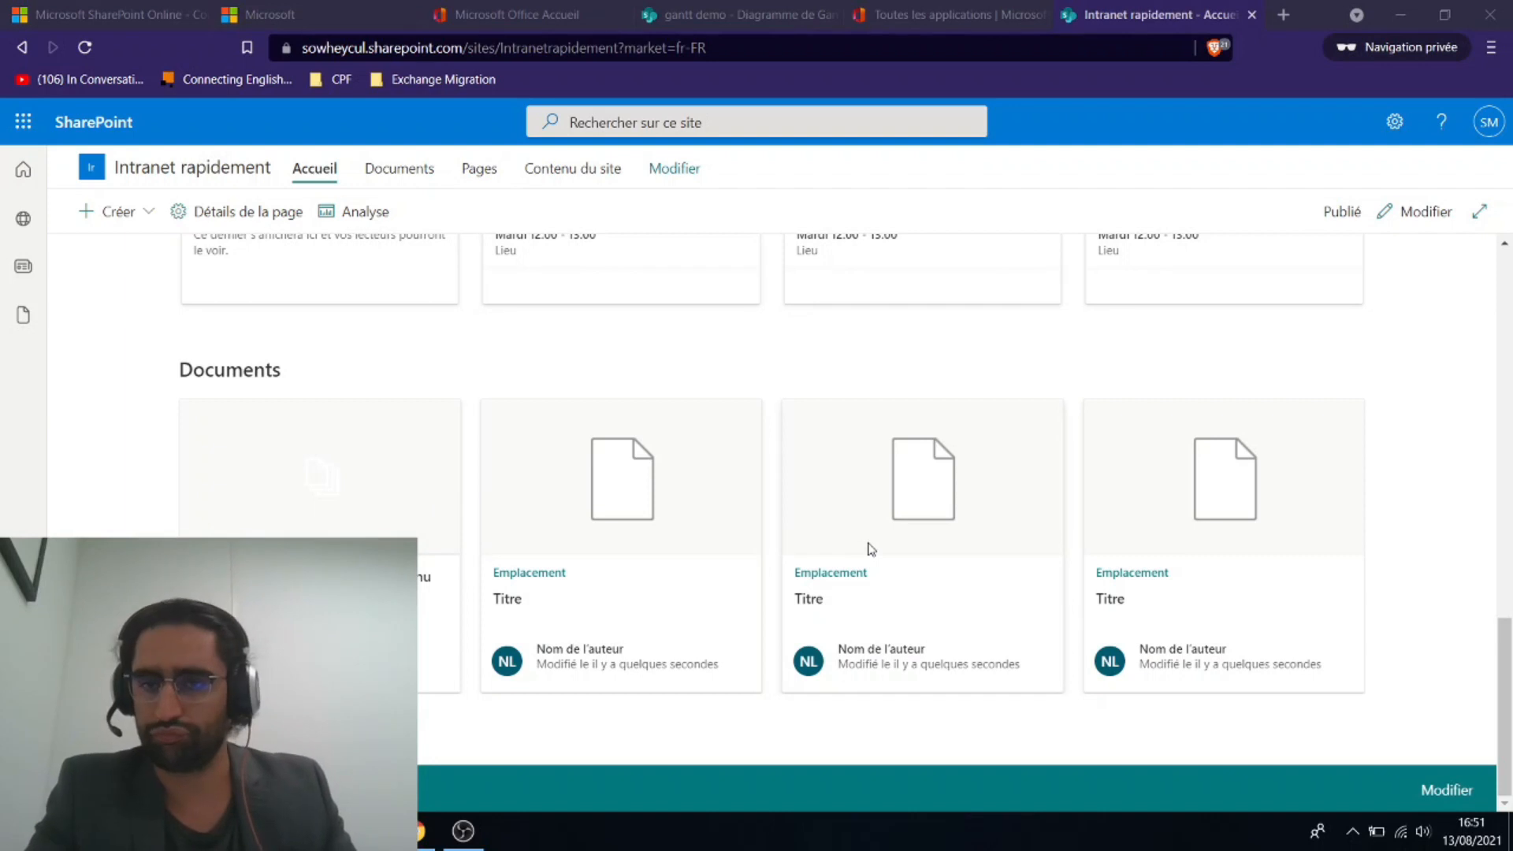
pyautogui.scroll(10, 869, 549)
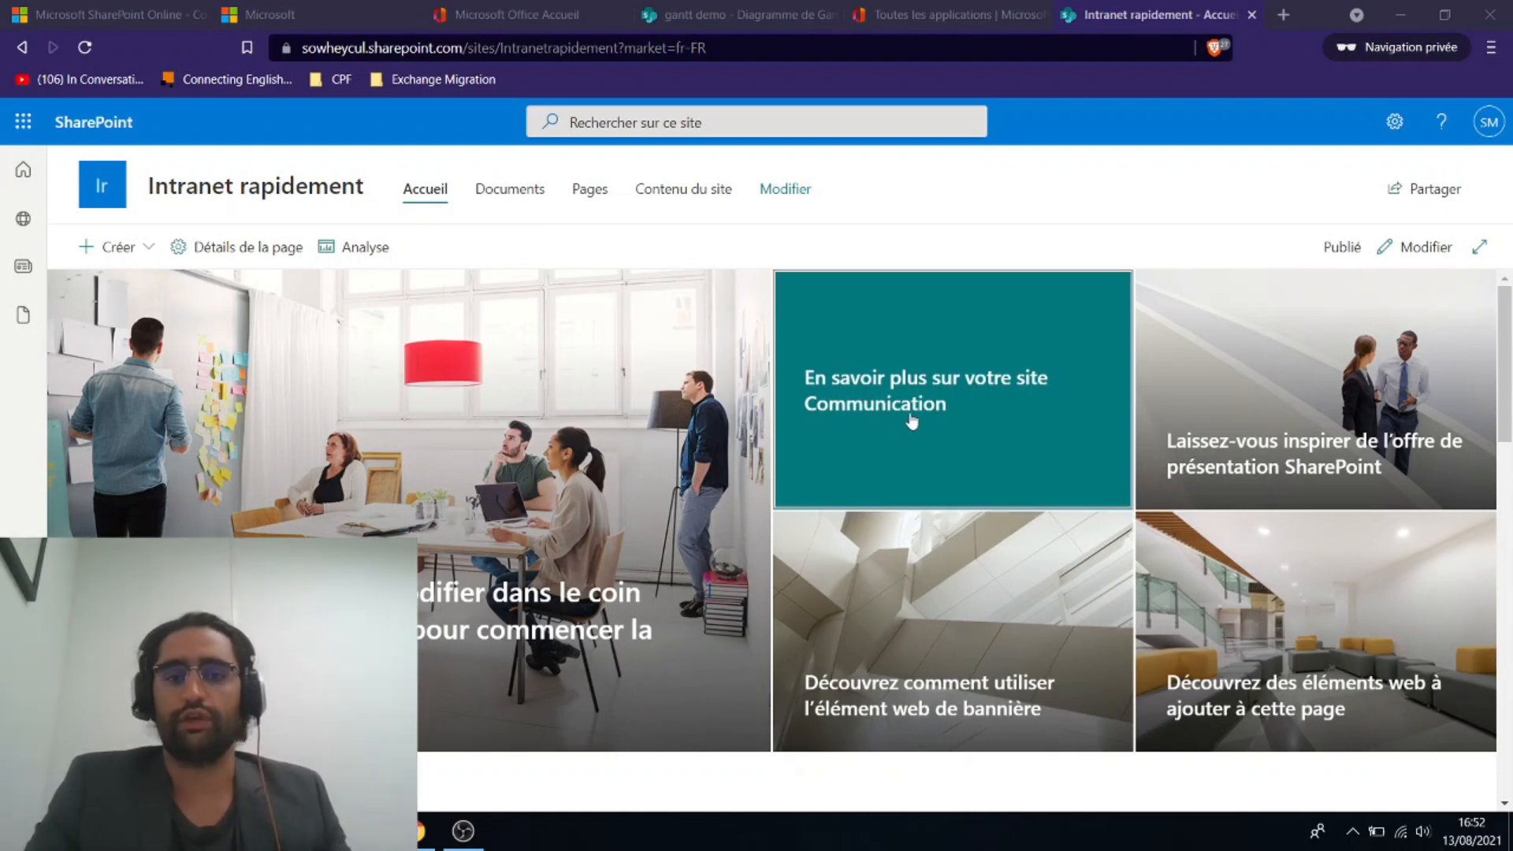
# Open the home page for editing and delete the section containing the hero banner
pyautogui.click(1429, 257)
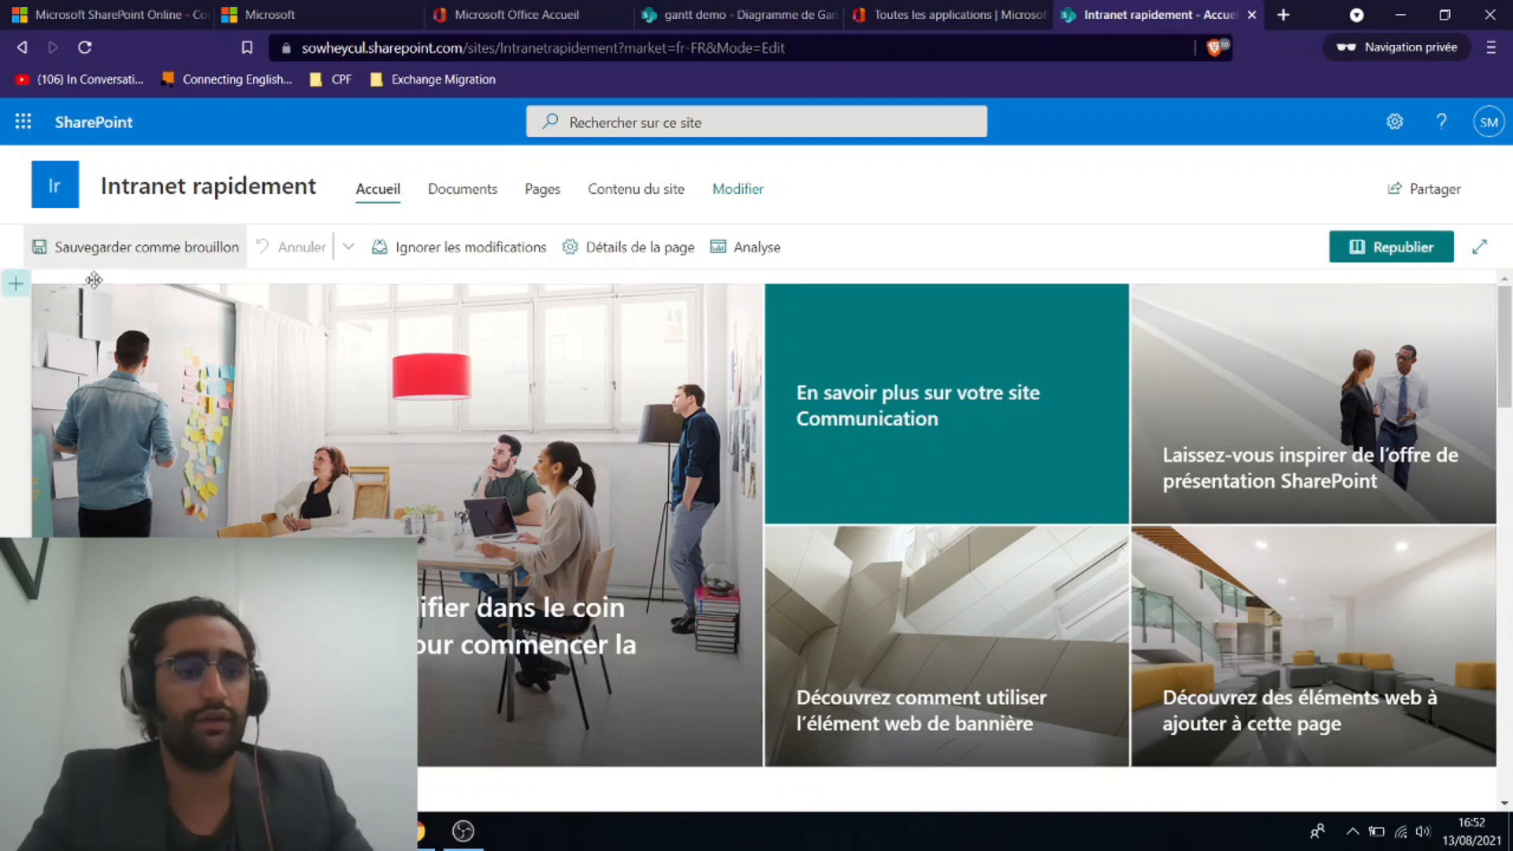
pyautogui.click(16, 284)
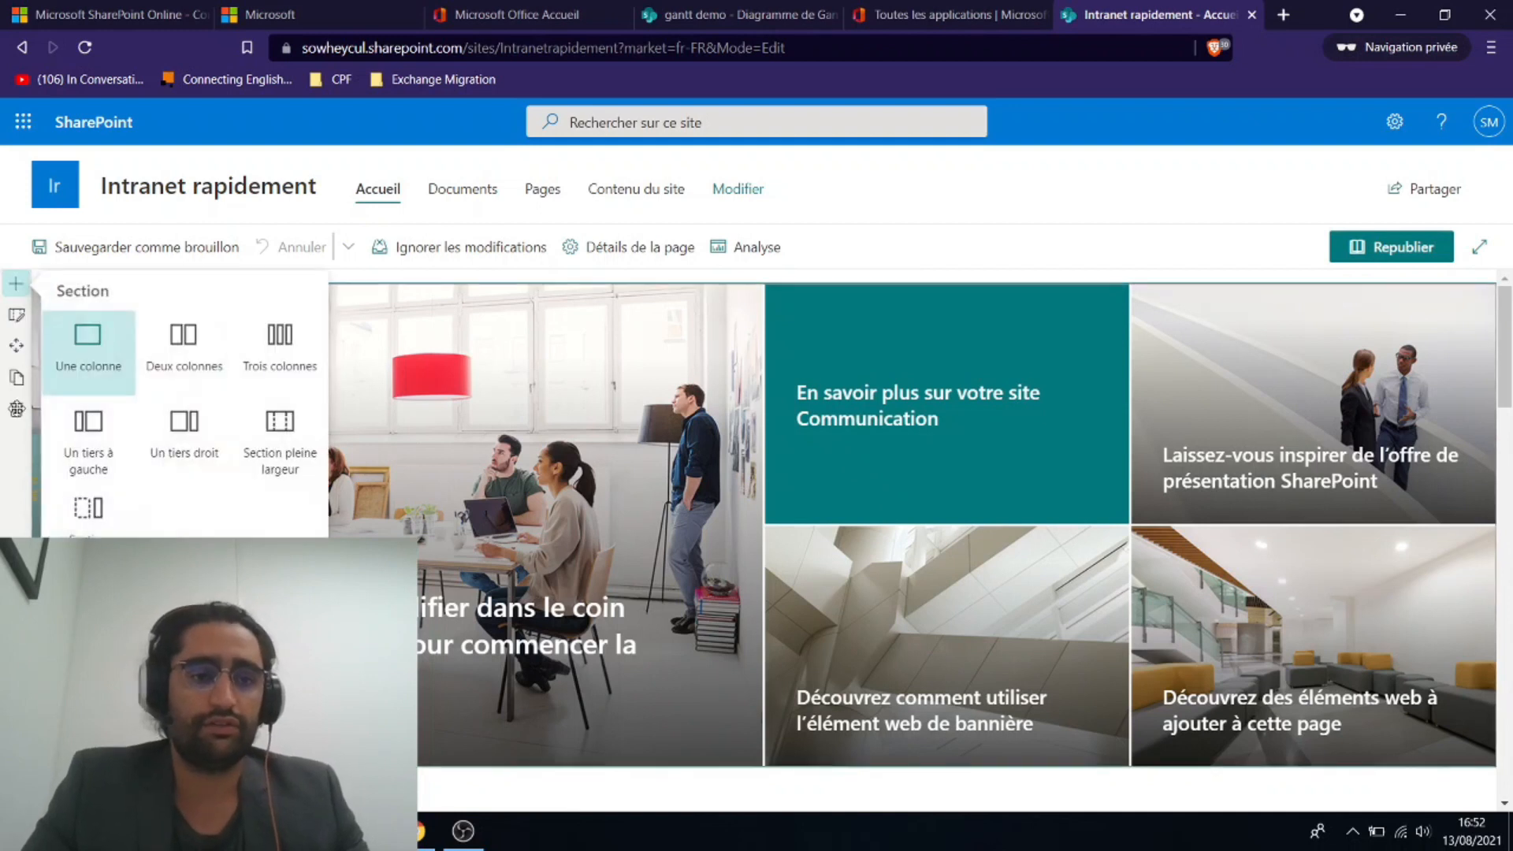
pyautogui.click(17, 412)
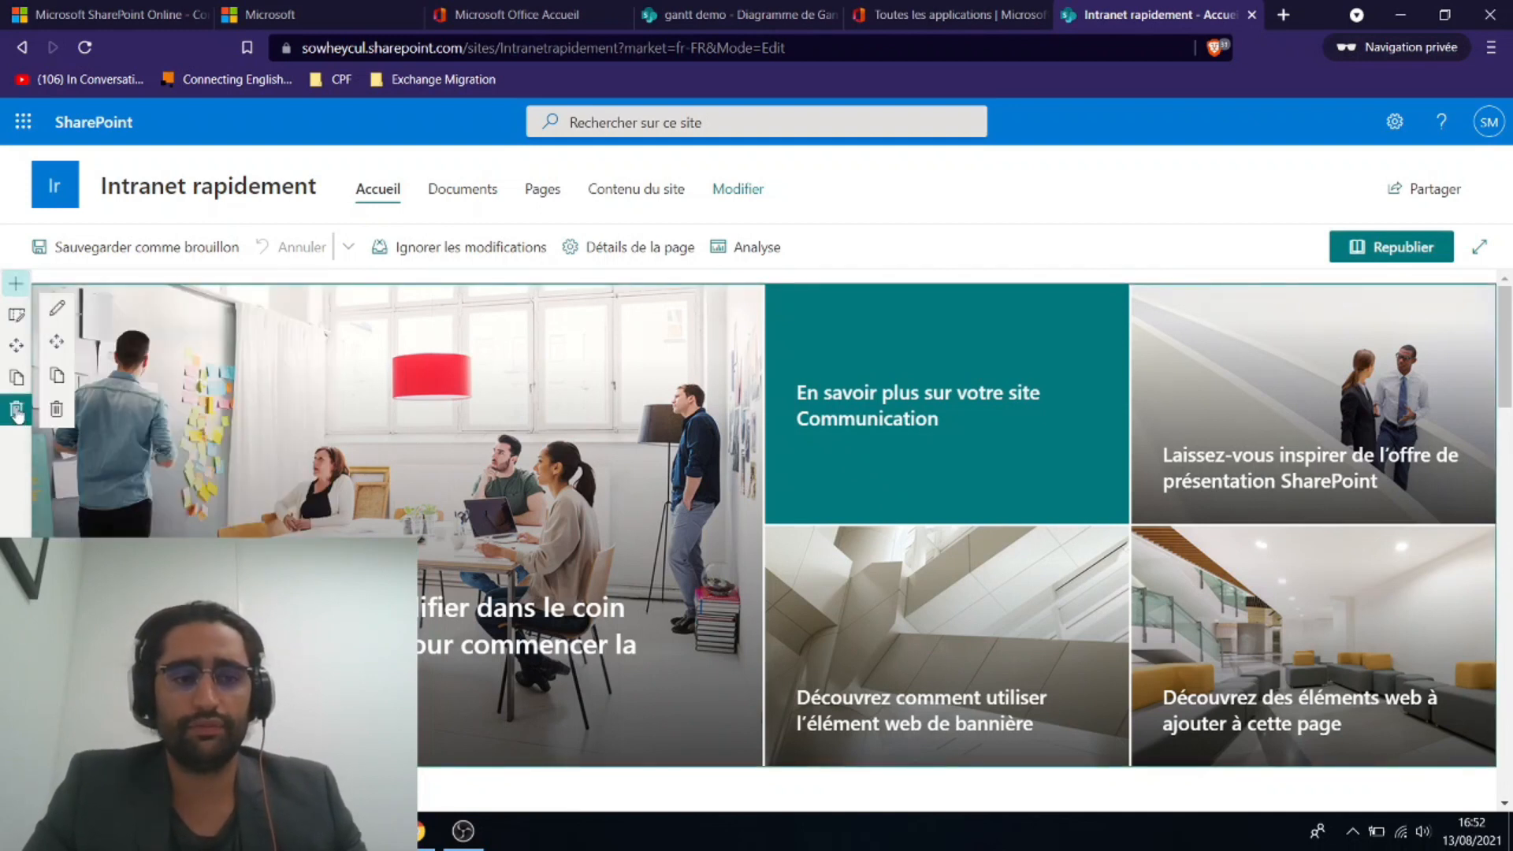
pyautogui.click(16, 411)
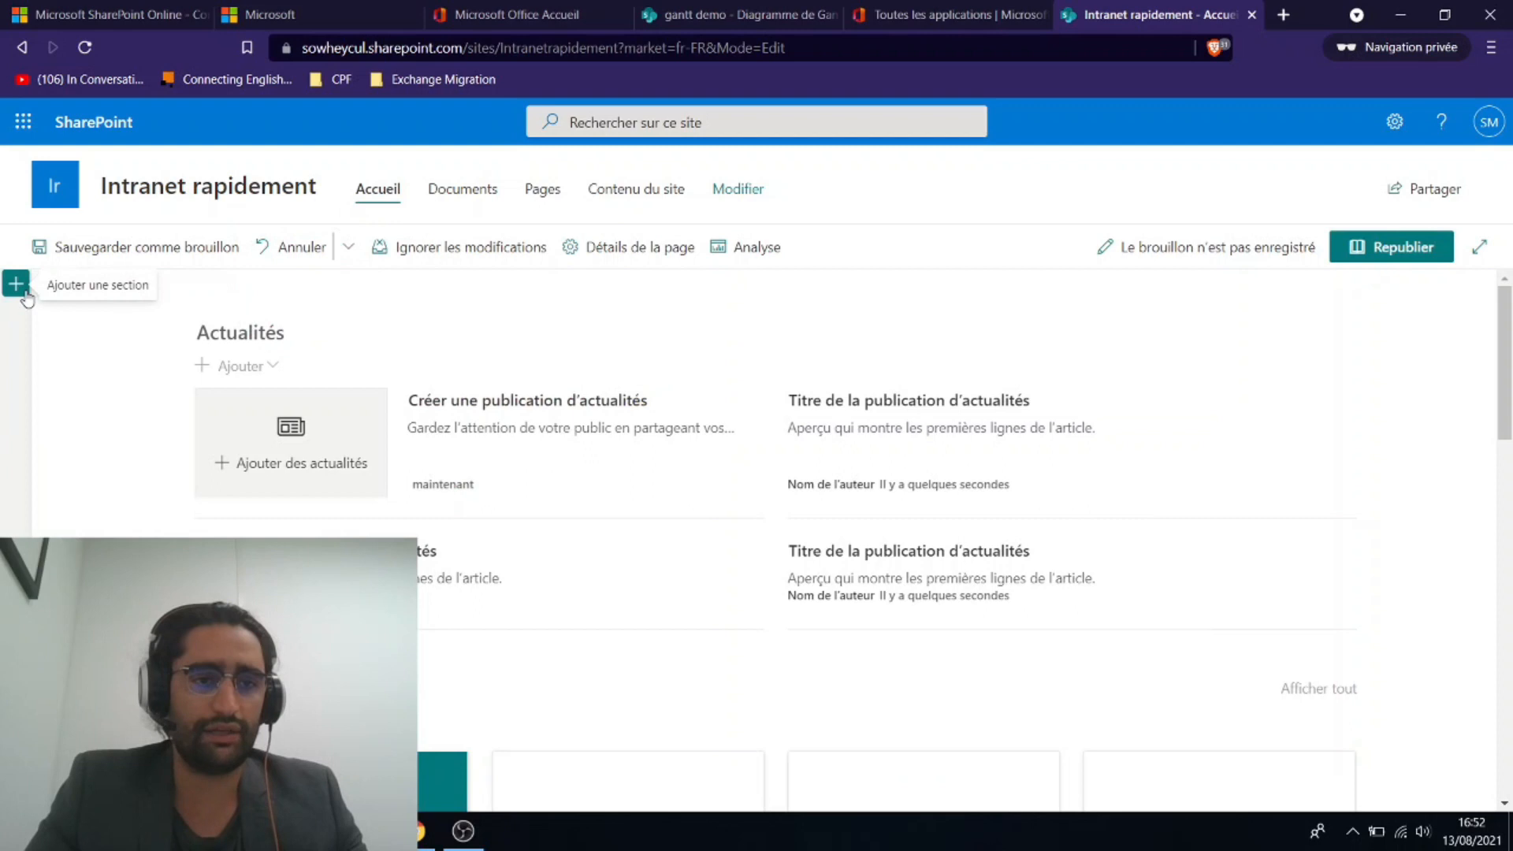
# Delete the Actualités, Événements, Documents, Liens rapides and Profils des personnes web parts, along with the emptied section
pyautogui.click(227, 411)
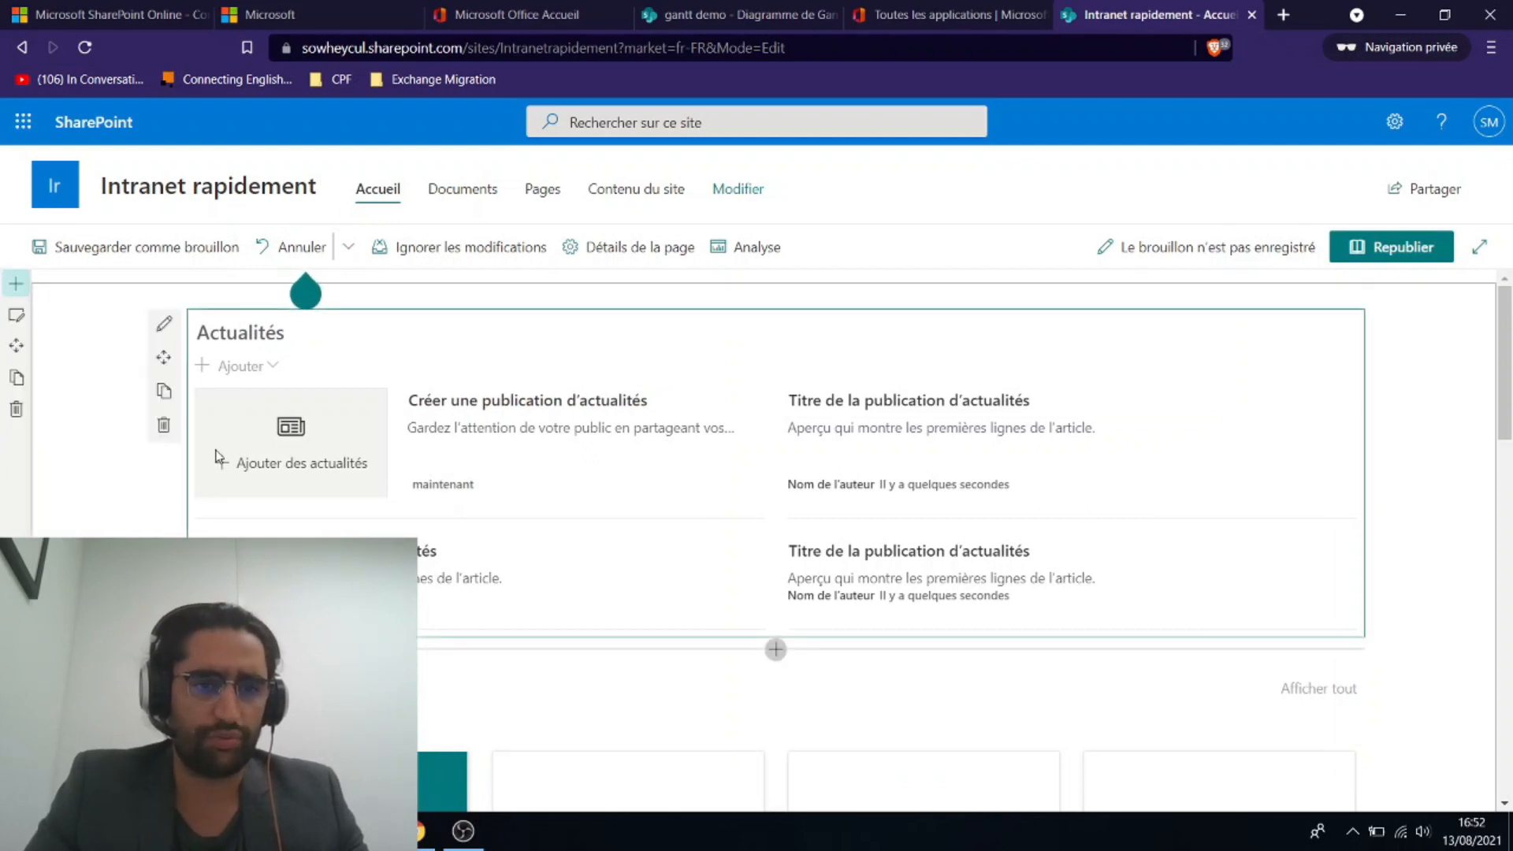
pyautogui.click(164, 425)
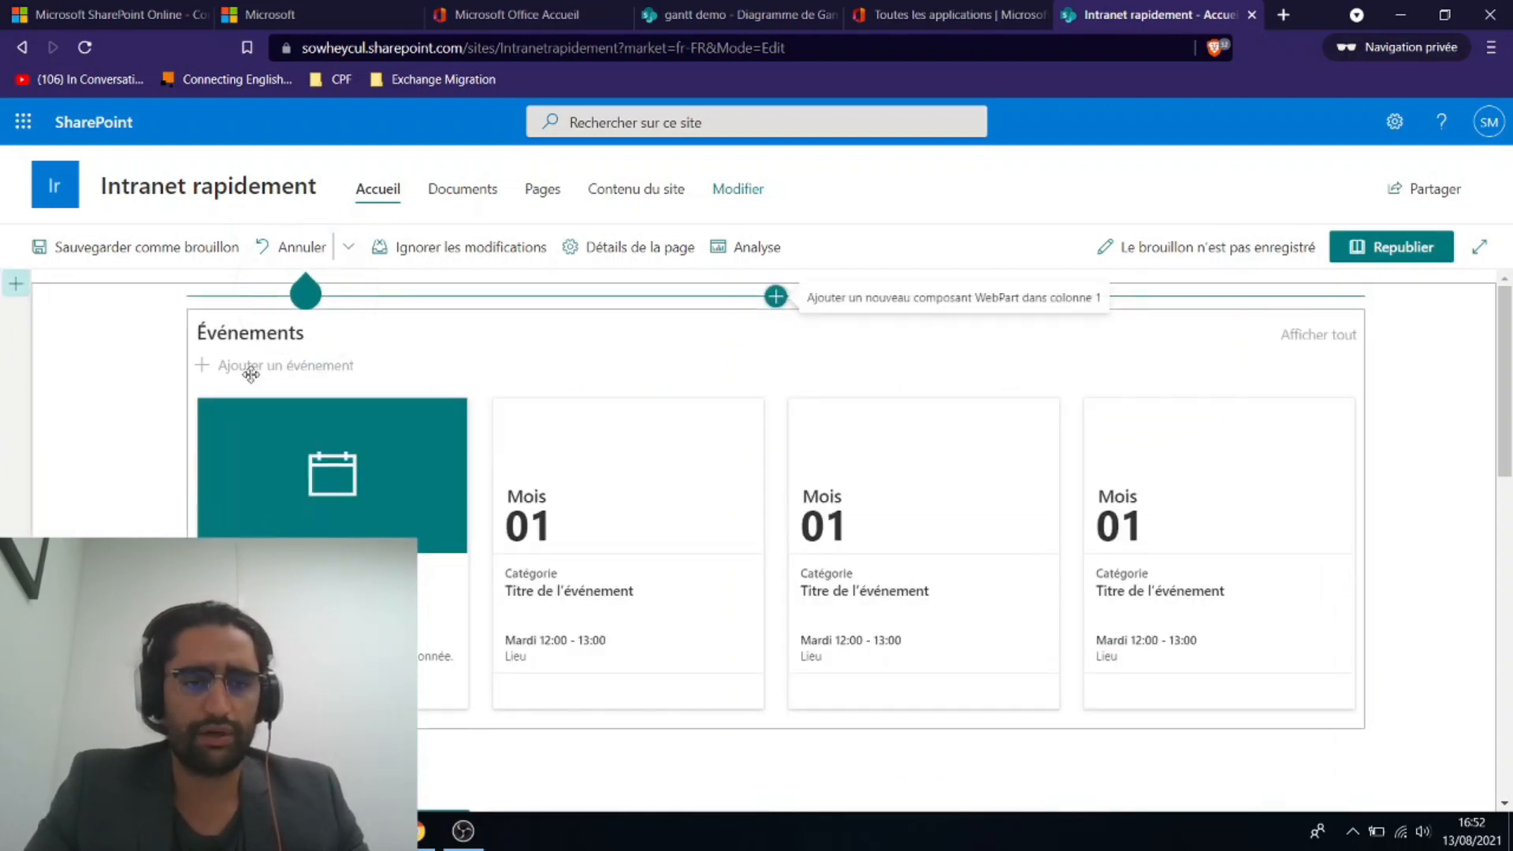
pyautogui.click(250, 375)
pyautogui.click(164, 425)
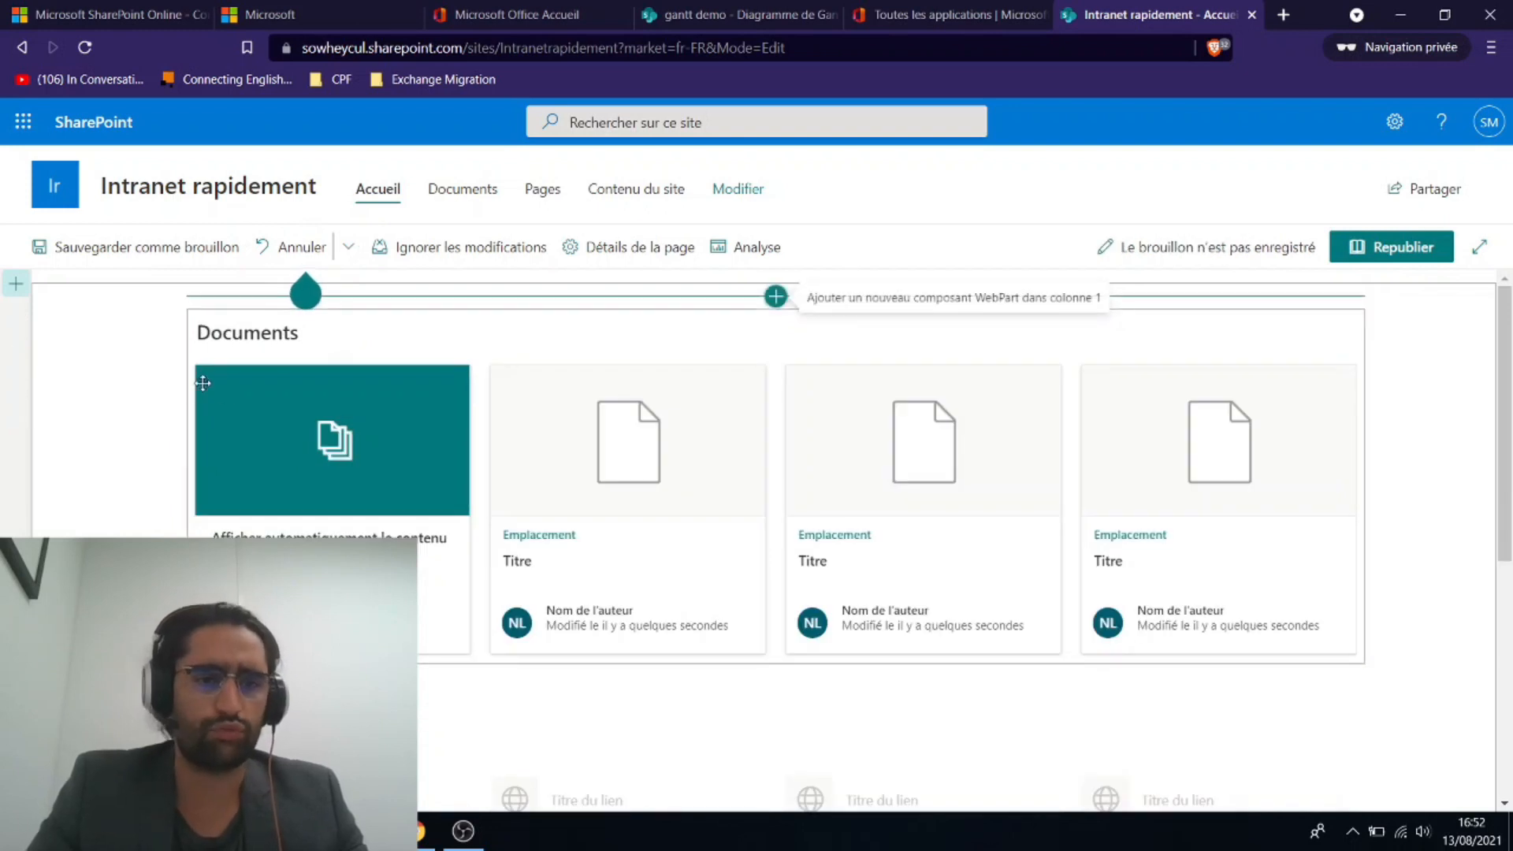
pyautogui.click(203, 382)
pyautogui.click(164, 425)
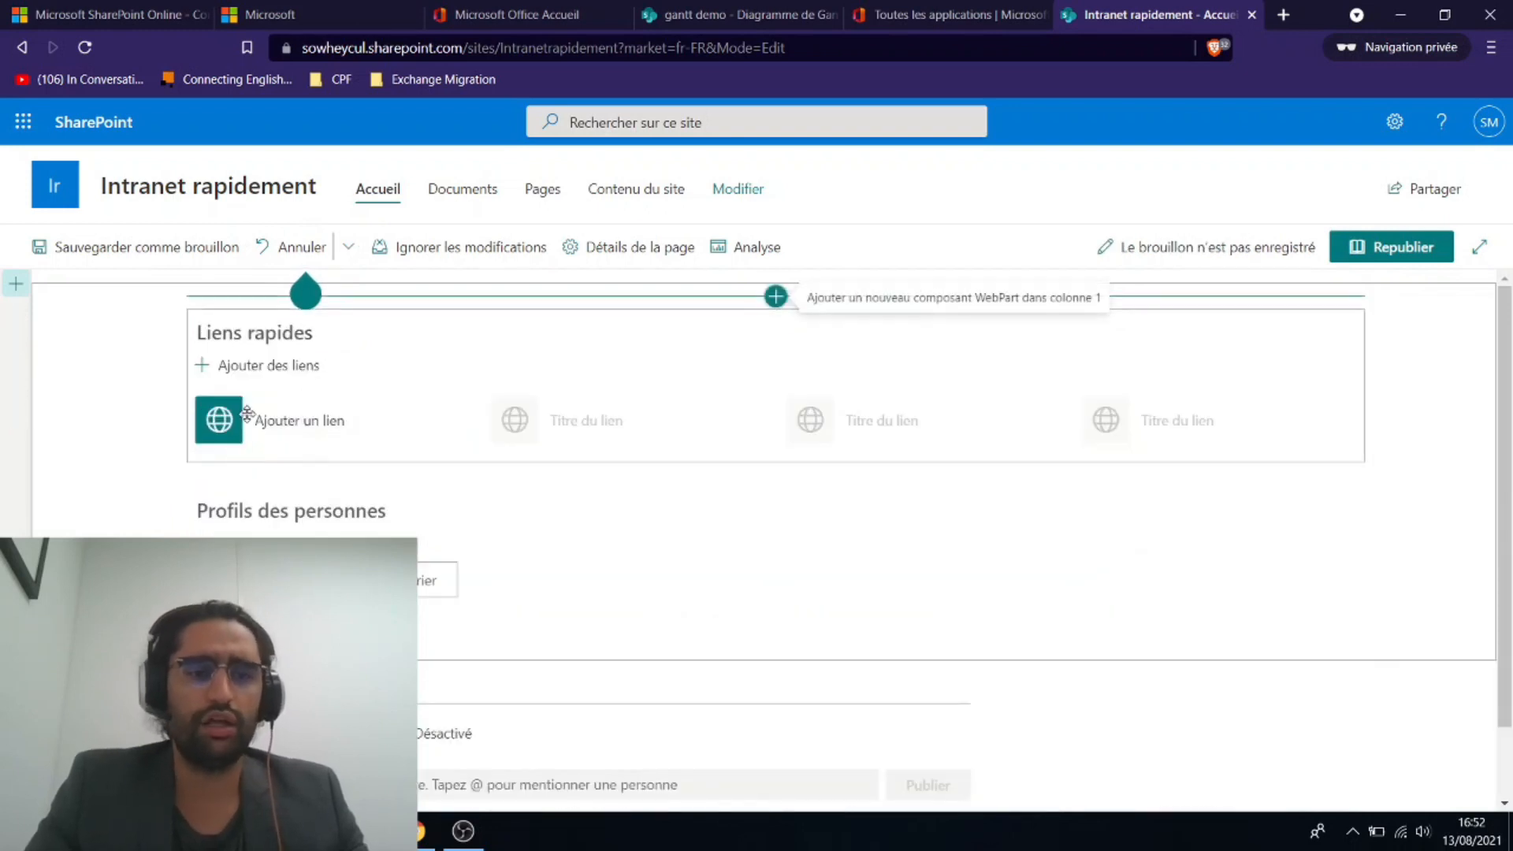
pyautogui.click(247, 413)
pyautogui.click(164, 424)
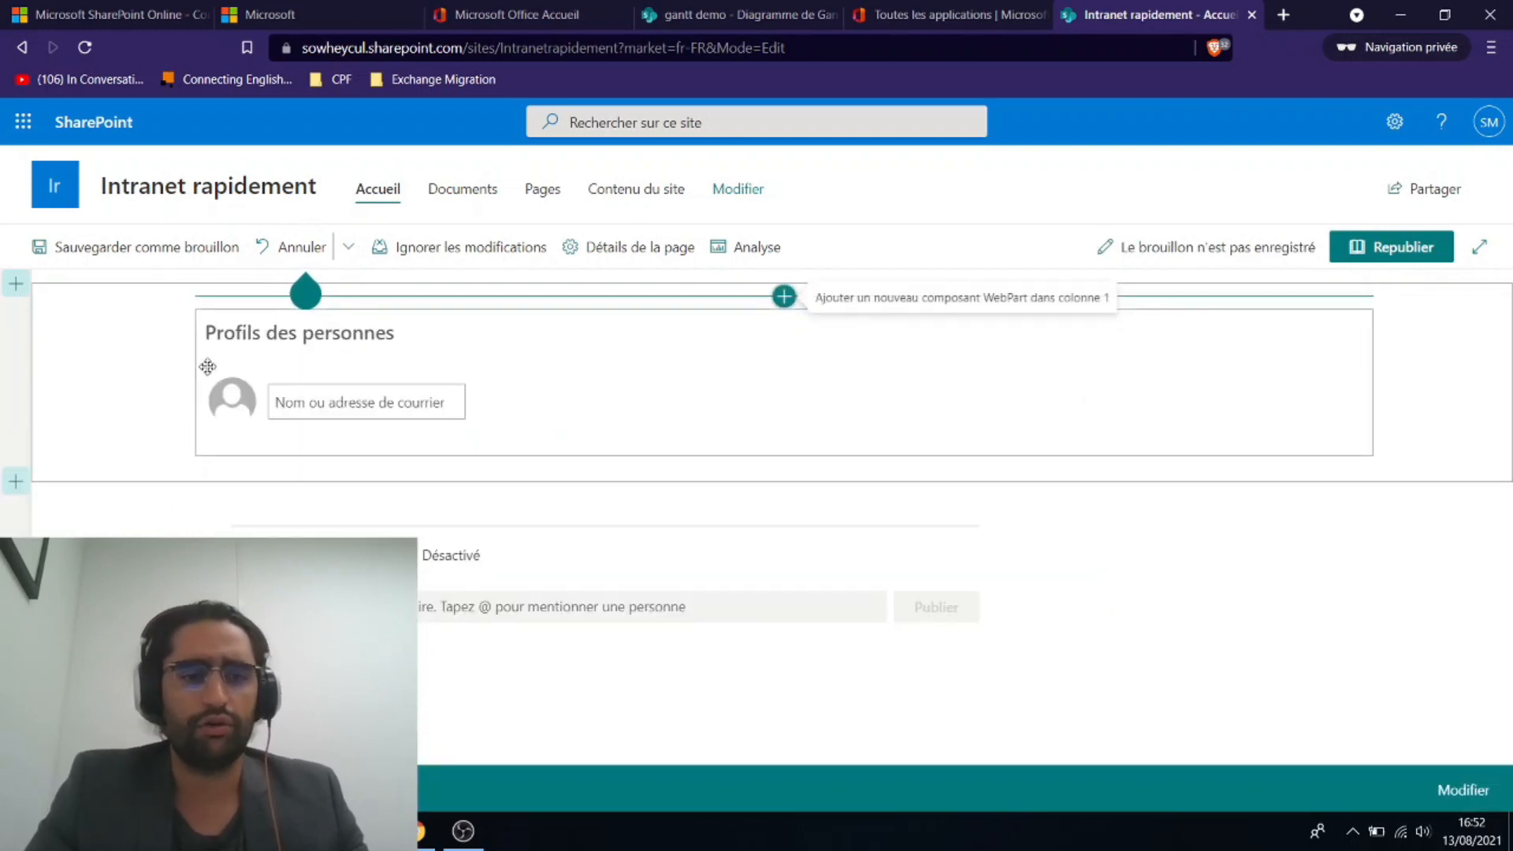
pyautogui.click(207, 367)
pyautogui.click(165, 425)
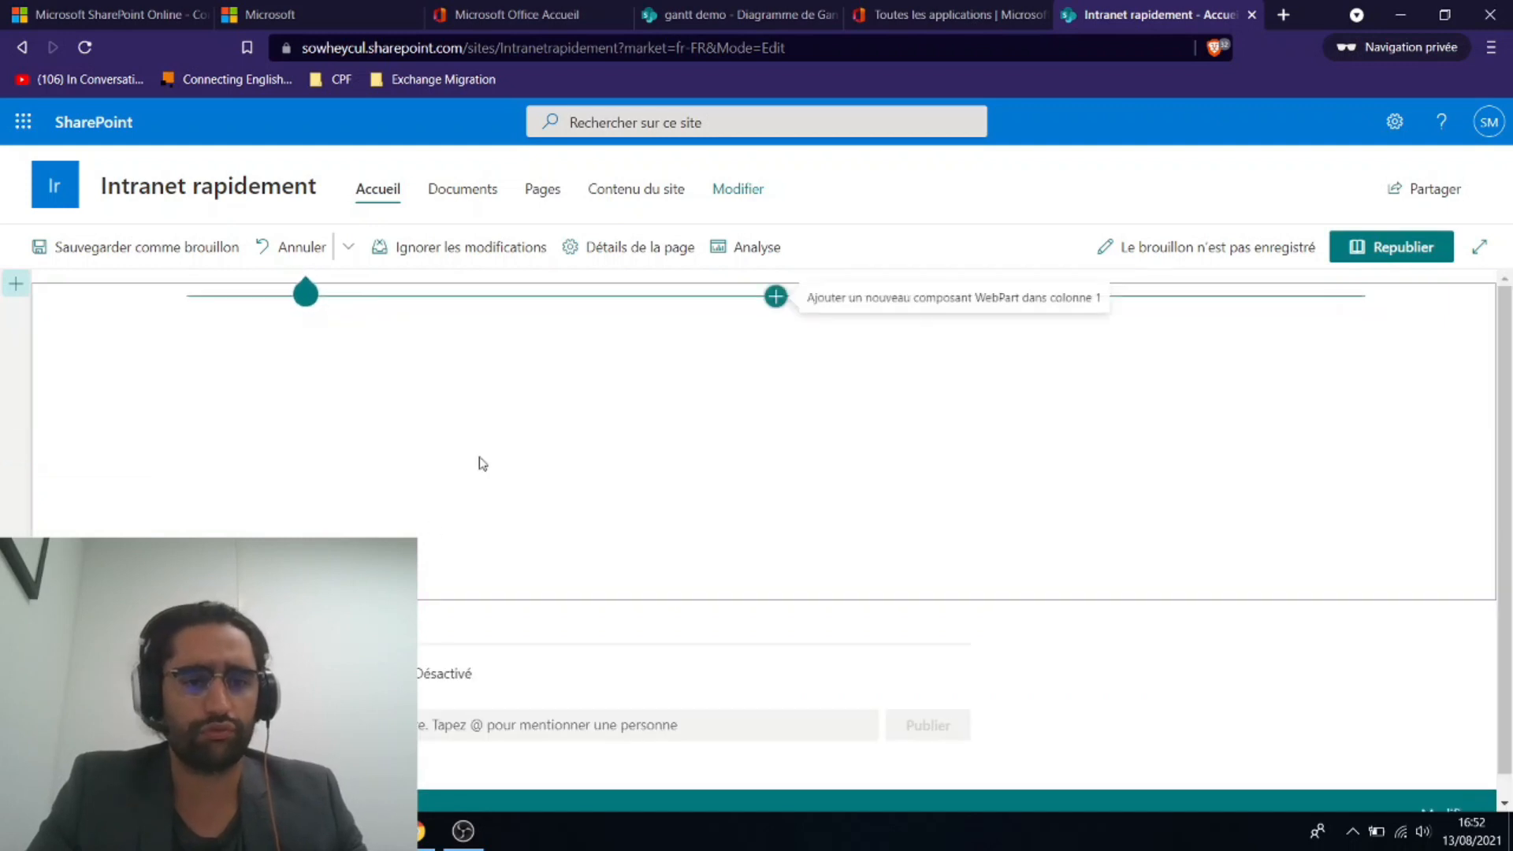
pyautogui.click(16, 283)
pyautogui.click(17, 412)
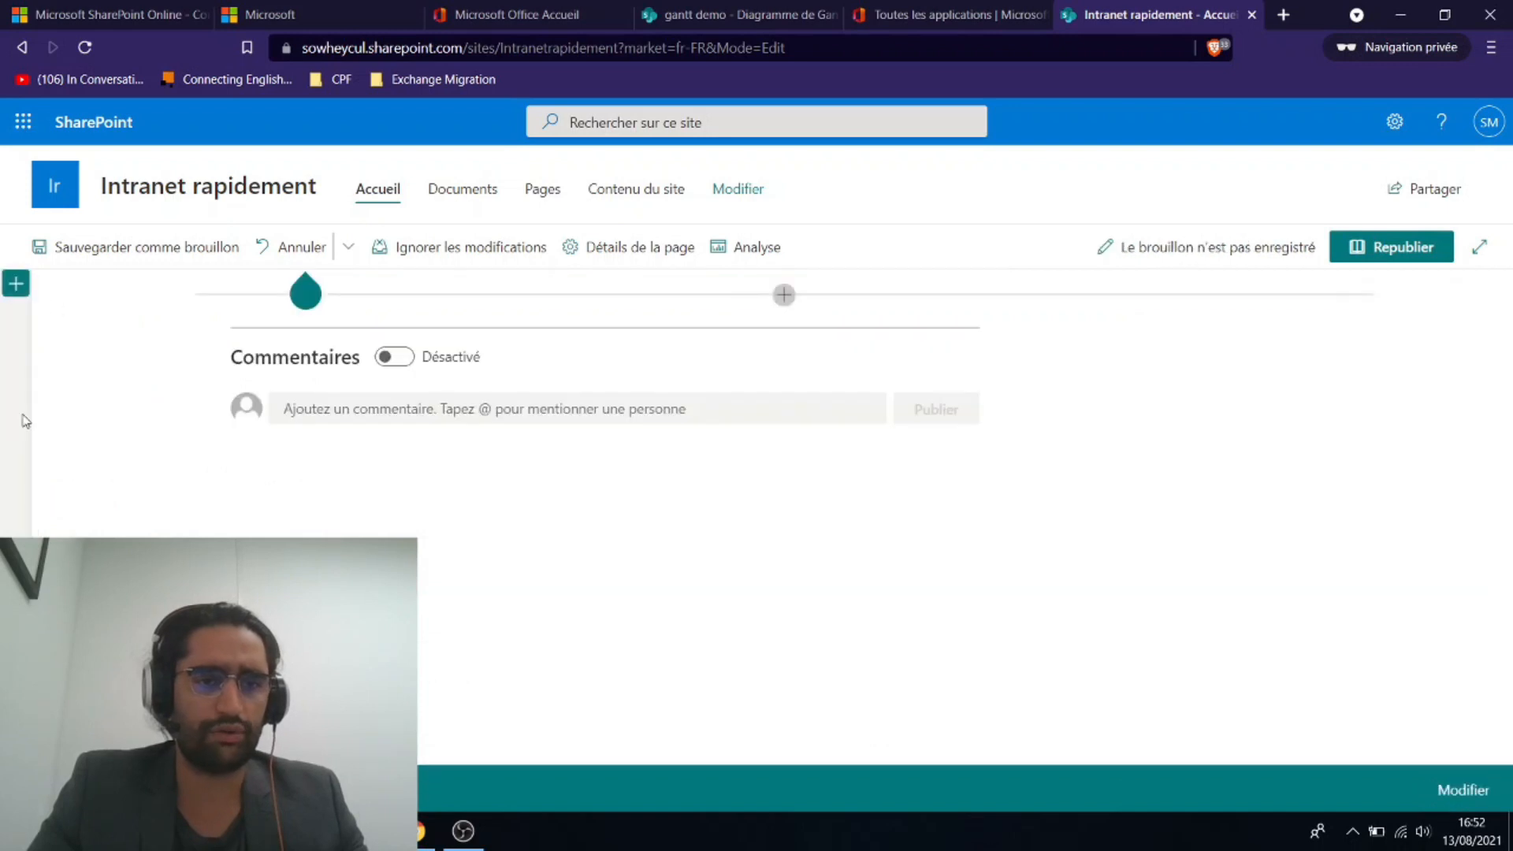
# Add a two-column section to the page and insert an Actualités web part in its first column
pyautogui.click(16, 283)
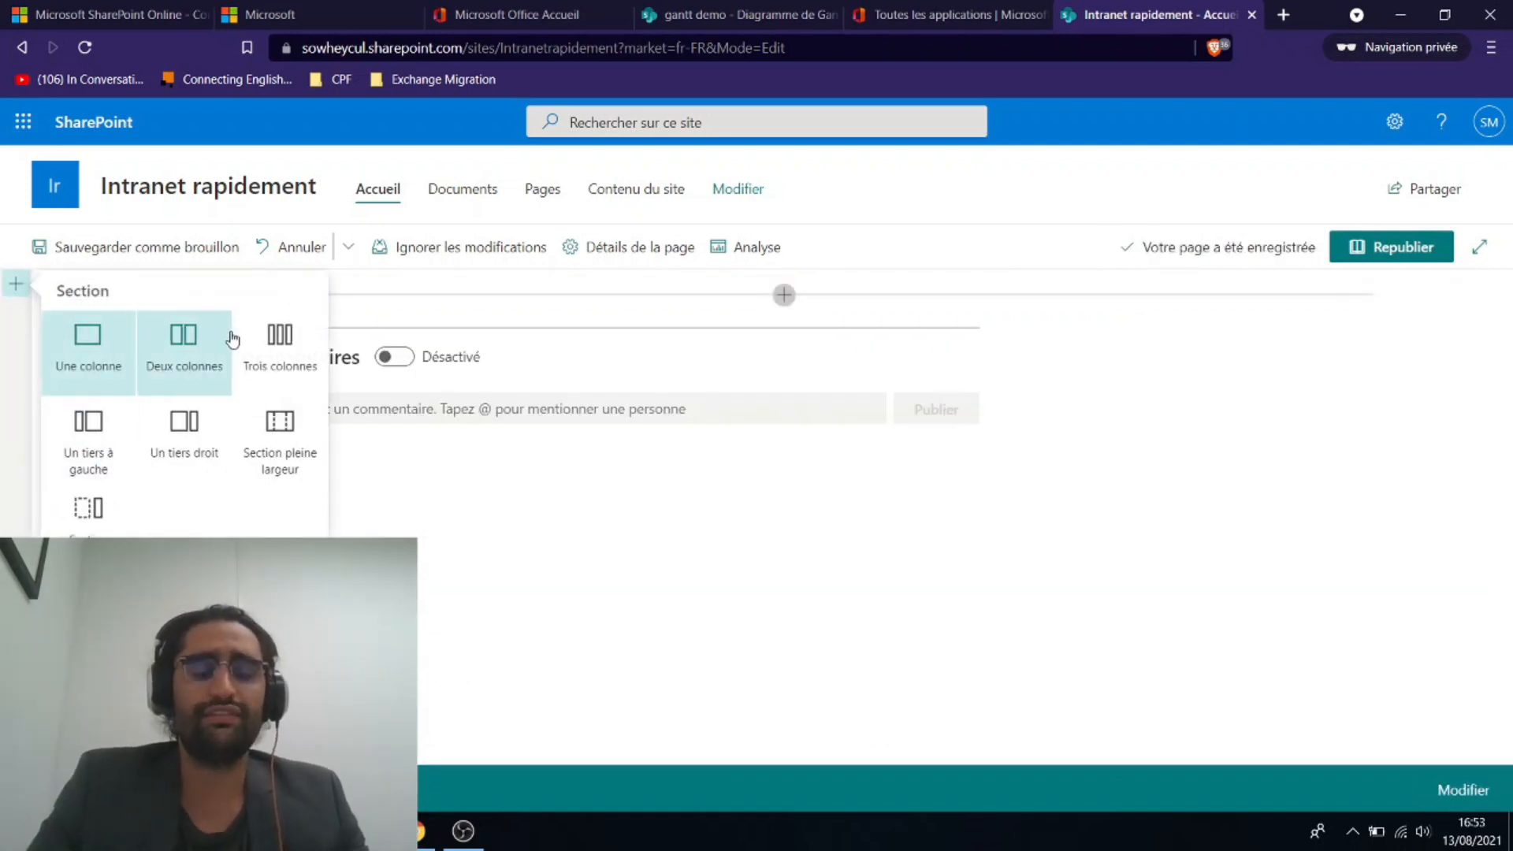
pyautogui.click(194, 363)
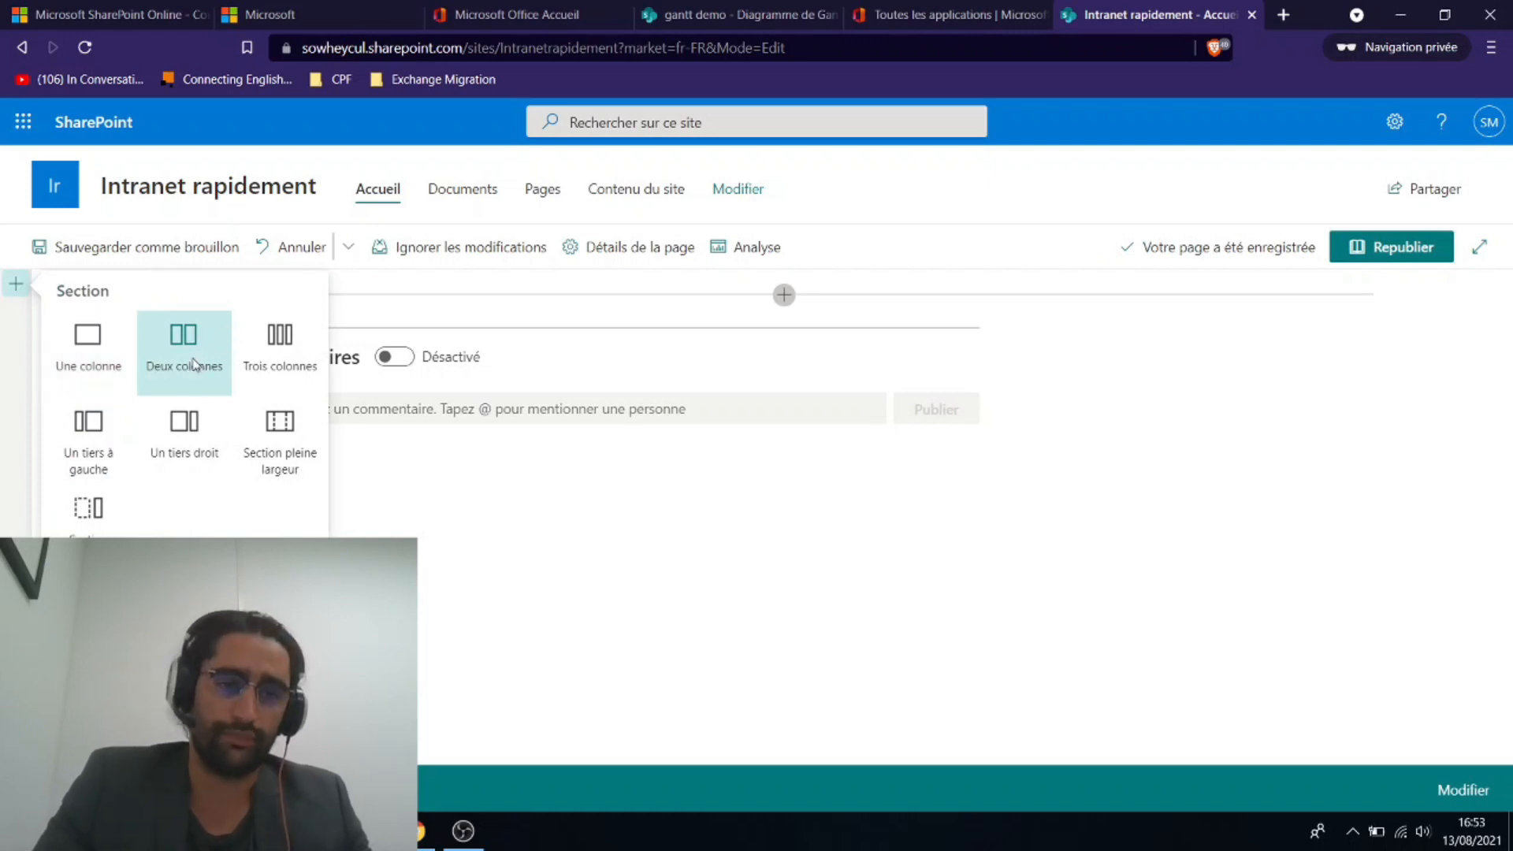
pyautogui.click(476, 297)
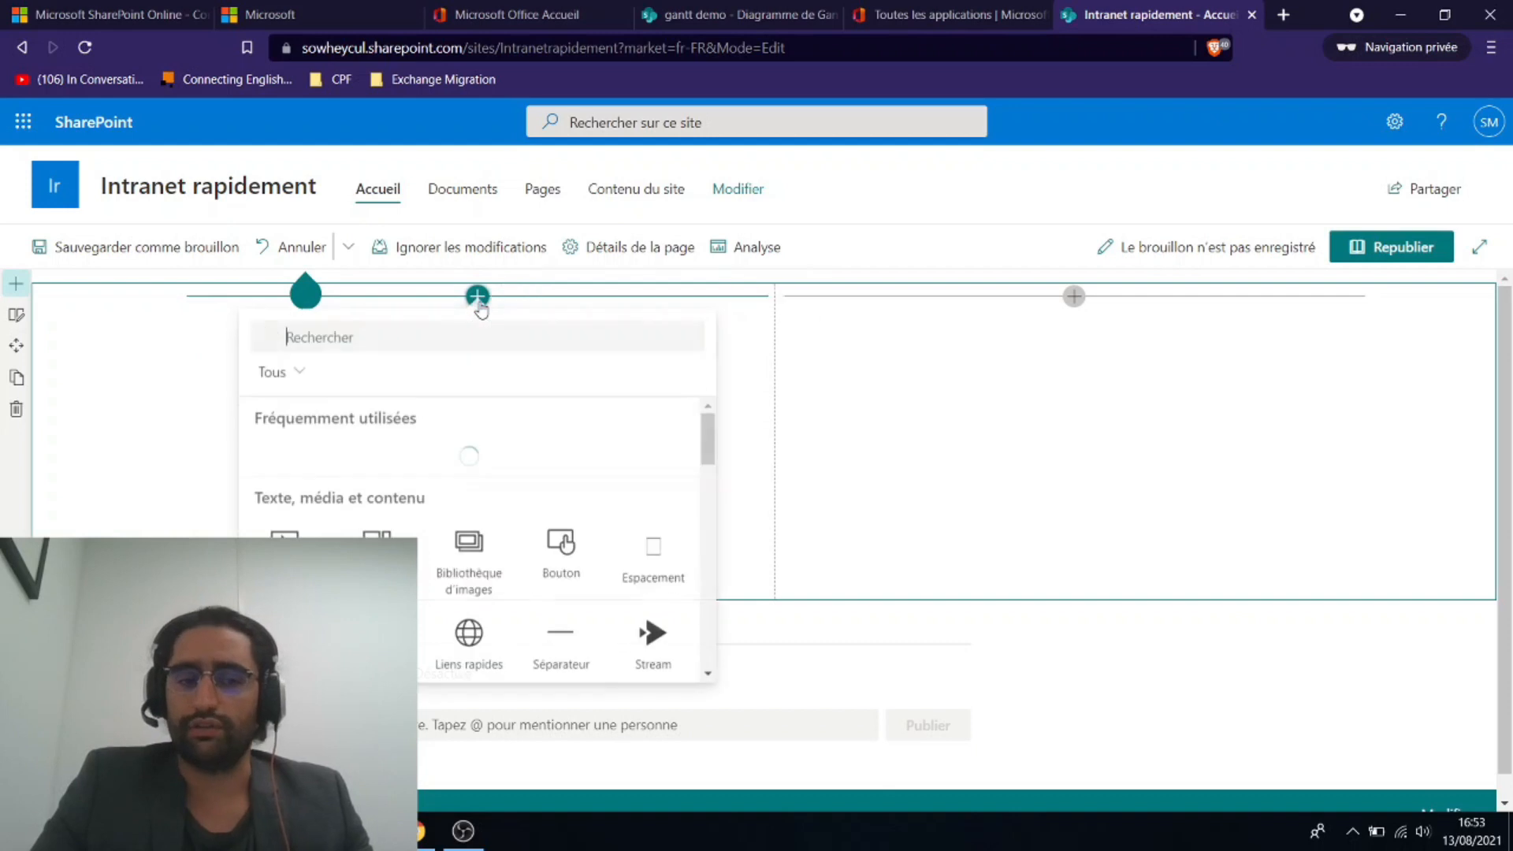
pyautogui.write('actu')
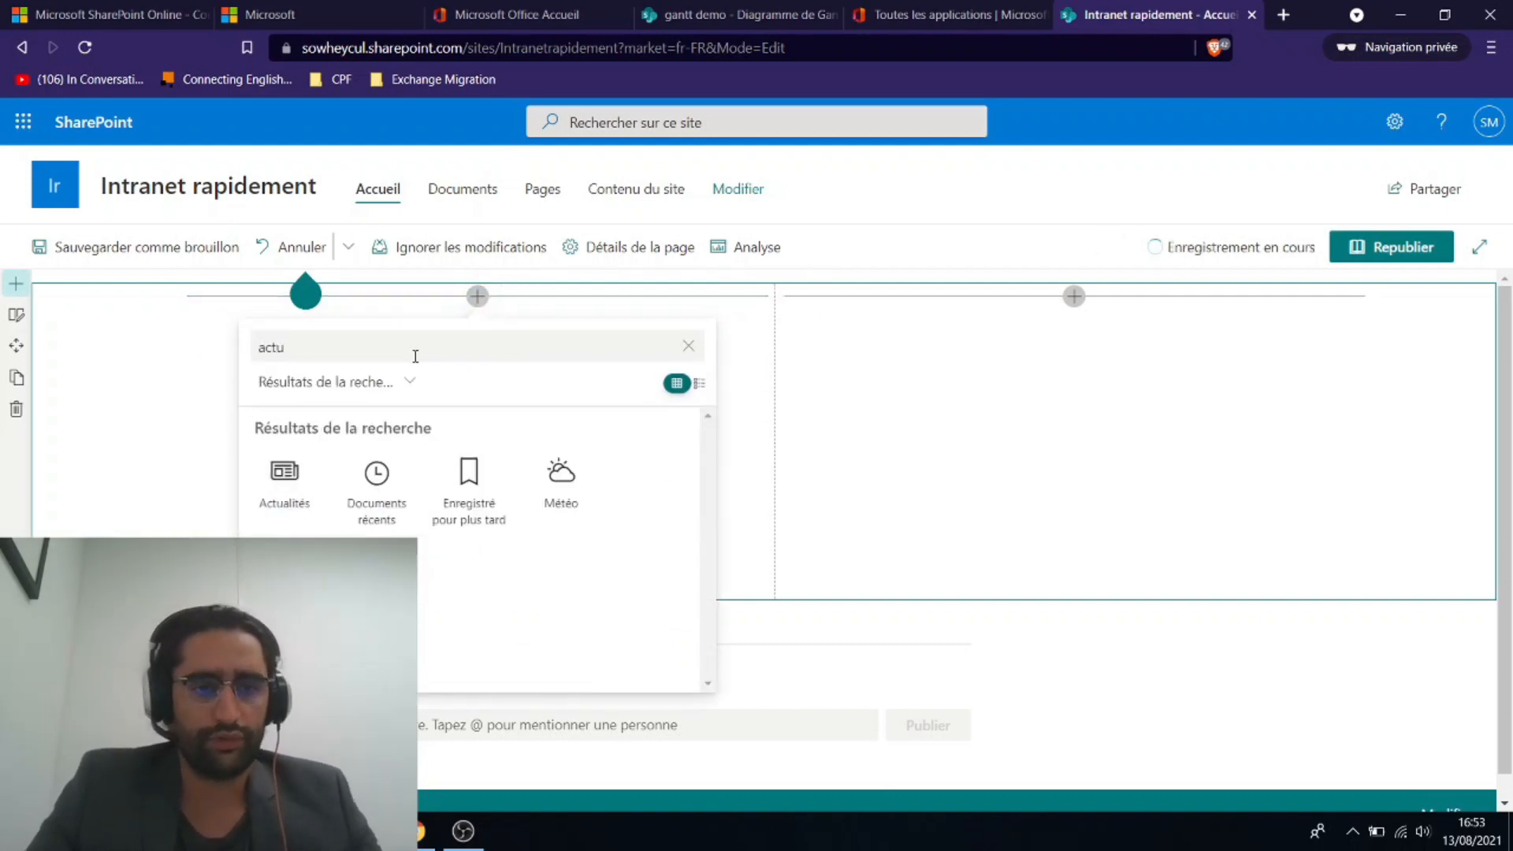
pyautogui.click(287, 480)
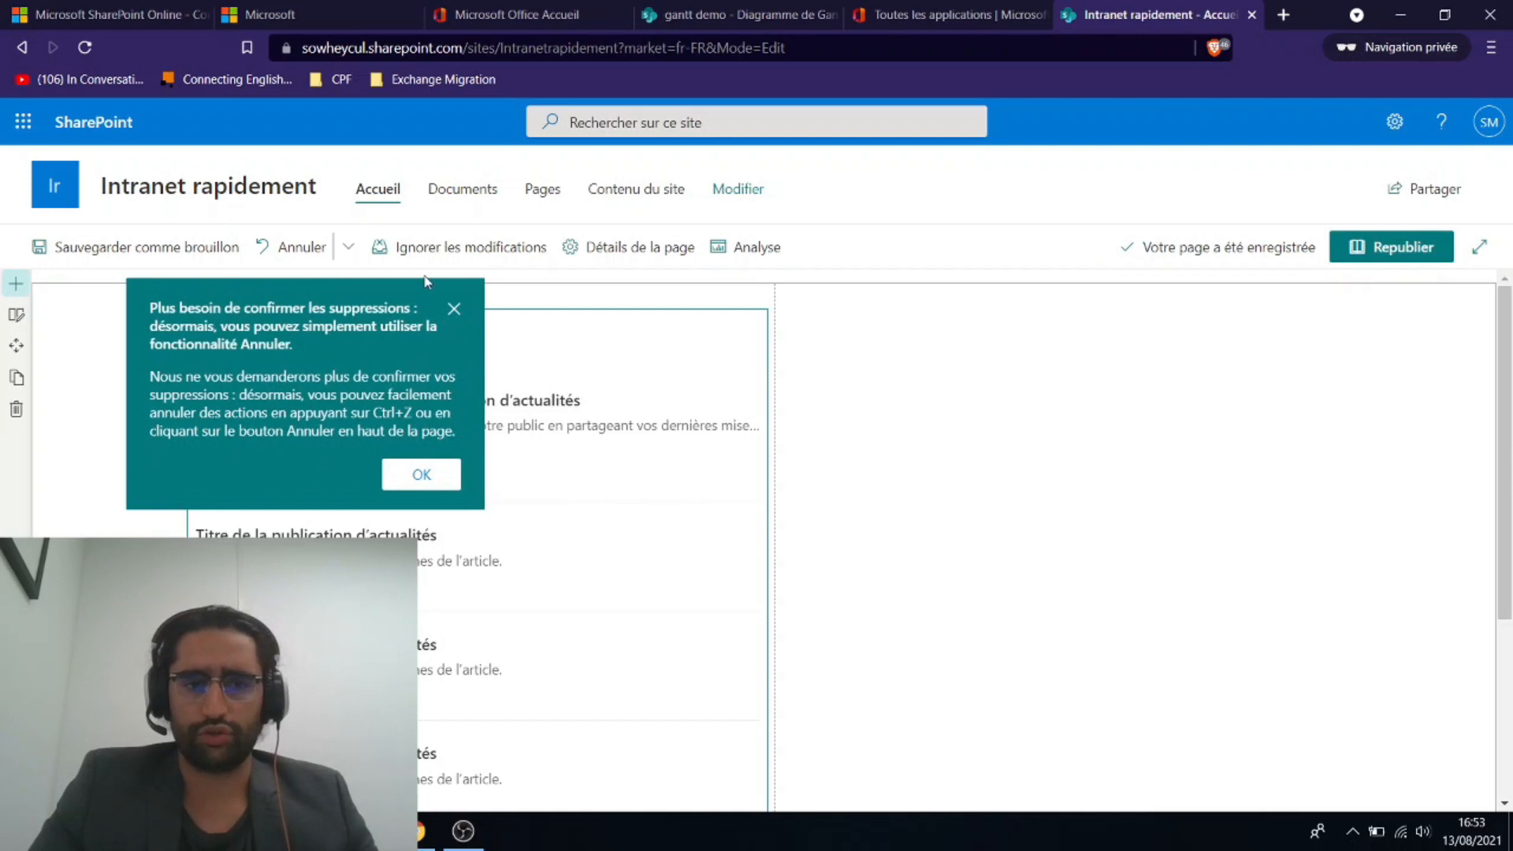
pyautogui.click(454, 308)
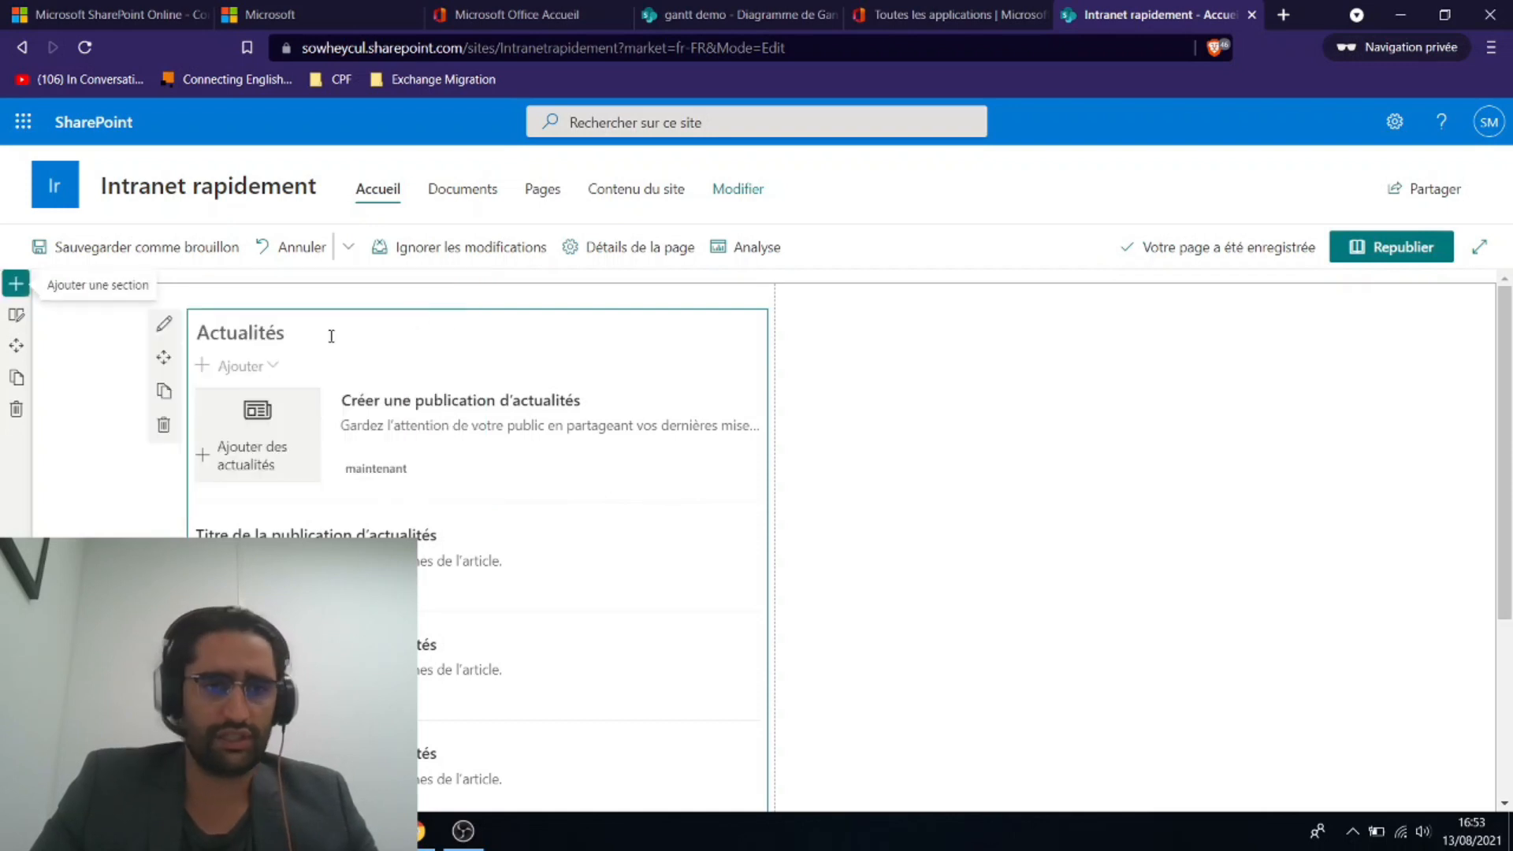
# Set the Actualités web part's layout to Carrousel and the number of news posts shown to 3
pyautogui.click(164, 323)
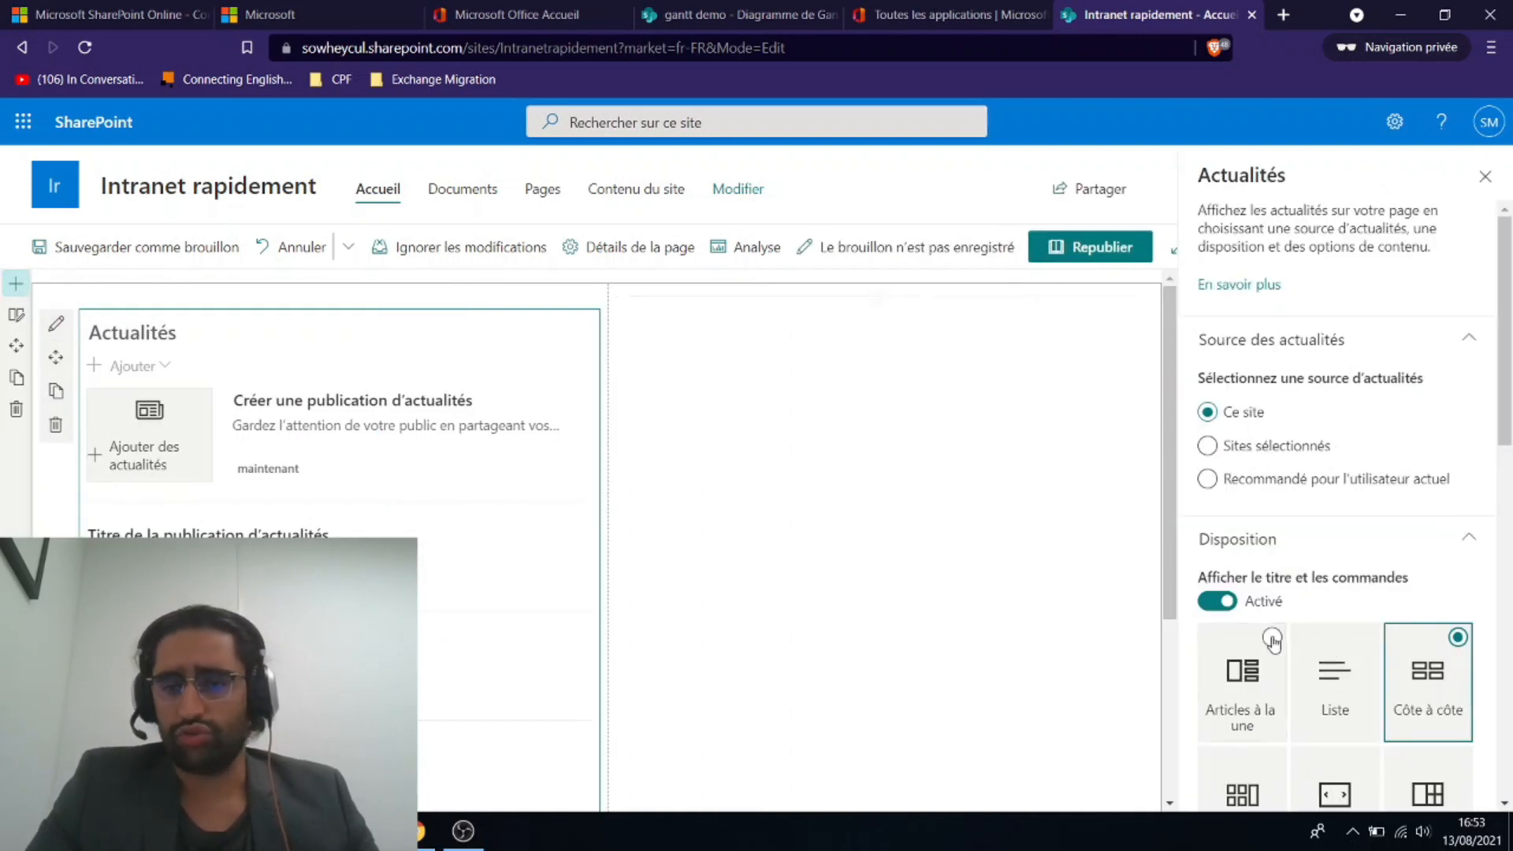
pyautogui.scroll(-3, 1273, 641)
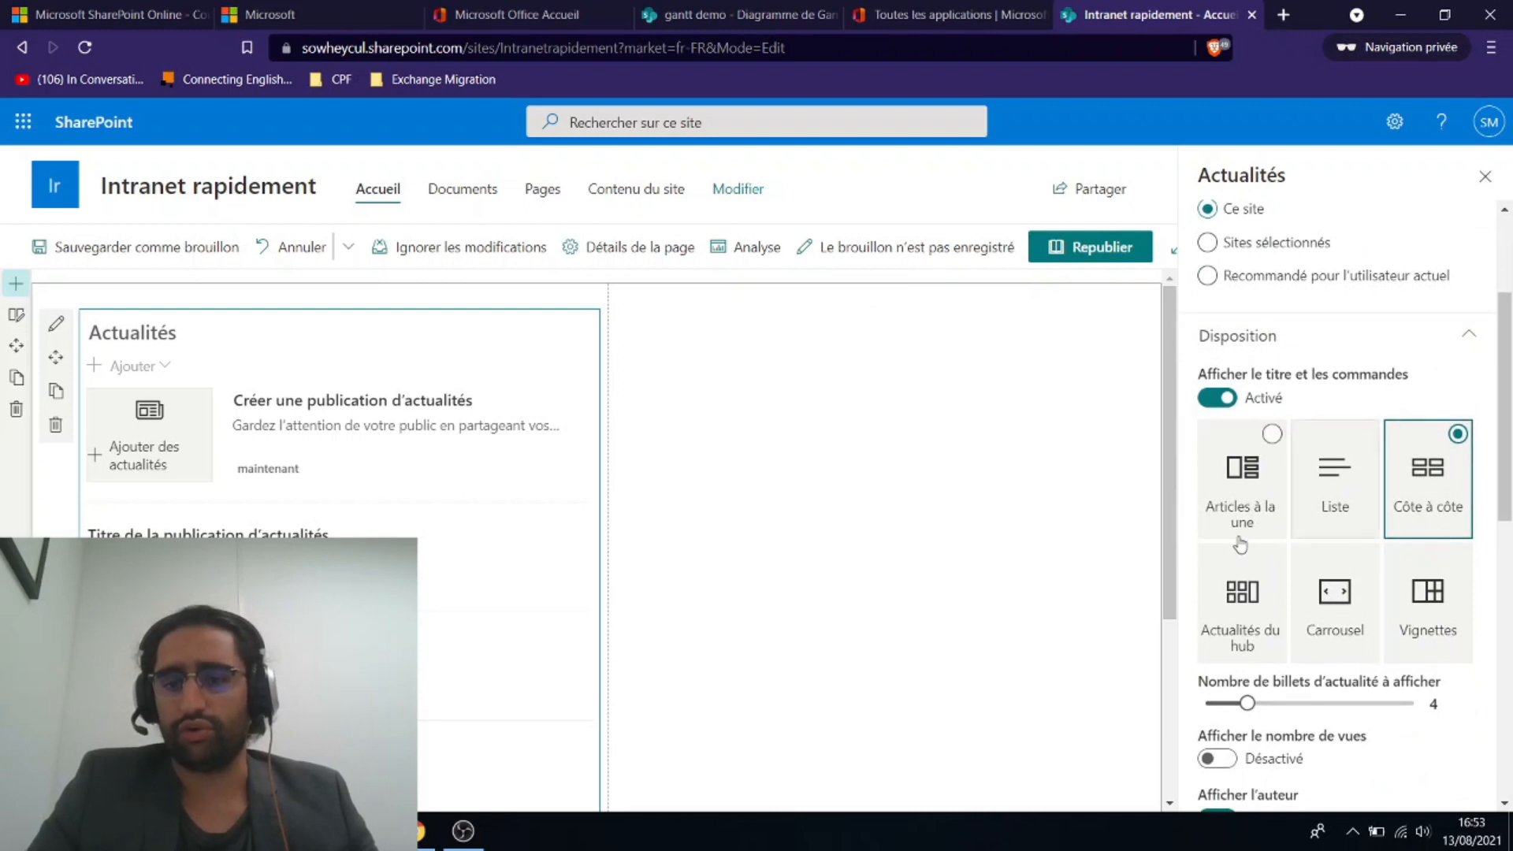
pyautogui.click(1342, 618)
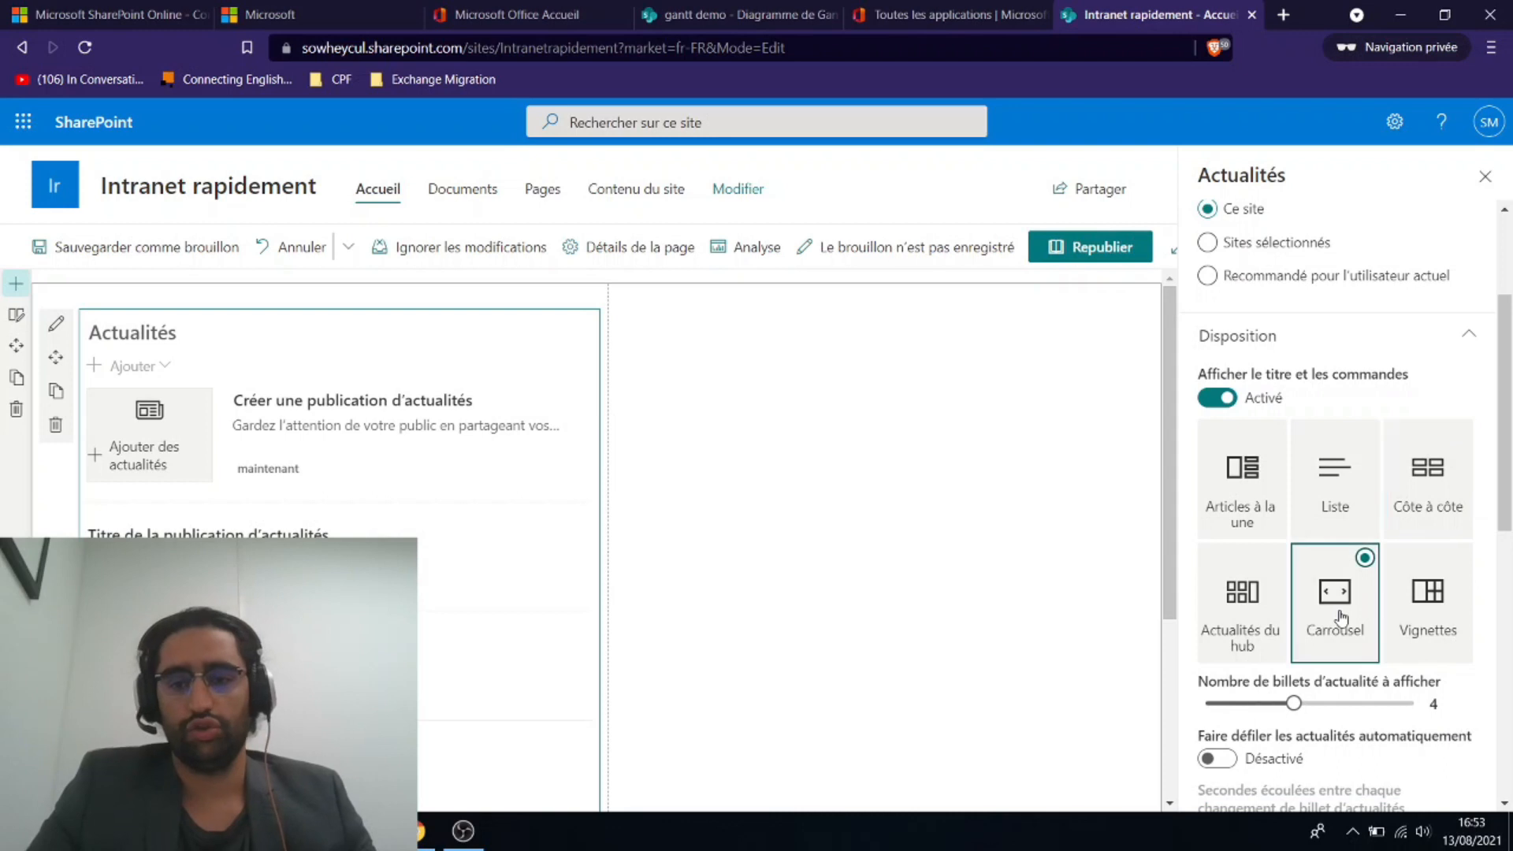
pyautogui.scroll(-1, 1342, 618)
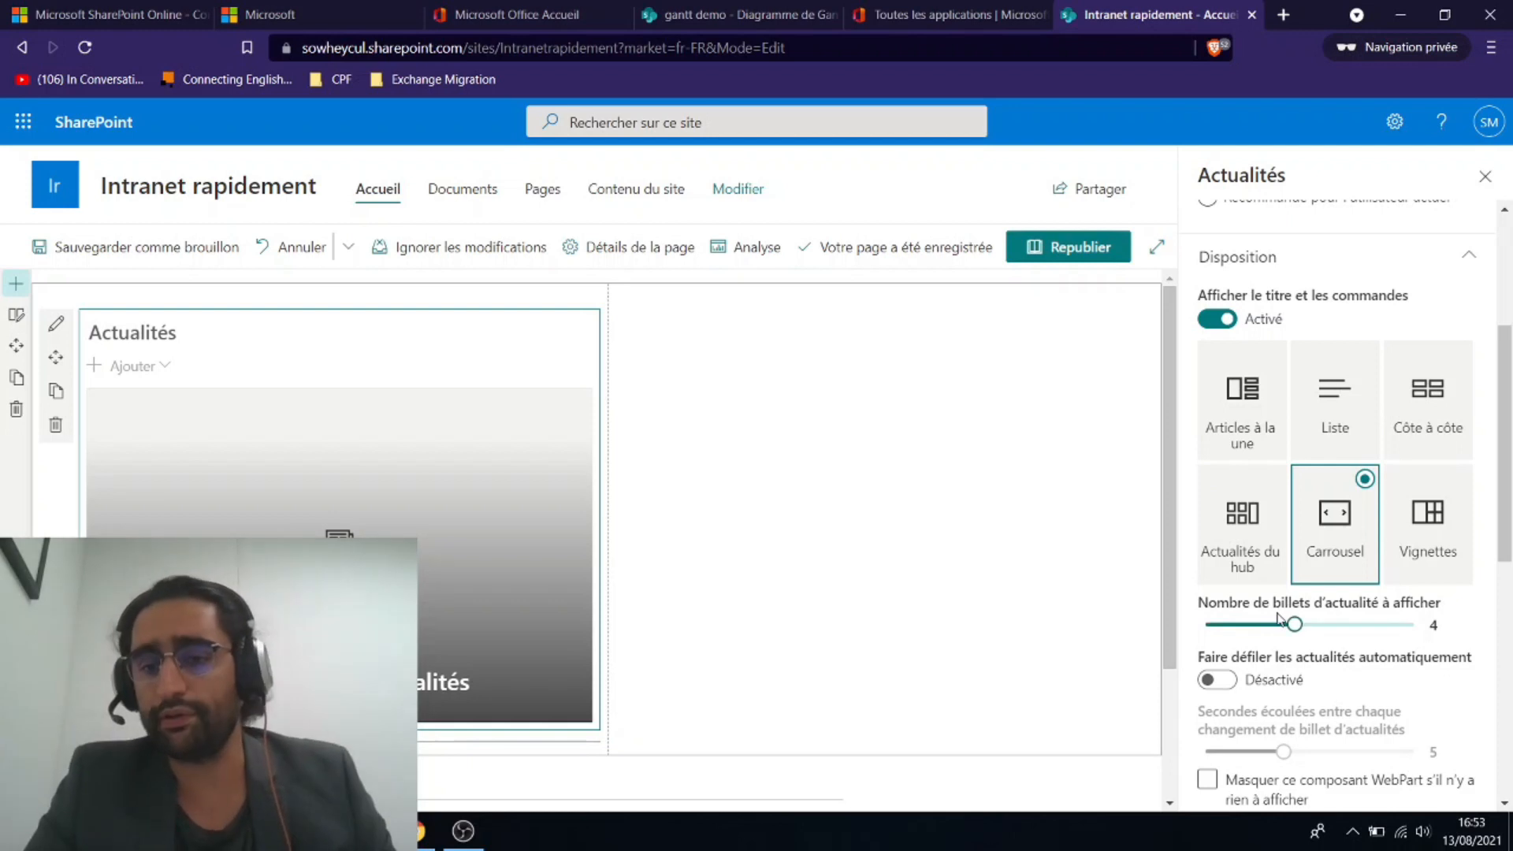
pyautogui.click(1332, 627)
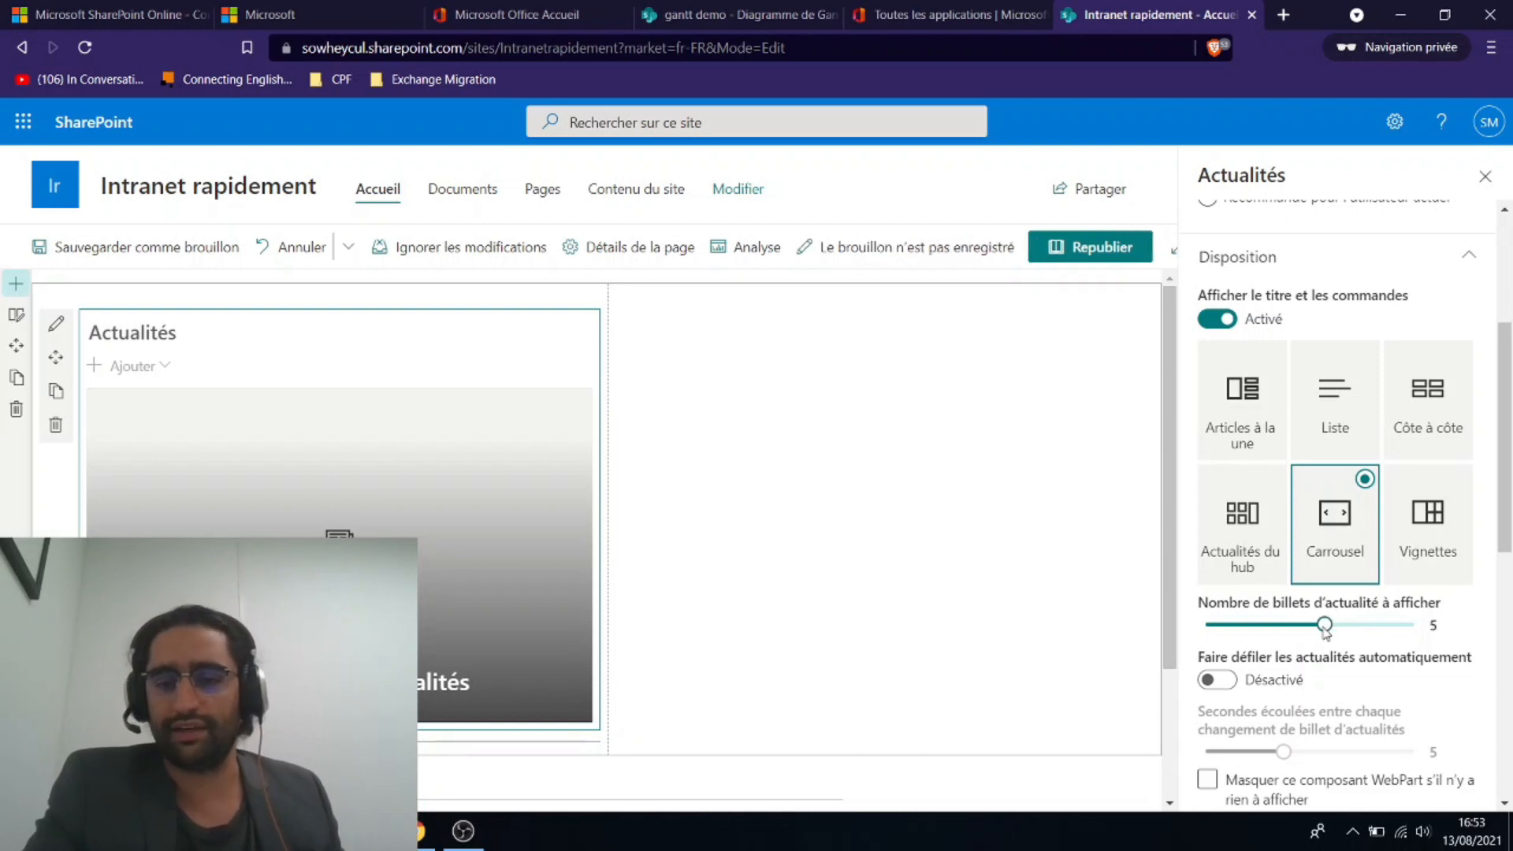
pyautogui.moveTo(1325, 627); pyautogui.dragTo(1277, 631)
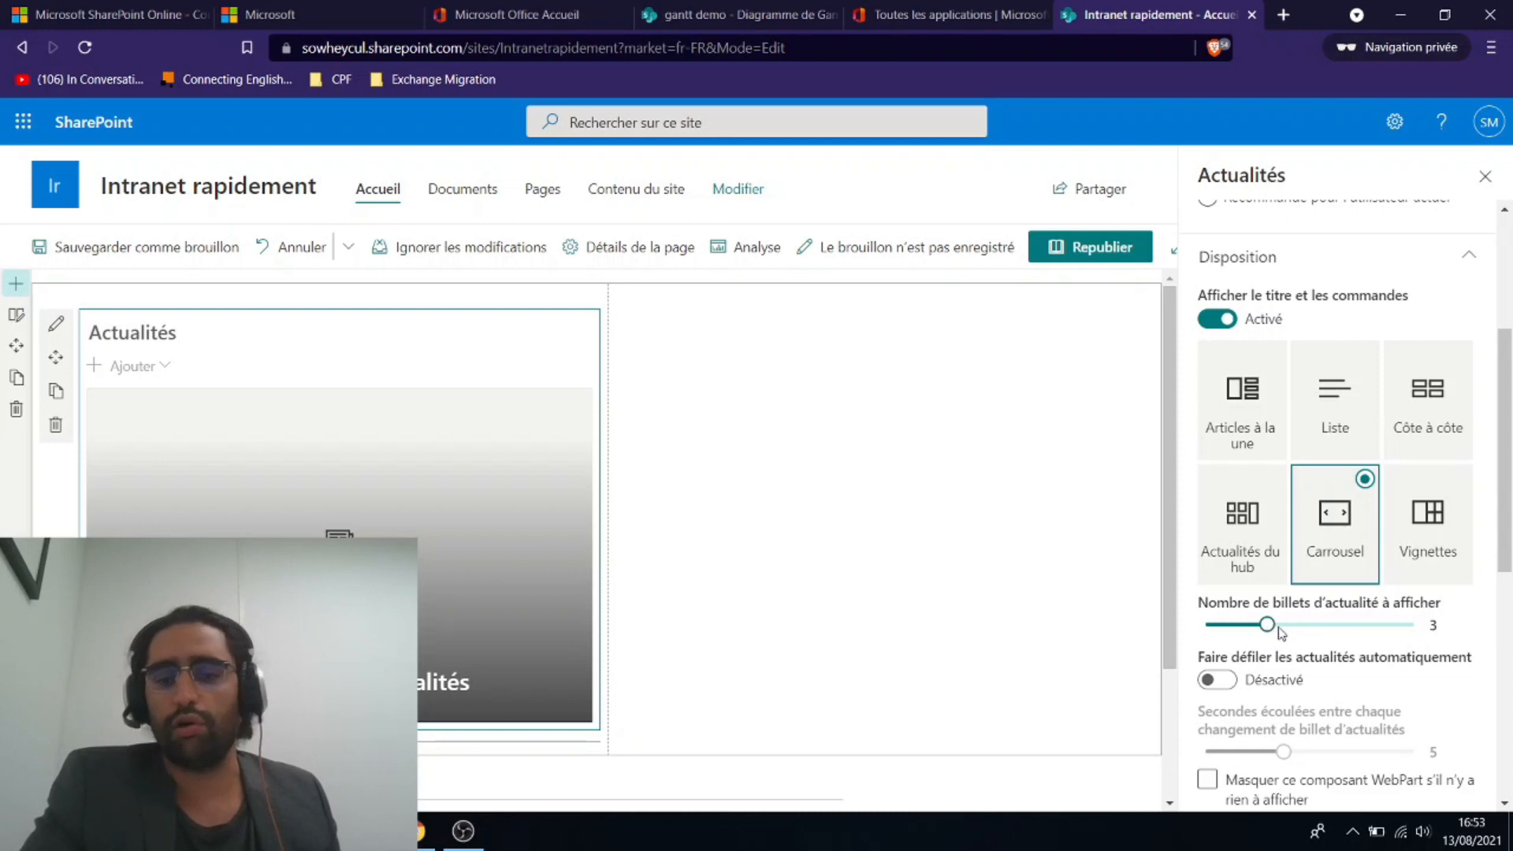
# Enable automatic scrolling for the Actualités carousel and set the time between news posts to 3 seconds
pyautogui.scroll(-3, 1359, 674)
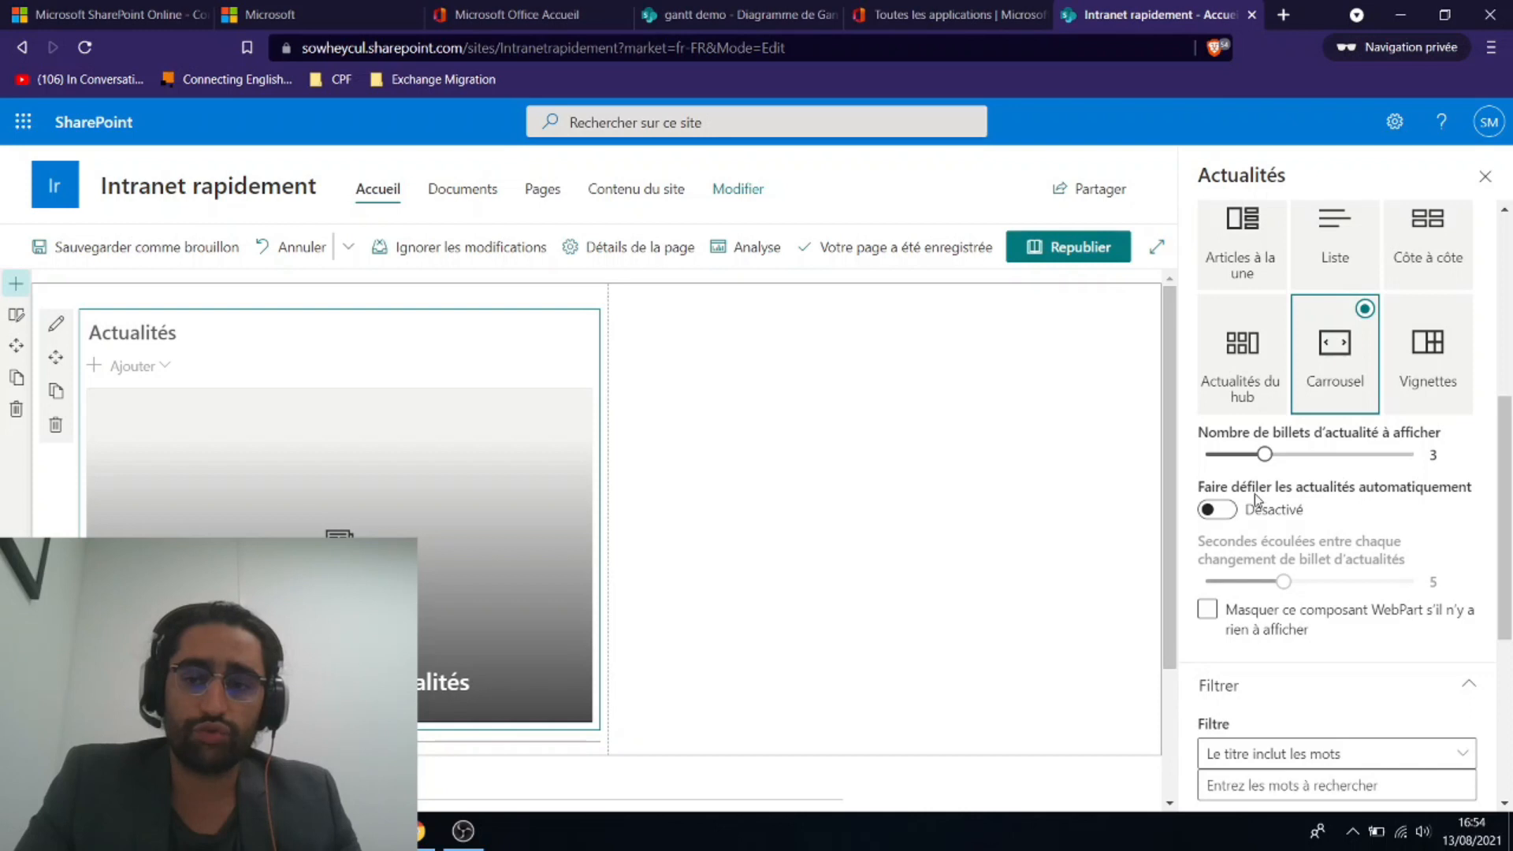
pyautogui.click(1218, 510)
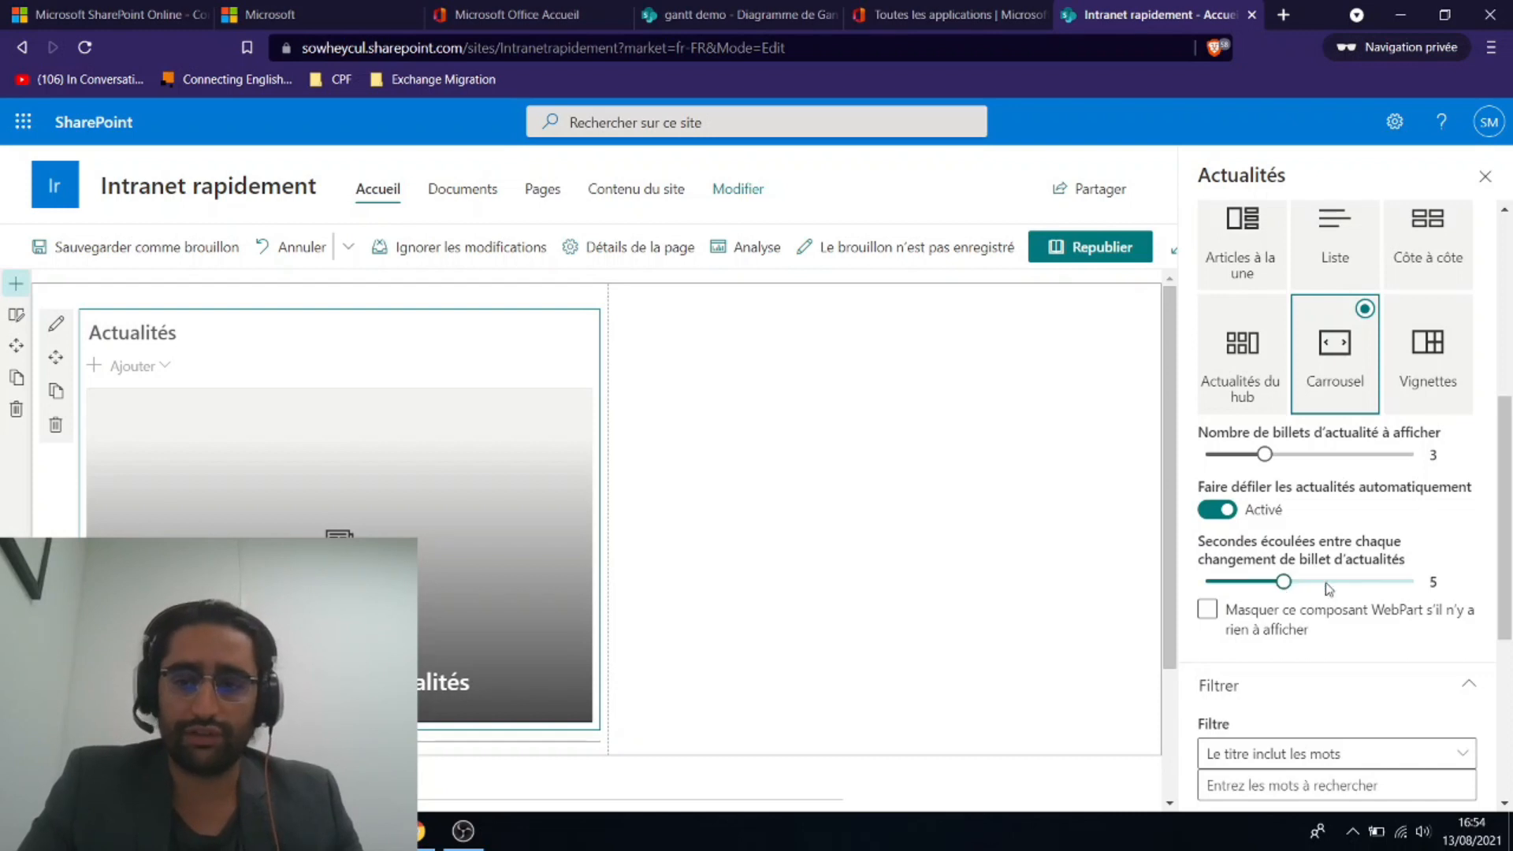
pyautogui.moveTo(1283, 583); pyautogui.dragTo(1231, 583)
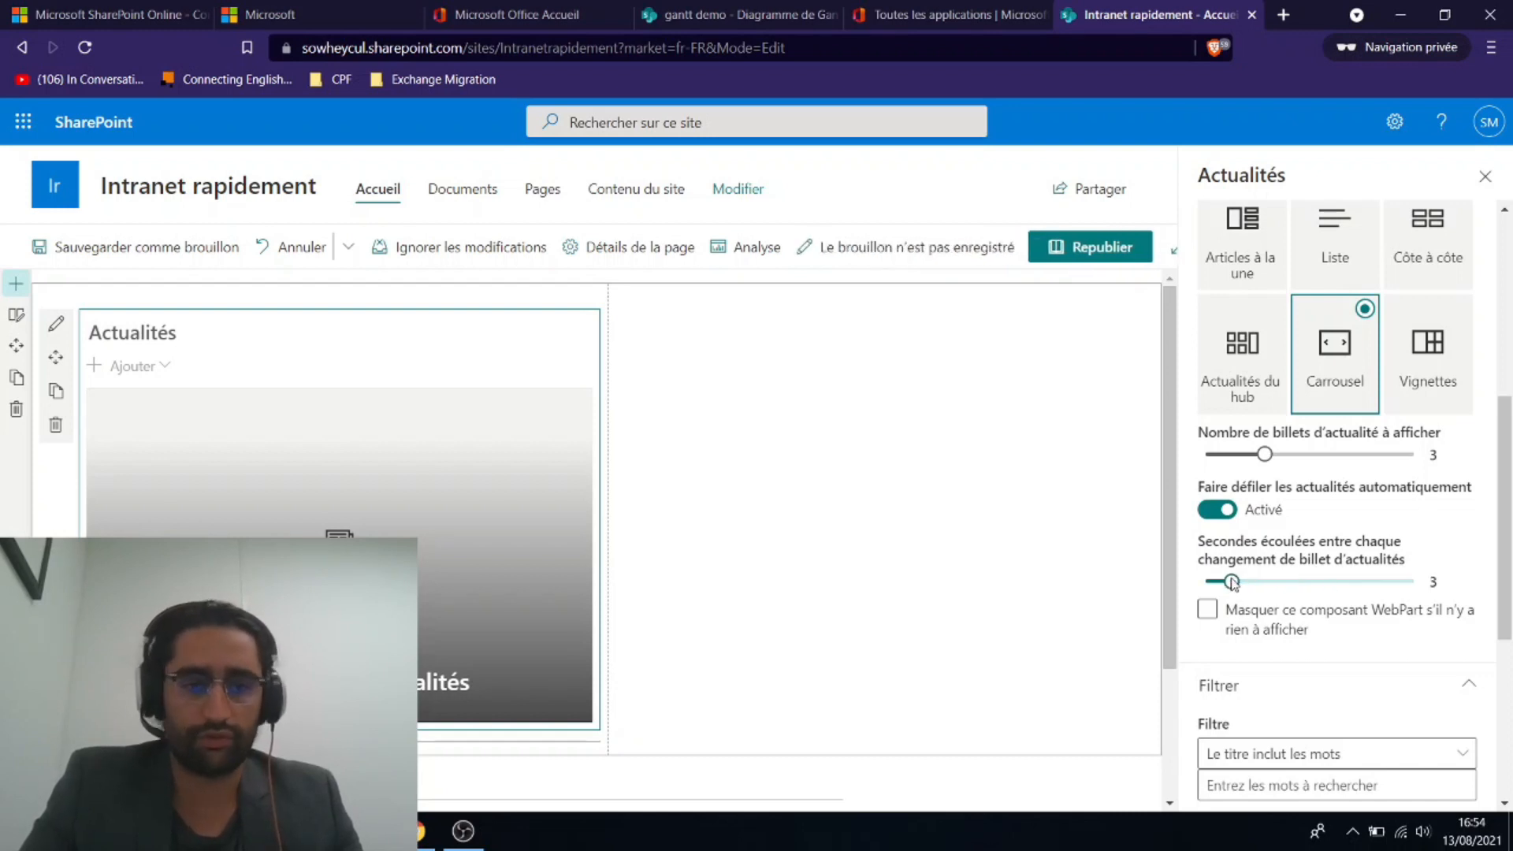
pyautogui.click(1284, 583)
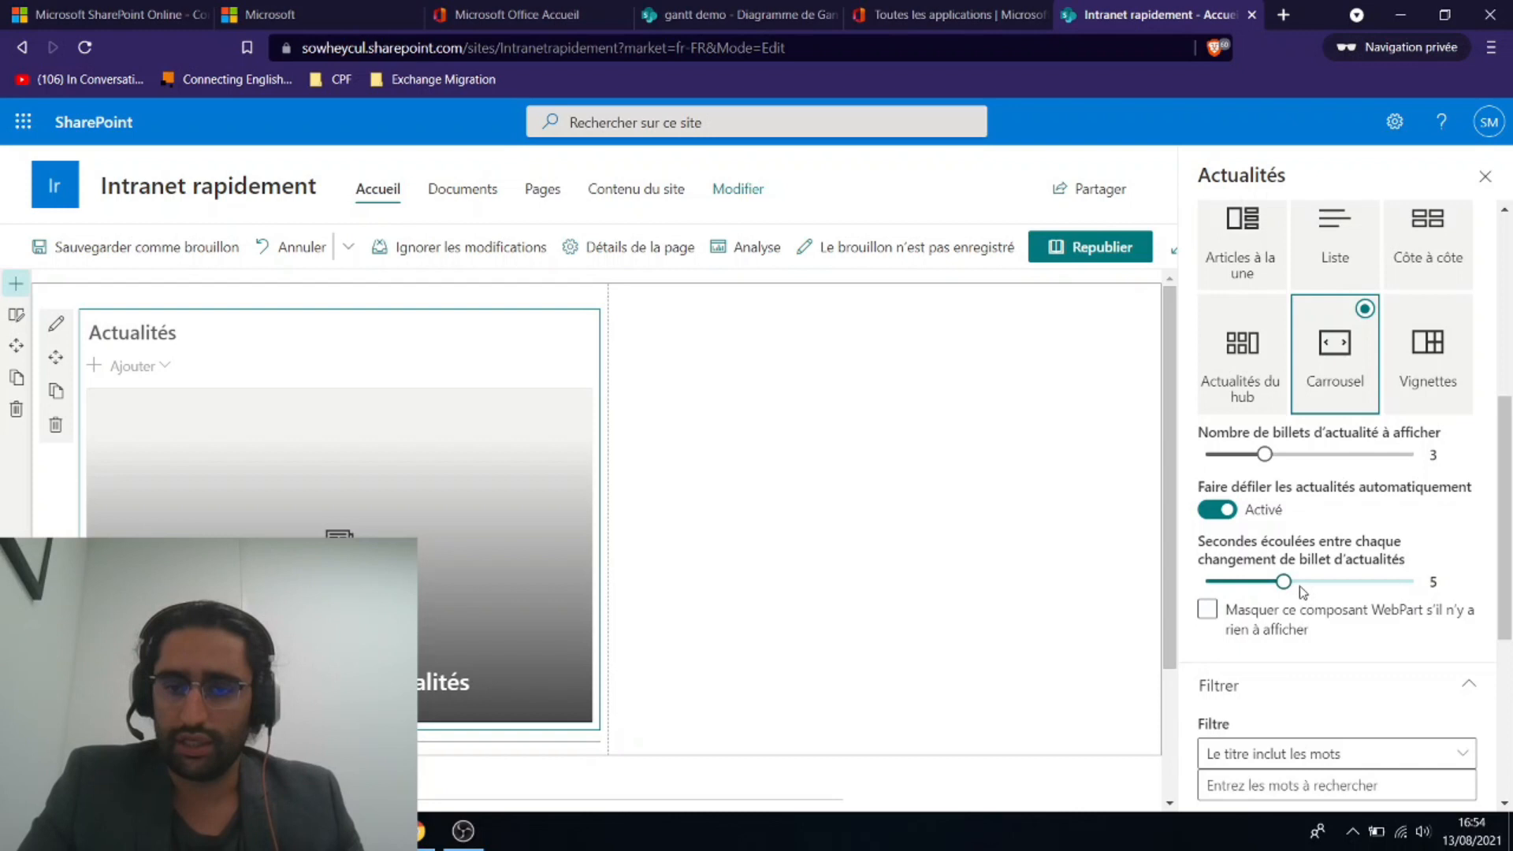
pyautogui.moveTo(1252, 588); pyautogui.dragTo(1231, 588)
# Try out audience targeting on the Actualités web part and switch it back off
pyautogui.scroll(-5, 1298, 693)
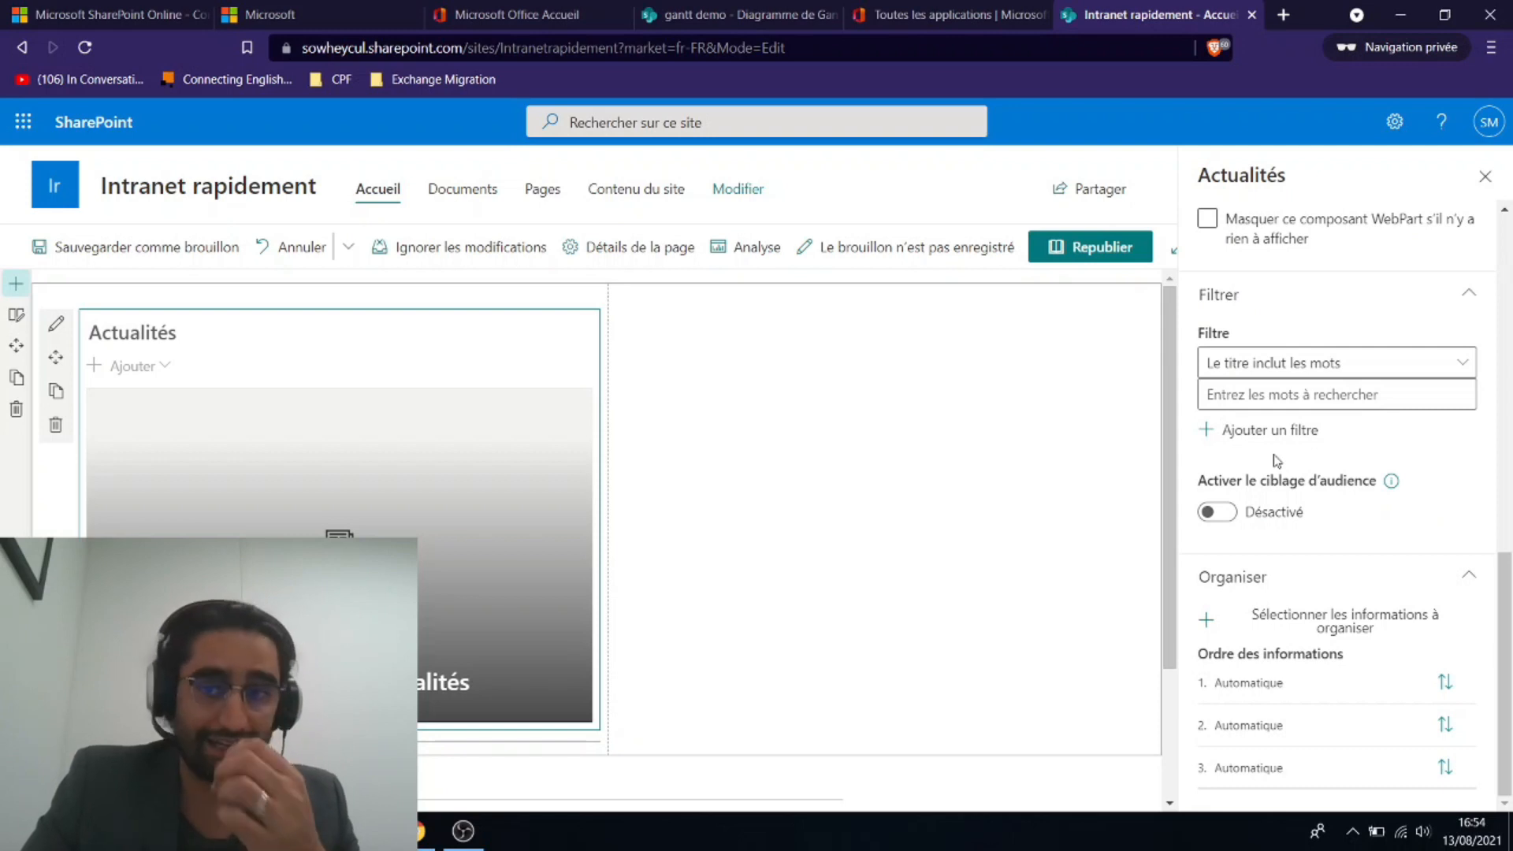
pyautogui.scroll(3, 1277, 461)
pyautogui.scroll(-2, 1277, 461)
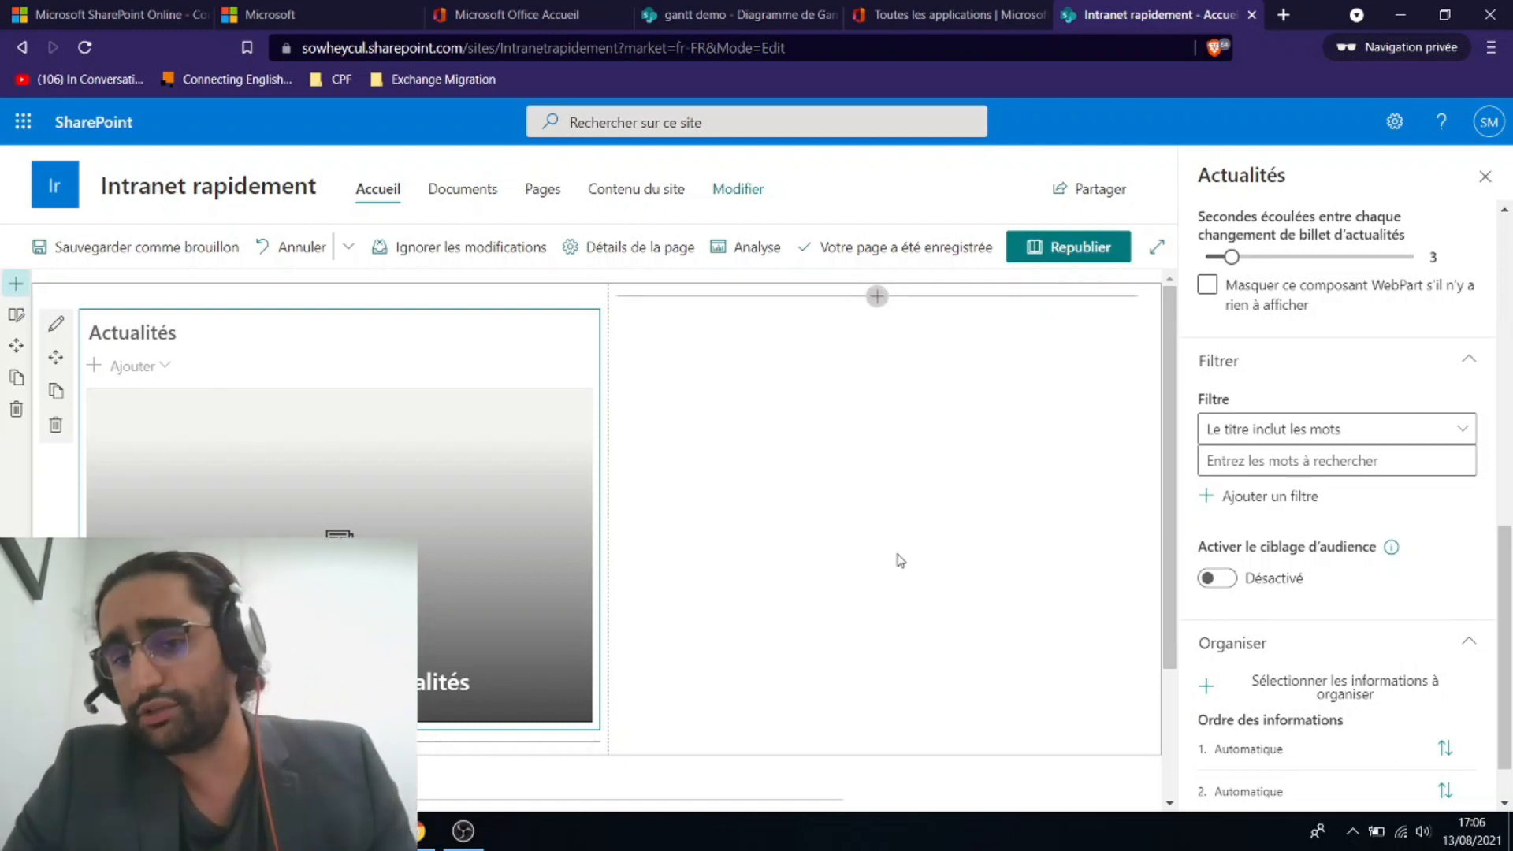
pyautogui.scroll(-1, 1305, 546)
pyautogui.scroll(-1, 1305, 545)
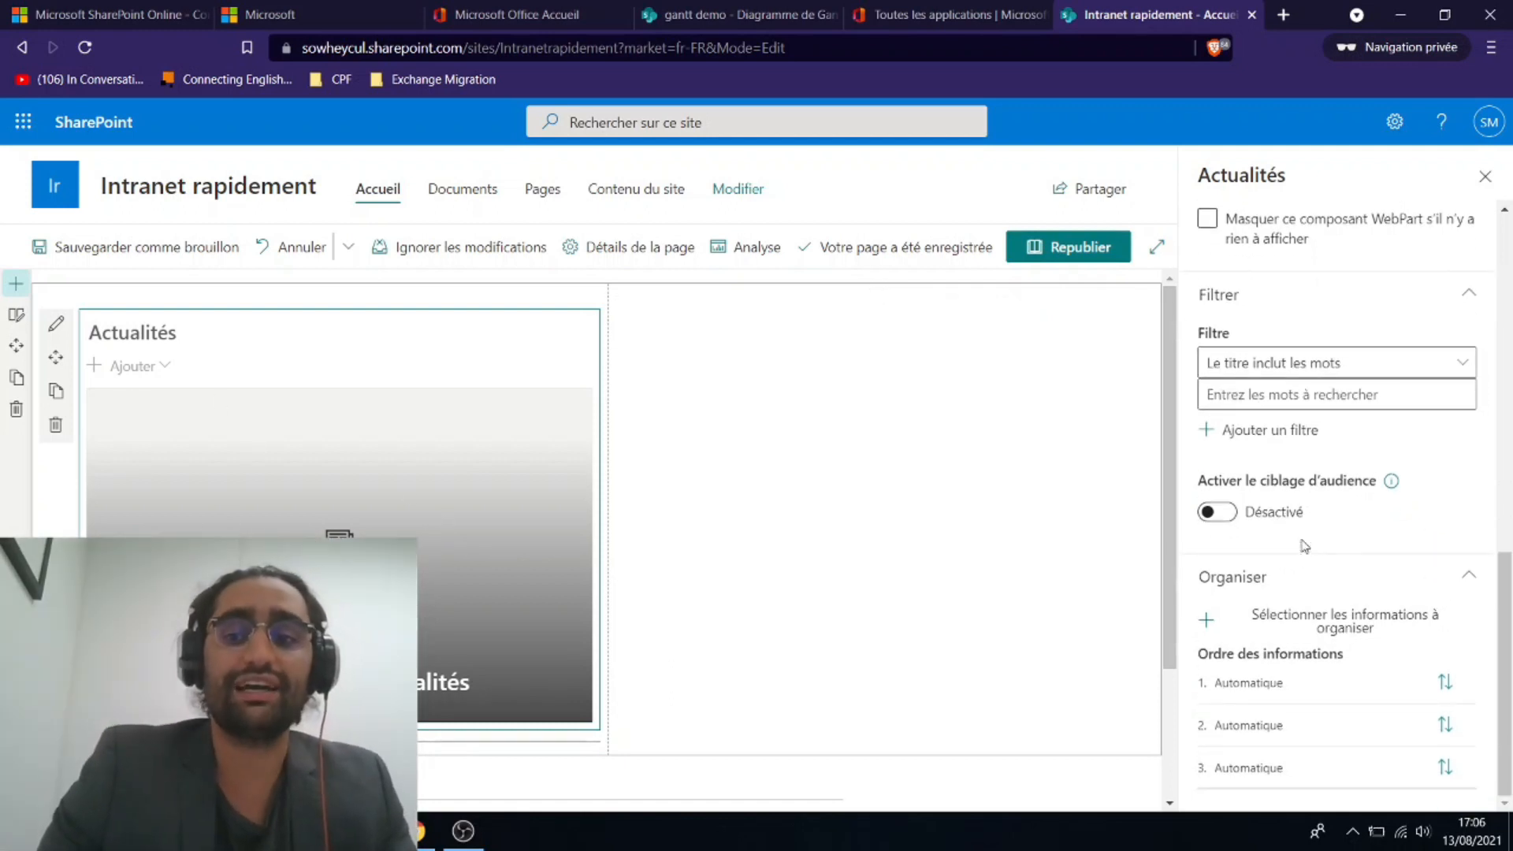
pyautogui.click(1221, 523)
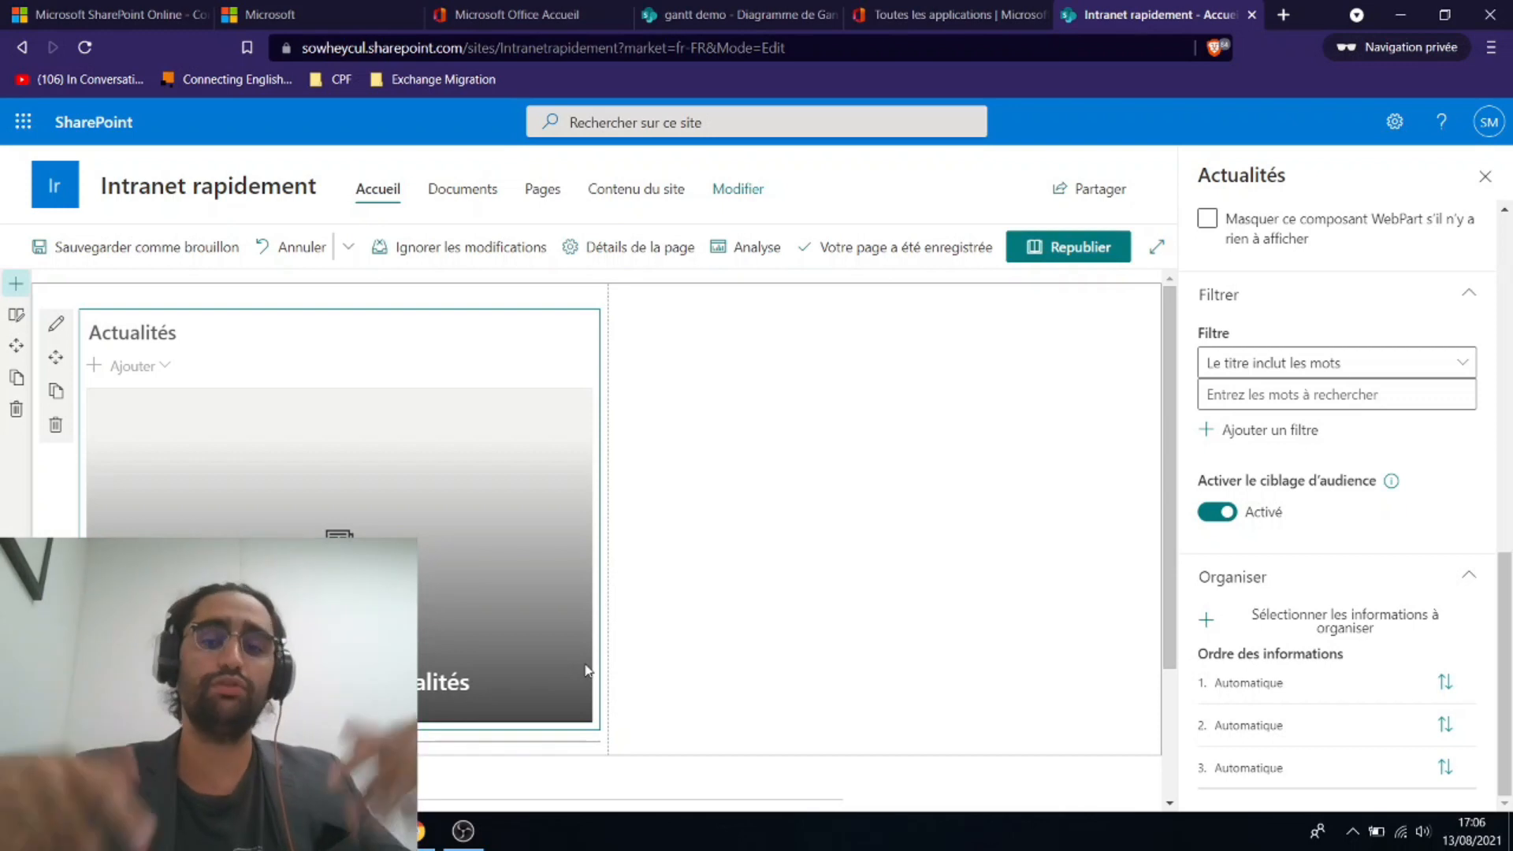
pyautogui.click(1218, 514)
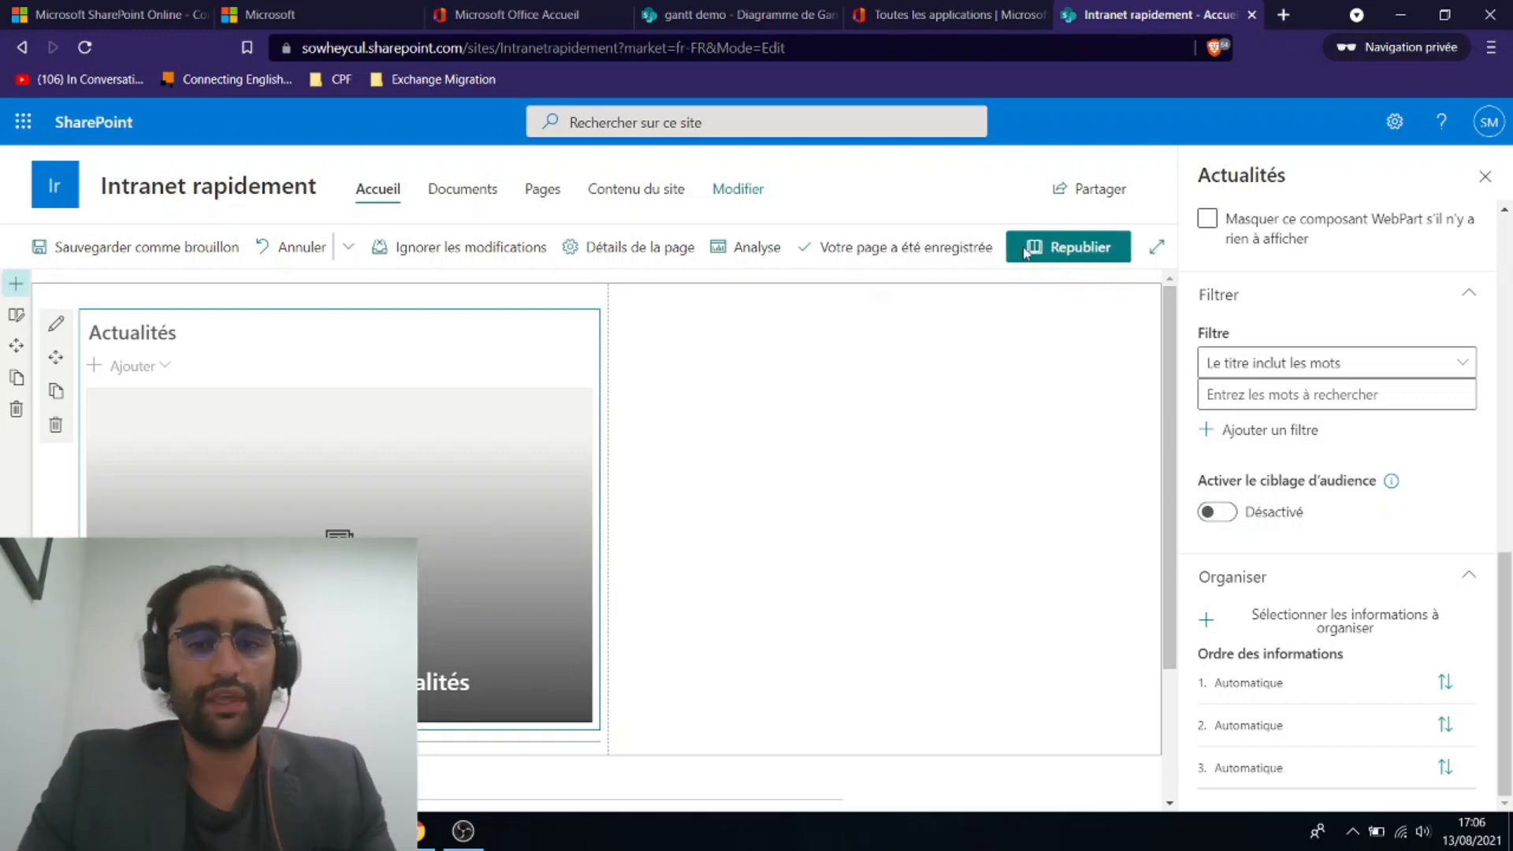
# Search the web parts for "yammer" and insert the Conversations web part in the section's second column
pyautogui.click(877, 296)
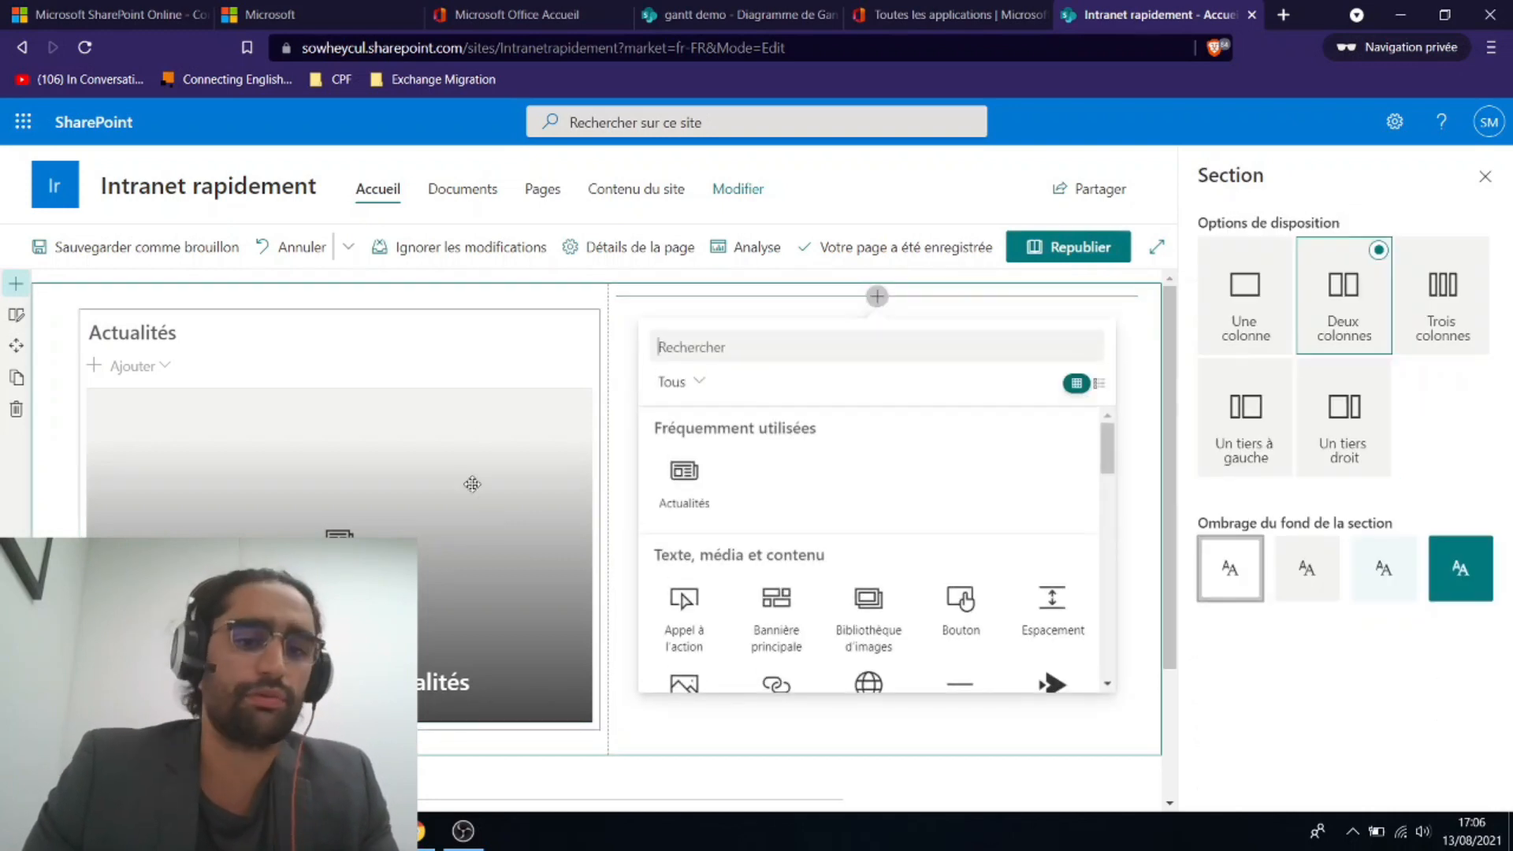
pyautogui.write('yammer')
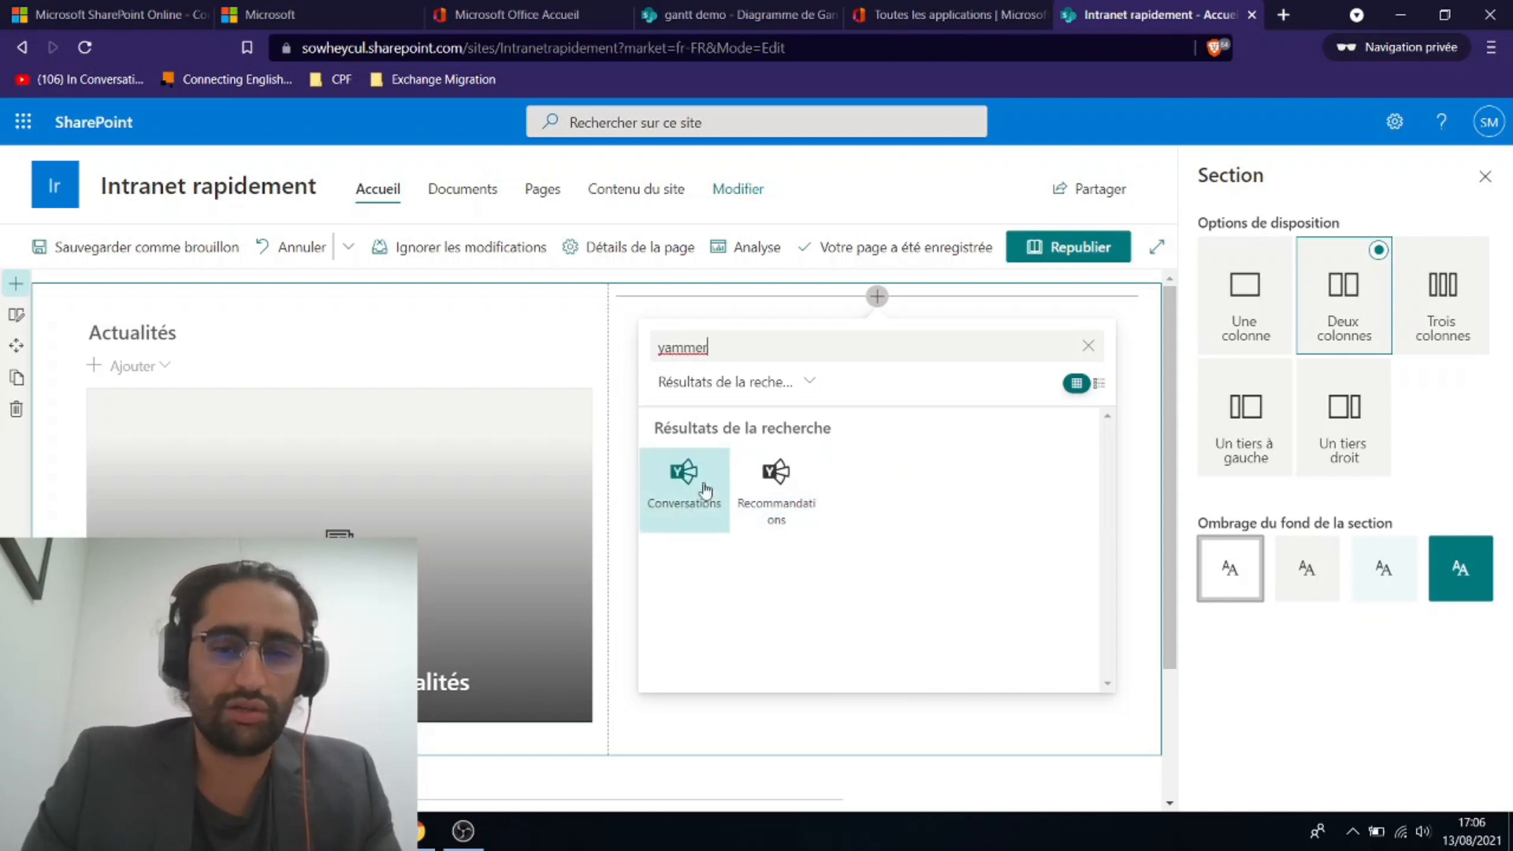
pyautogui.click(653, 481)
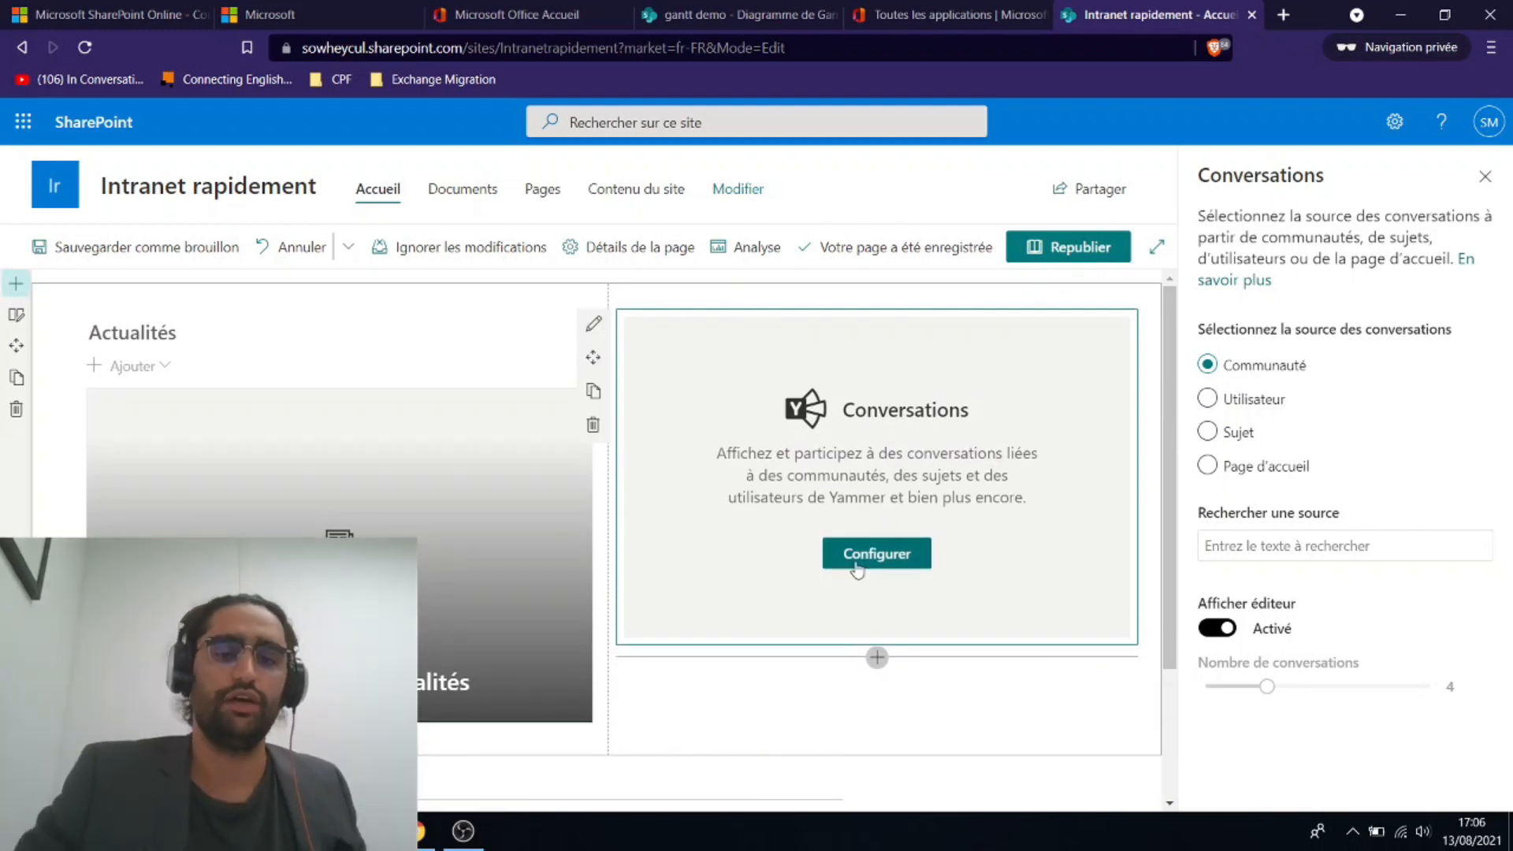
# Insert the Documents récents web part below Actualités in the first column, searching for "docu"
pyautogui.scroll(-2, 858, 569)
pyautogui.scroll(2, 857, 569)
pyautogui.scroll(-2, 858, 569)
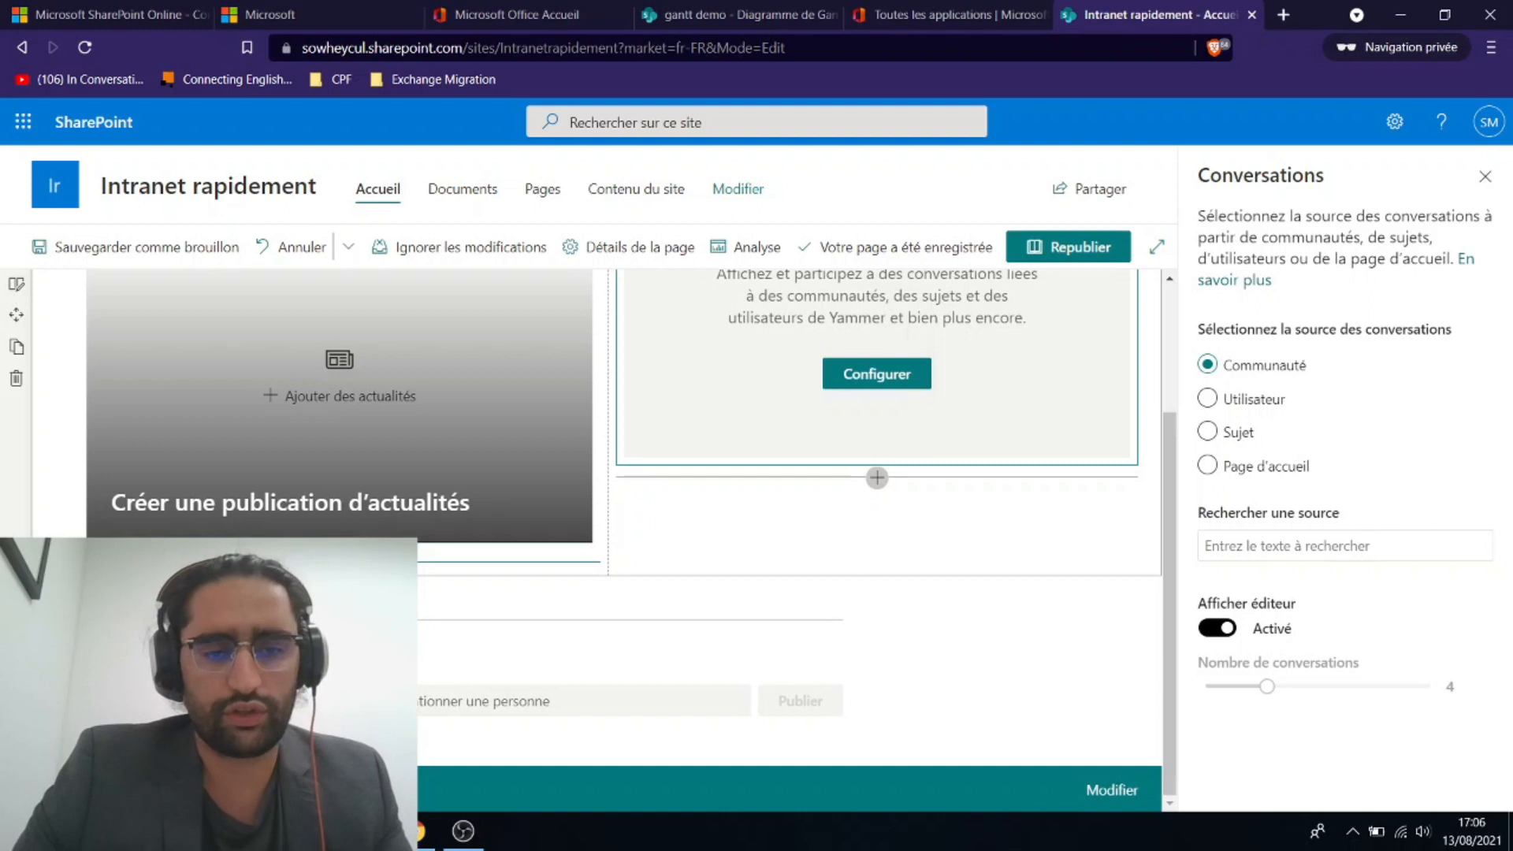
pyautogui.click(340, 562)
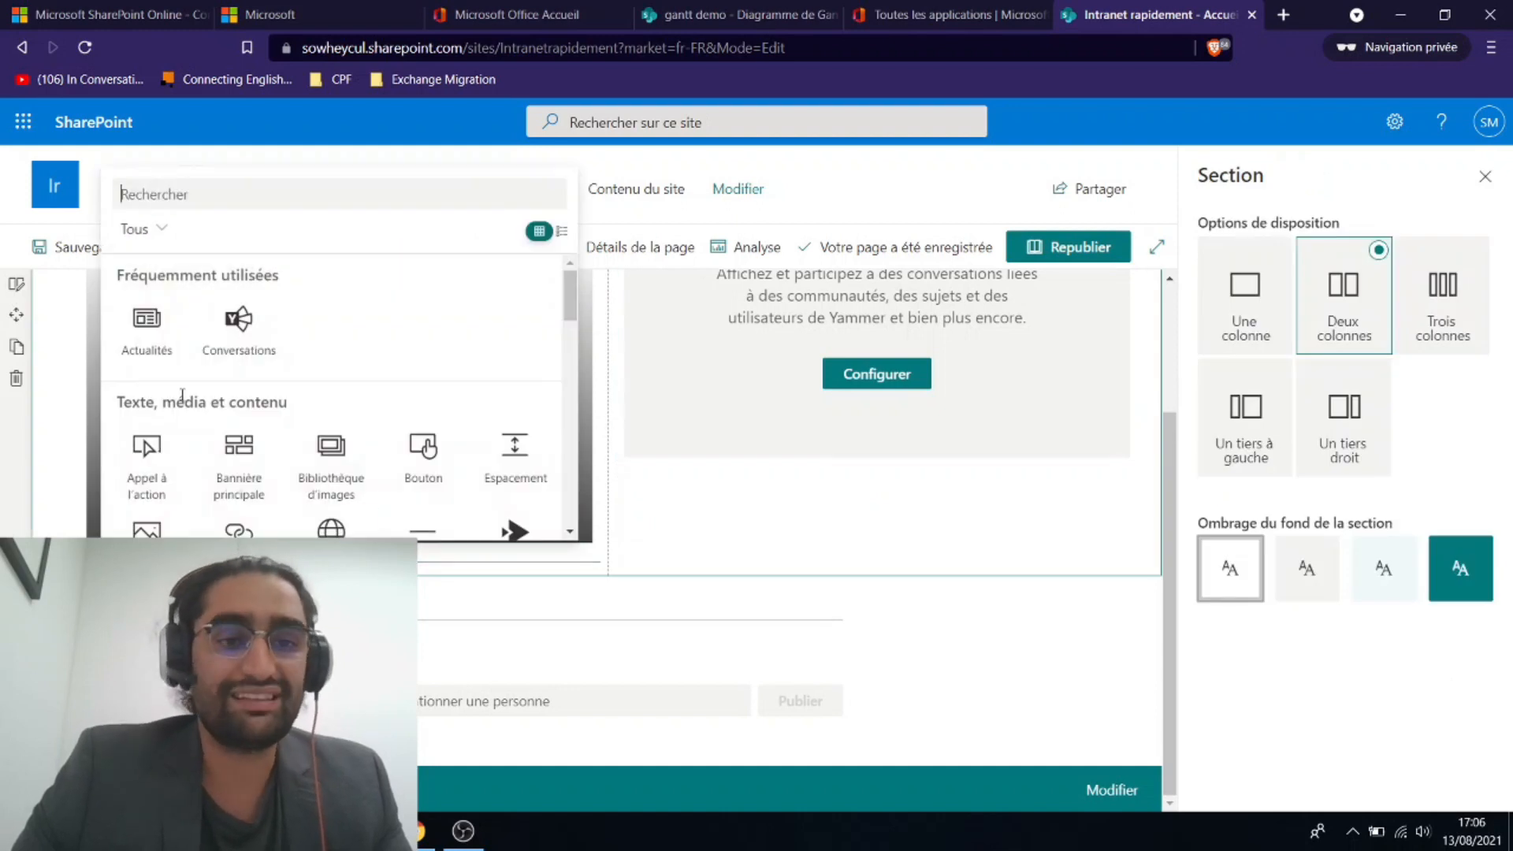
pyautogui.write('docu')
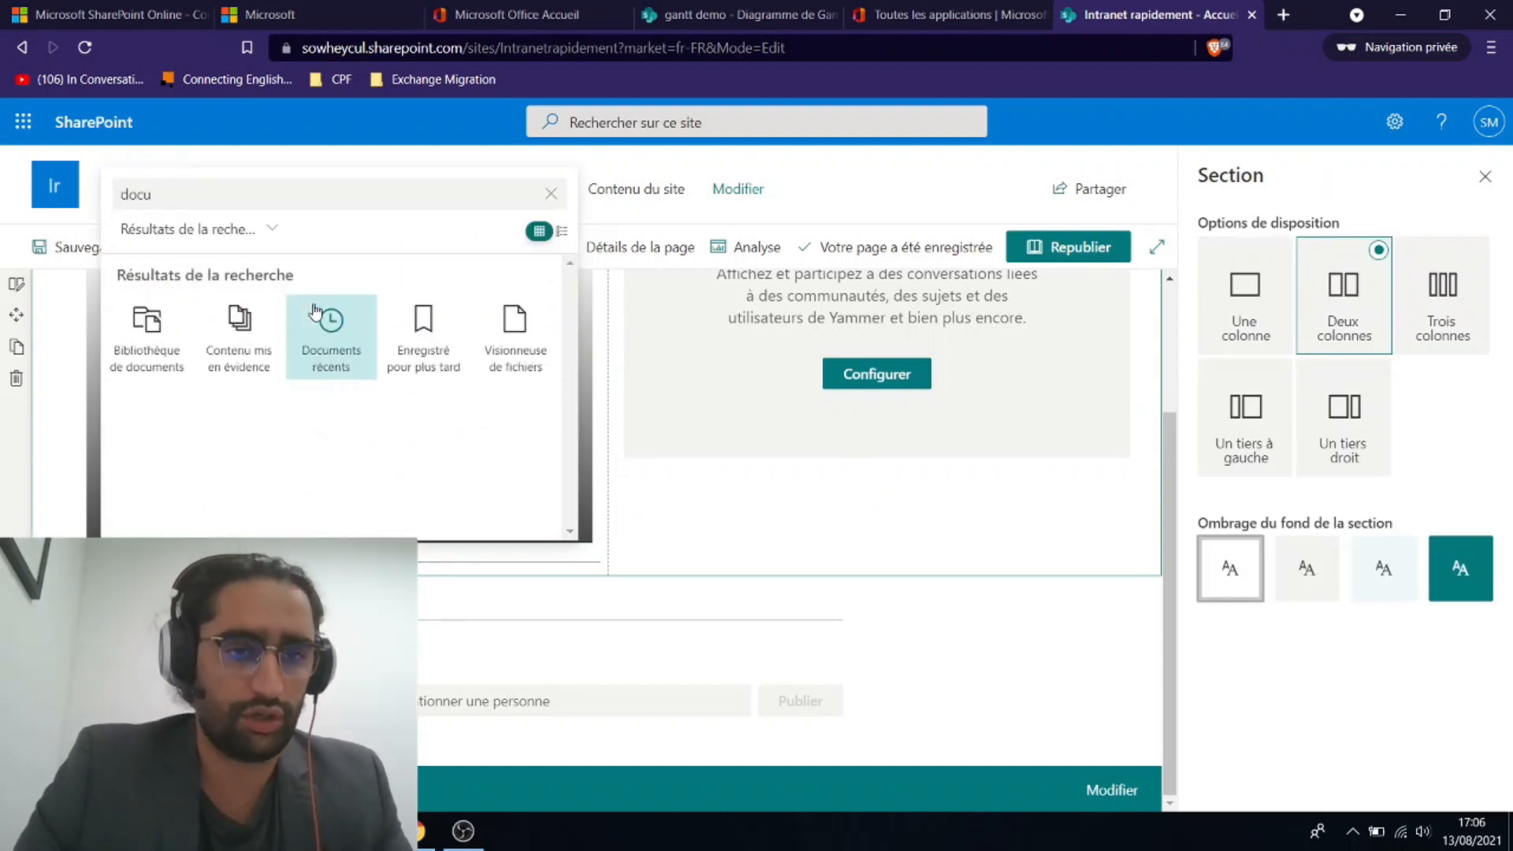
pyautogui.click(336, 356)
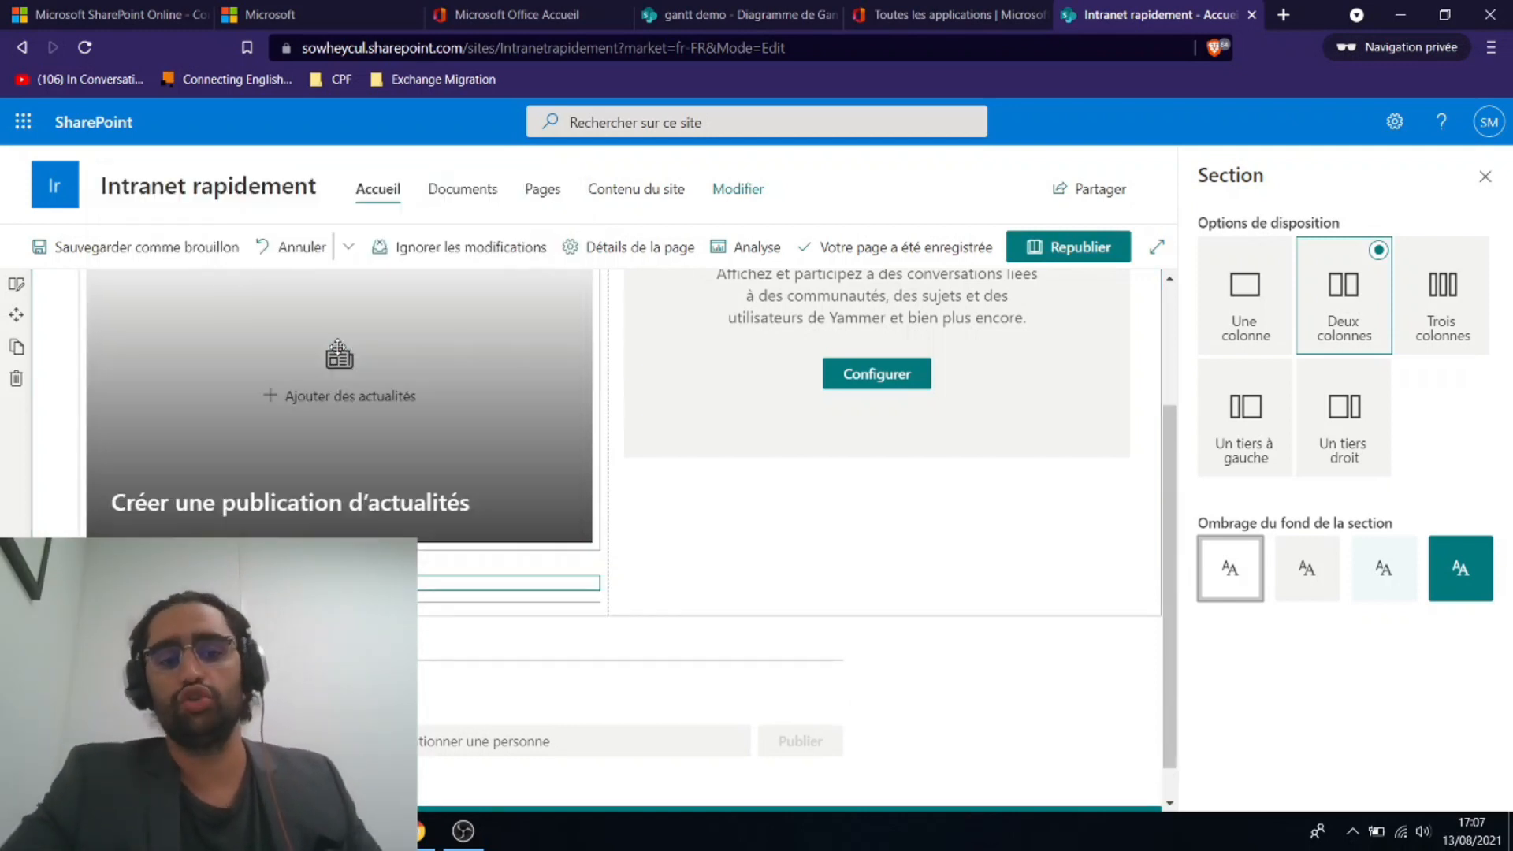
# Insert a YouTube web part below the Conversations web part in the second column
pyautogui.click(876, 484)
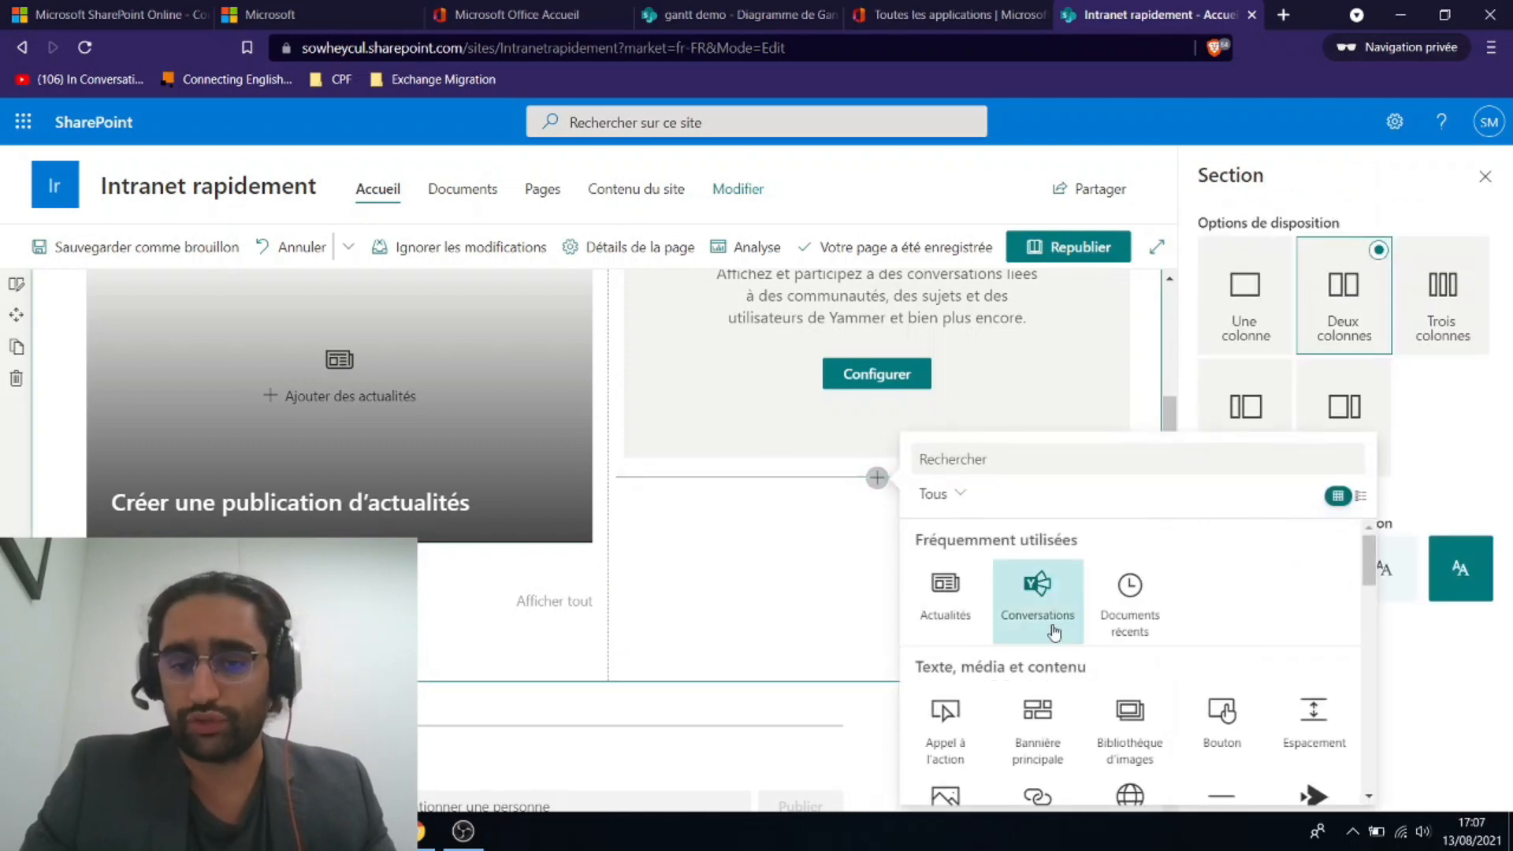
pyautogui.scroll(-3, 1055, 632)
pyautogui.scroll(1, 1054, 633)
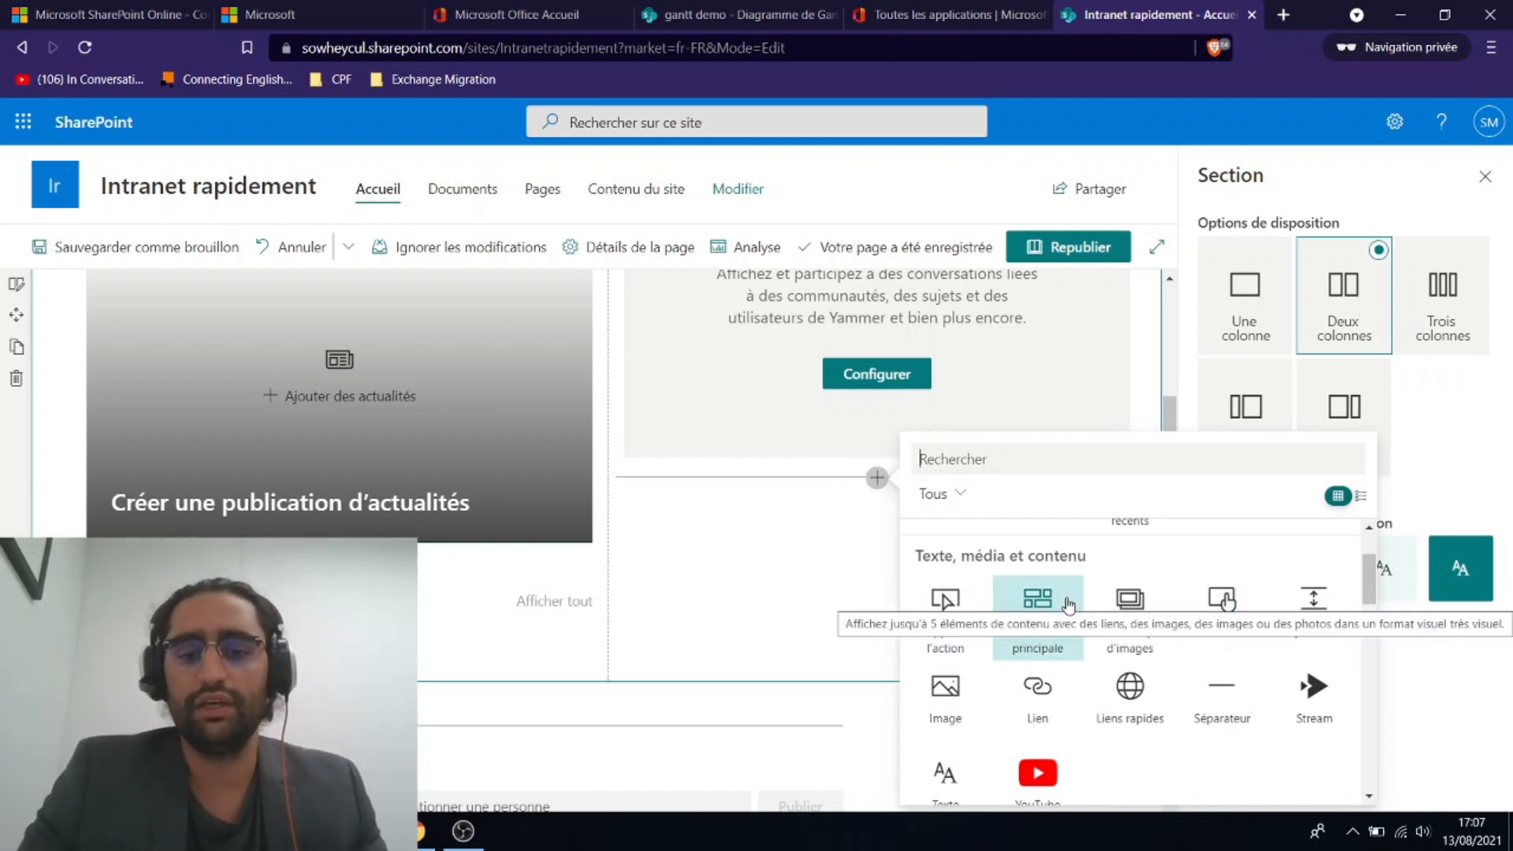
pyautogui.scroll(-1, 1068, 605)
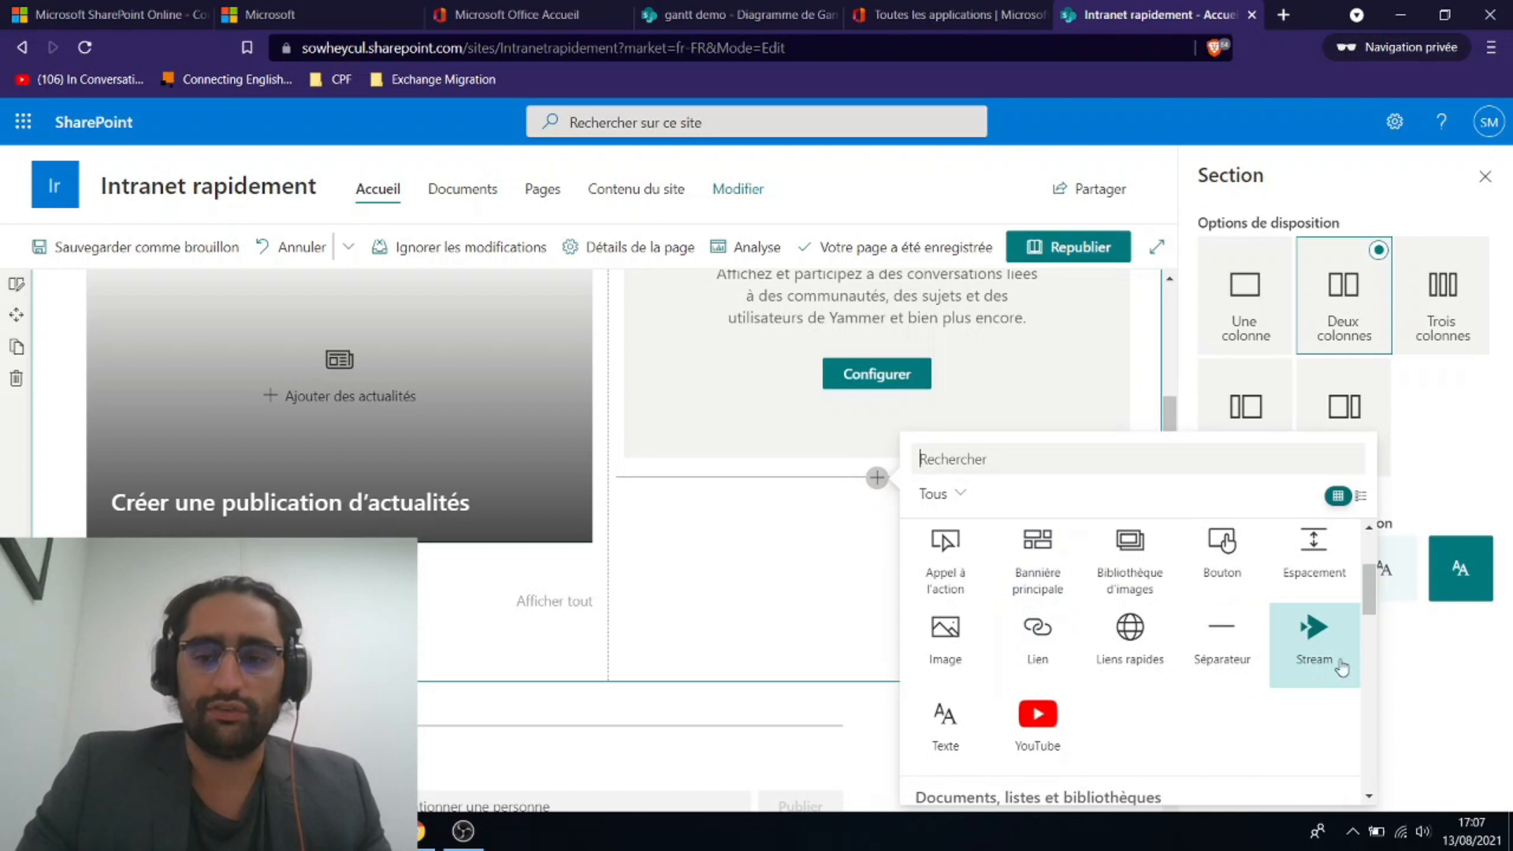
pyautogui.click(1039, 734)
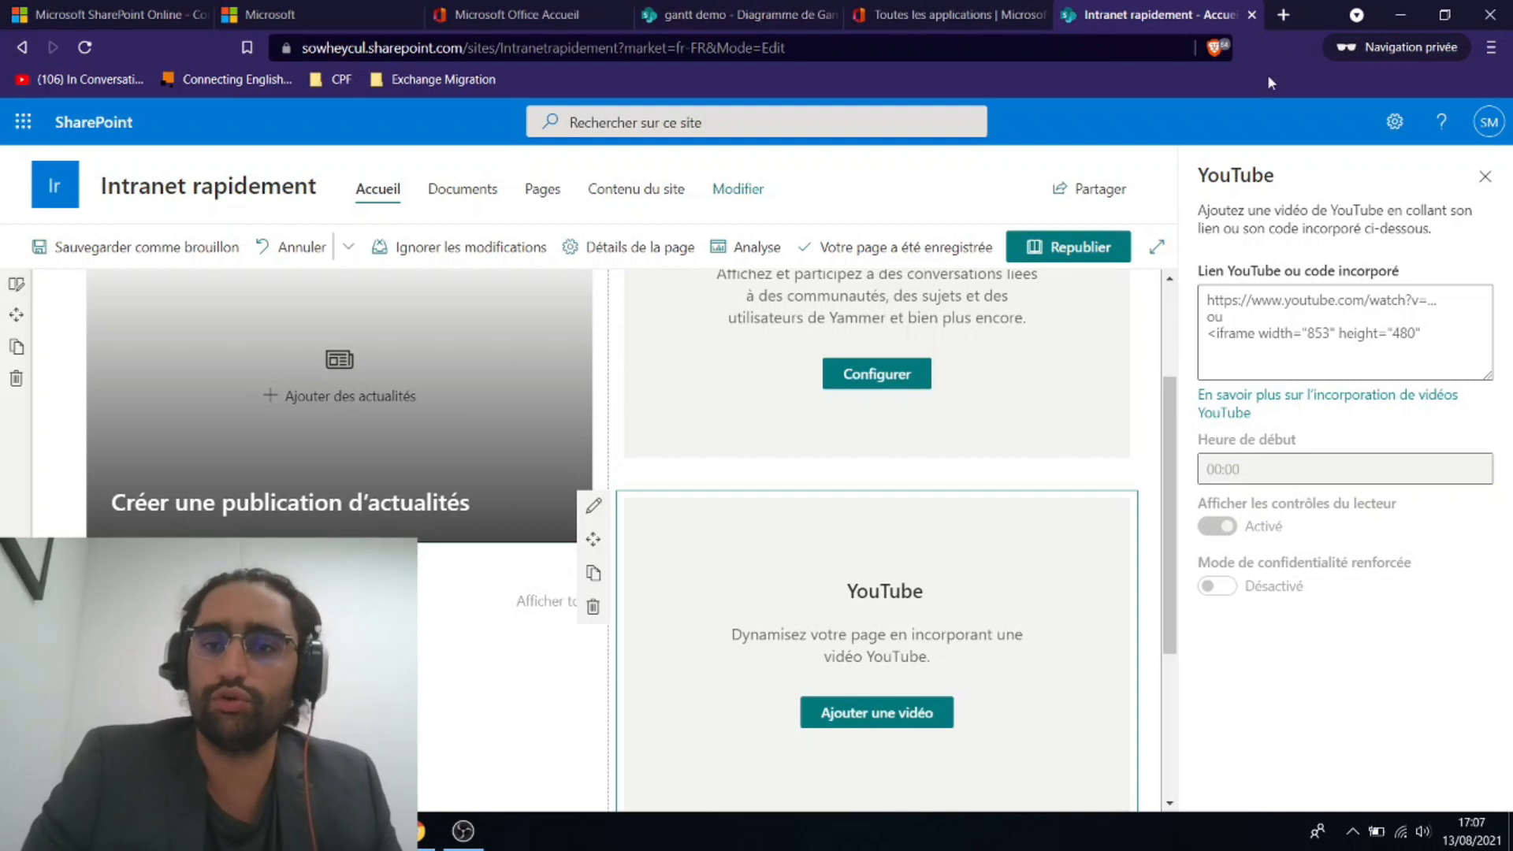
# Open the DORONBIT YouTube channel in a new browser tab and accept YouTube's cookie consent
pyautogui.click(1282, 16)
pyautogui.write('do')
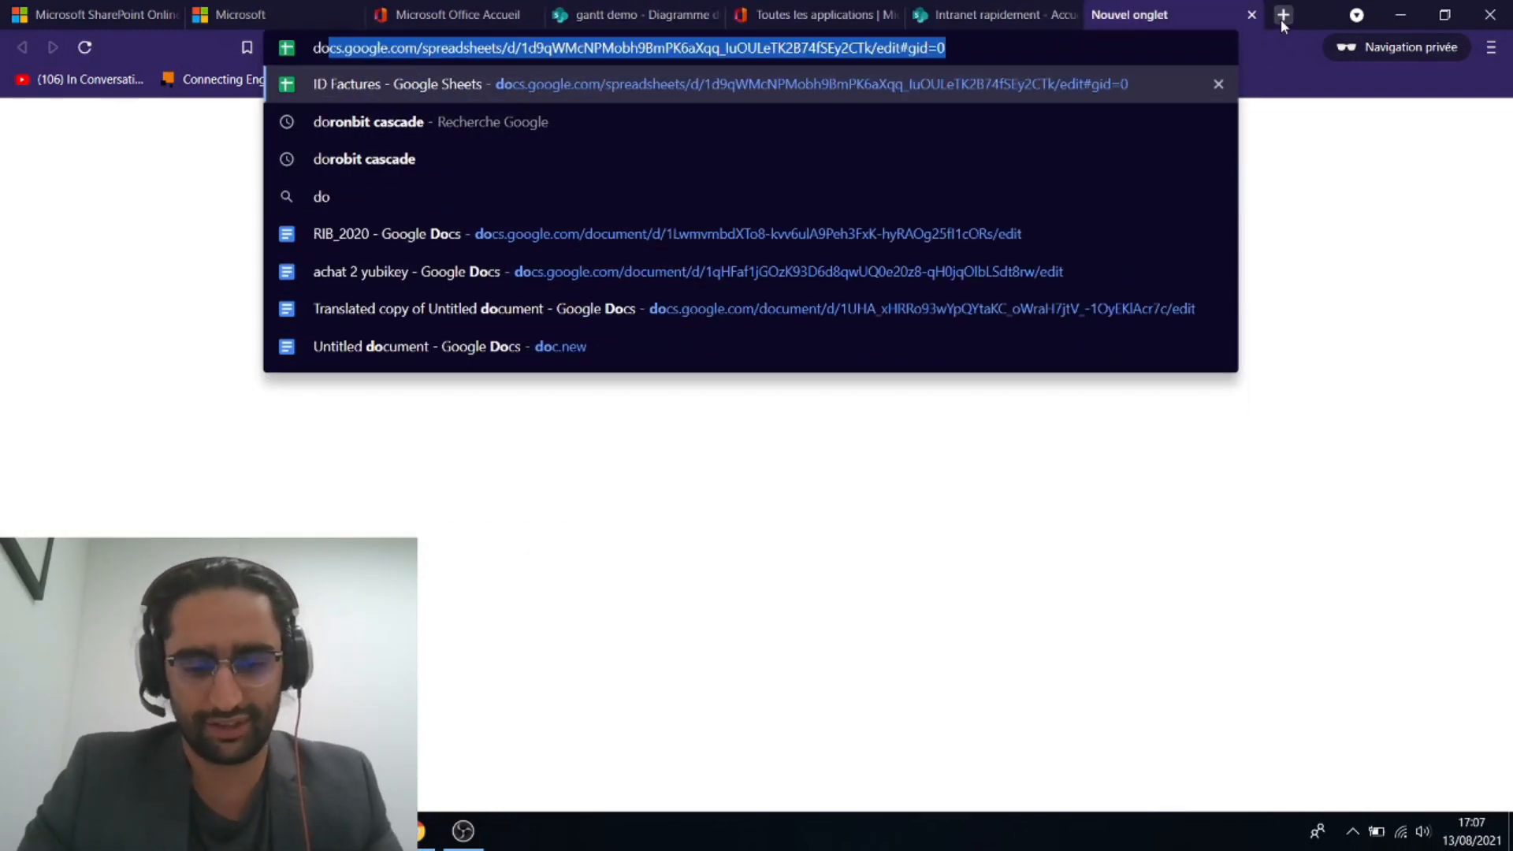
pyautogui.write('ronbit')
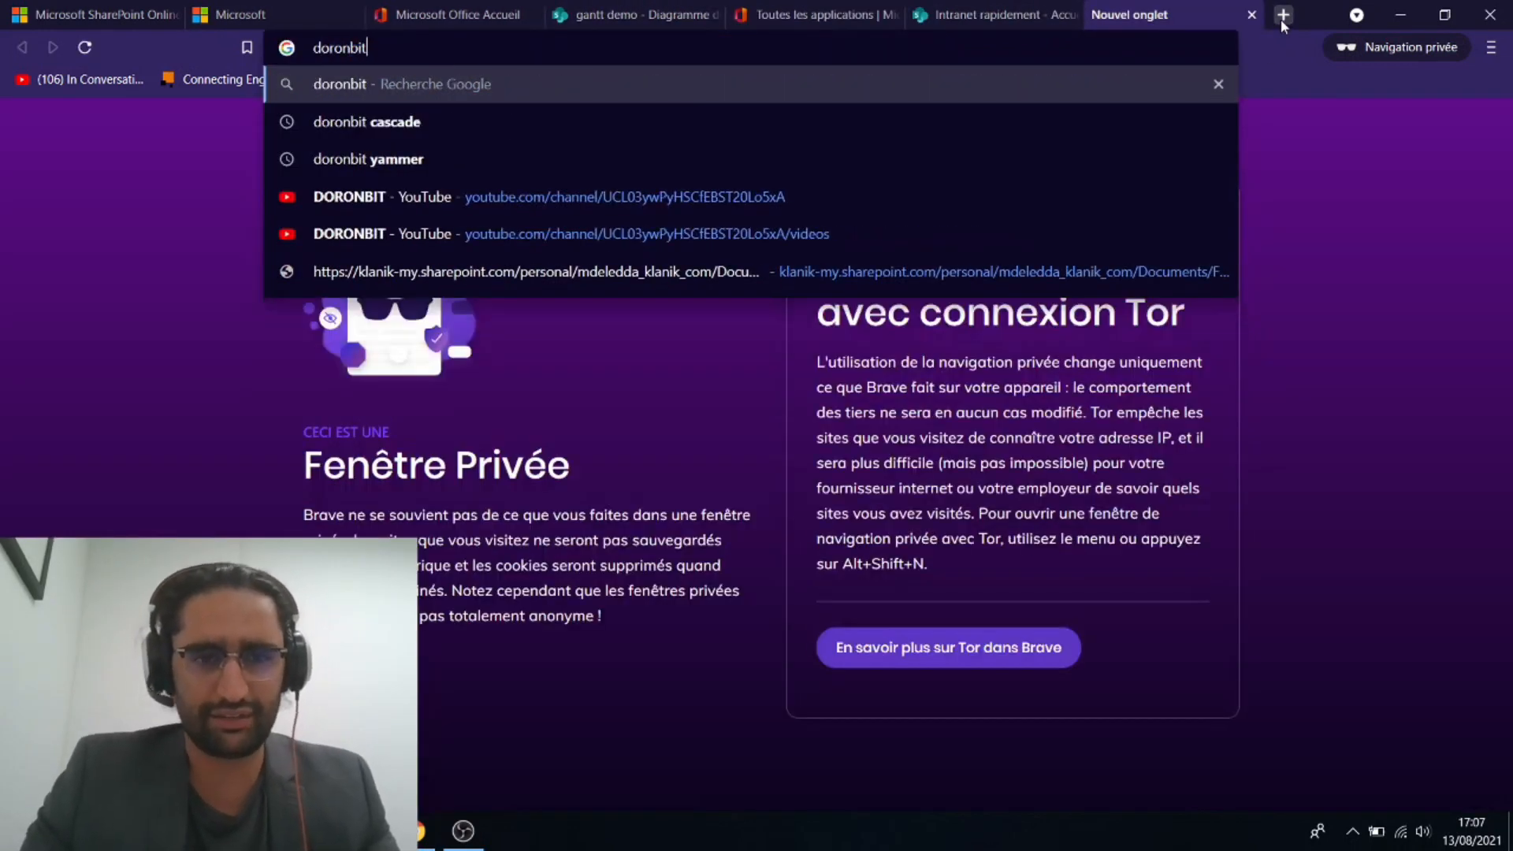
pyautogui.press('Down')
pyautogui.press('Down')
pyautogui.press('Down')
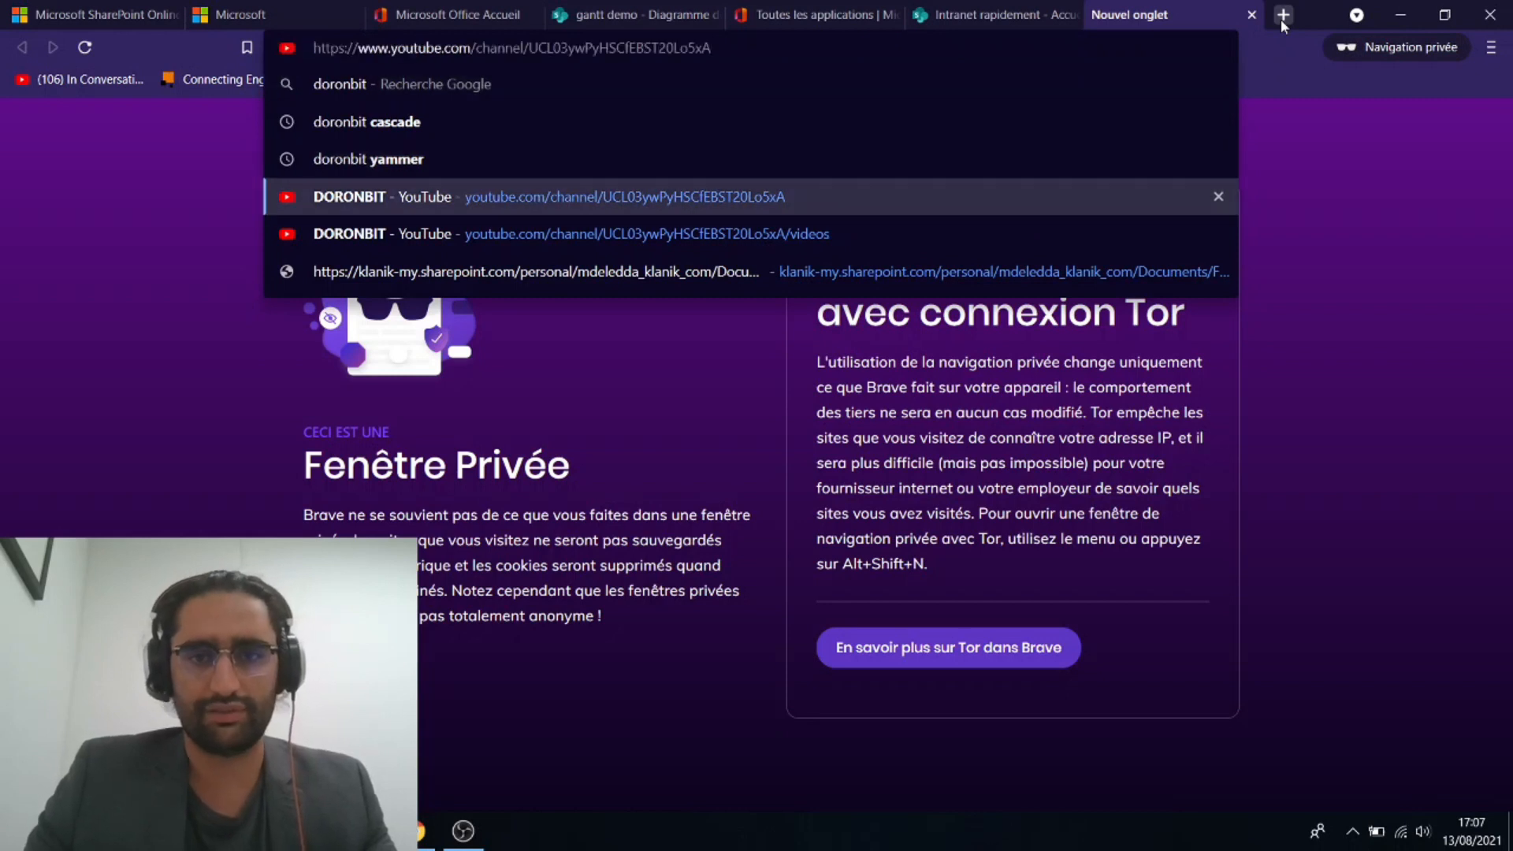
pyautogui.press('Return')
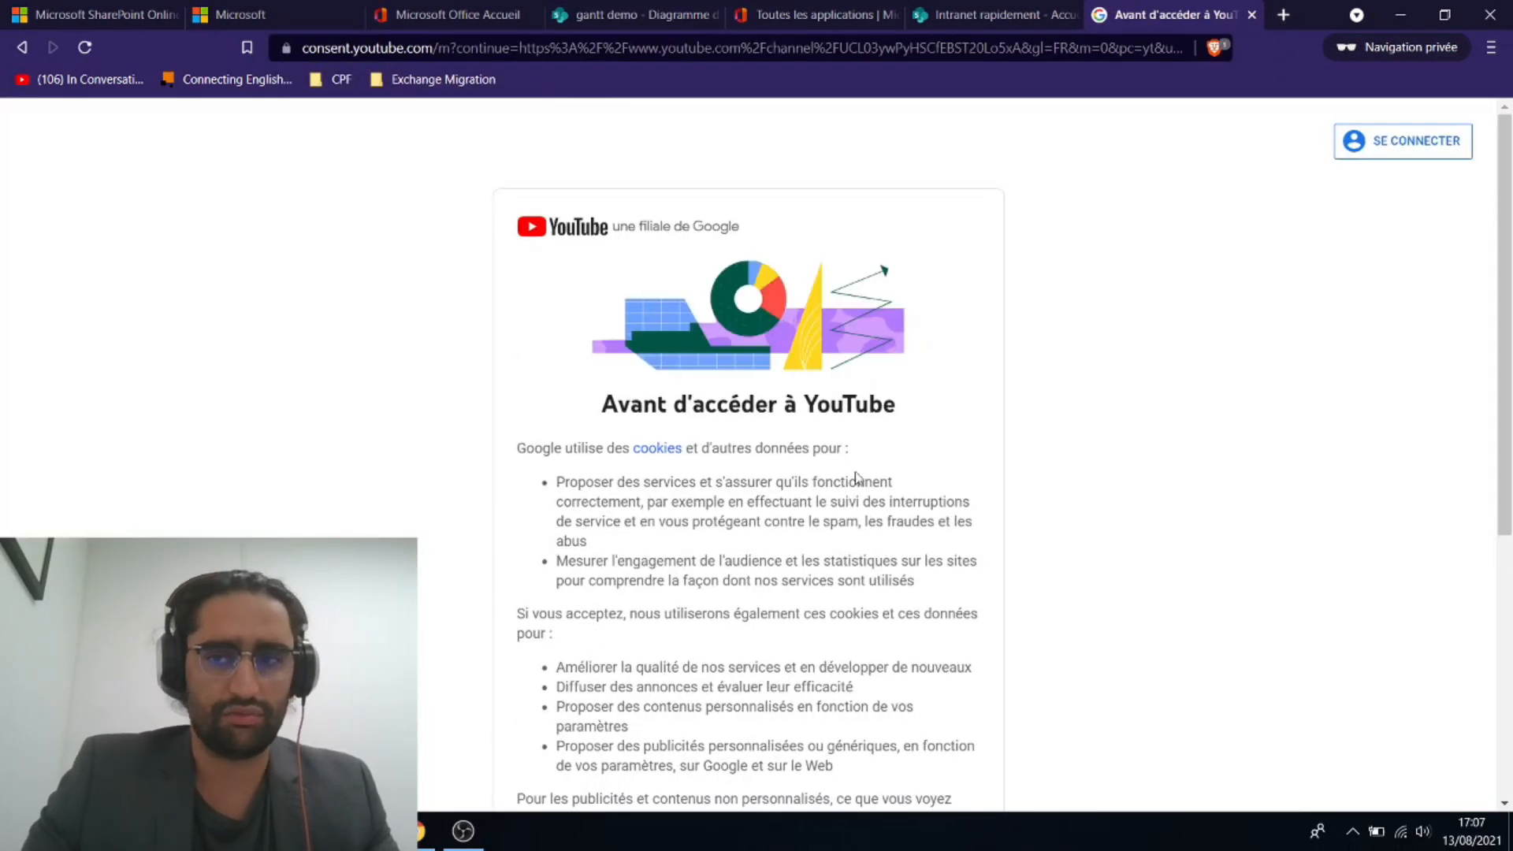
pyautogui.scroll(-5, 867, 465)
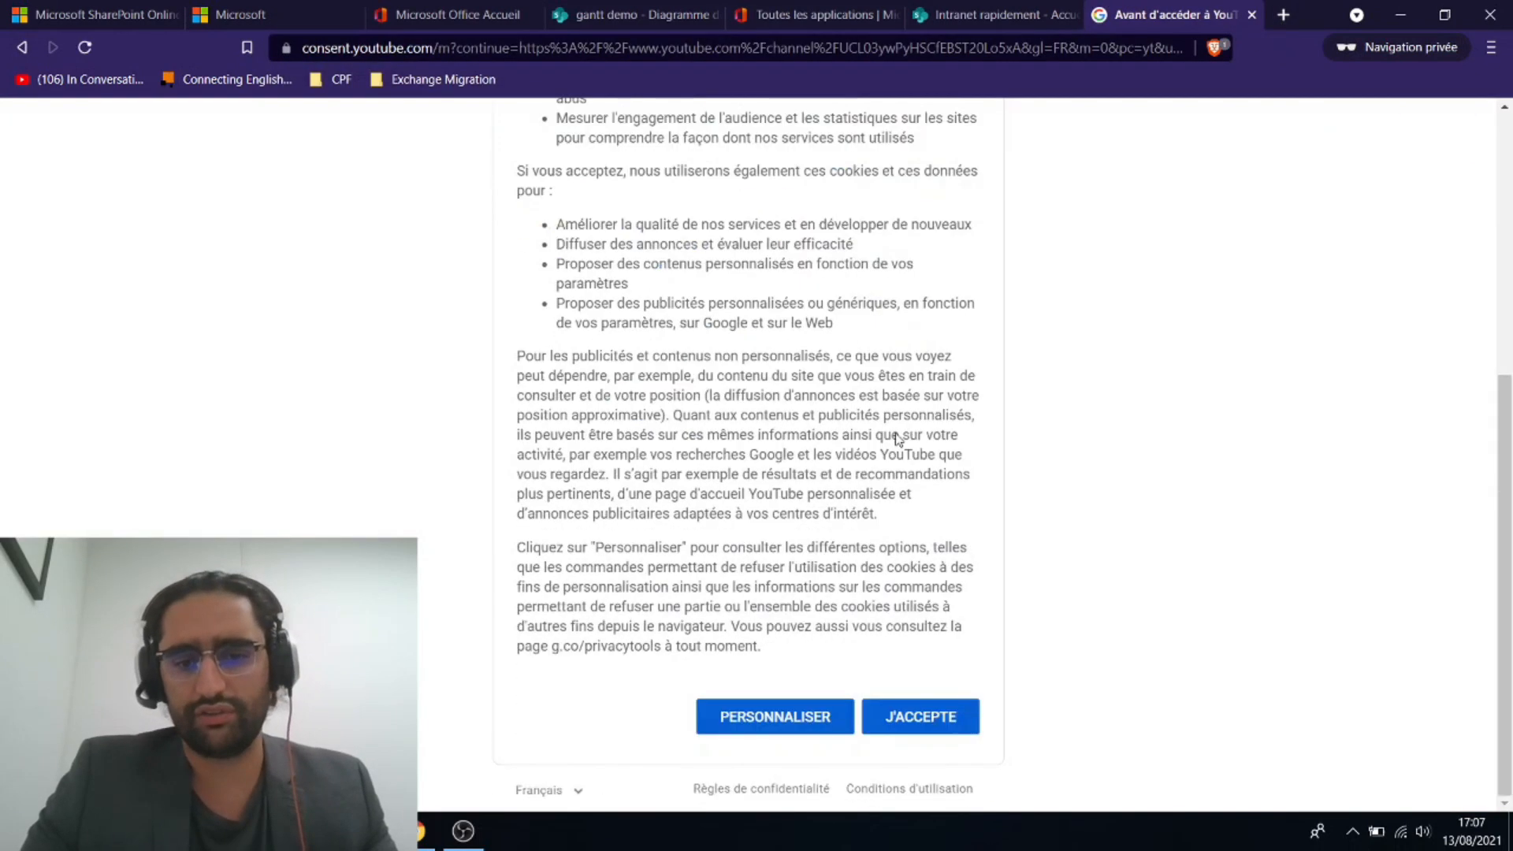
pyautogui.click(925, 722)
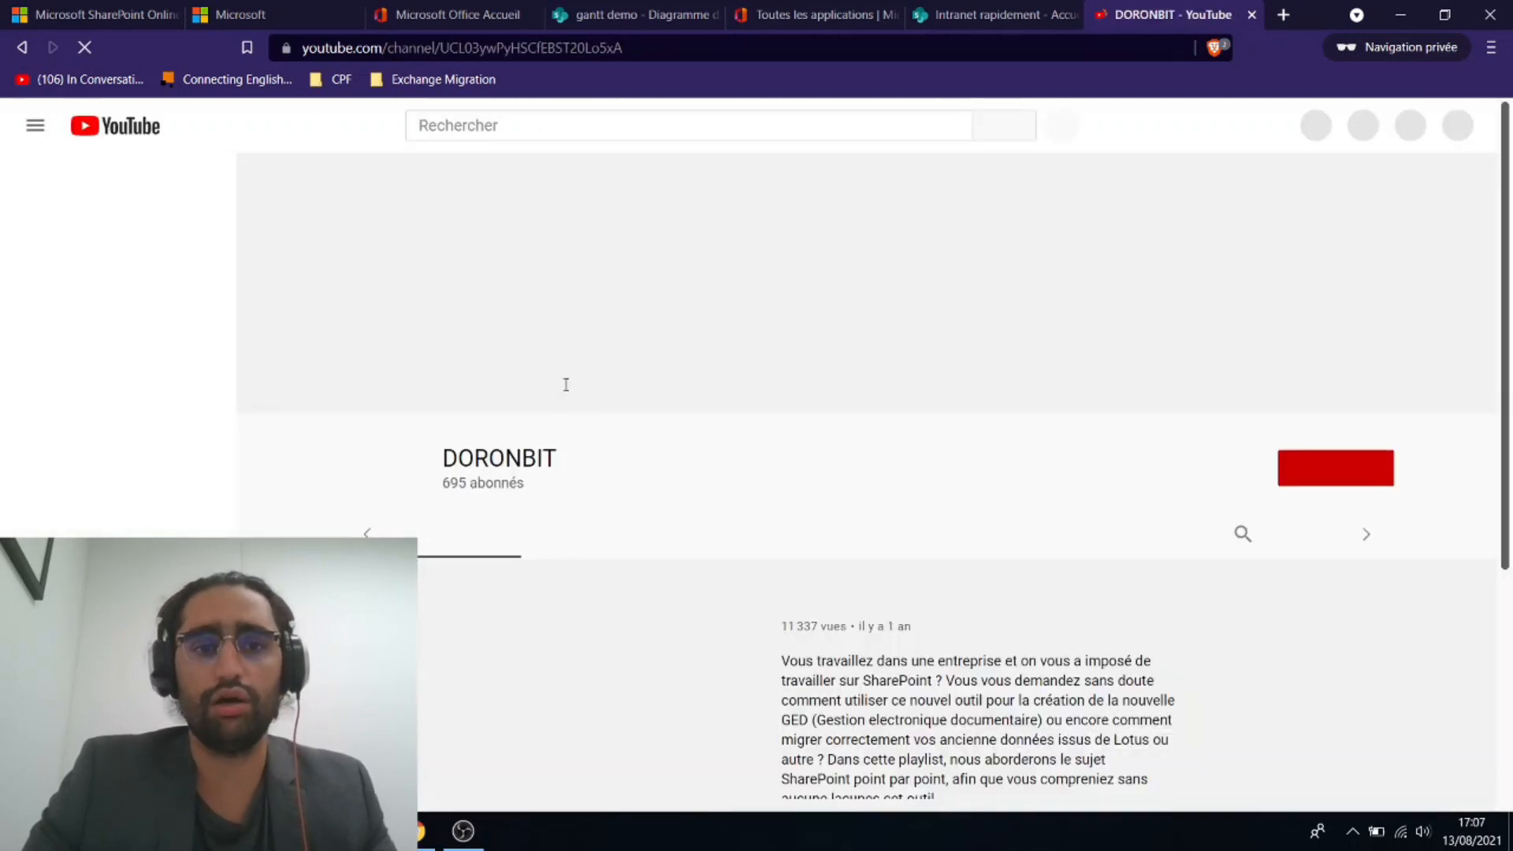
# Pause the channel's featured video and open the watch page of "Créer un site SharePoint d'équipe Office 365"
pyautogui.scroll(-4, 600, 433)
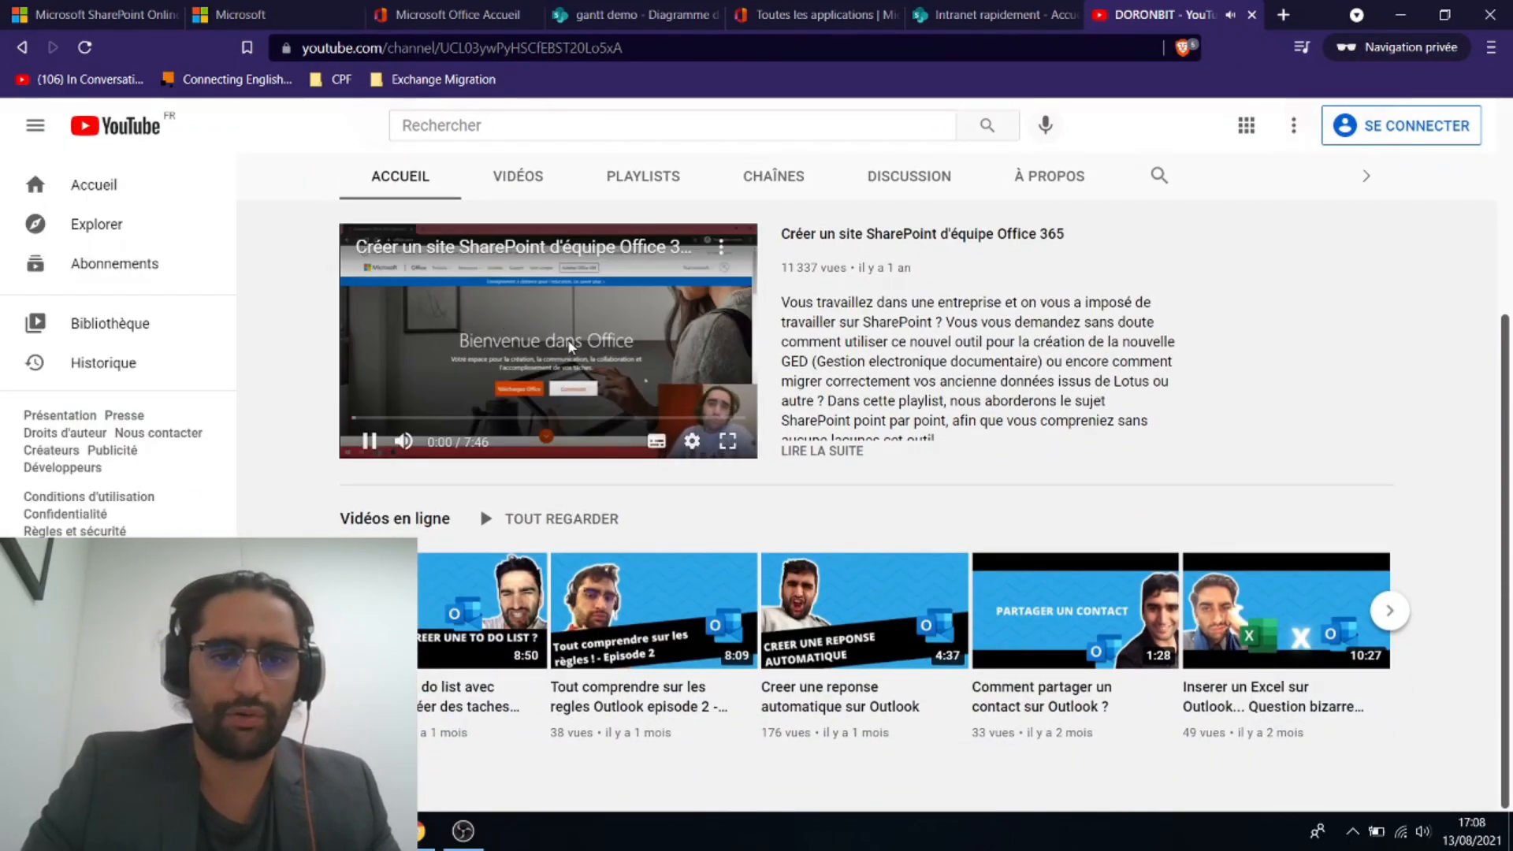
pyautogui.click(571, 346)
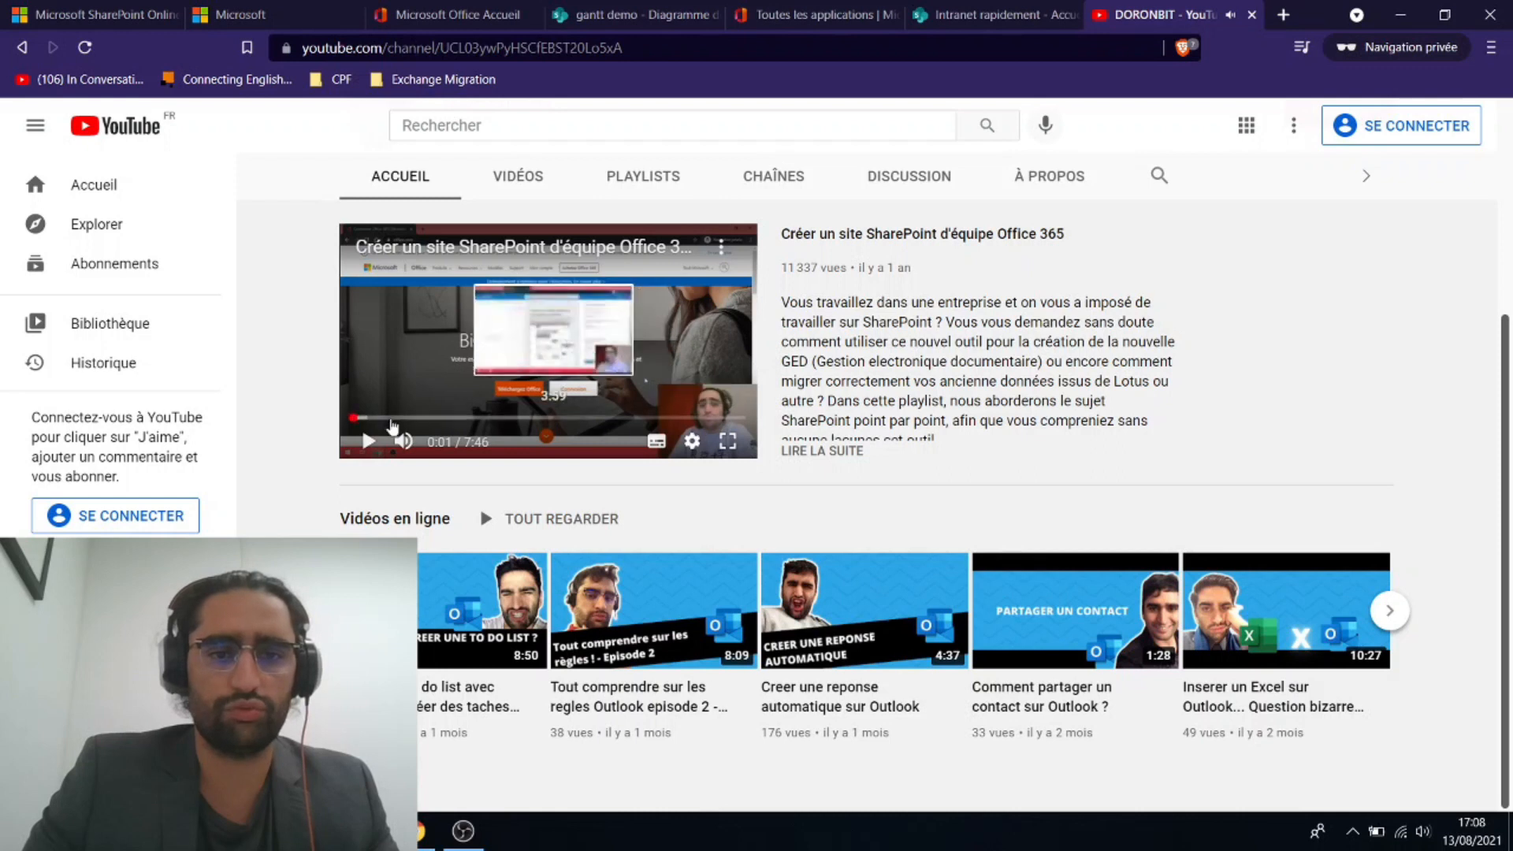
pyautogui.click(722, 251)
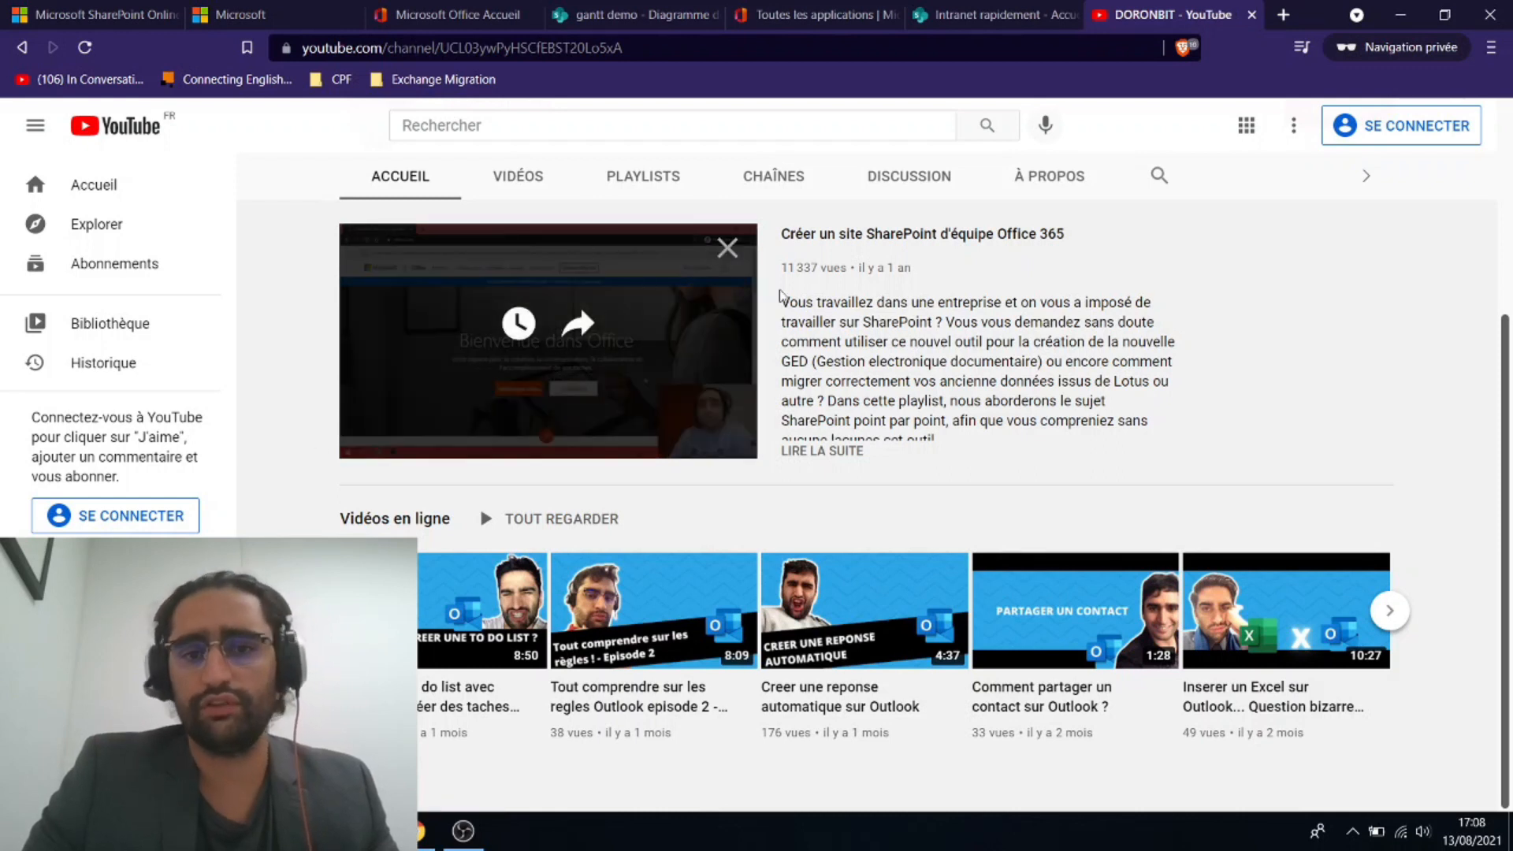
pyautogui.click(912, 246)
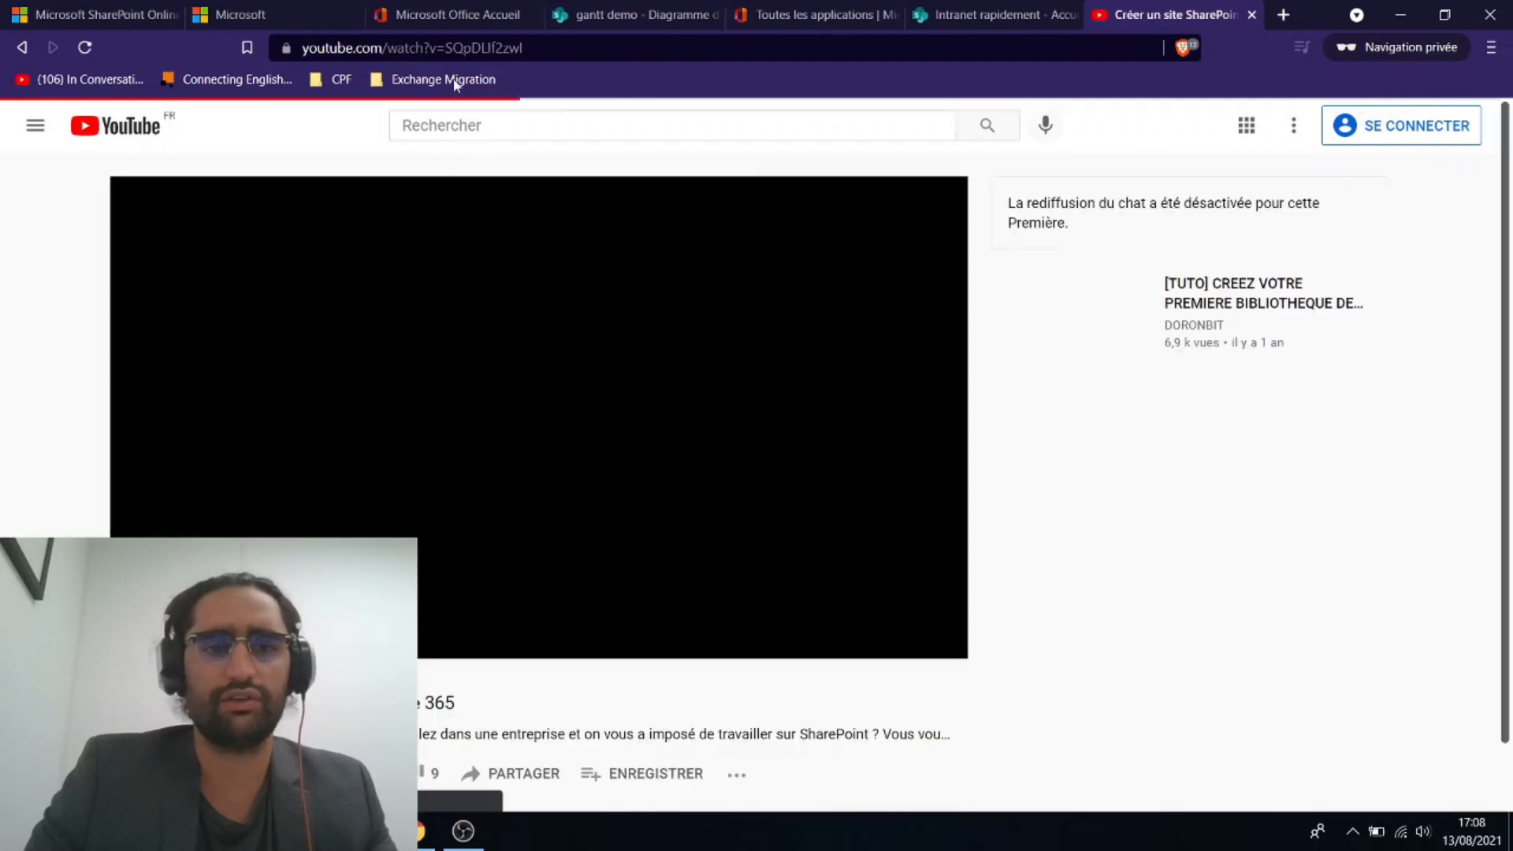
# Copy the embed code of the "Créer un site SharePoint d'équipe Office 365" video
pyautogui.click(490, 47)
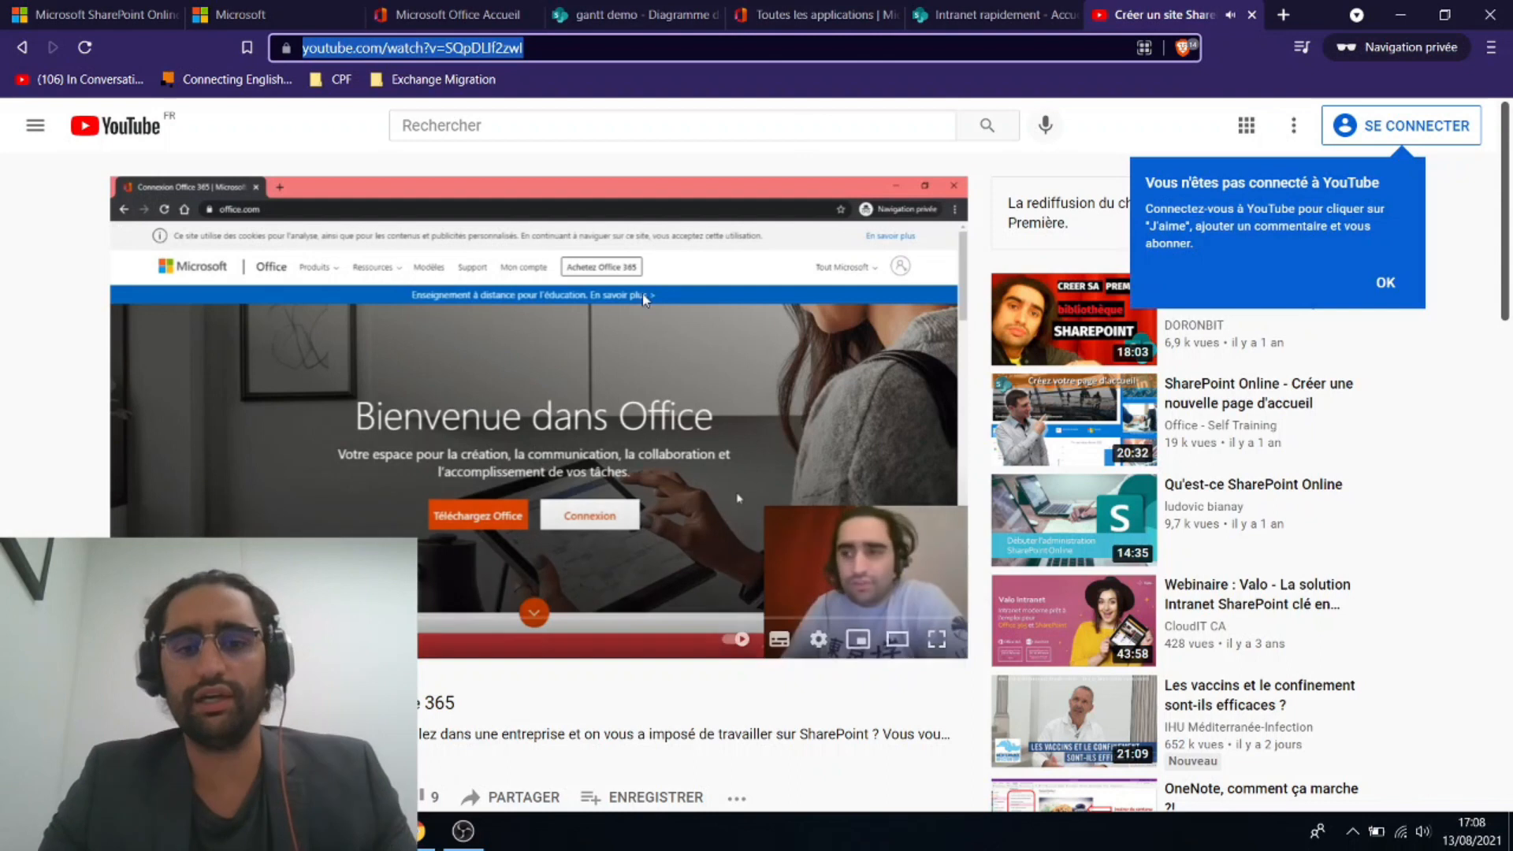
pyautogui.click(676, 473)
pyautogui.rightClick(675, 470)
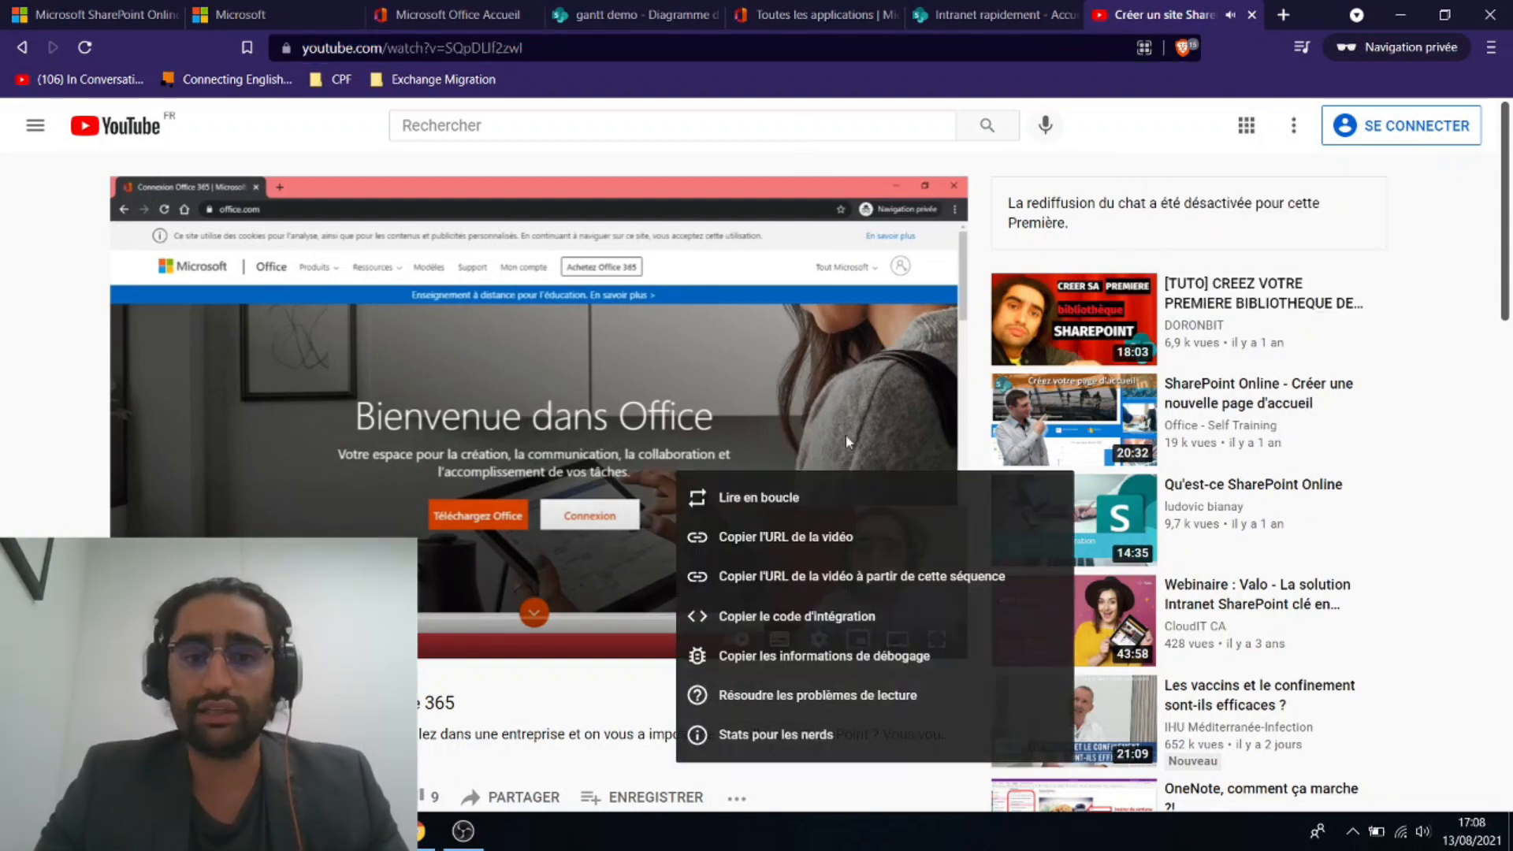
pyautogui.click(779, 623)
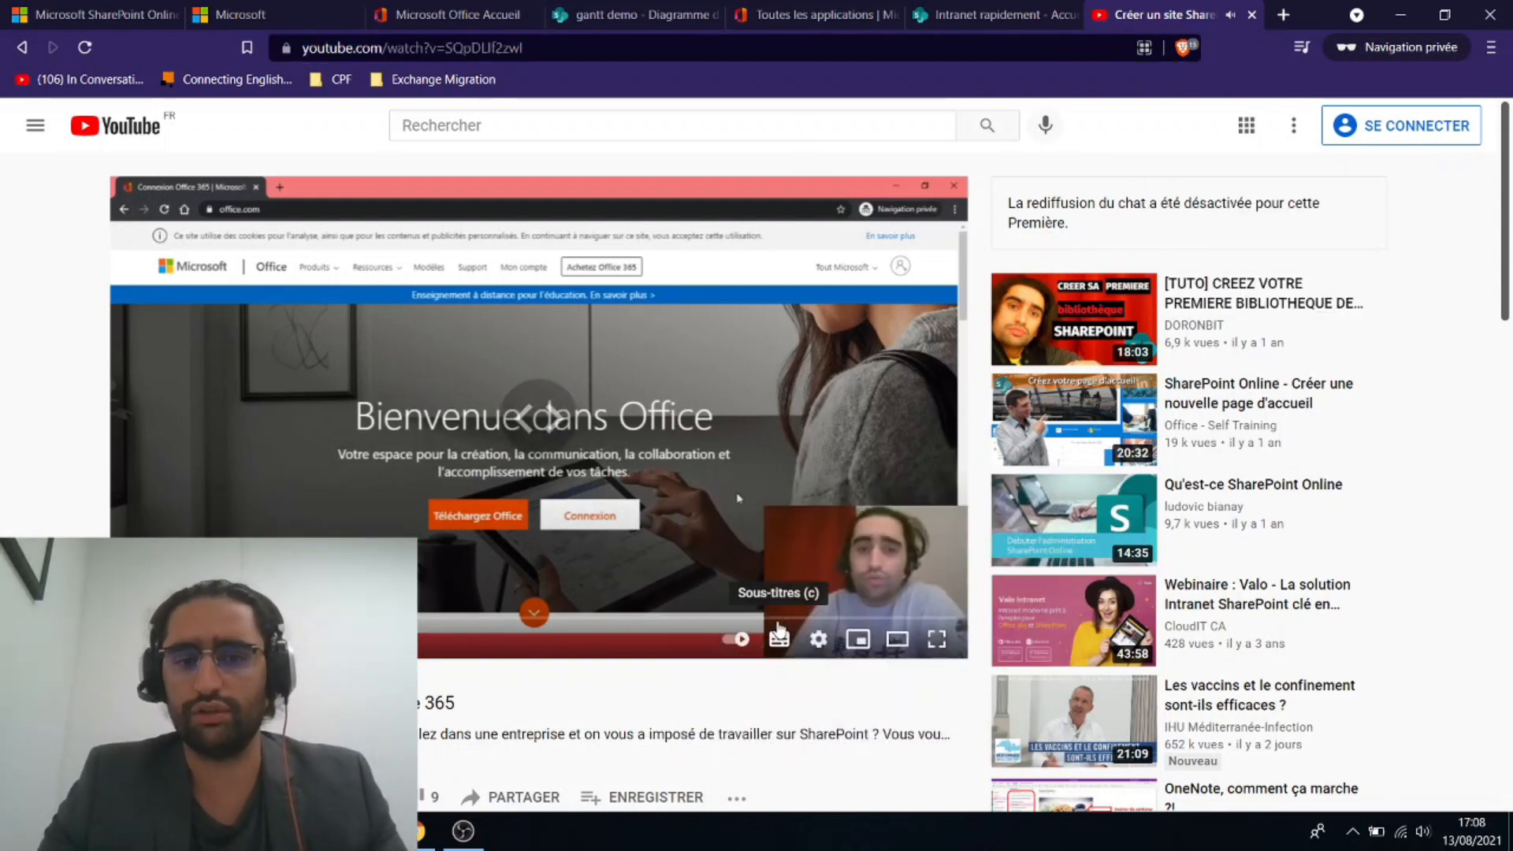
# Return to the site's home page in edit mode and embed the copied iframe code in the YouTube web part
pyautogui.click(1020, 17)
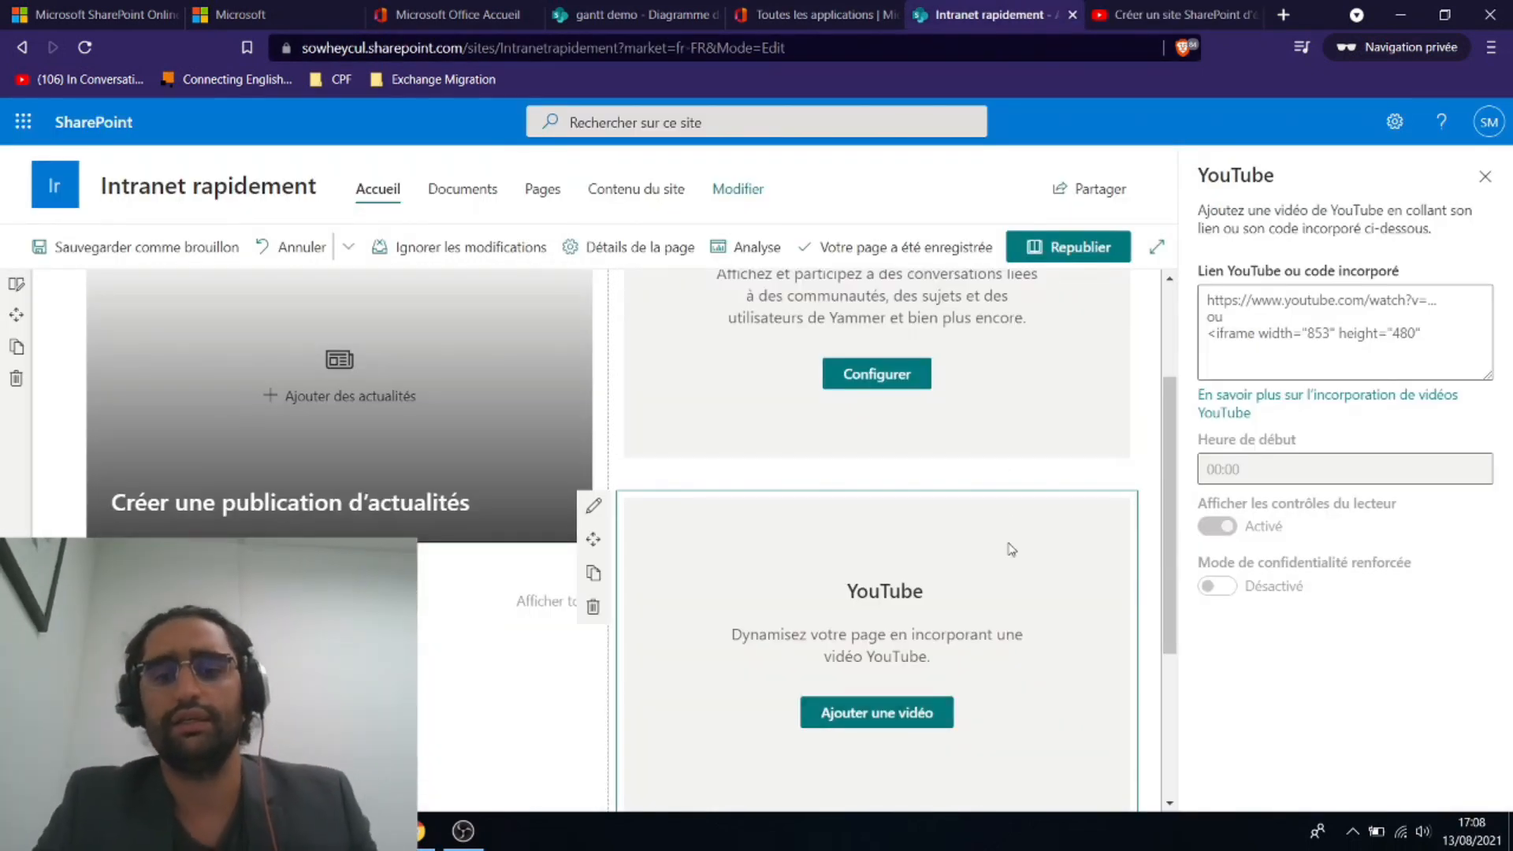
pyautogui.scroll(-3, 1009, 544)
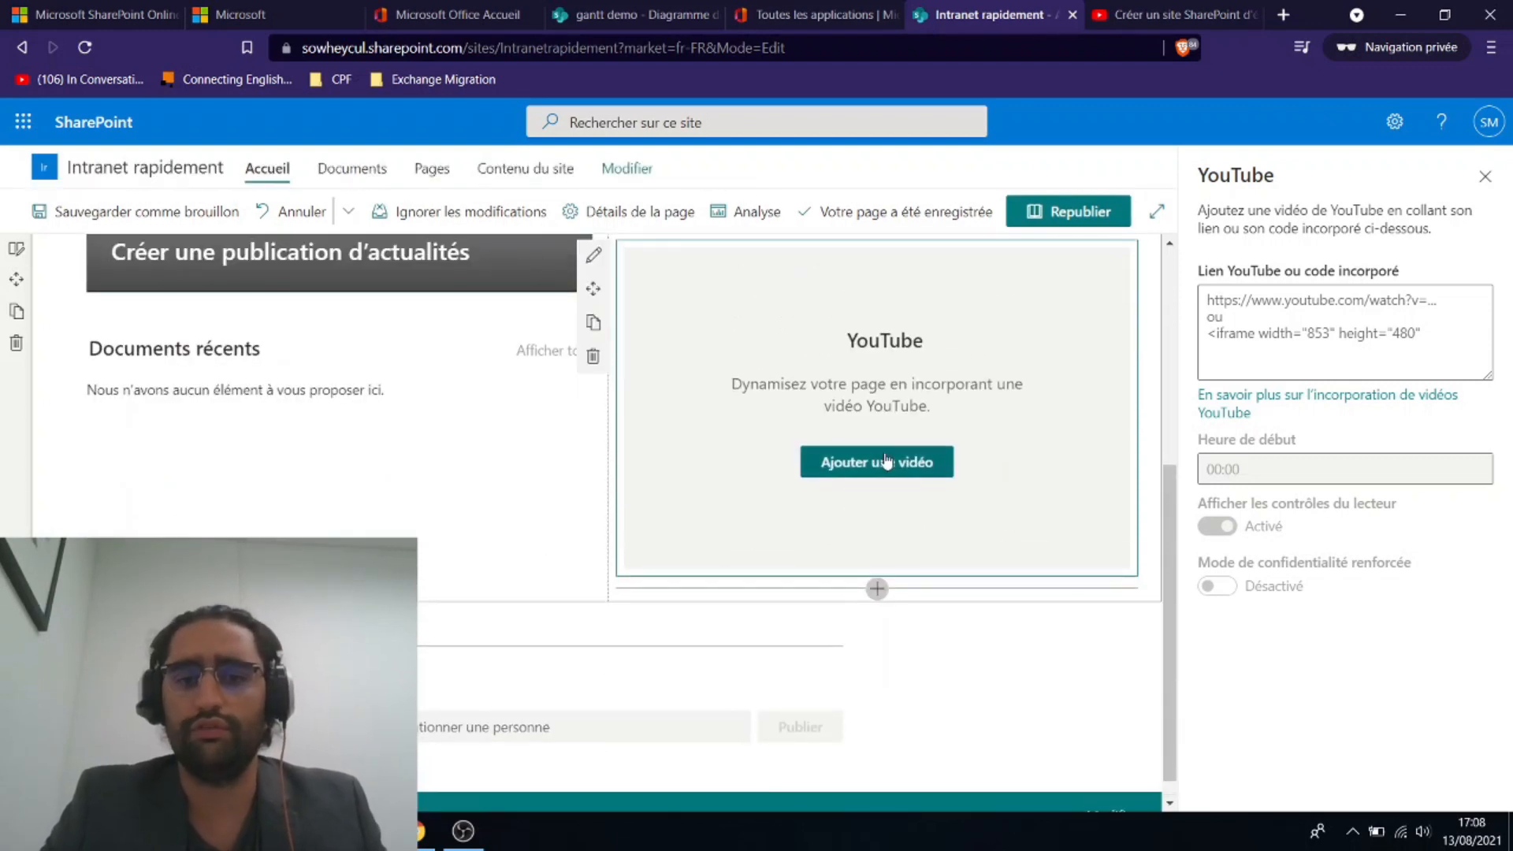
pyautogui.click(1283, 319)
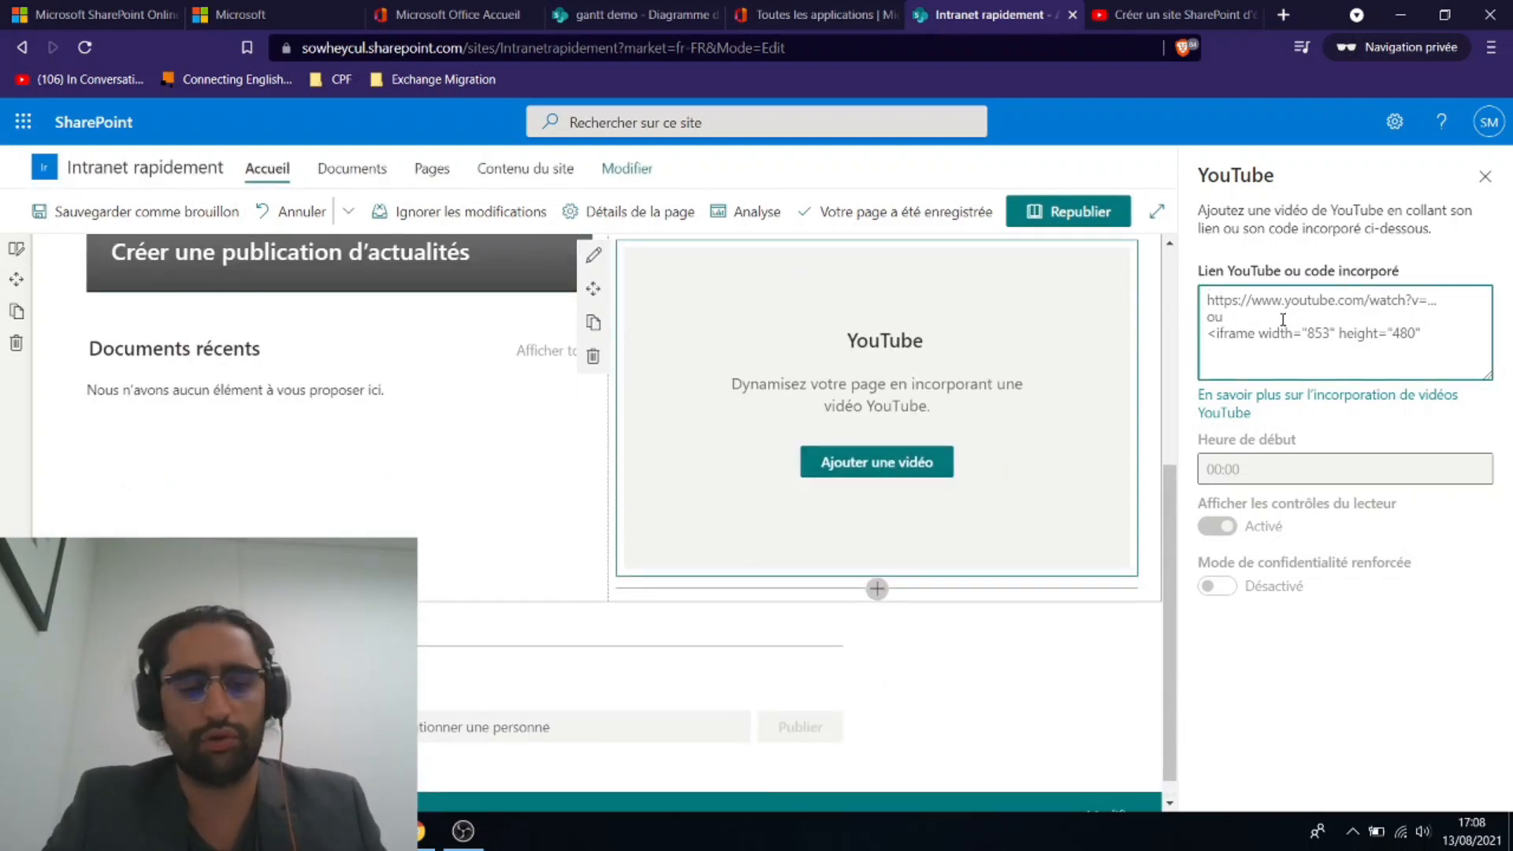
pyautogui.write('<iframe width="560" height="315" src="https://www.youtube.com/embed/SQpDLIf2zwl" title="YouTube video player" frameborder="0" allow="accelerometer; autoplay; clipboard-write; encrypted-media; gyroscope; picture-in-picture" allowfullscreen></iframe>')
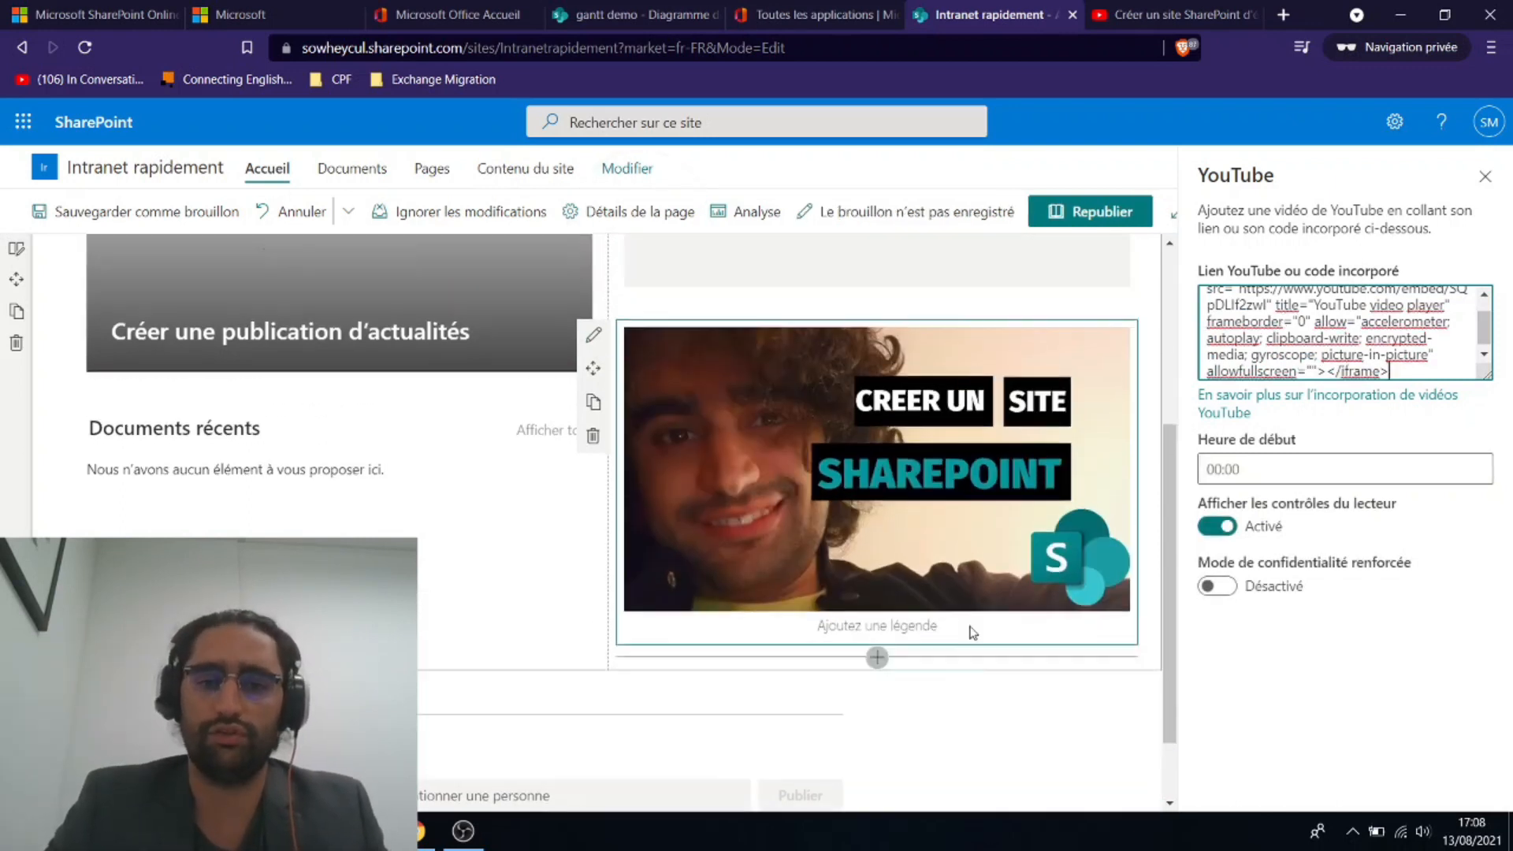
pyautogui.scroll(5, 973, 633)
pyautogui.scroll(-1, 453, 656)
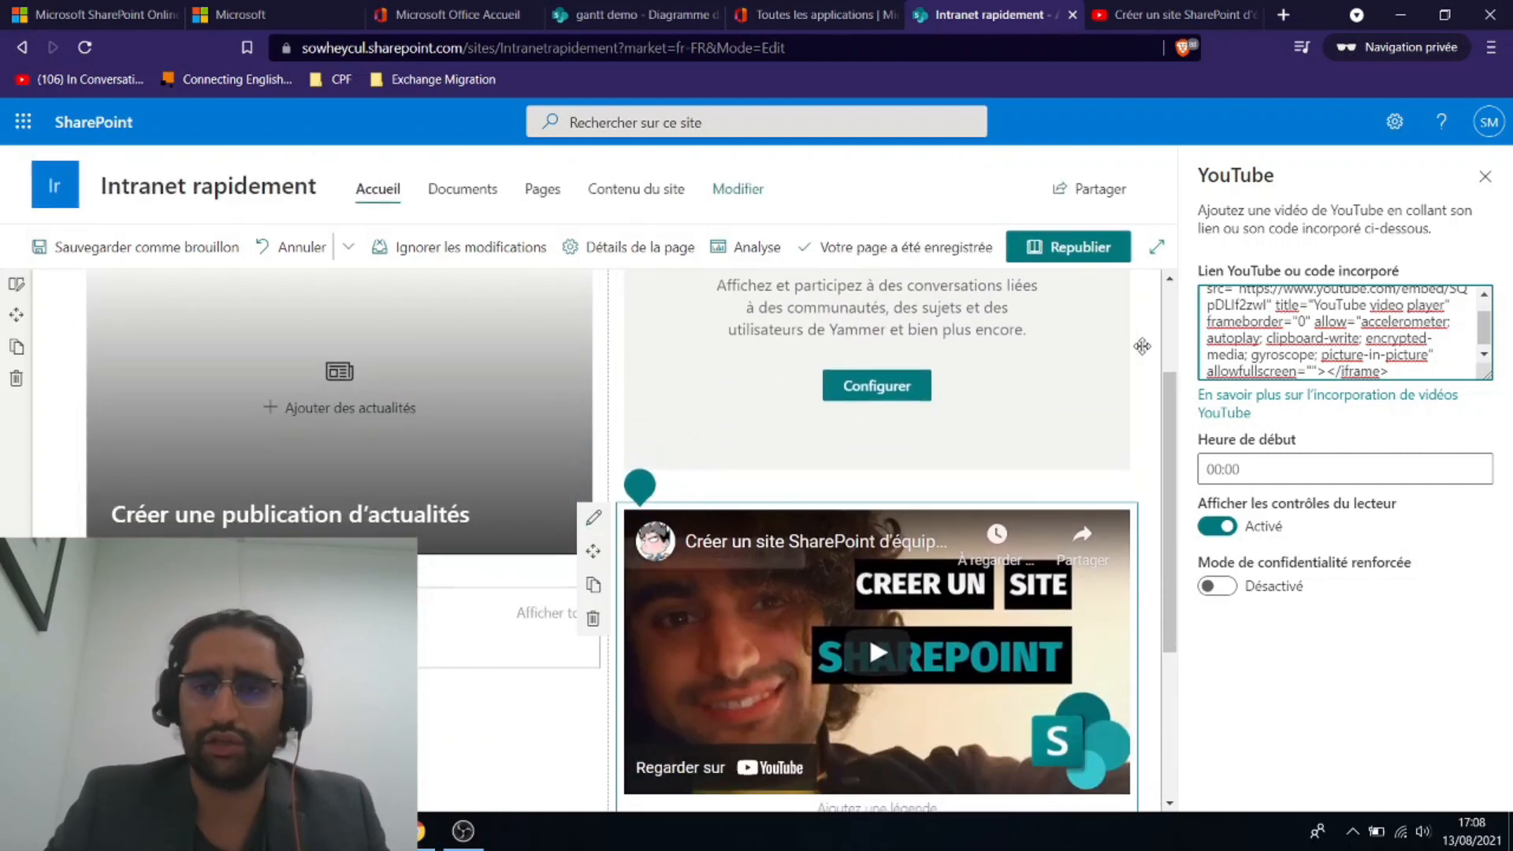
pyautogui.click(504, 643)
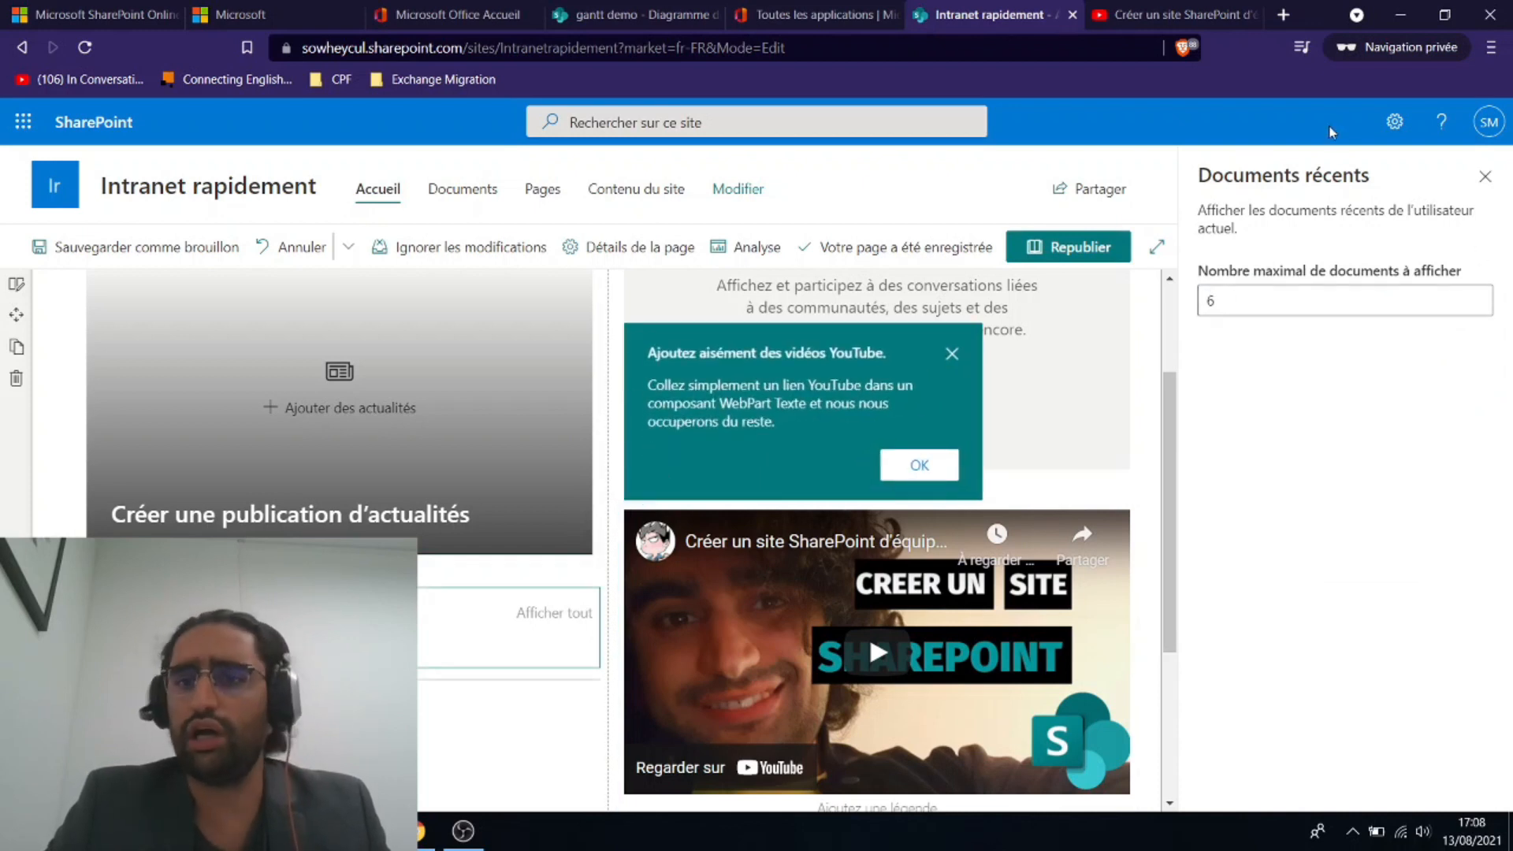
pyautogui.click(1395, 124)
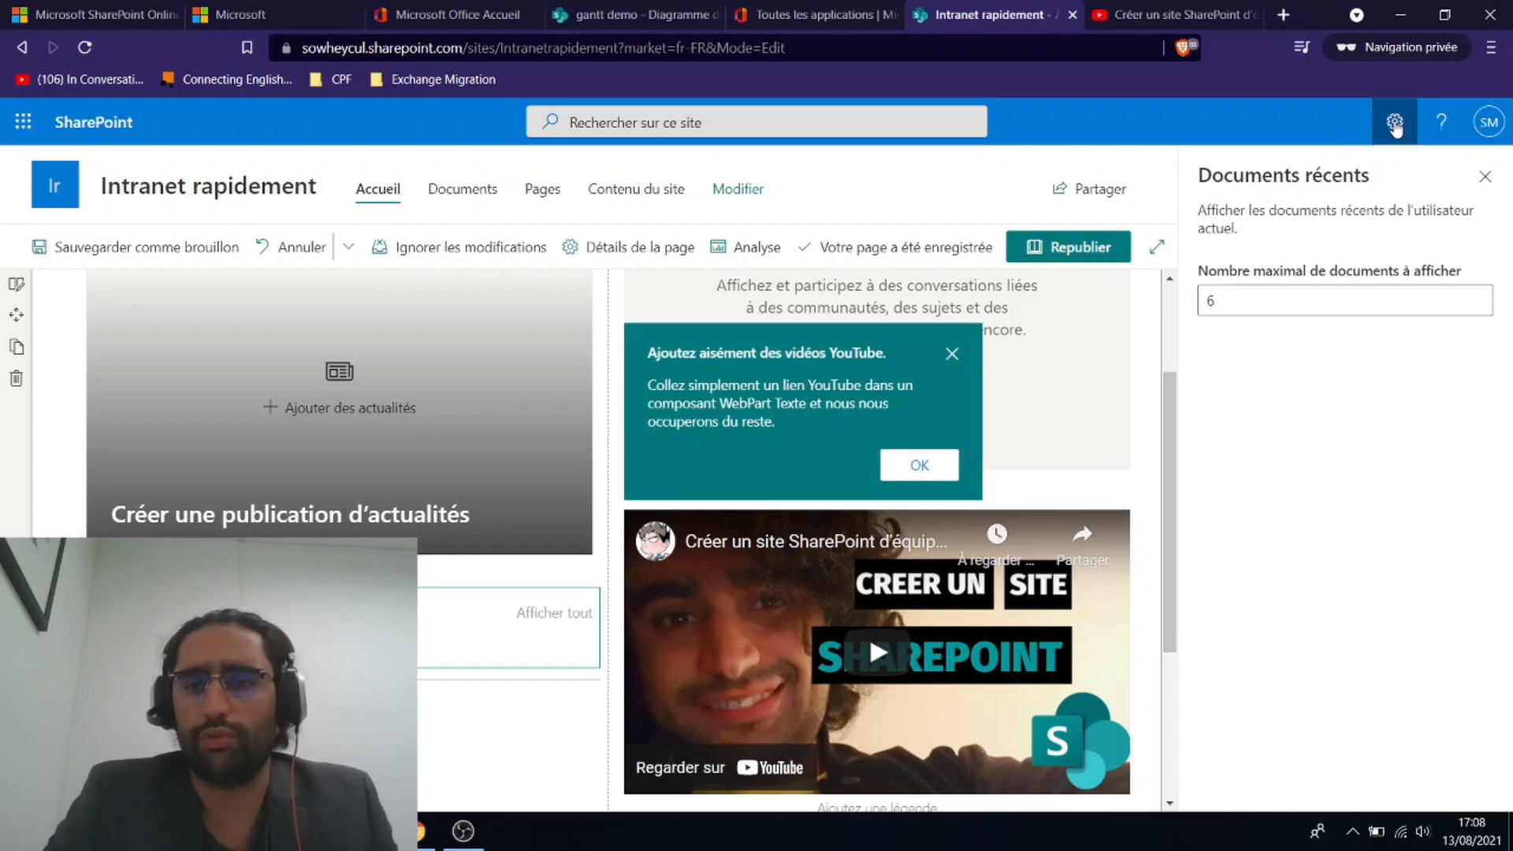
pyautogui.click(1267, 306)
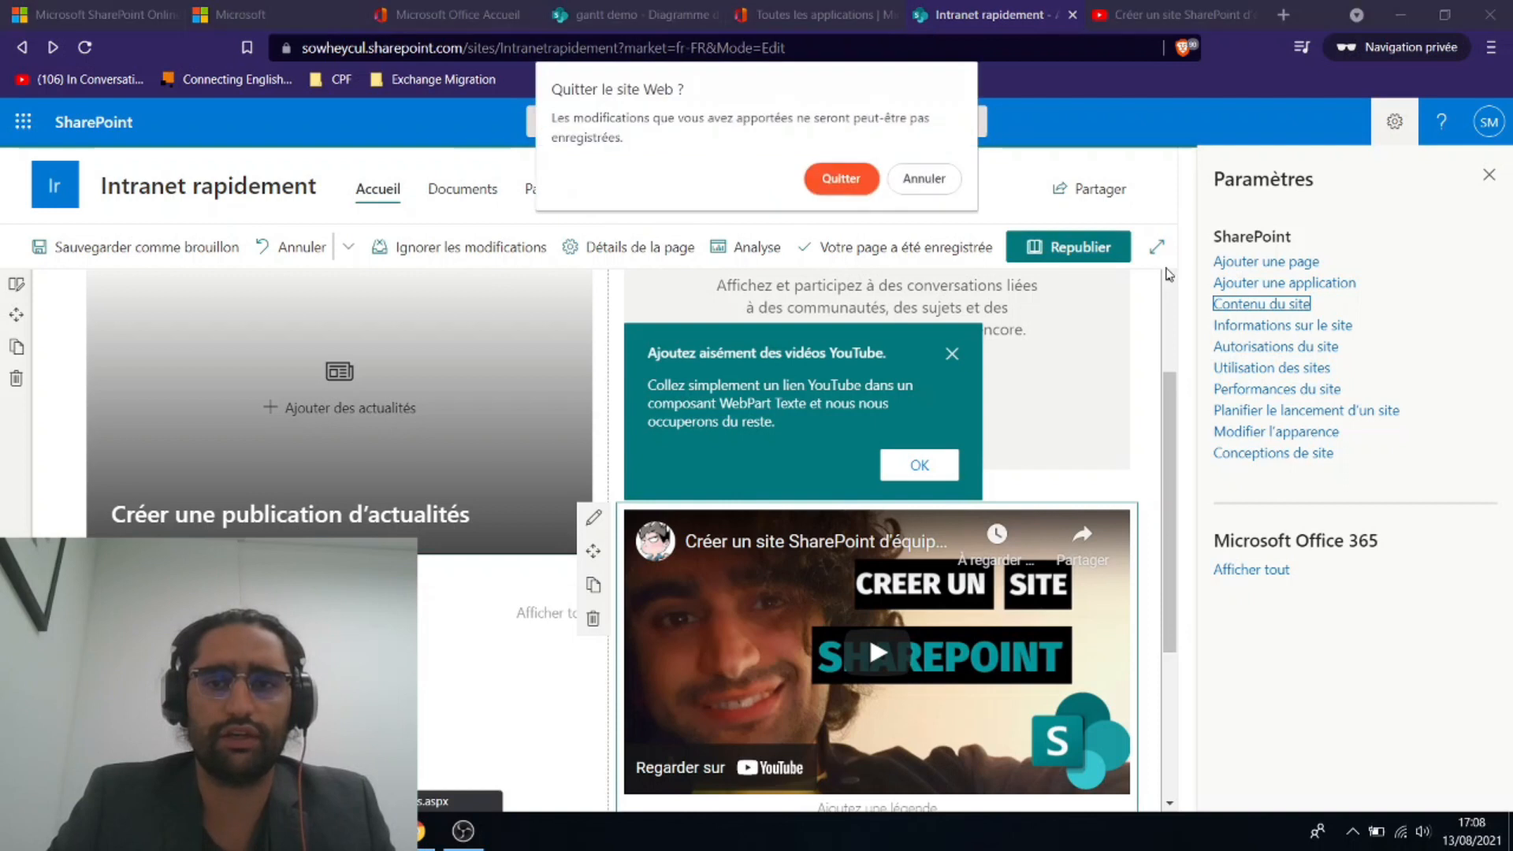
pyautogui.click(923, 178)
pyautogui.click(860, 536)
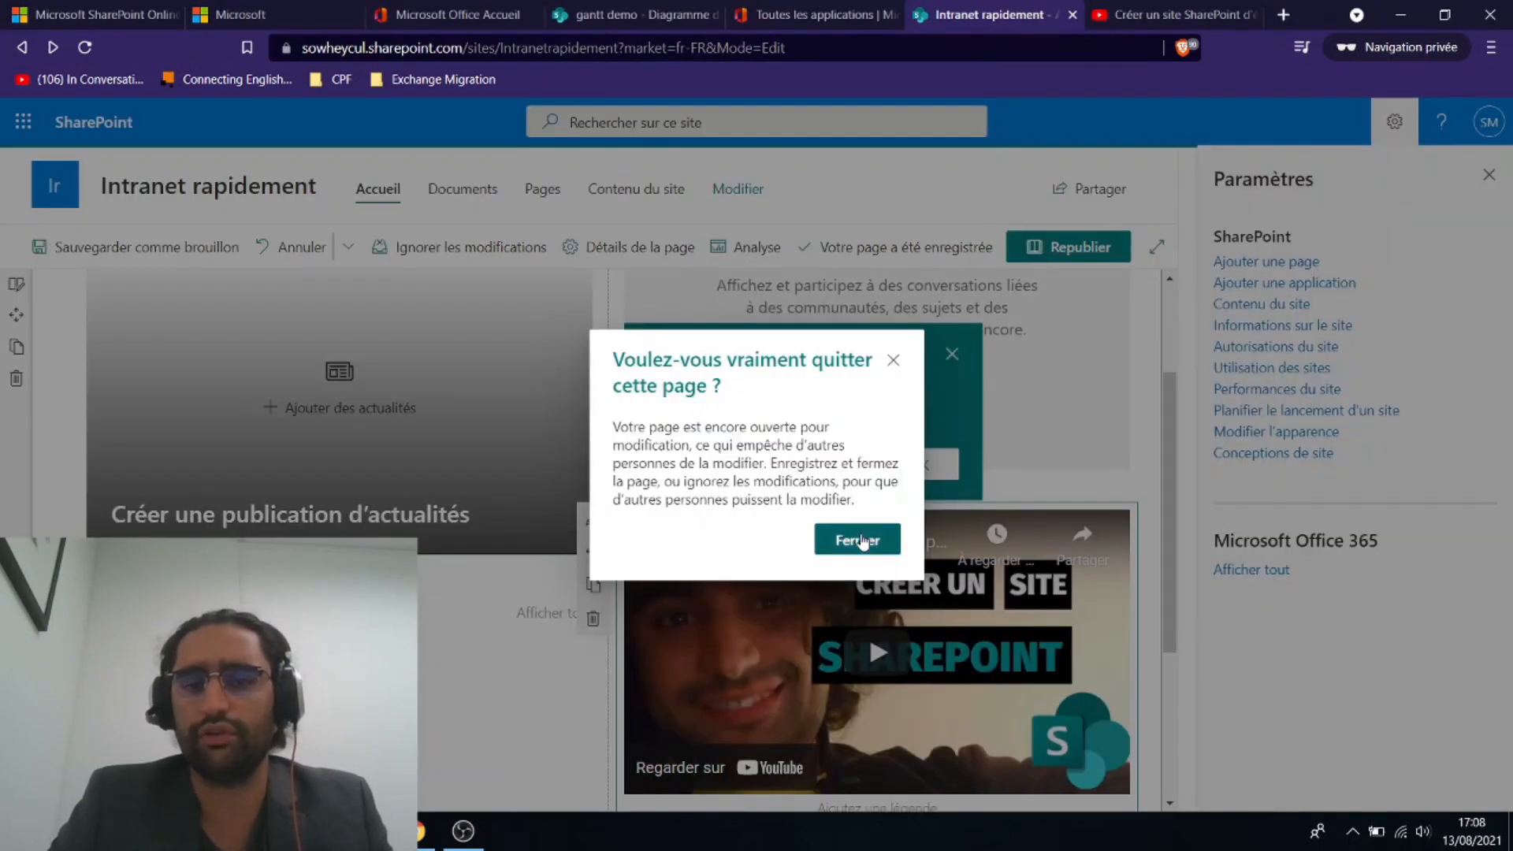
# Republish the home page with the embedded YouTube video
pyautogui.click(1056, 257)
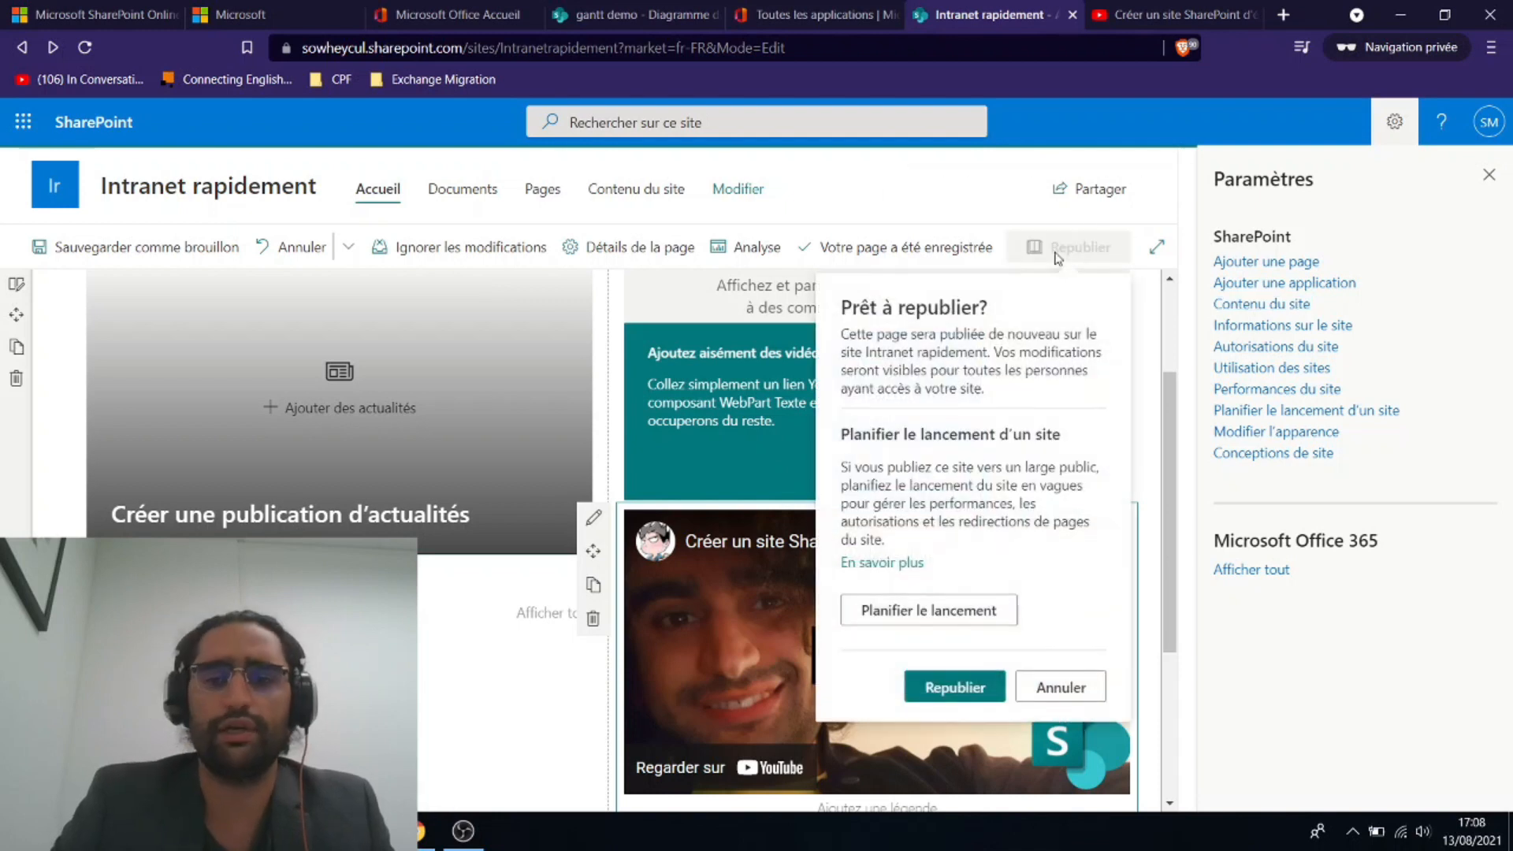
pyautogui.click(956, 689)
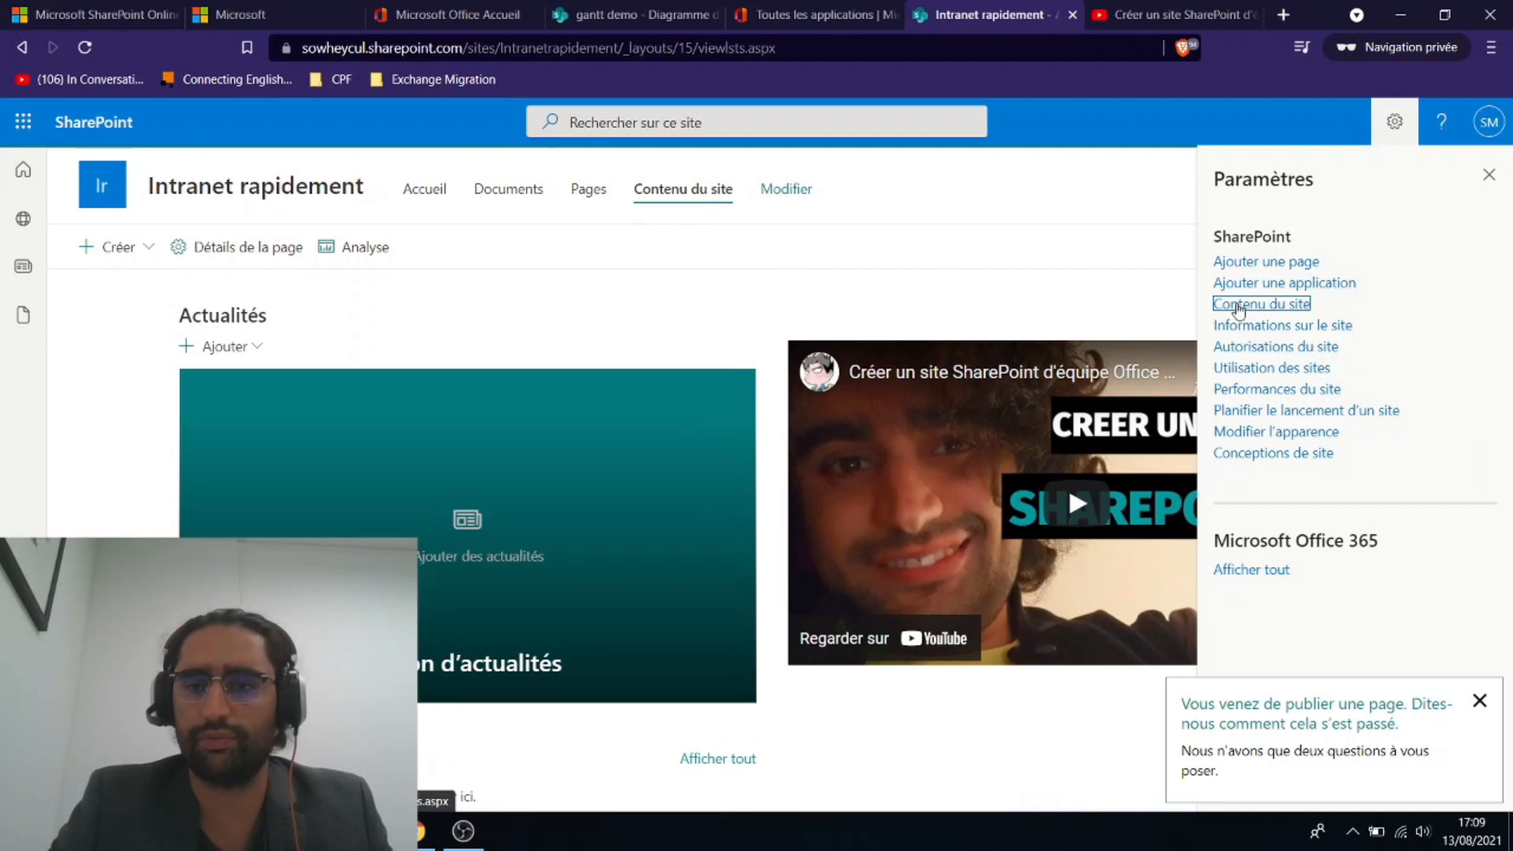
# Open the site contents in the modern experience and open the Documents library in a new browser tab
pyautogui.click(1263, 306)
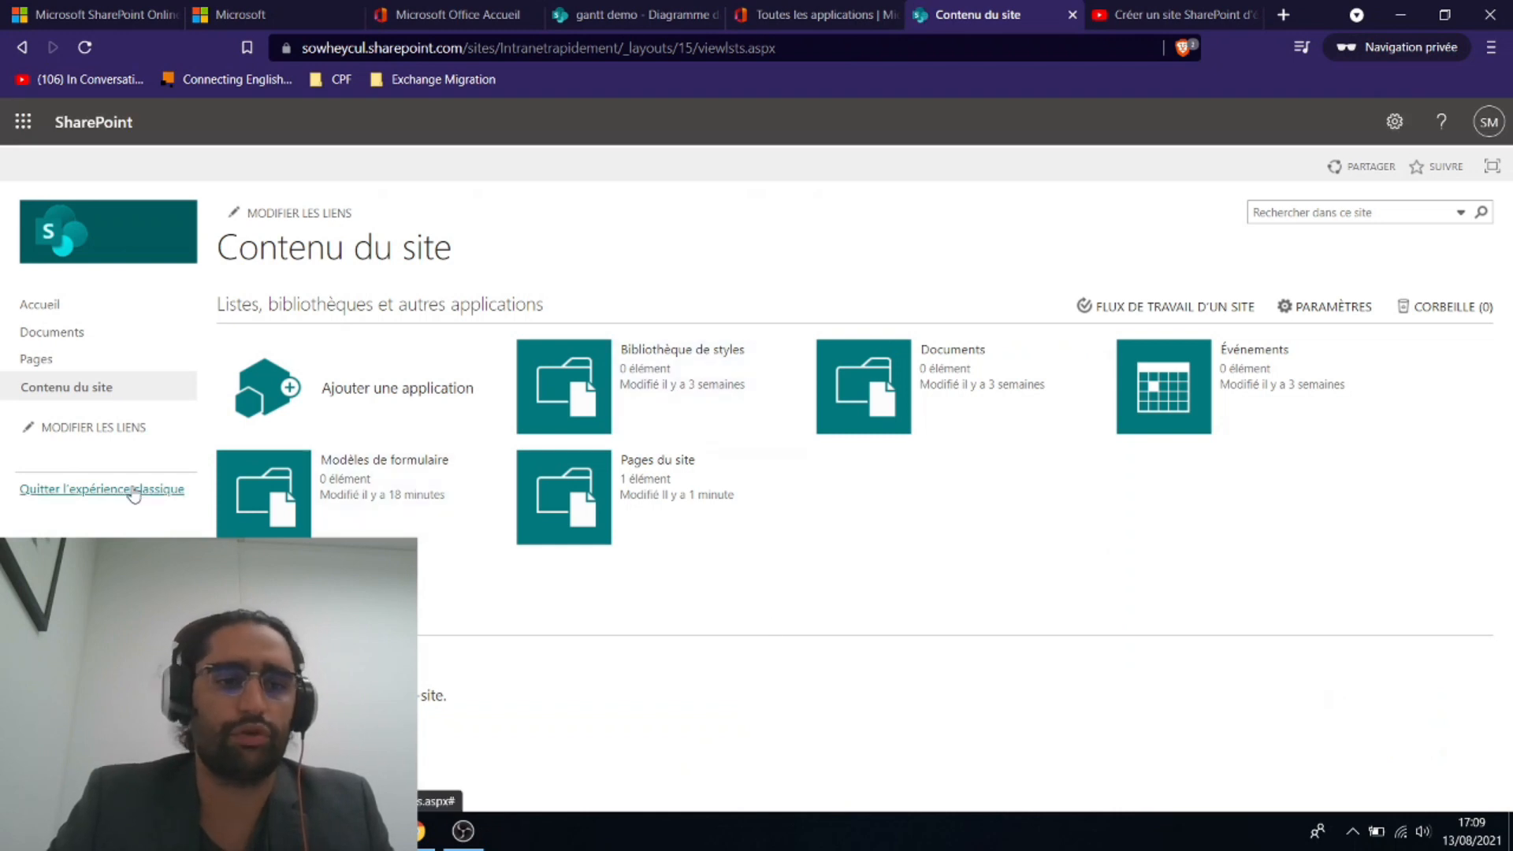
pyautogui.click(97, 495)
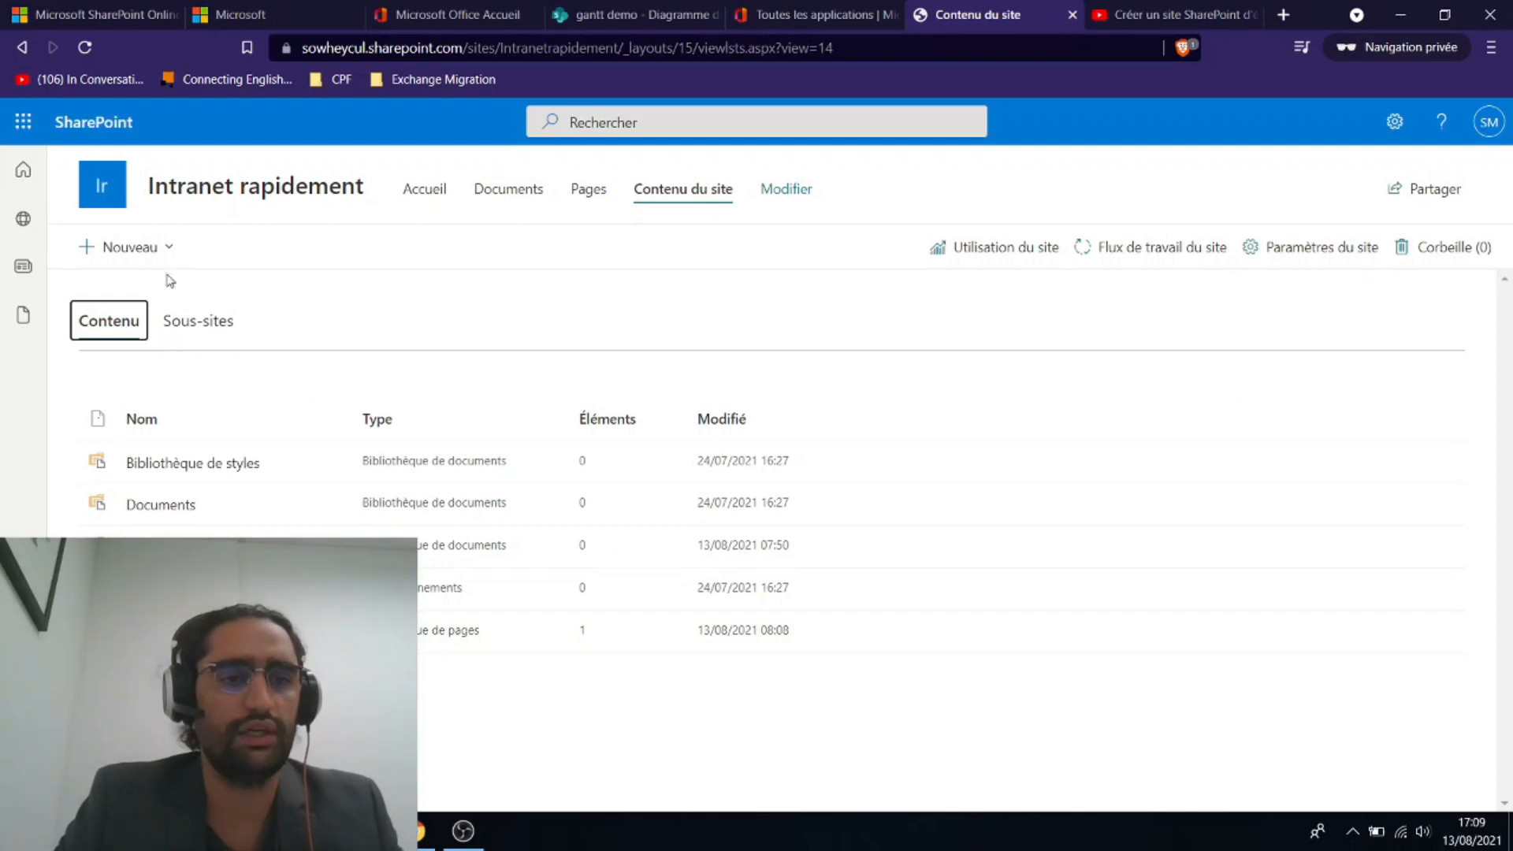
pyautogui.click(172, 512)
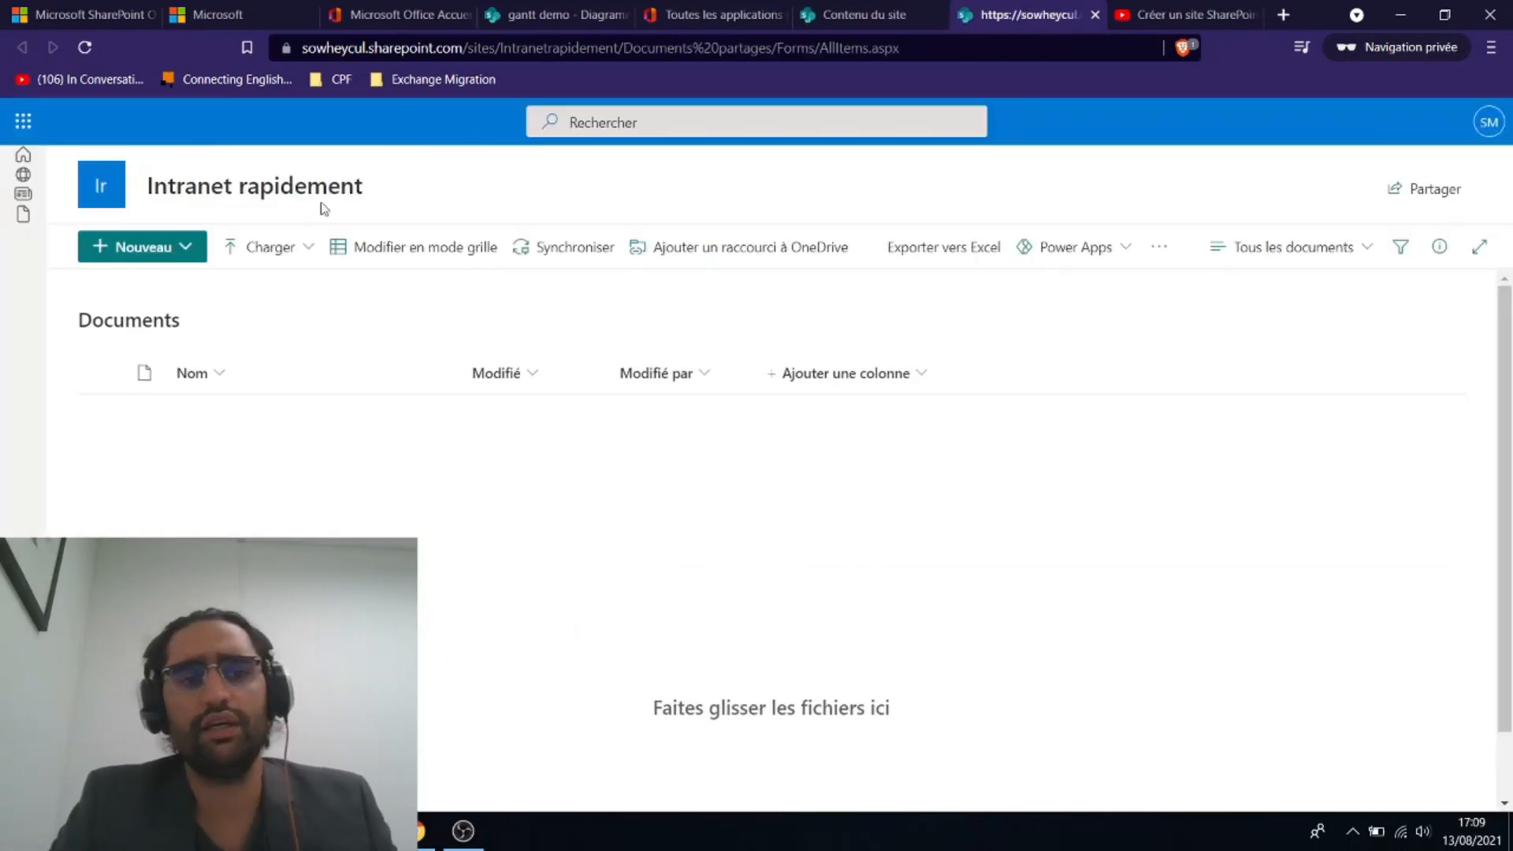
# Create a Word document and an Excel workbook in the Documents library
pyautogui.click(96, 250)
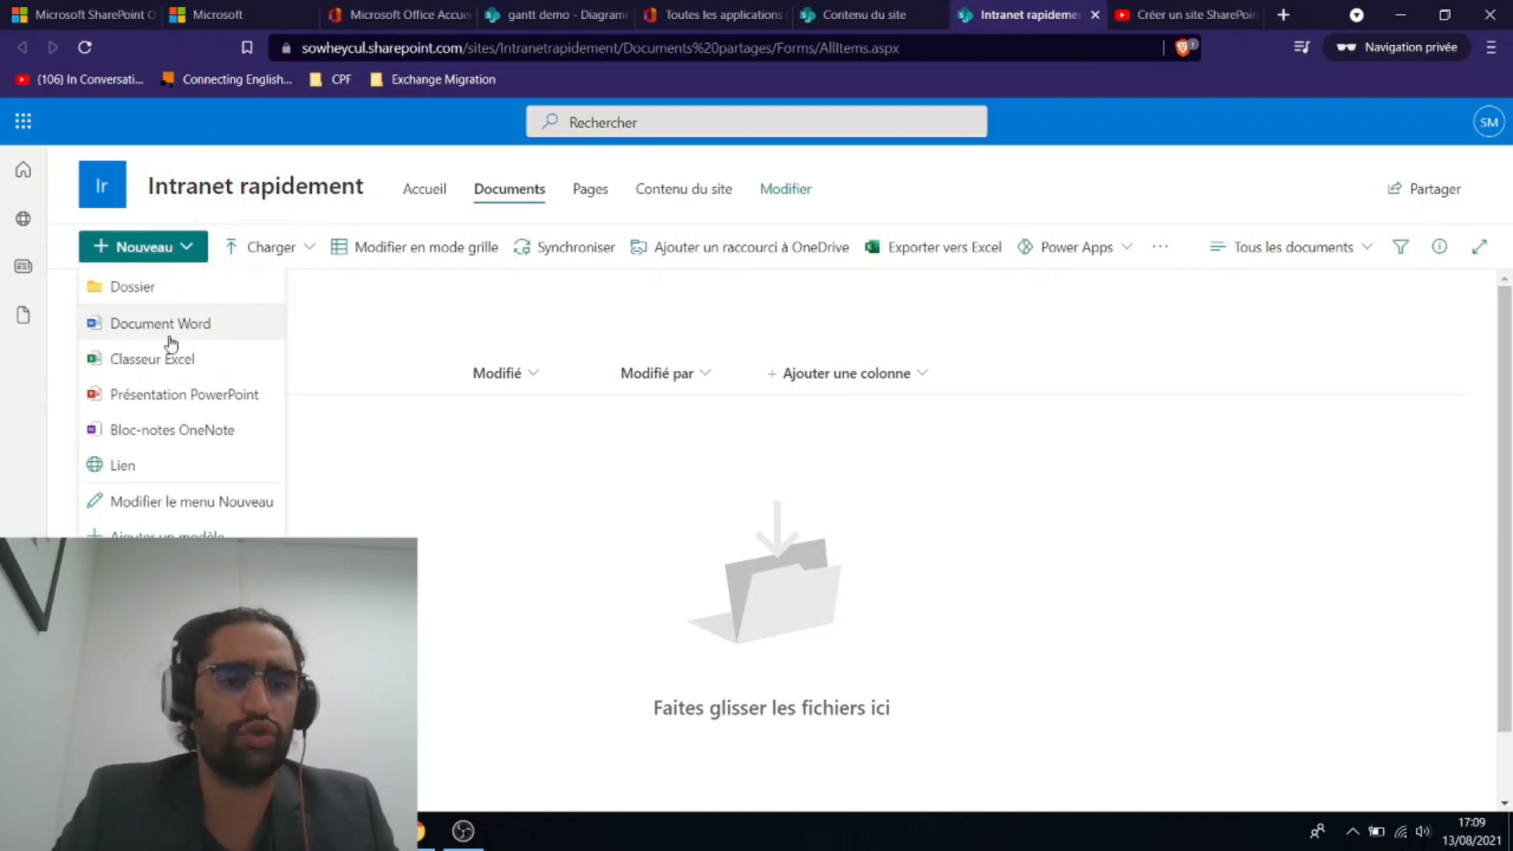
pyautogui.click(170, 323)
pyautogui.click(922, 14)
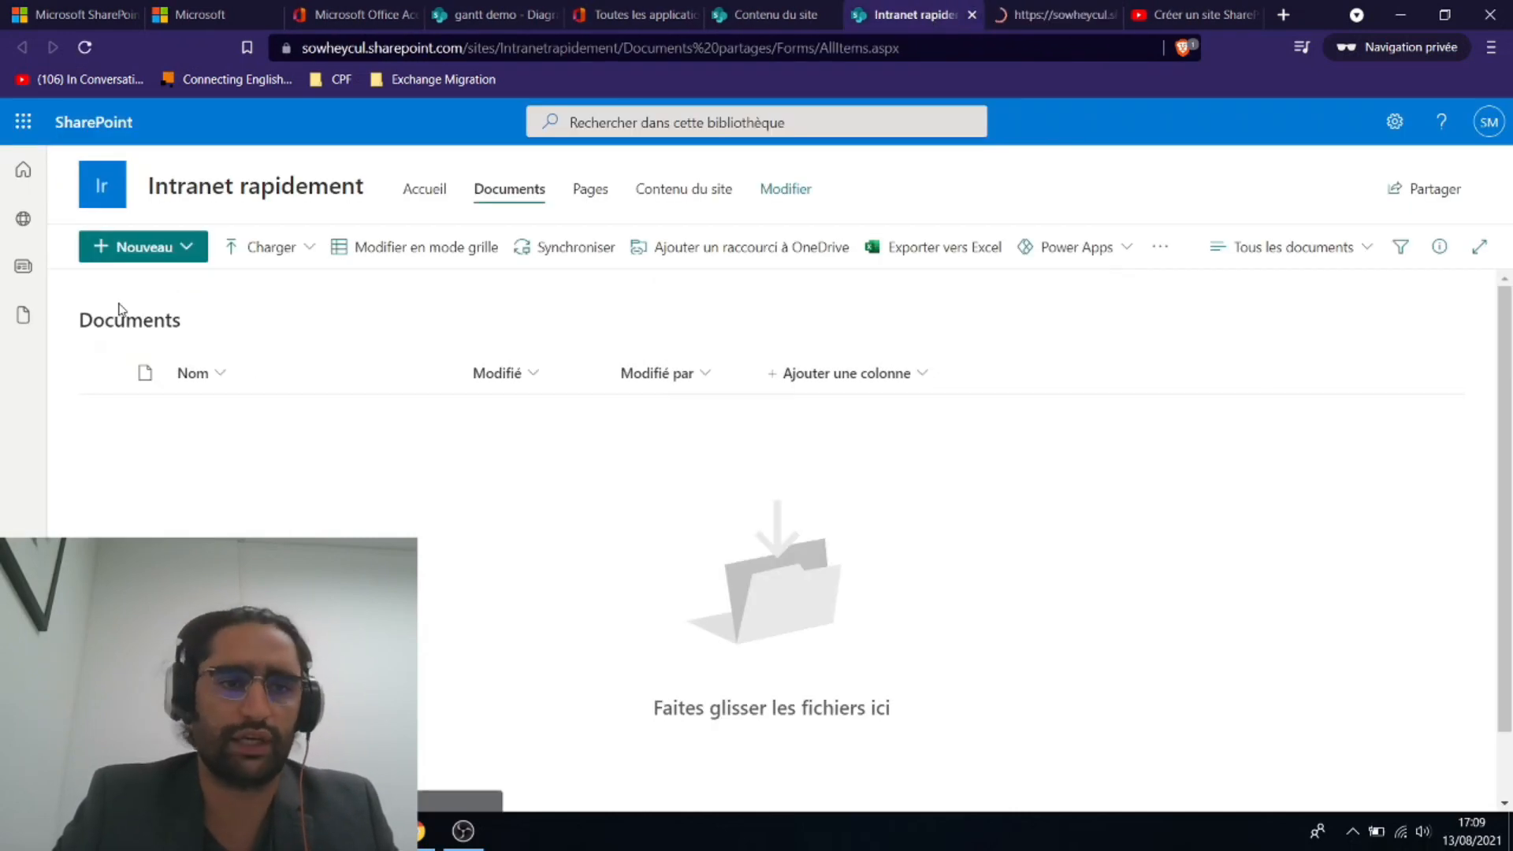
pyautogui.click(142, 247)
pyautogui.click(170, 377)
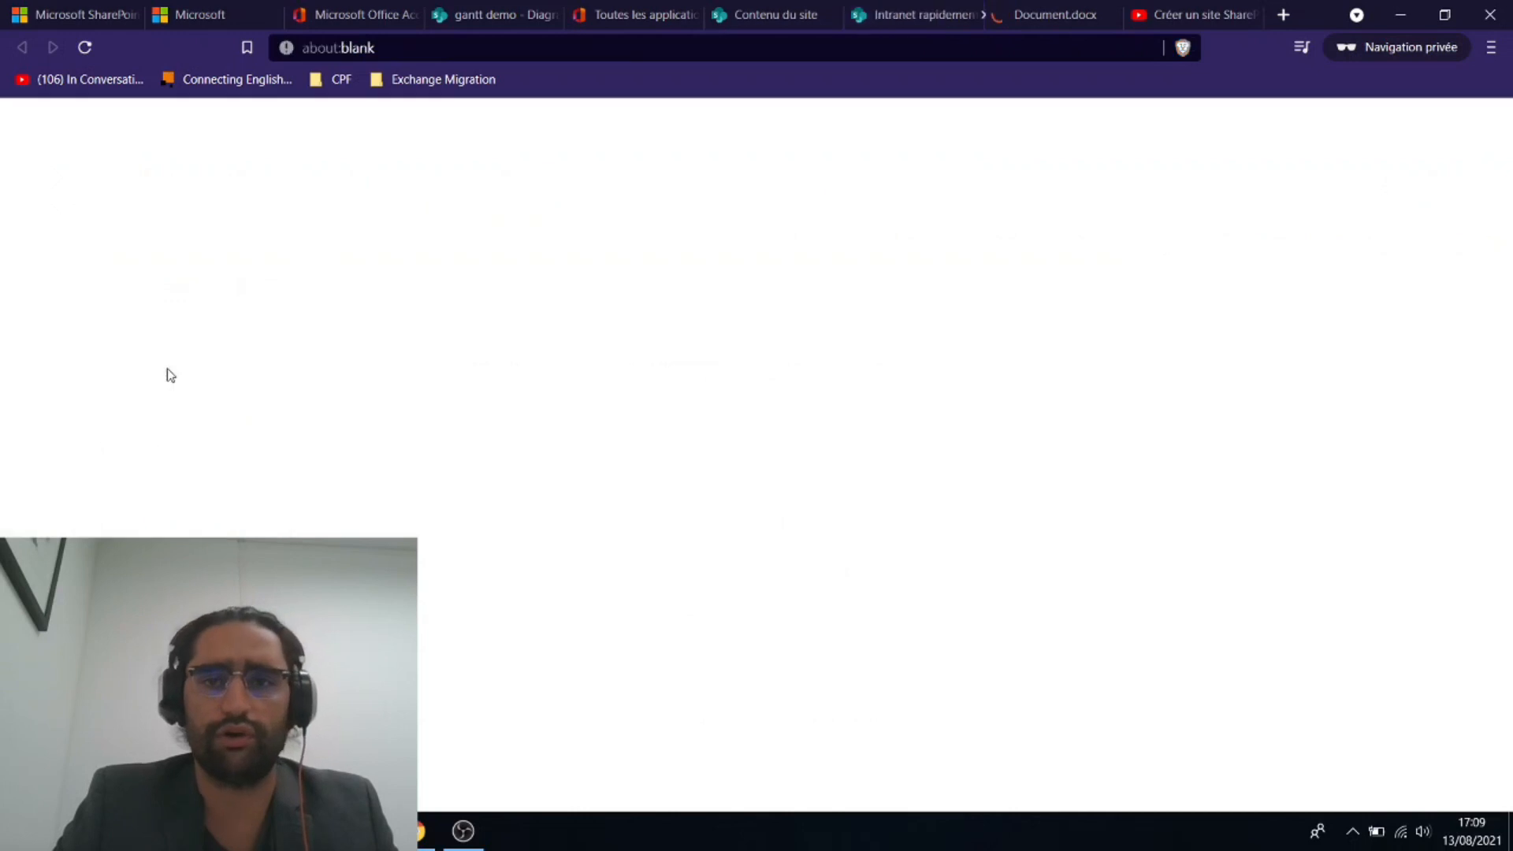
pyautogui.click(778, 24)
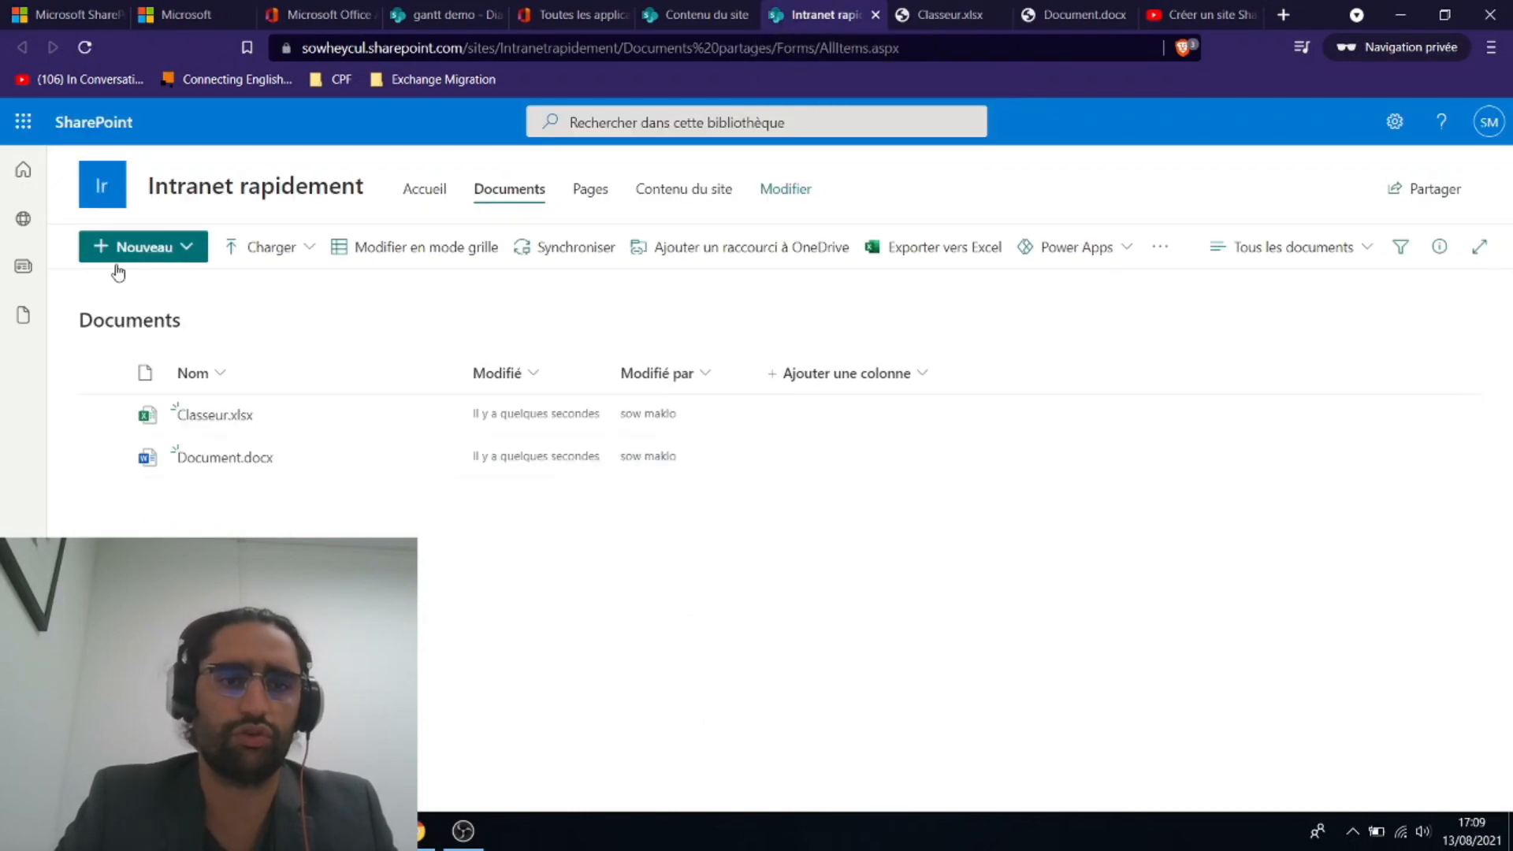
# Add a second Word document and a PowerPoint presentation to the Documents library
pyautogui.click(167, 245)
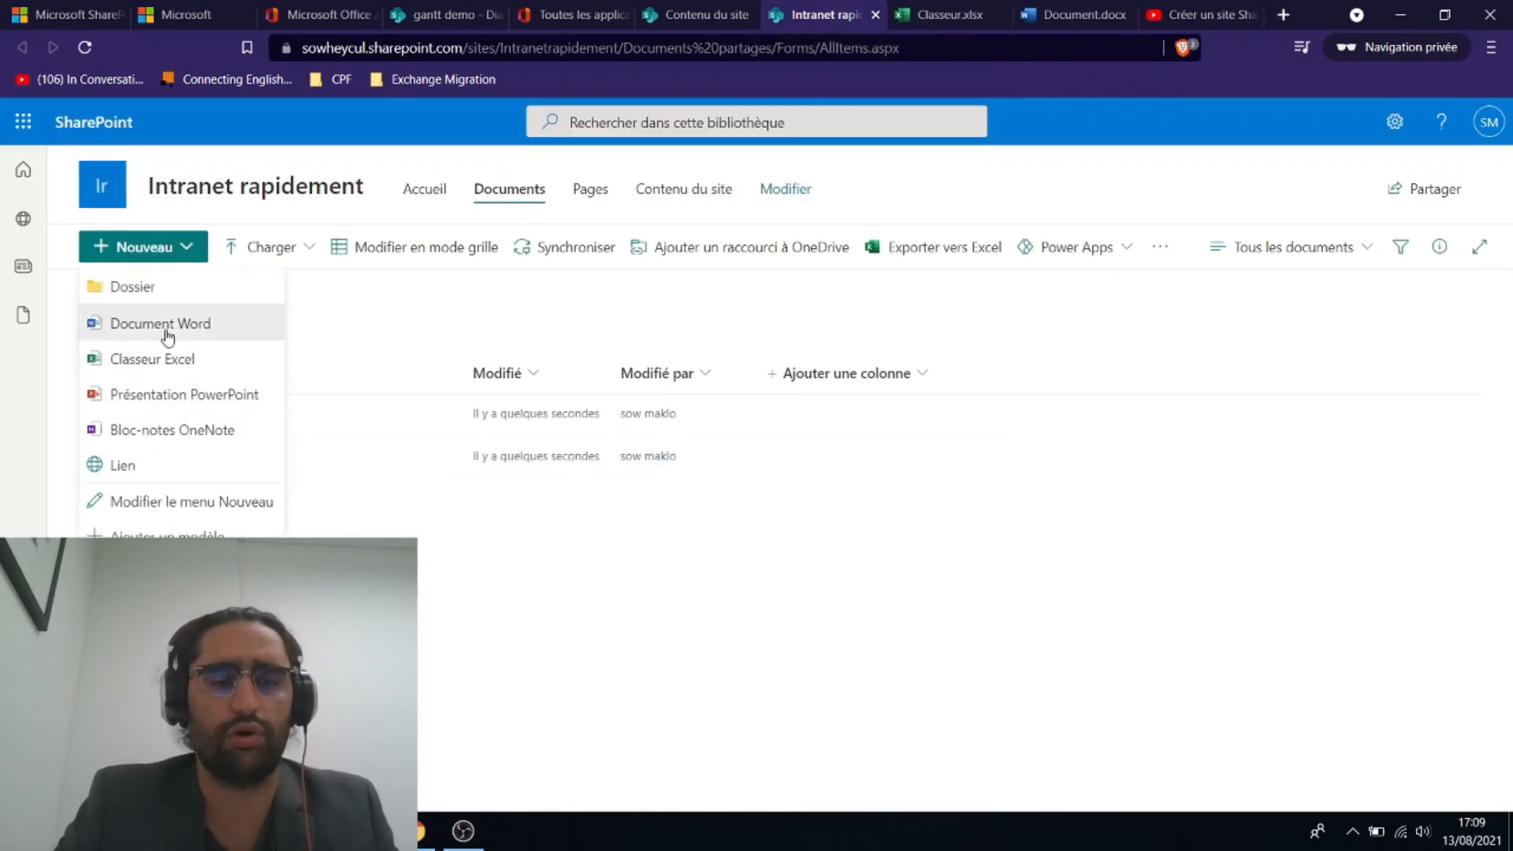
pyautogui.click(167, 325)
pyautogui.click(716, 10)
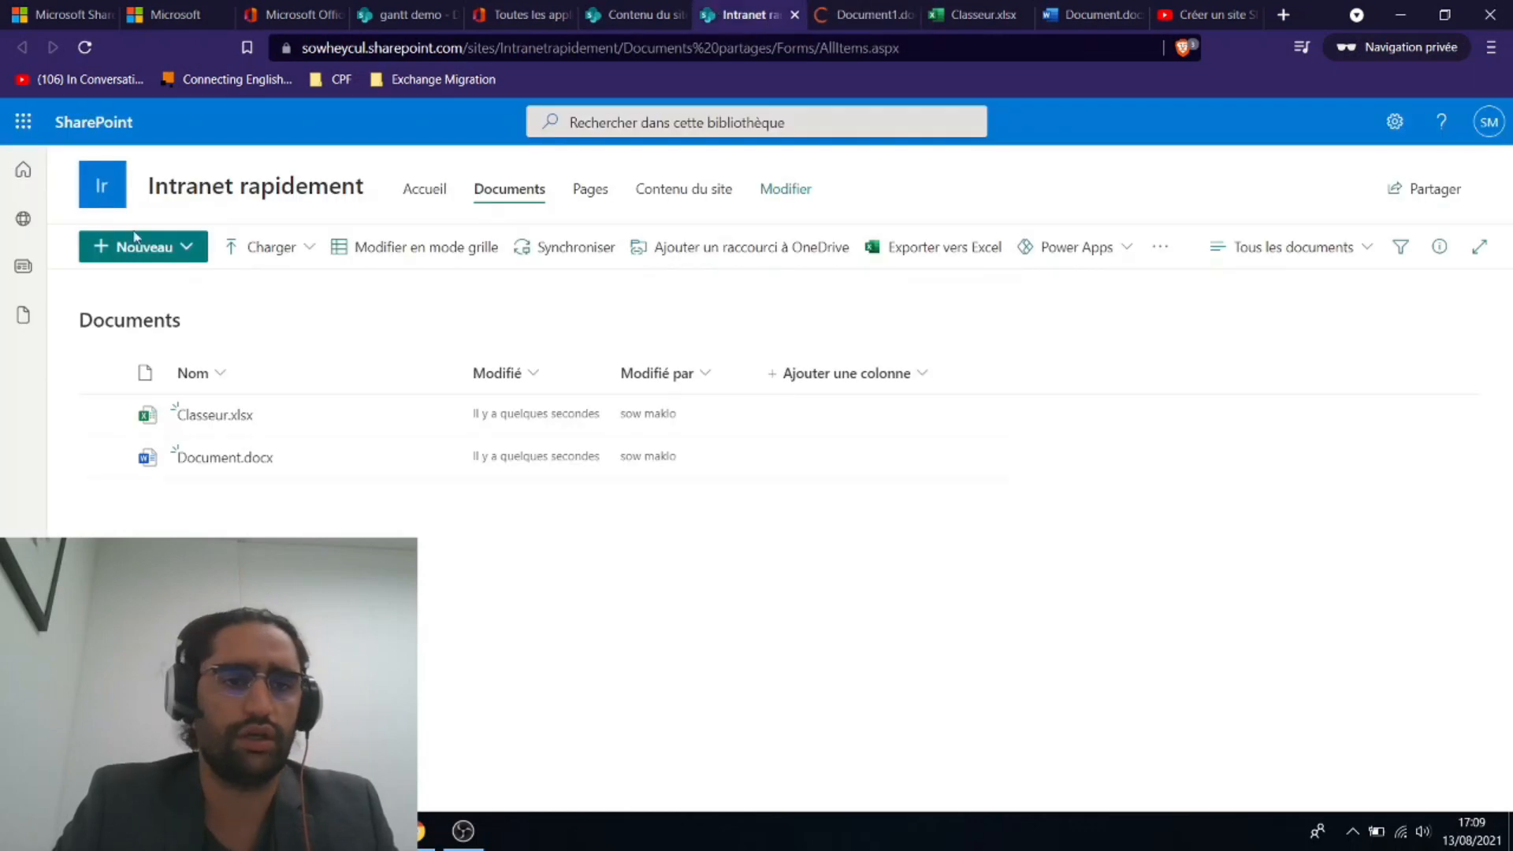
pyautogui.click(143, 246)
pyautogui.click(168, 407)
pyautogui.click(689, 14)
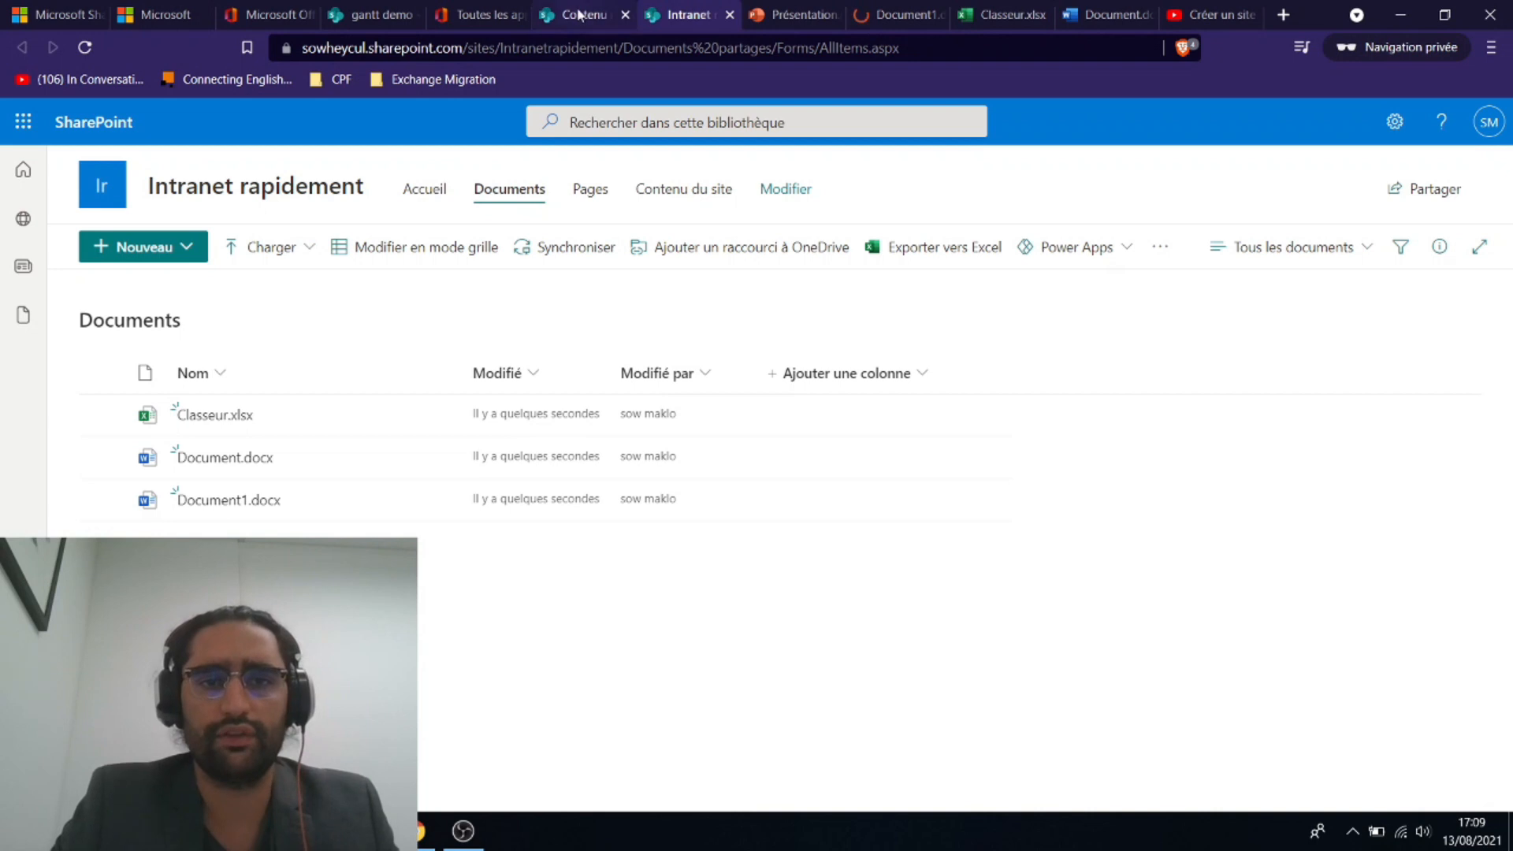
# Go back to the site's home page and close the browser tabs of the library, the new files and YouTube
pyautogui.click(579, 15)
pyautogui.click(120, 189)
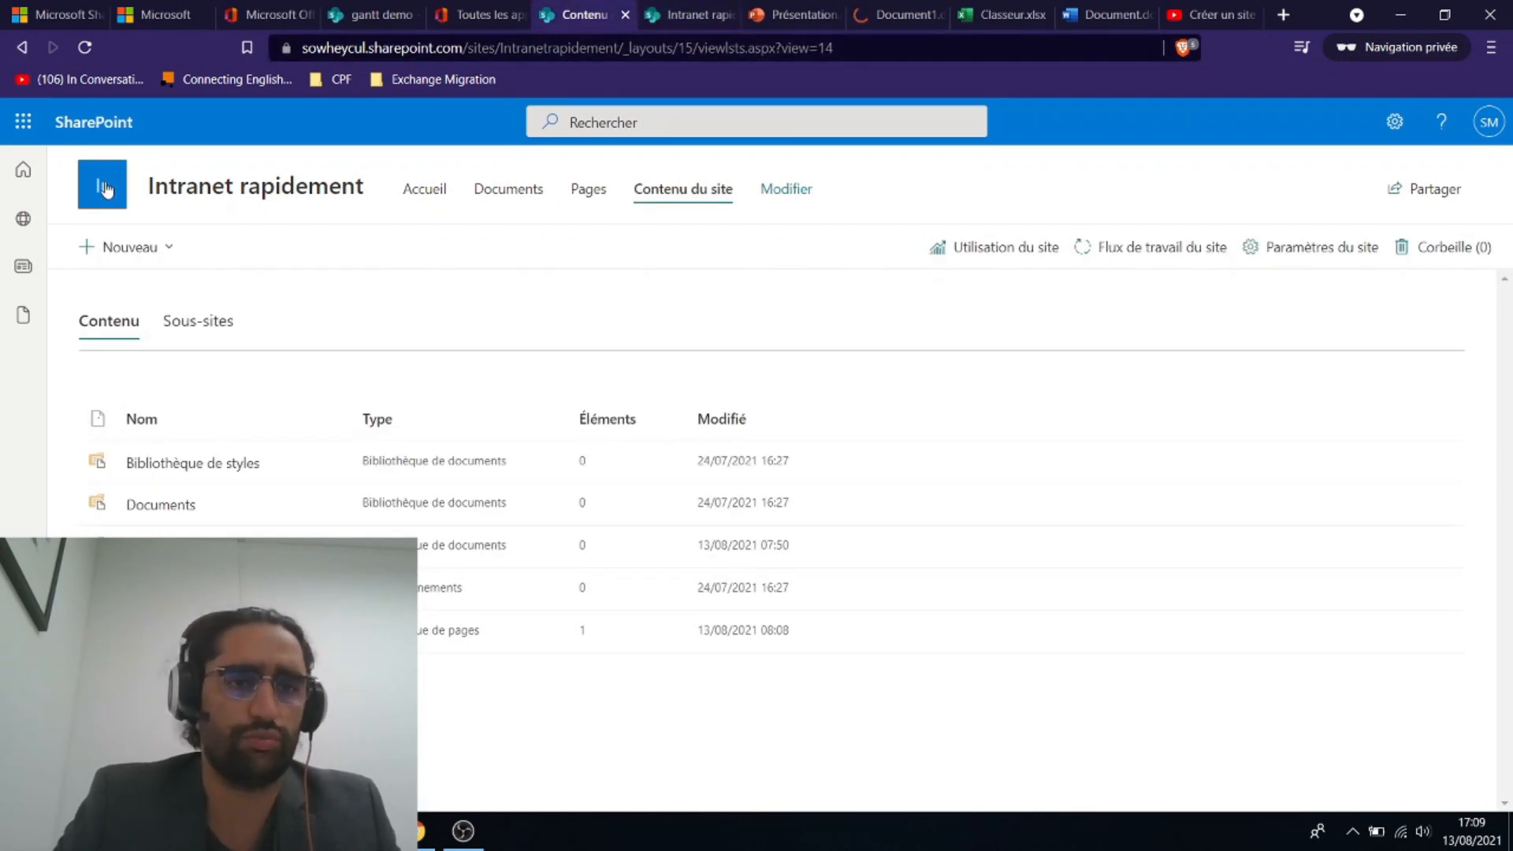
pyautogui.click(730, 15)
pyautogui.click(729, 15)
pyautogui.click(730, 15)
pyautogui.click(730, 15)
pyautogui.click(730, 15)
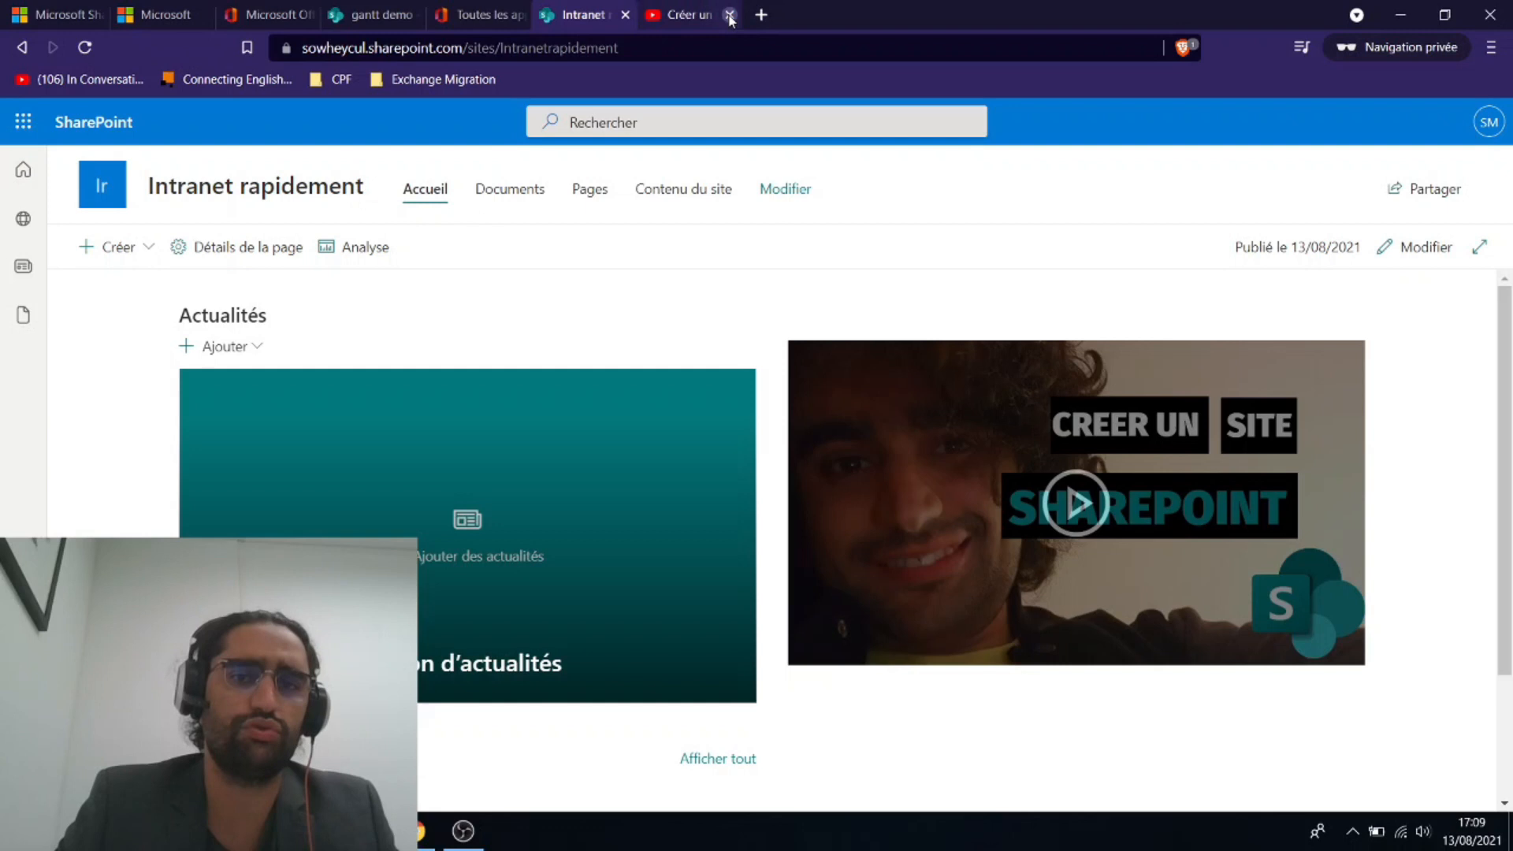
pyautogui.click(730, 15)
# Reload the home page and, in edit mode, set the maximum number of documents in the Documents récents web part to 4
pyautogui.scroll(-2, 786, 608)
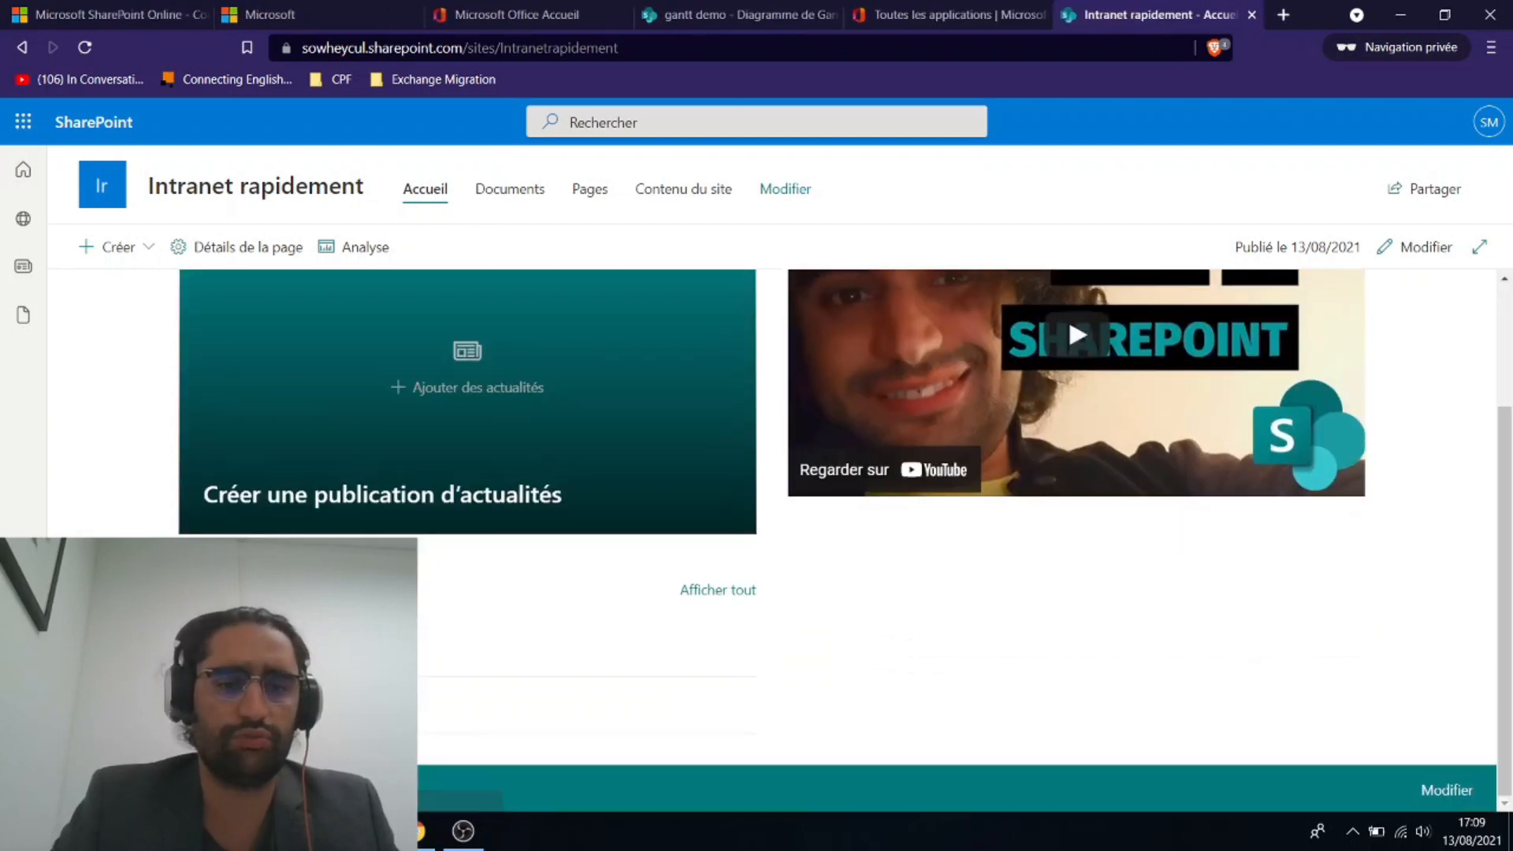
pyautogui.click(85, 48)
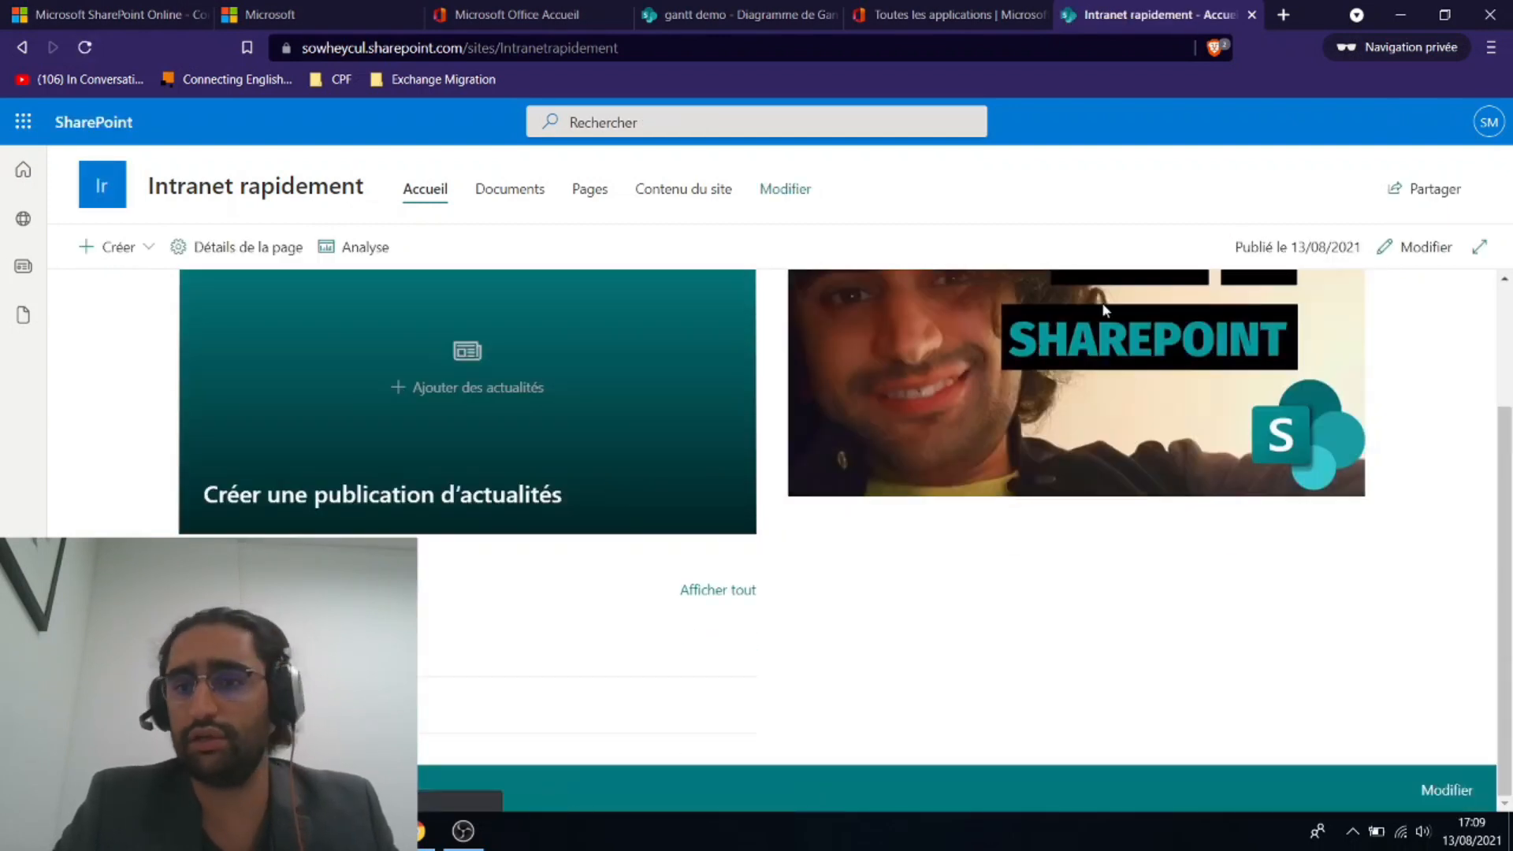
pyautogui.click(1412, 253)
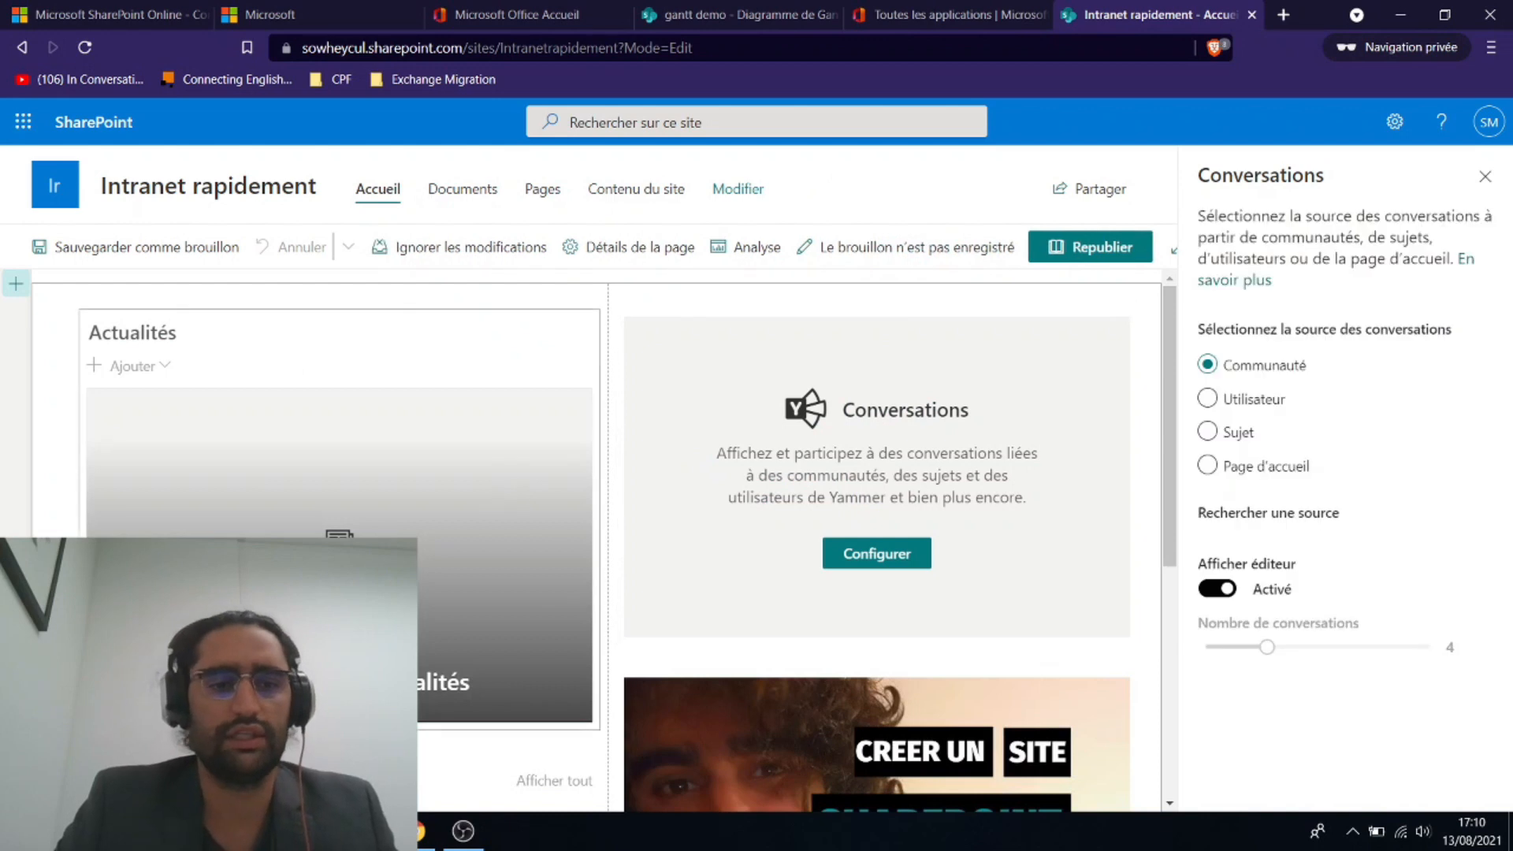
pyautogui.scroll(-5, 696, 465)
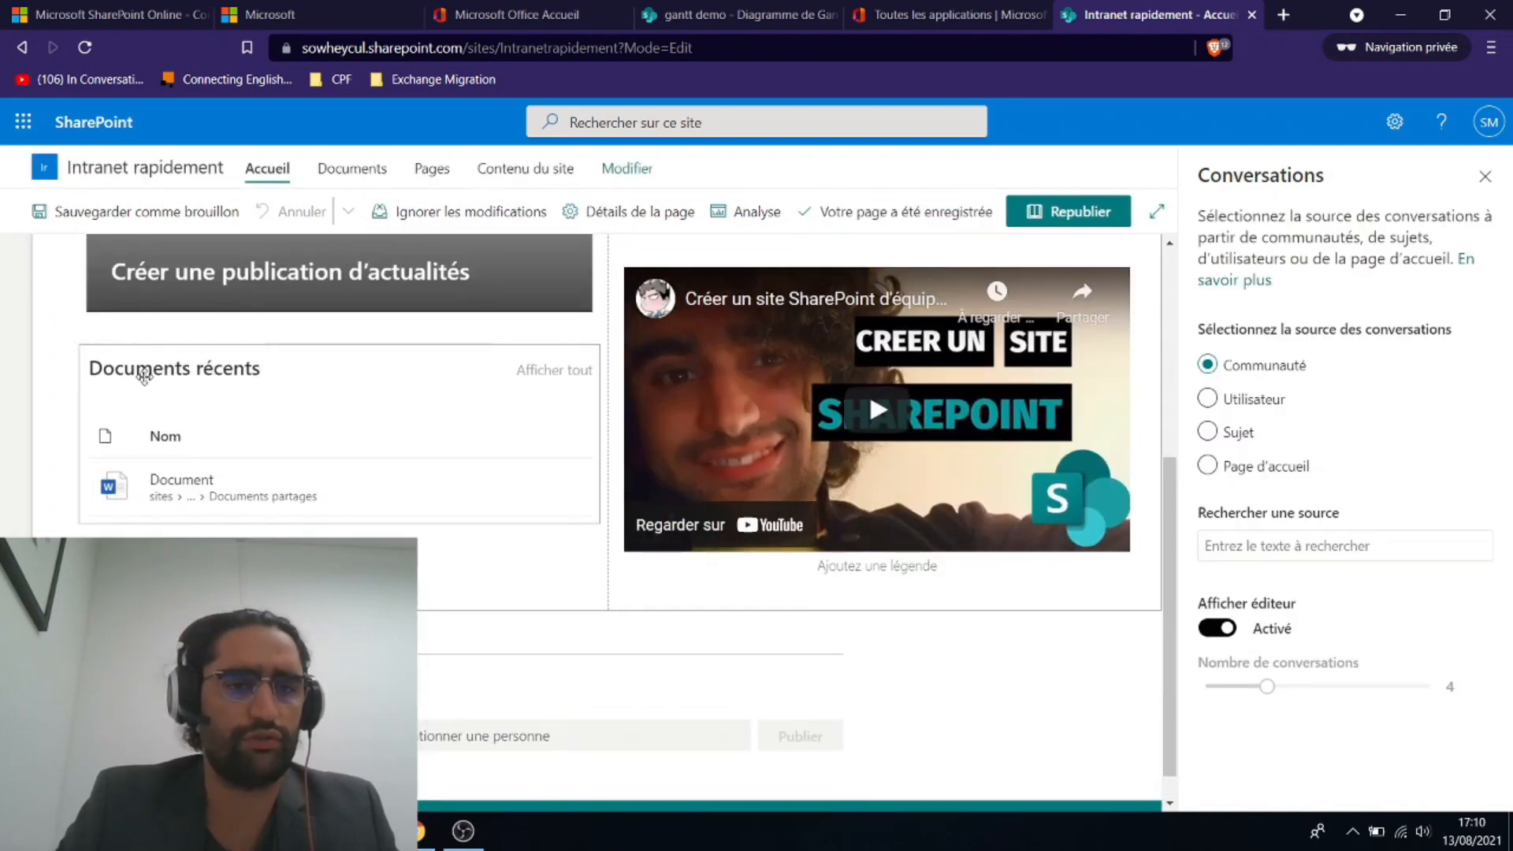
pyautogui.click(138, 372)
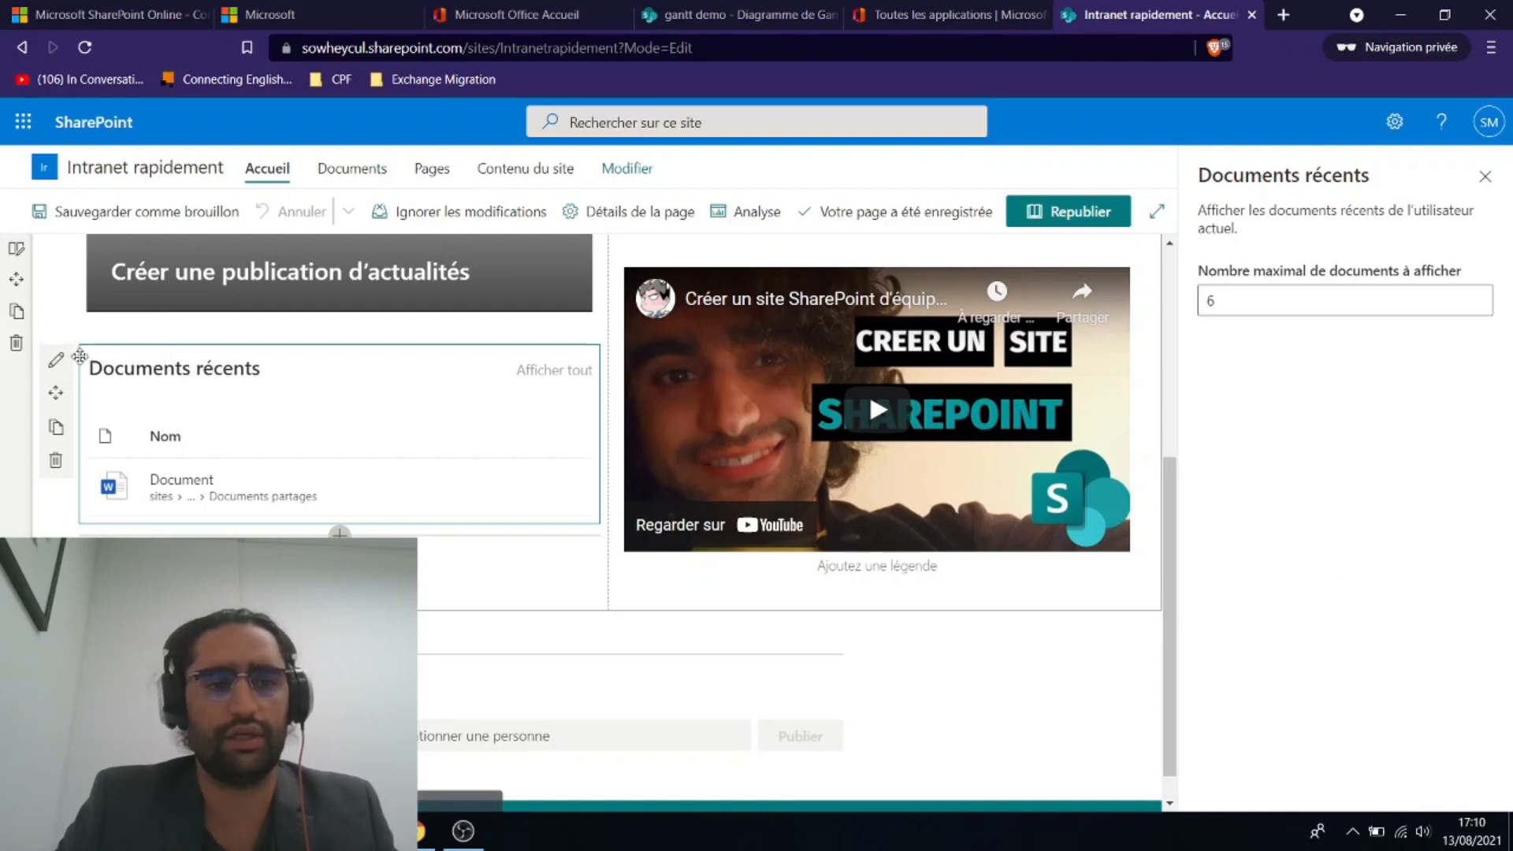
pyautogui.click(1234, 297)
pyautogui.press('BackSpace')
pyautogui.write('4')
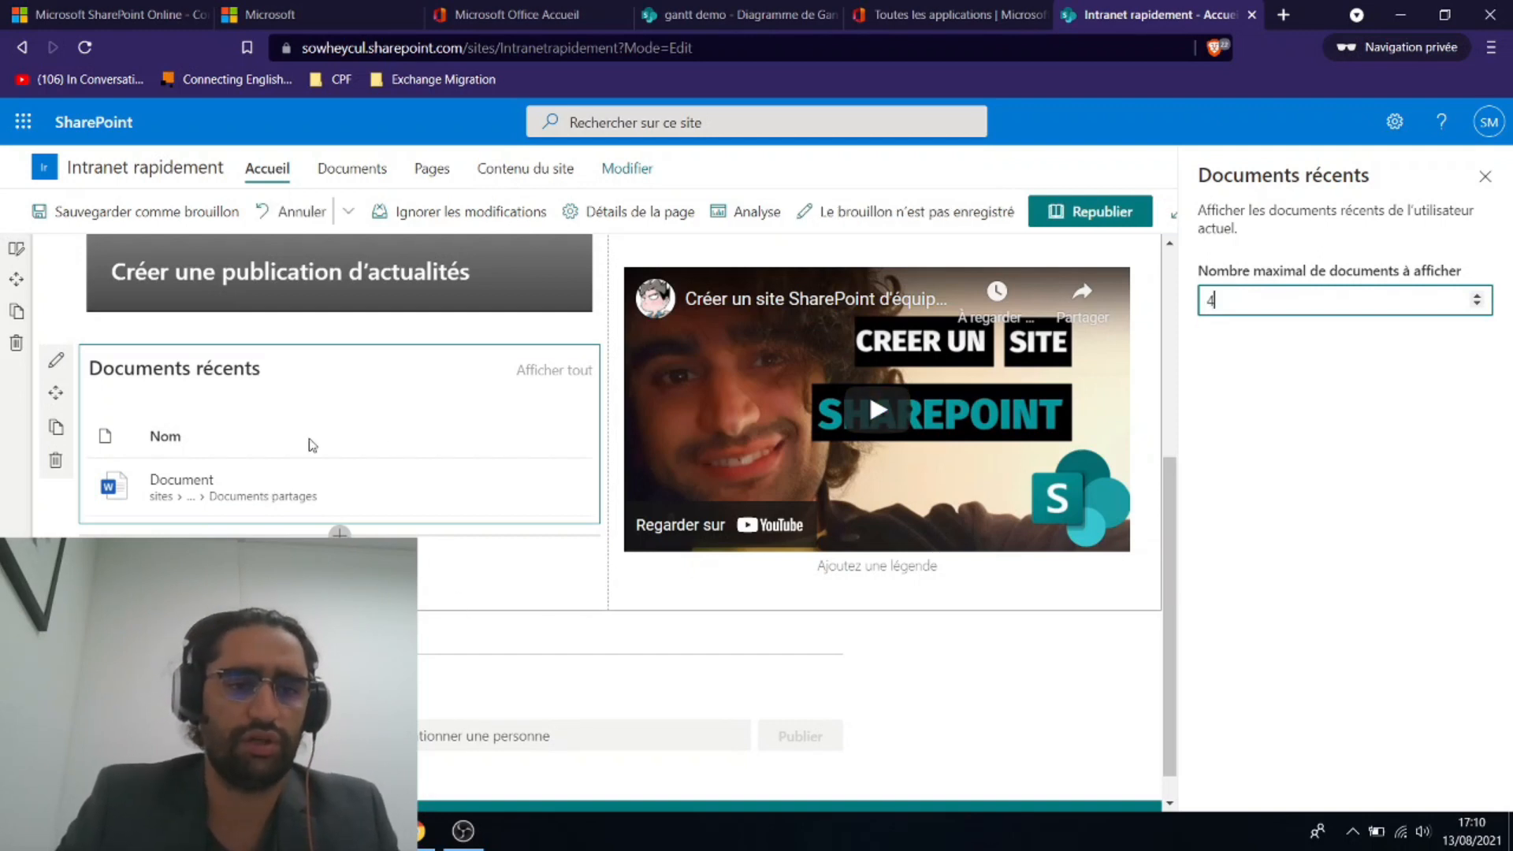
pyautogui.click(16, 248)
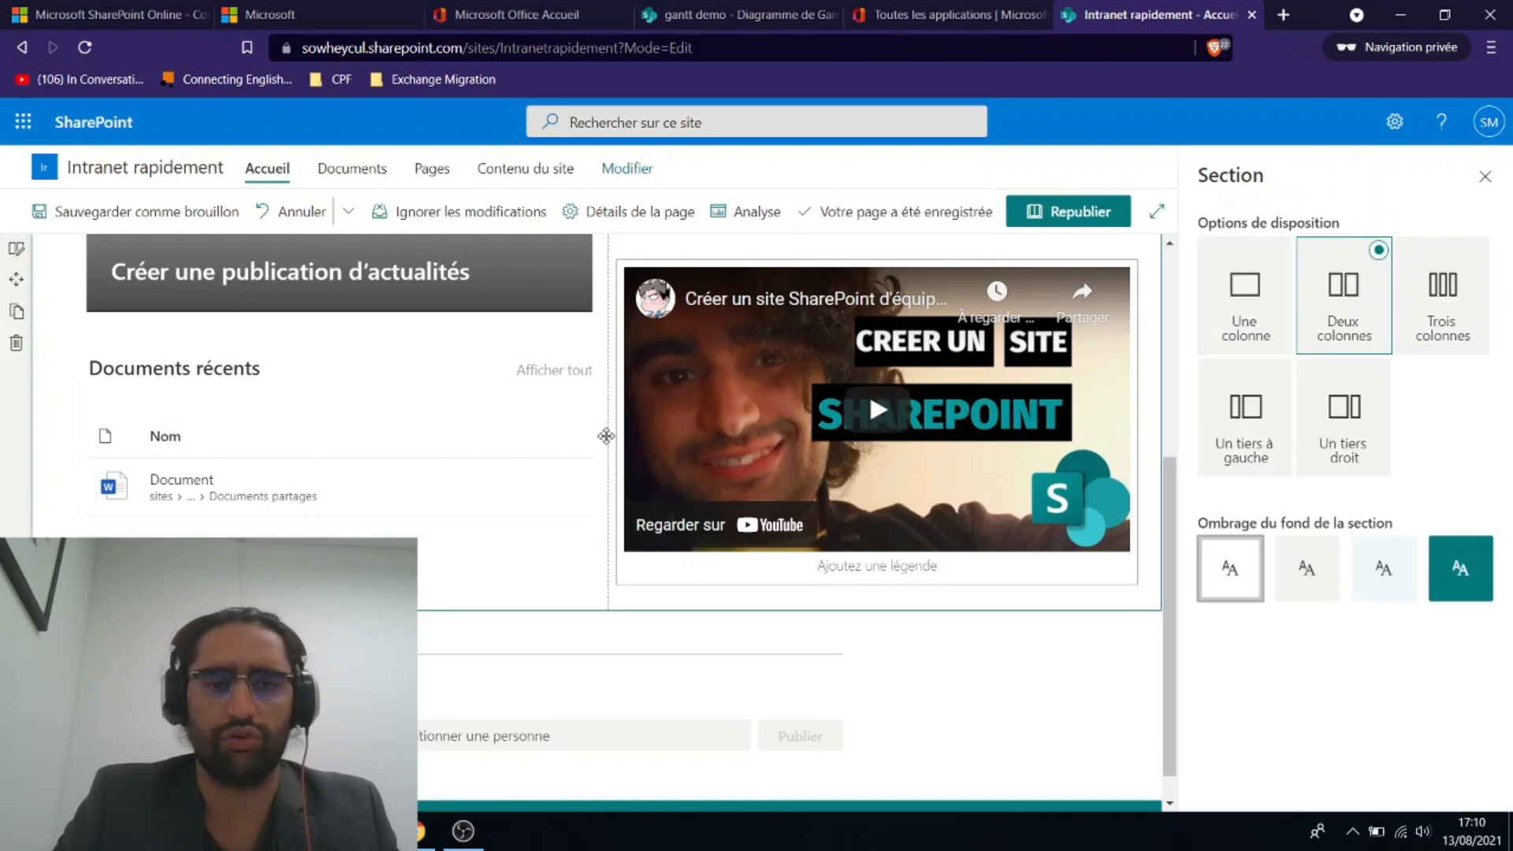
pyautogui.scroll(5, 589, 482)
pyautogui.click(208, 343)
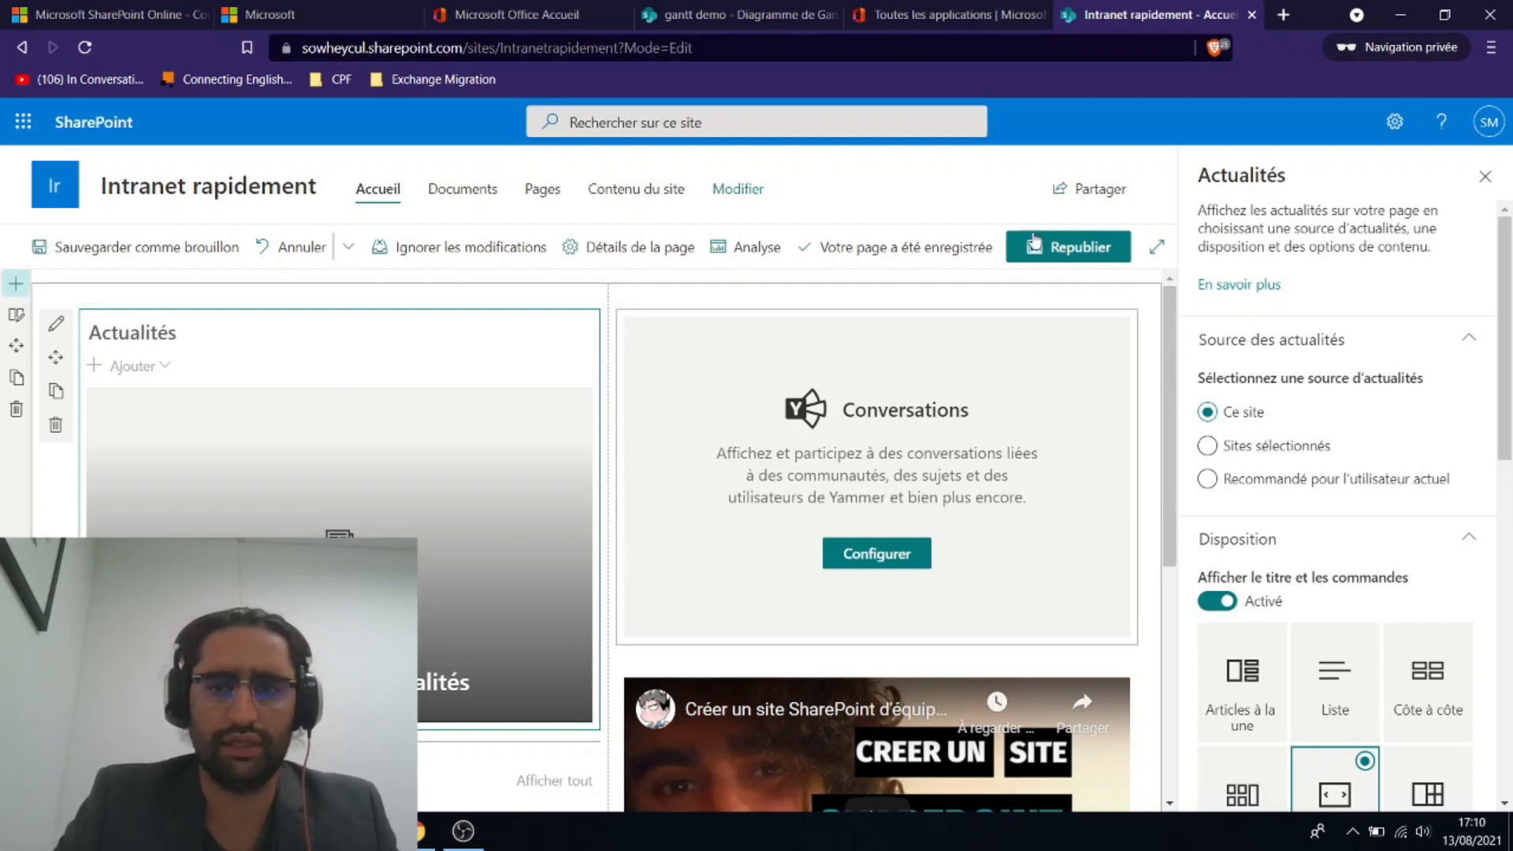
# Republish the edited home page and open the full list of recent documents
pyautogui.click(1072, 247)
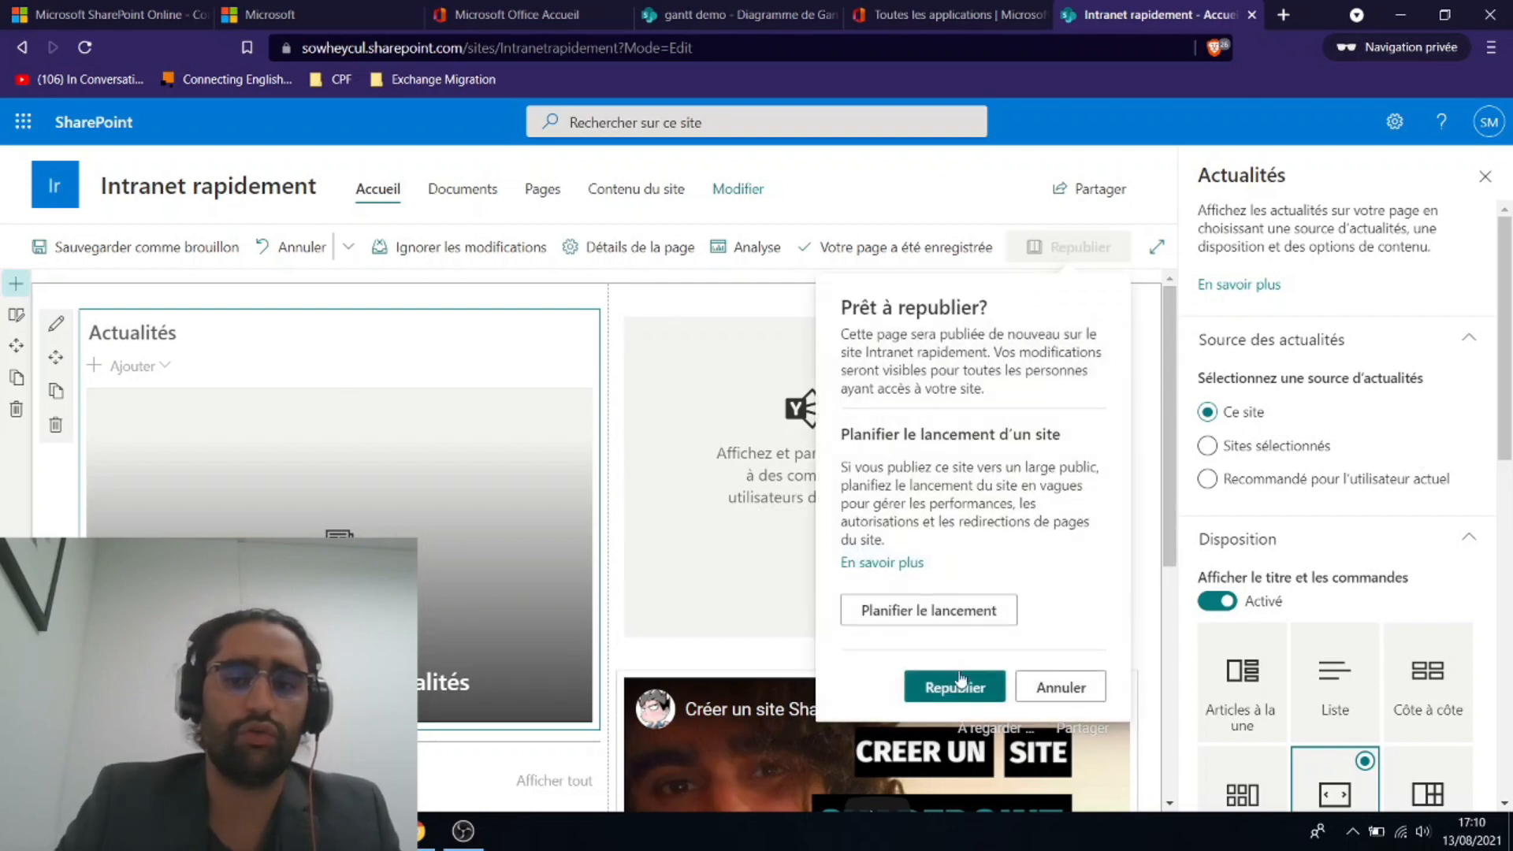
pyautogui.click(955, 688)
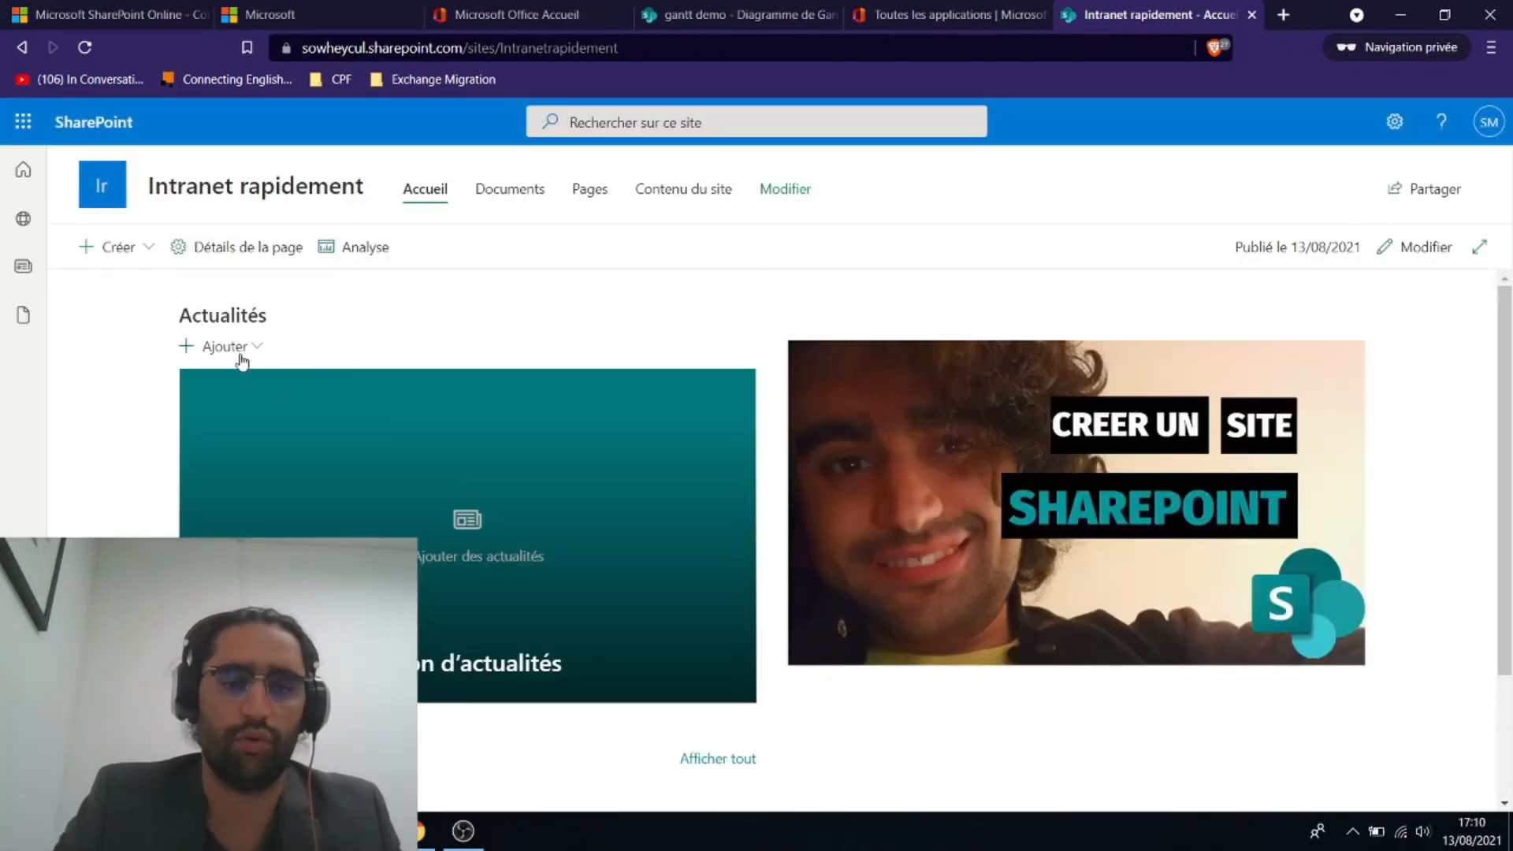
pyautogui.scroll(-2, 242, 361)
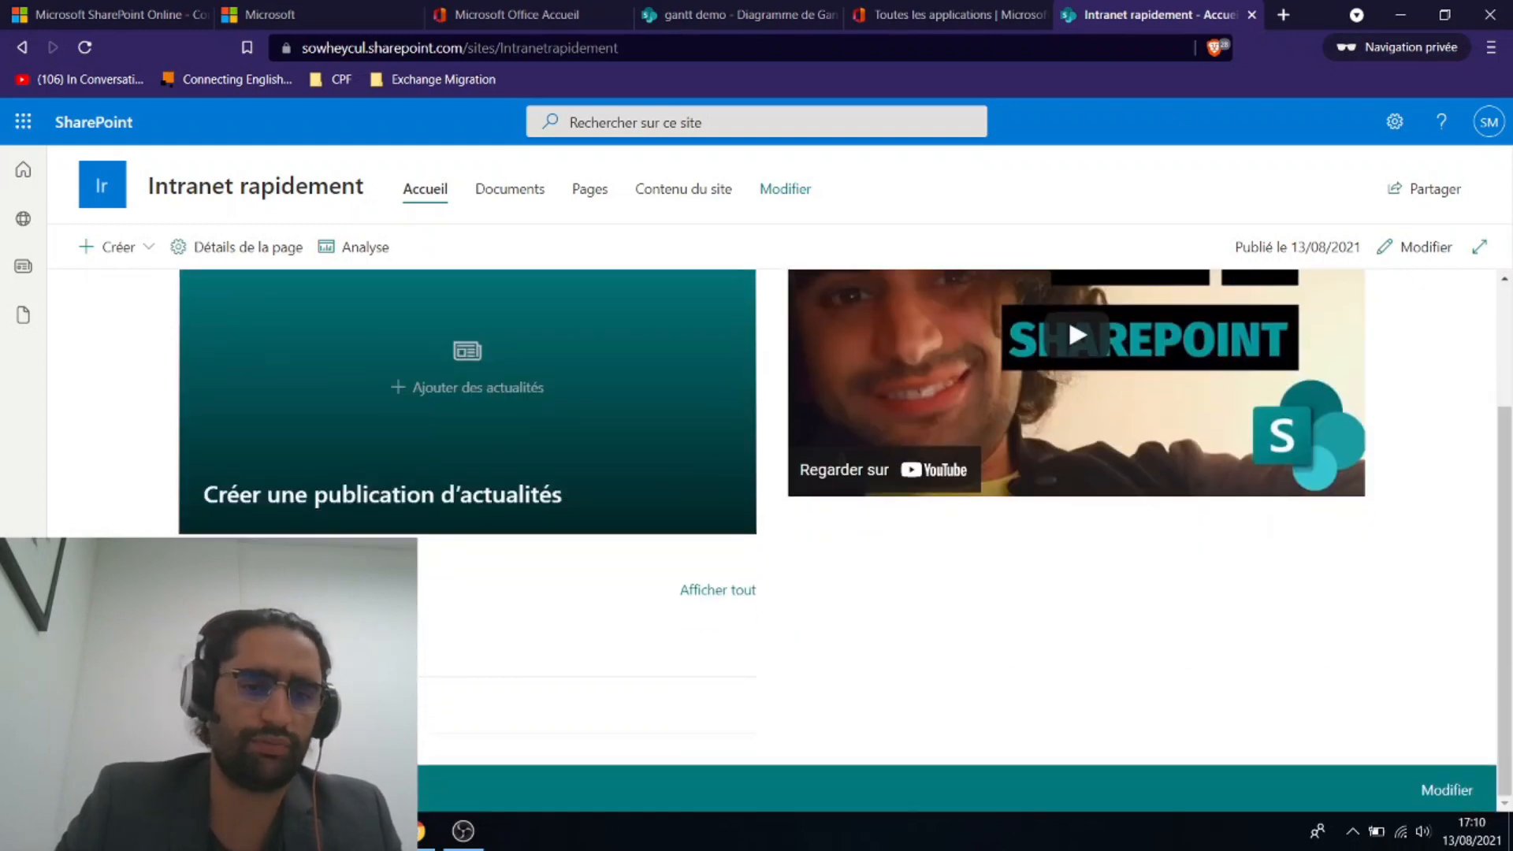
pyautogui.click(719, 591)
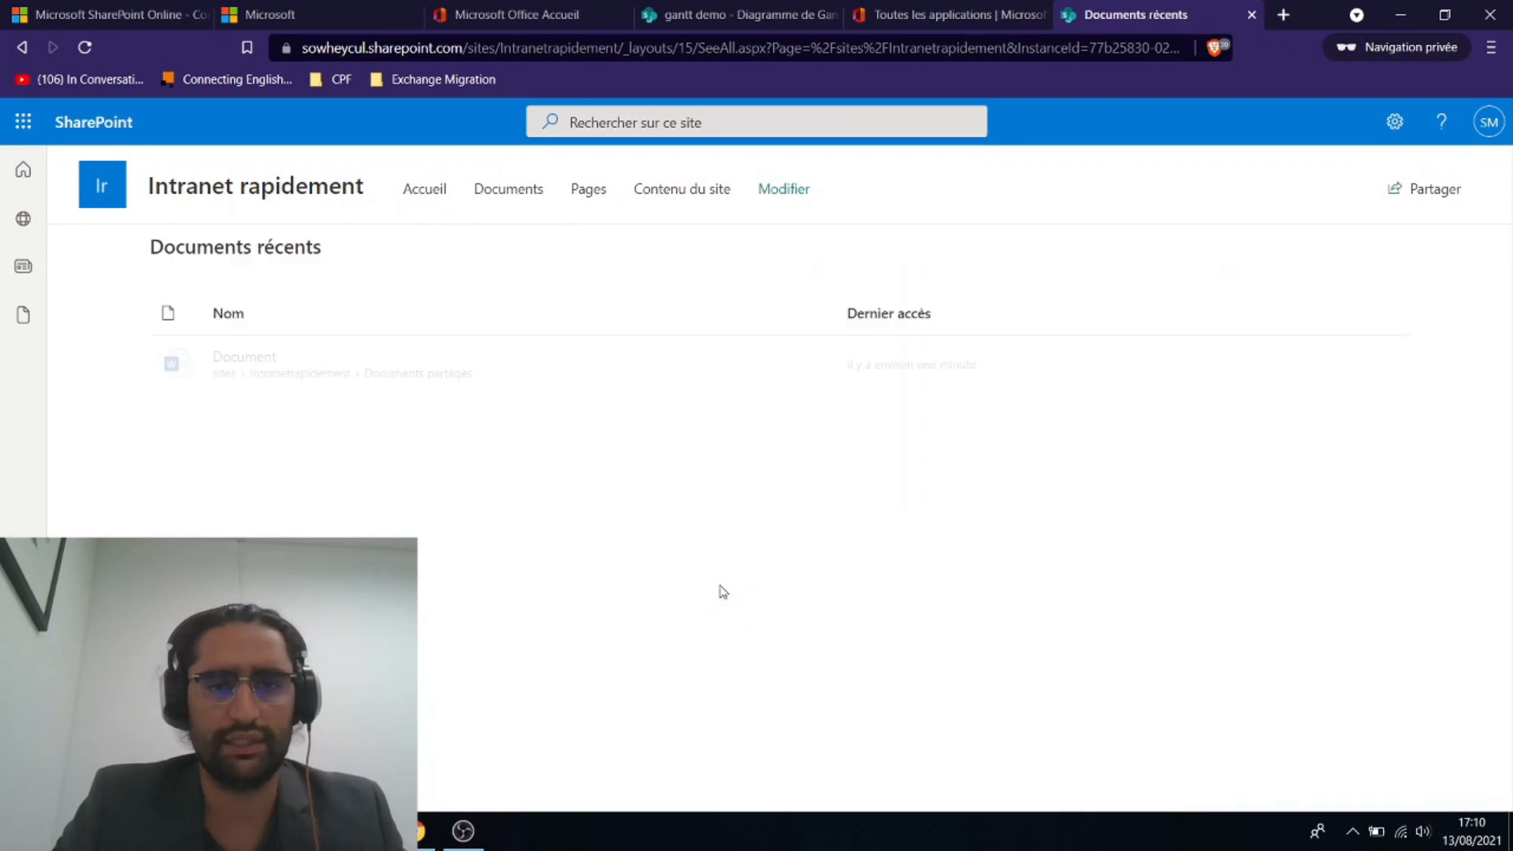
# Go back to the site's home page and create a news post from the Visuel template
pyautogui.click(25, 49)
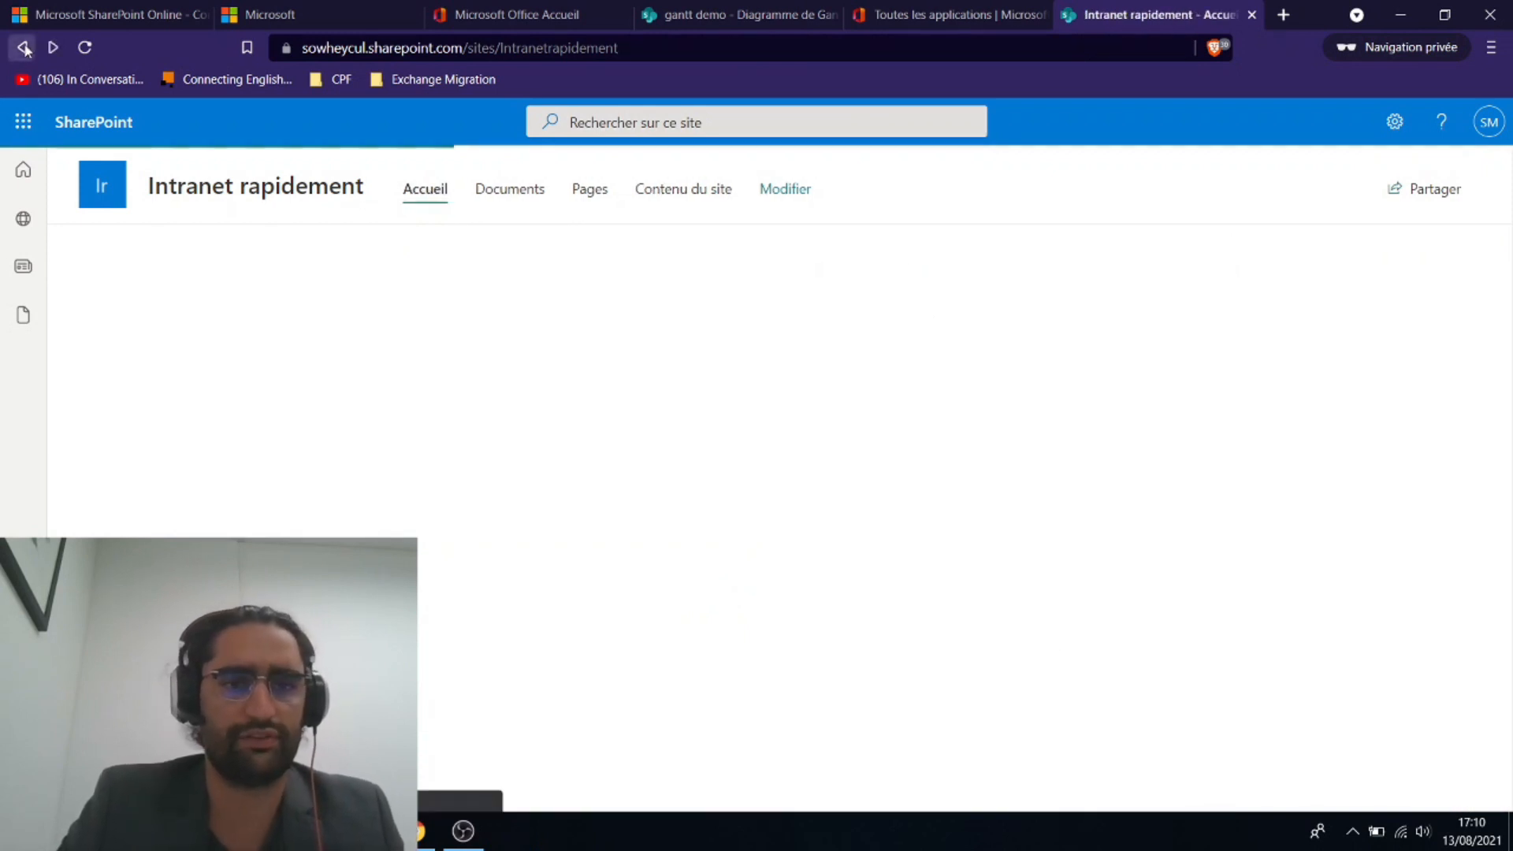
pyautogui.scroll(-2, 417, 632)
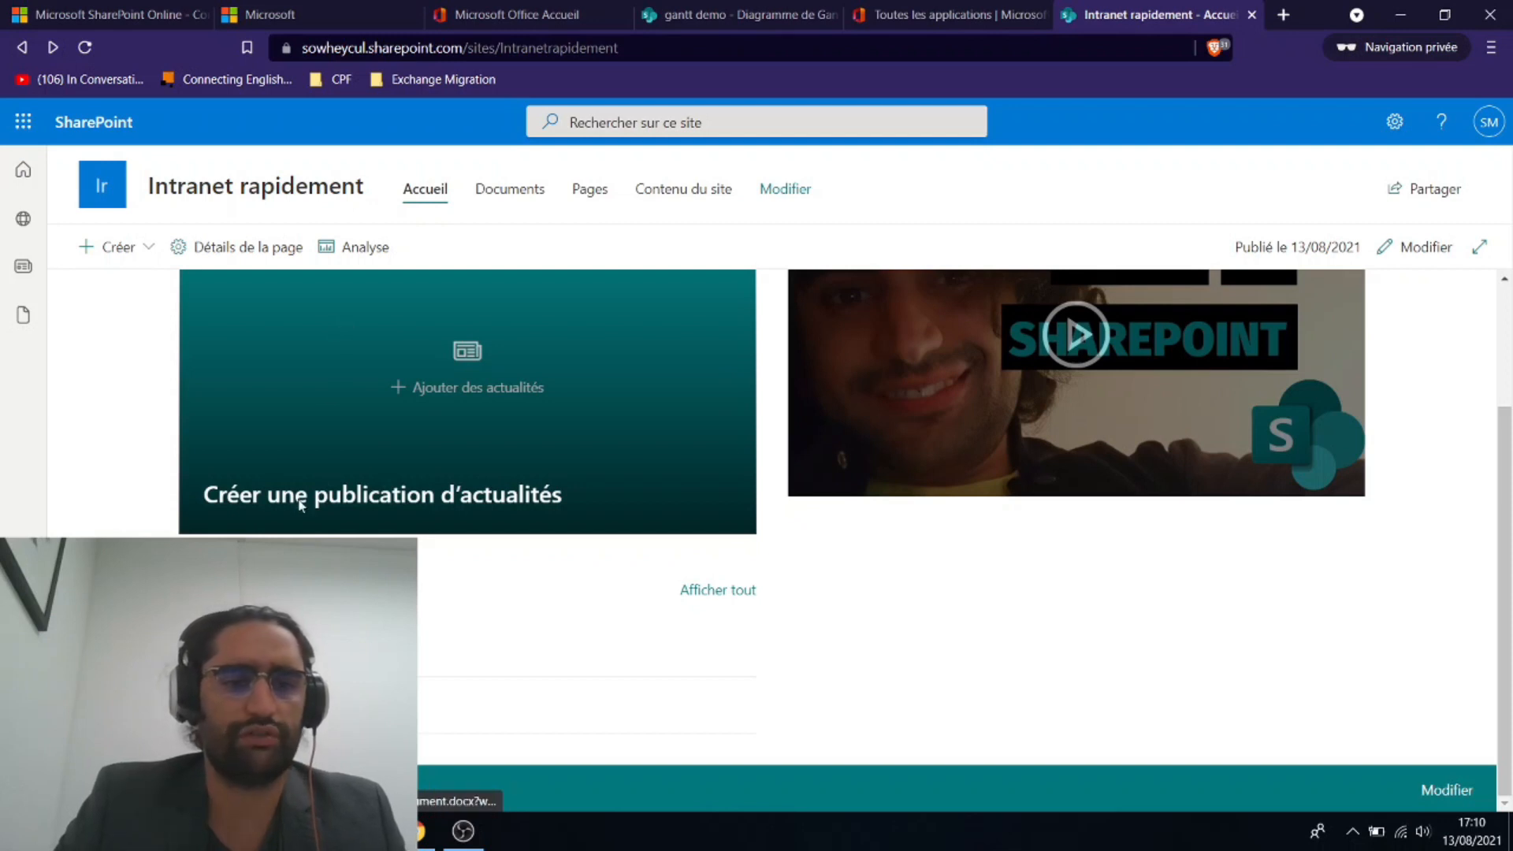
pyautogui.scroll(2, 379, 416)
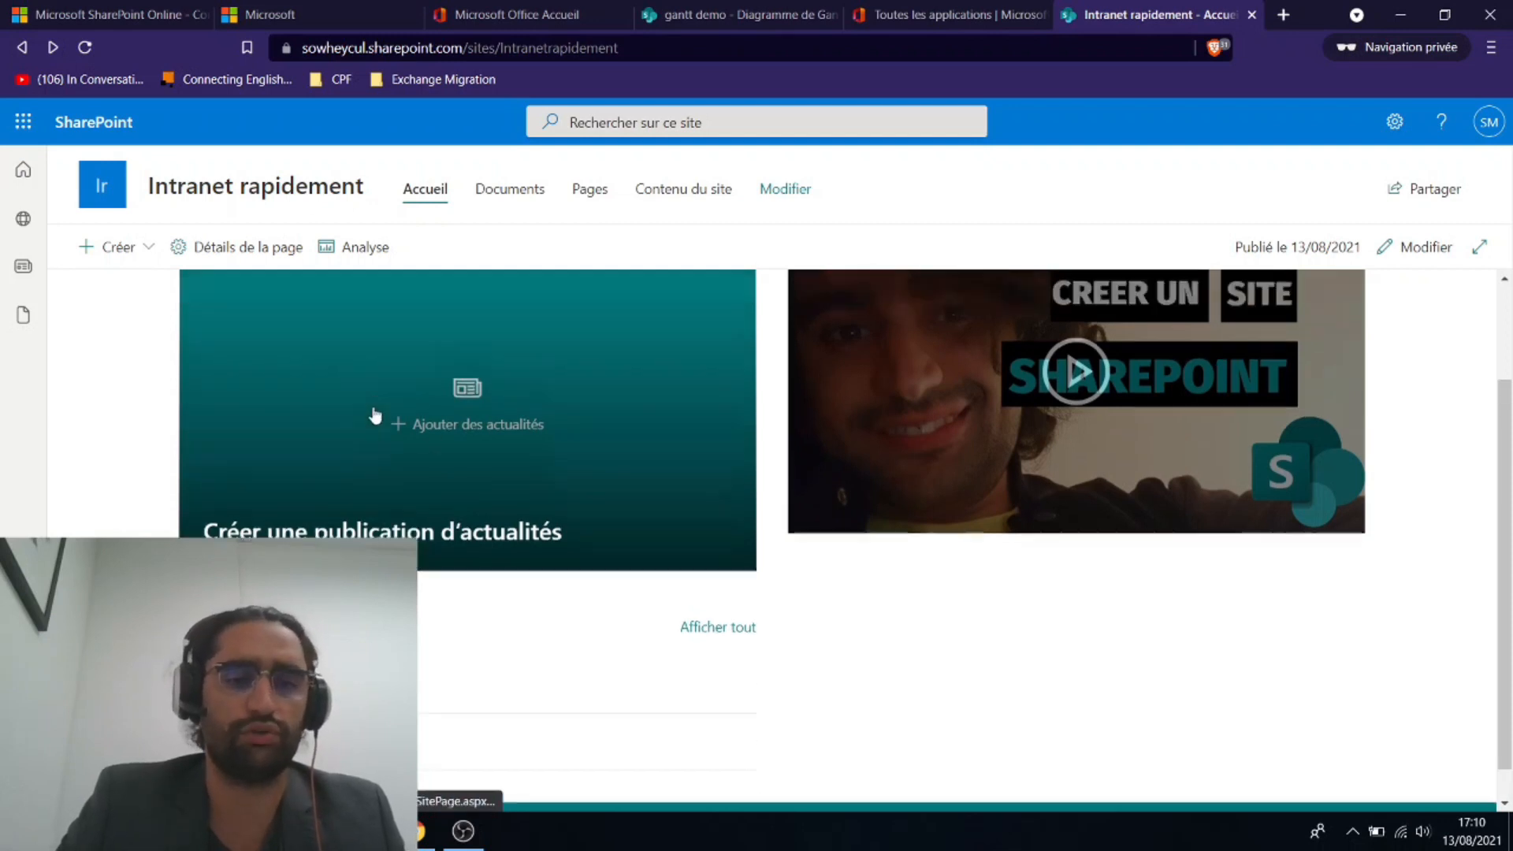
pyautogui.click(452, 558)
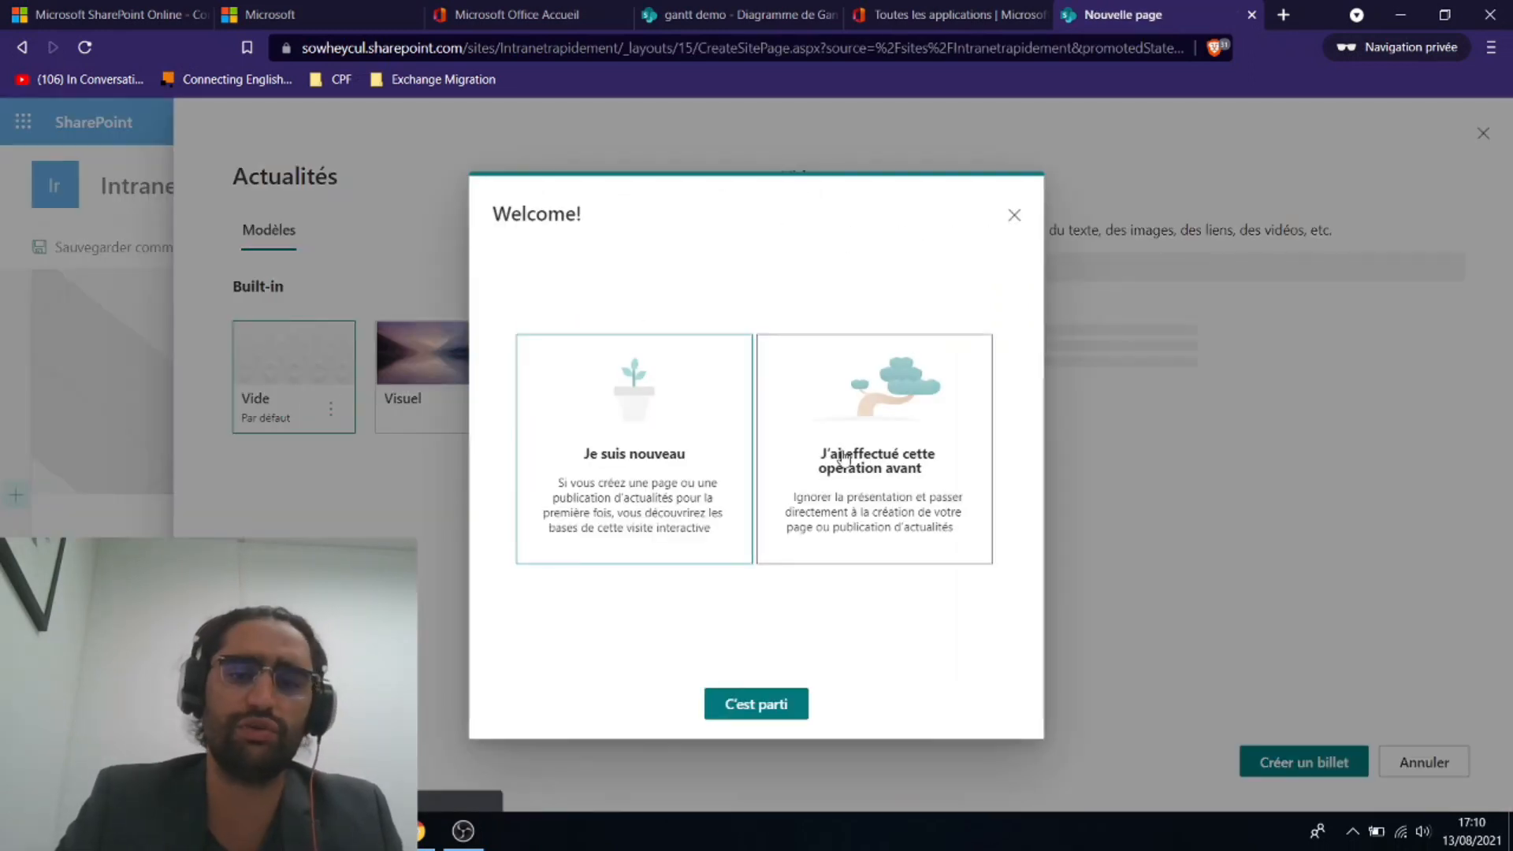
pyautogui.click(766, 721)
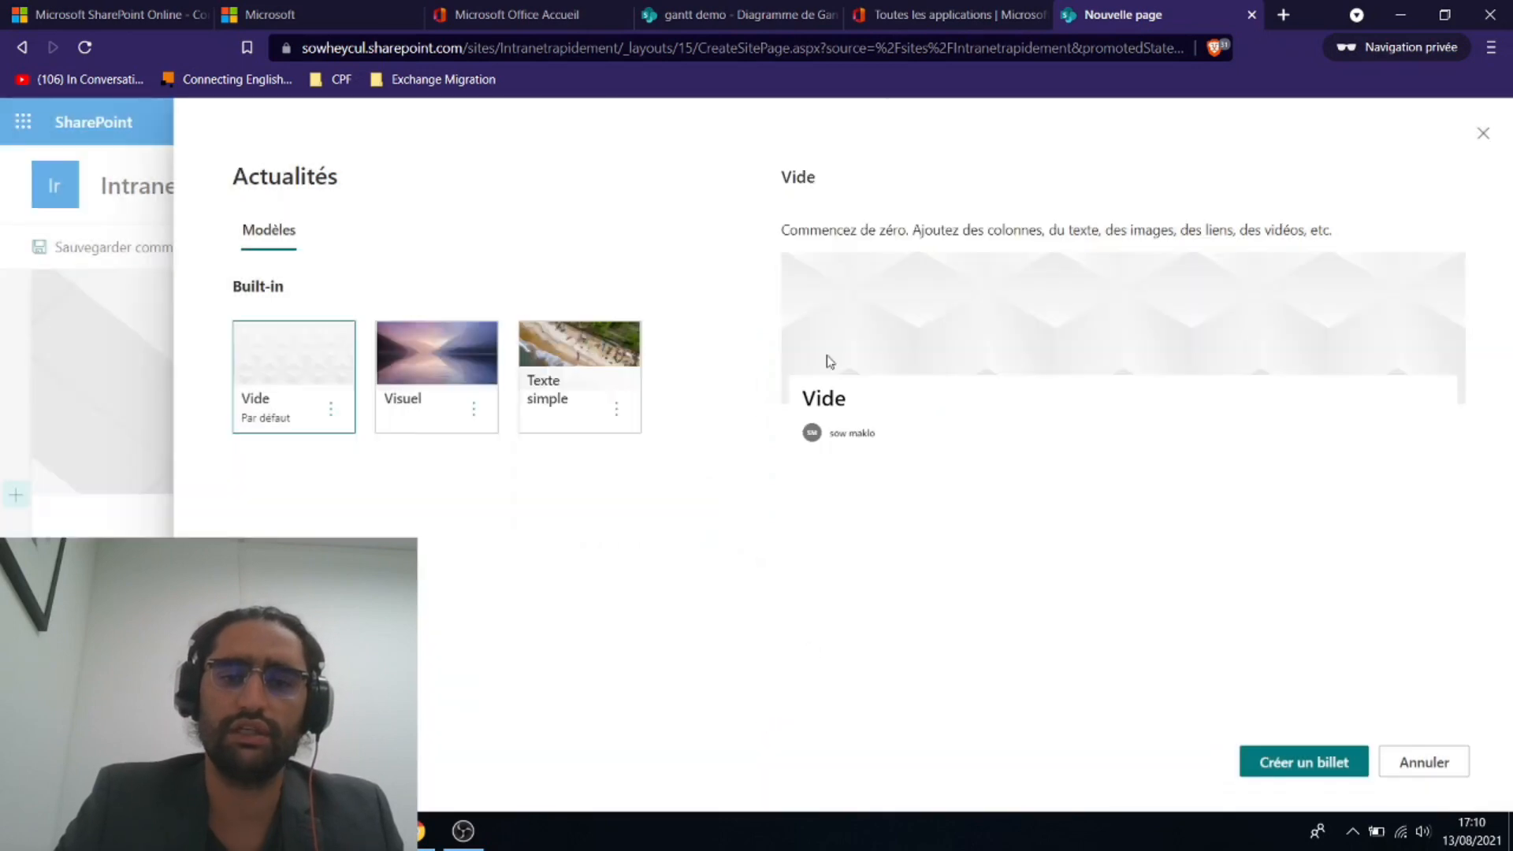
pyautogui.click(1003, 220)
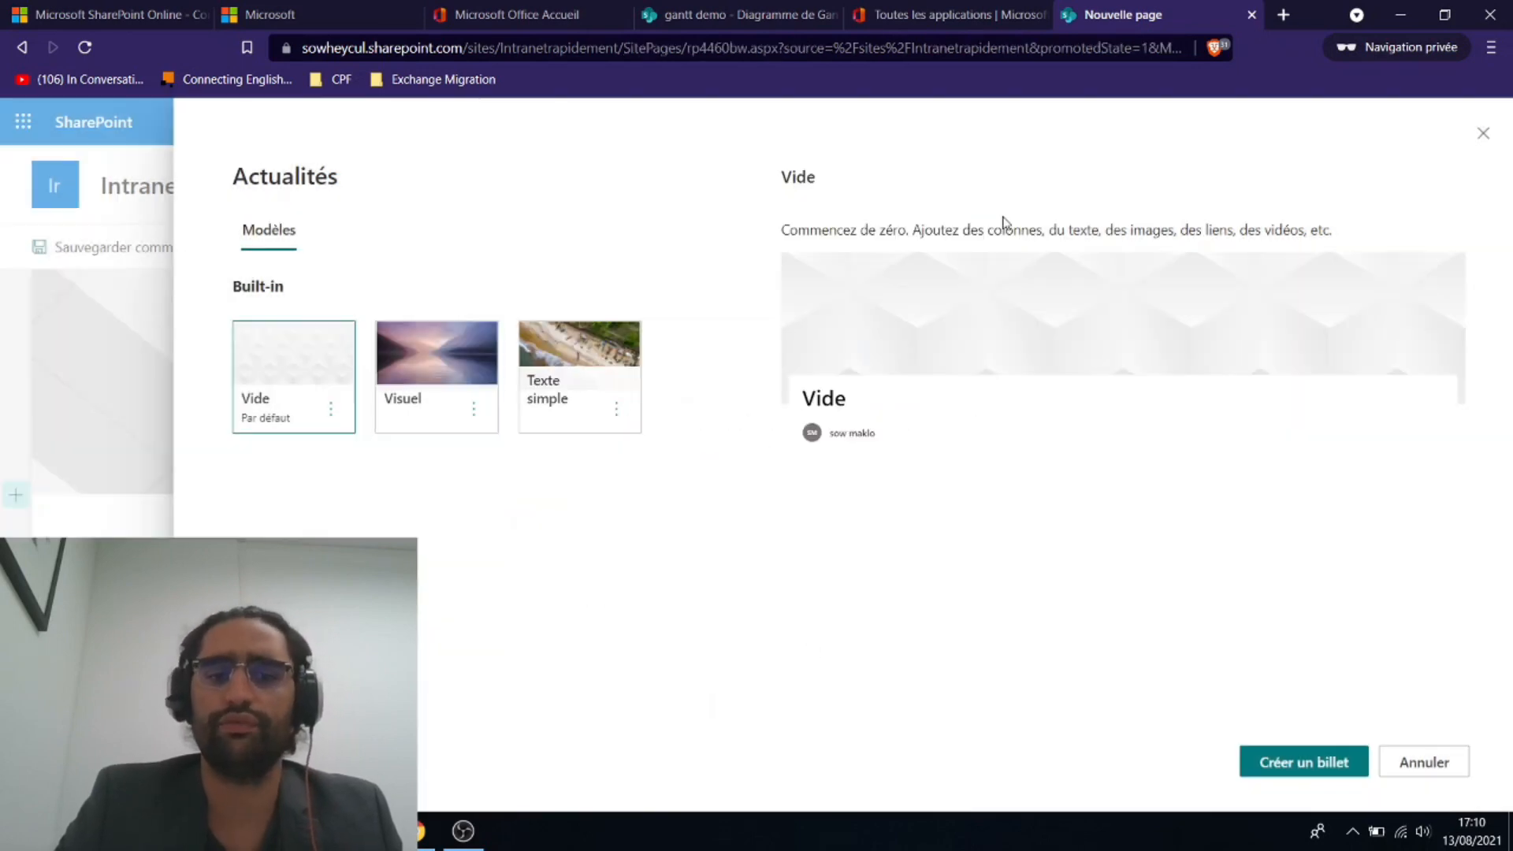
pyautogui.click(463, 381)
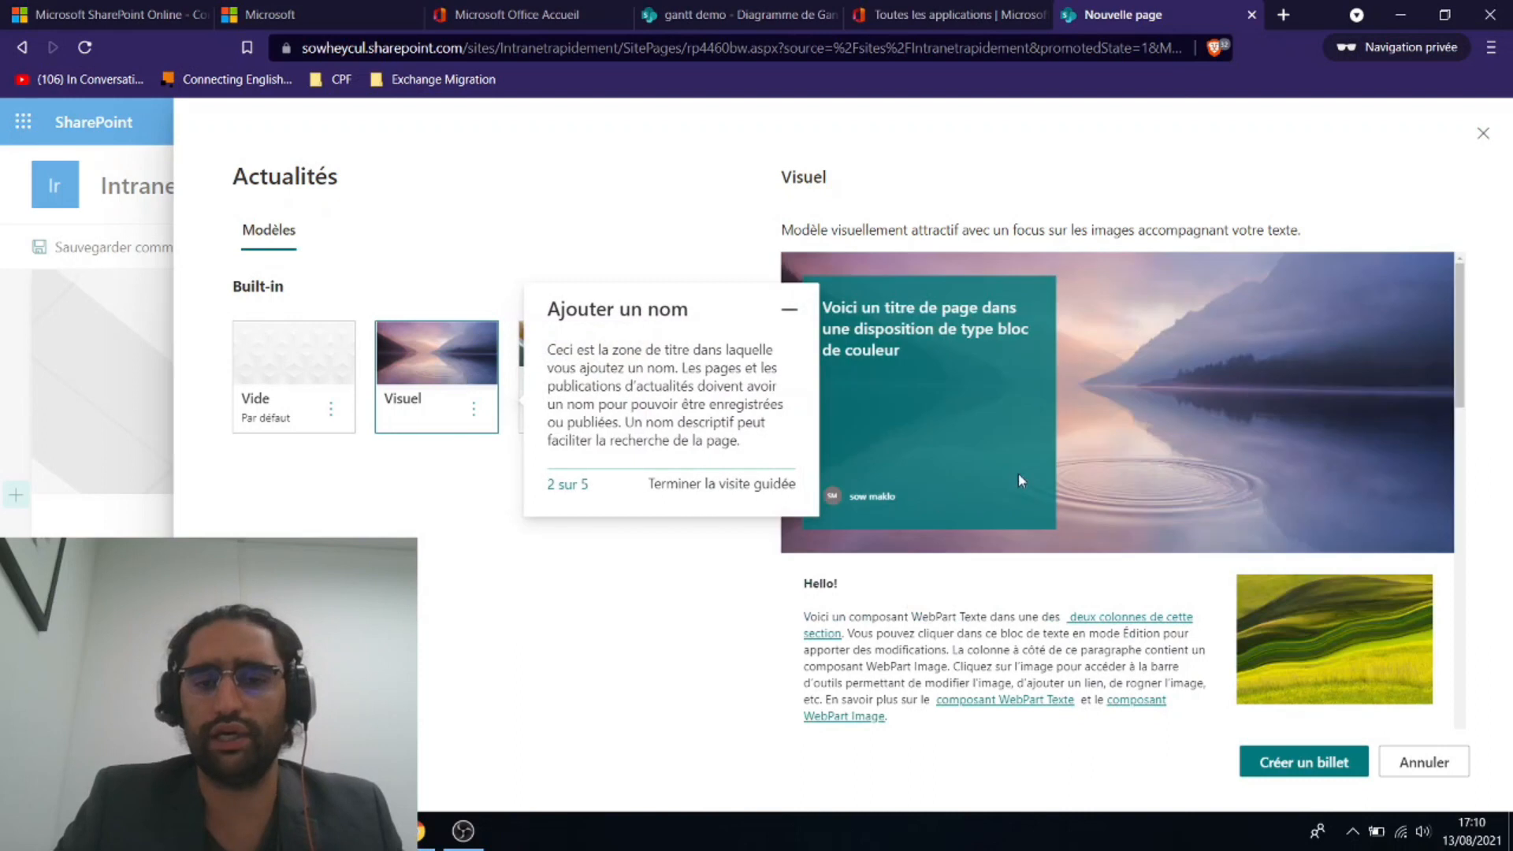
pyautogui.click(1304, 764)
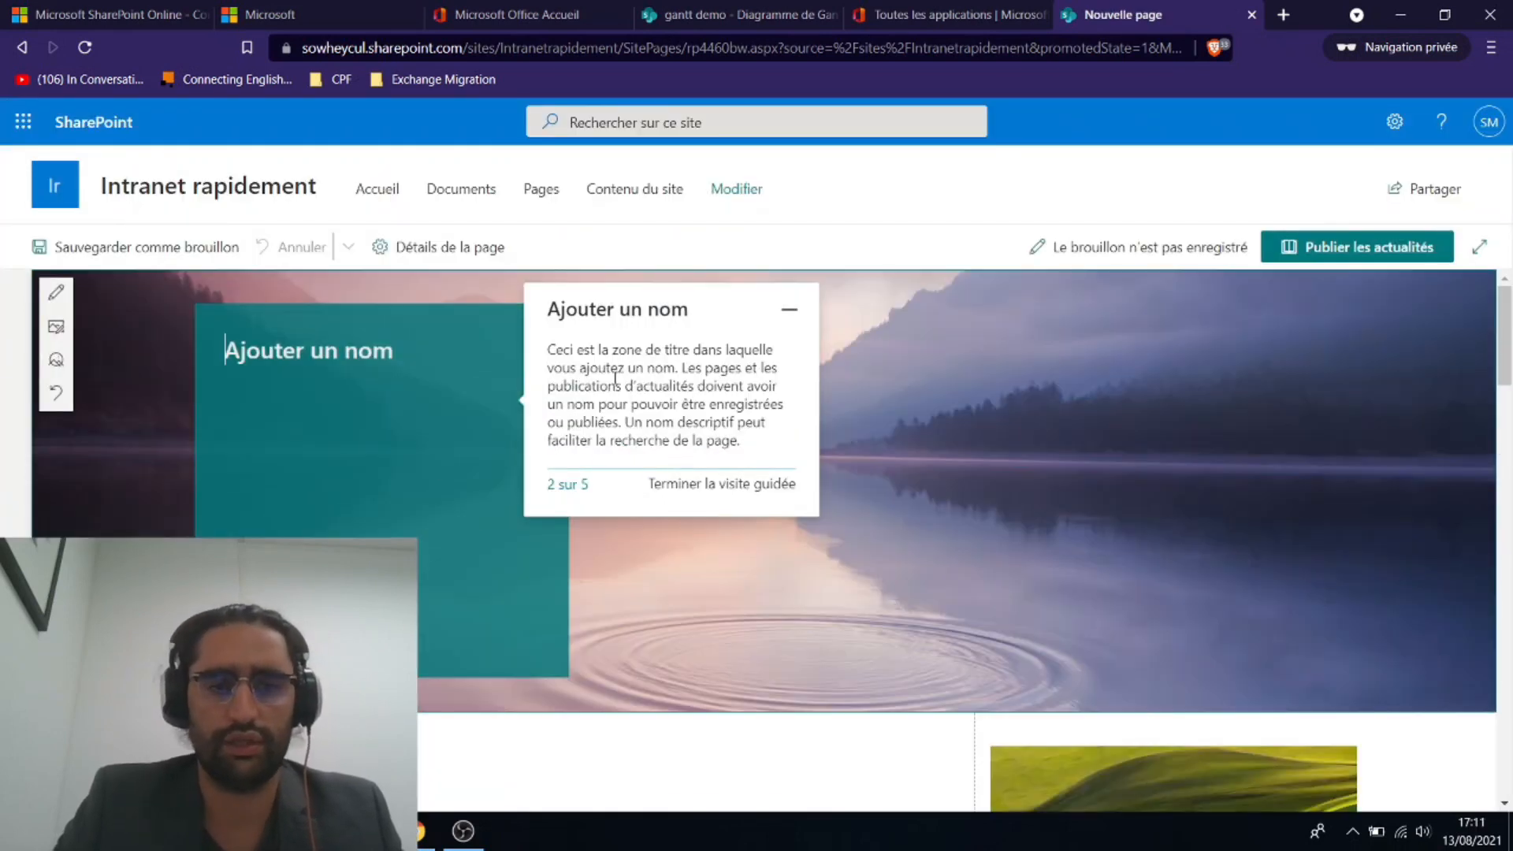
# End the guided tour of page creation in the new post
pyautogui.click(615, 380)
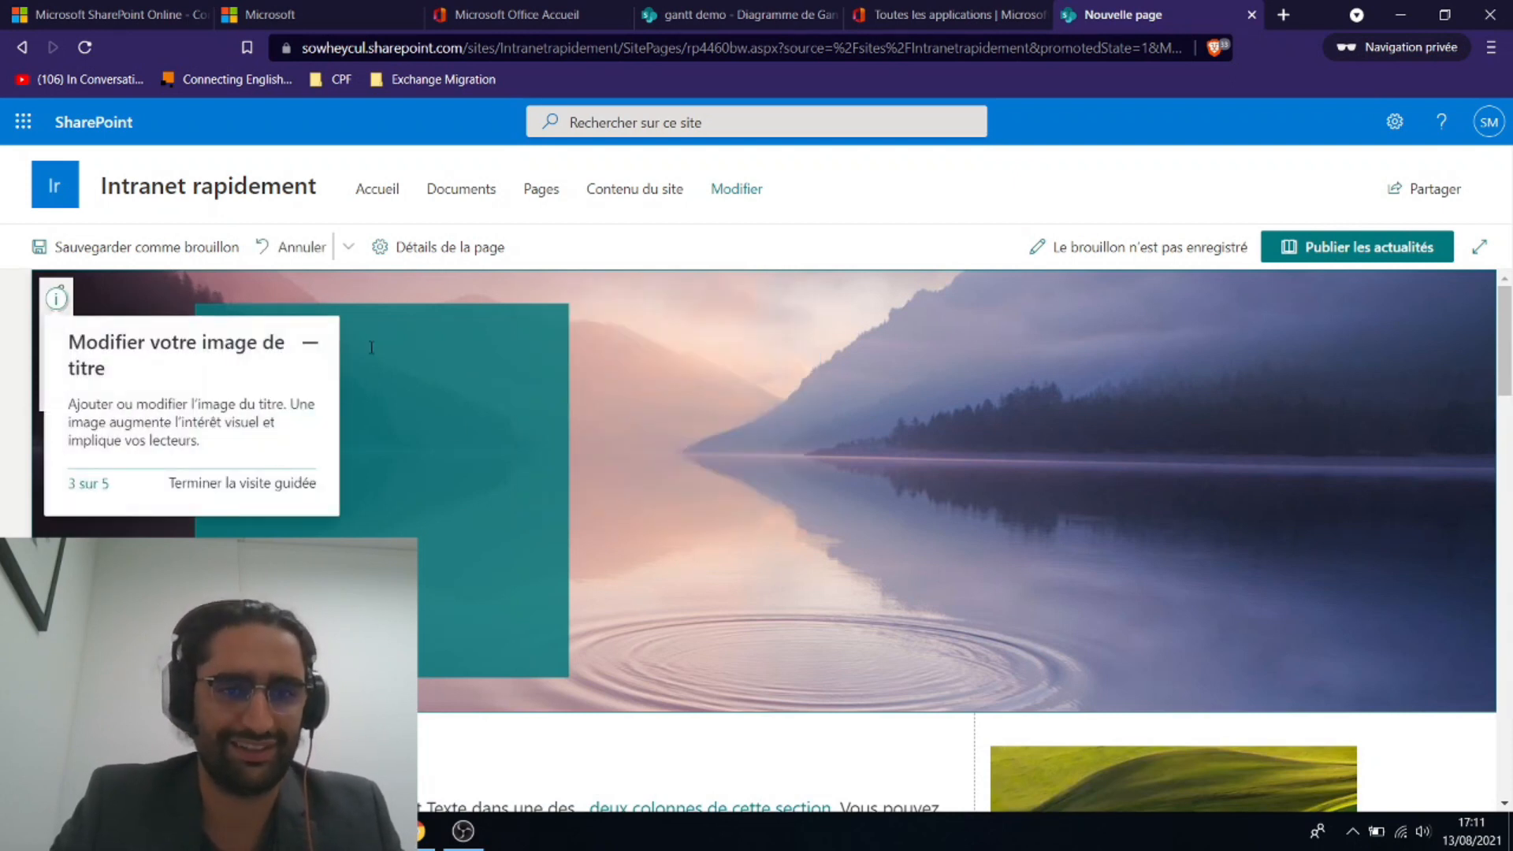
pyautogui.click(263, 484)
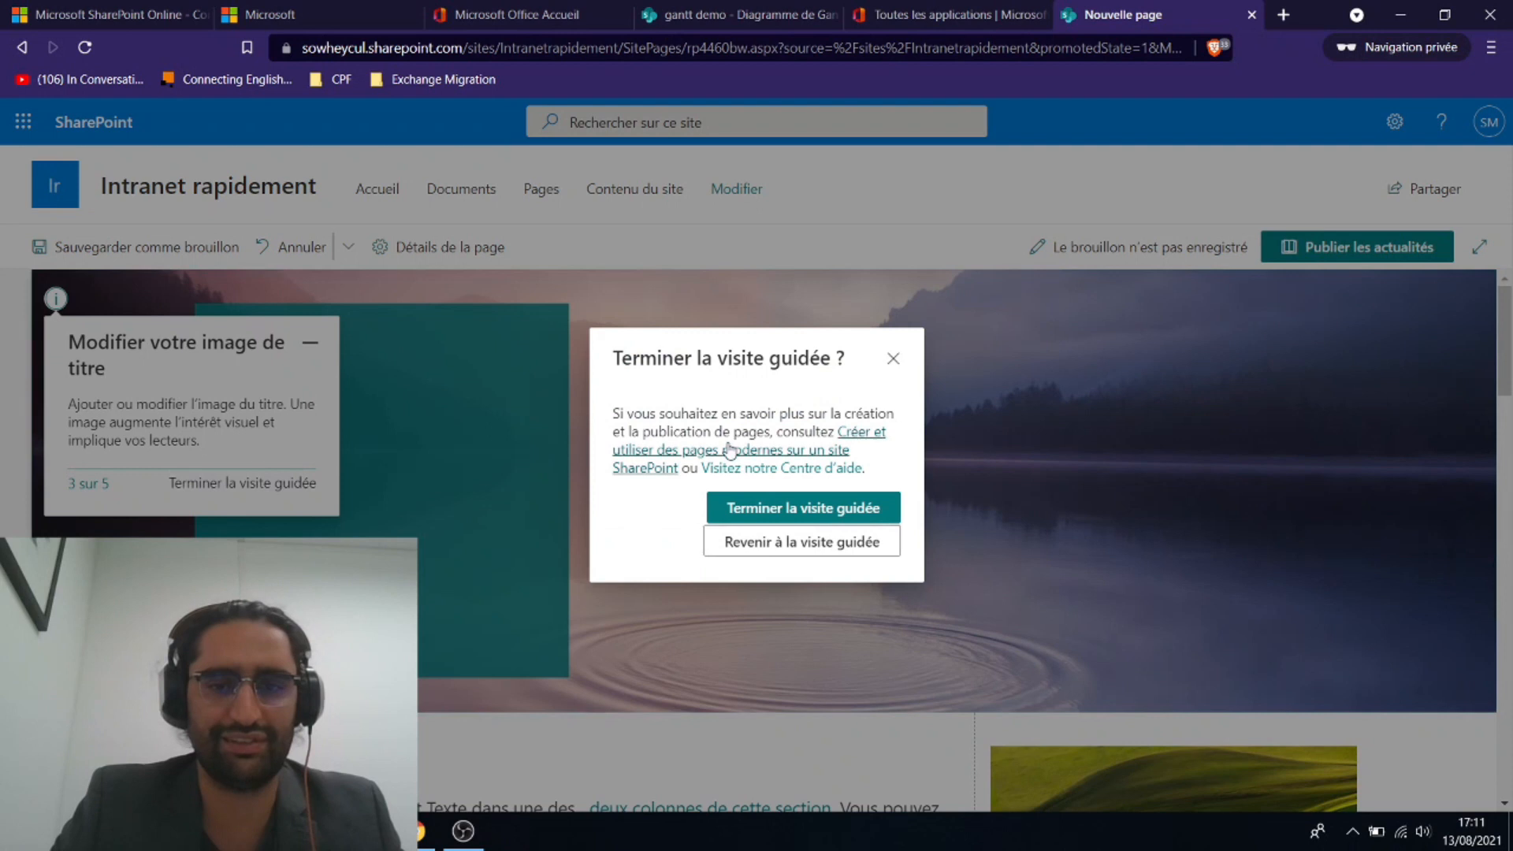
pyautogui.click(792, 510)
# Title the news post "Les nouveautés sur Teams" and publish it
pyautogui.click(312, 354)
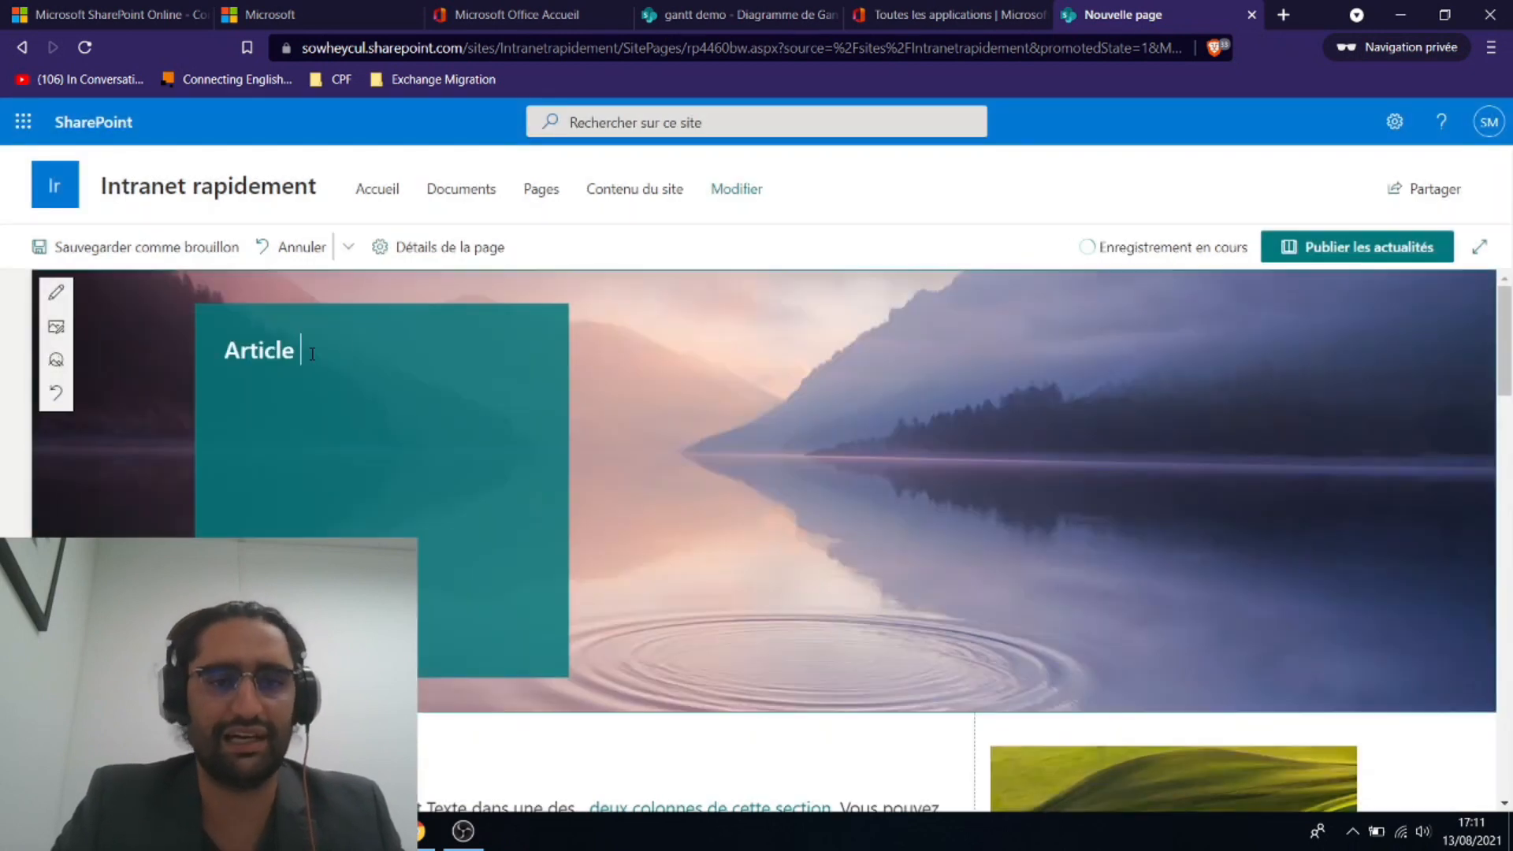
pyautogui.write('qui s')
pyautogui.press('BackSpace')
pyautogui.press('BackSpace')
pyautogui.press('BackSpace')
pyautogui.press('BackSpace')
pyautogui.press('BackSpace')
pyautogui.press('BackSpace')
pyautogui.press('BackSpace')
pyautogui.press('BackSpace')
pyautogui.press('BackSpace')
pyautogui.press('BackSpace')
pyautogui.press('BackSpace')
pyautogui.press('BackSpace')
pyautogui.press('BackSpace')
pyautogui.press('BackSpace')
pyautogui.press('BackSpace')
pyautogui.write('Les nouveautés sur Teams')
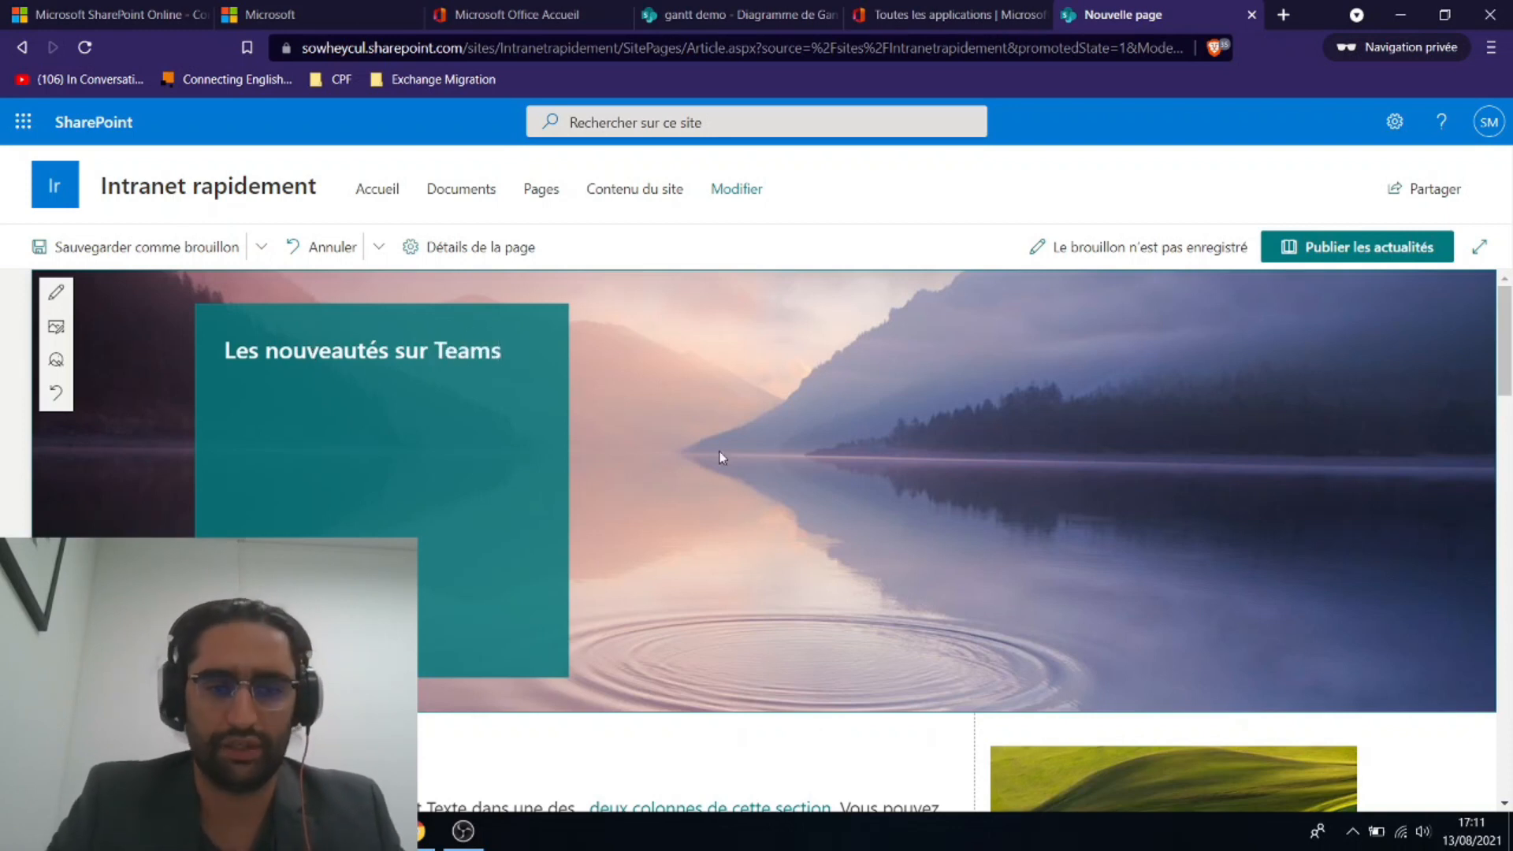
pyautogui.scroll(-2, 674, 511)
pyautogui.scroll(2, 674, 511)
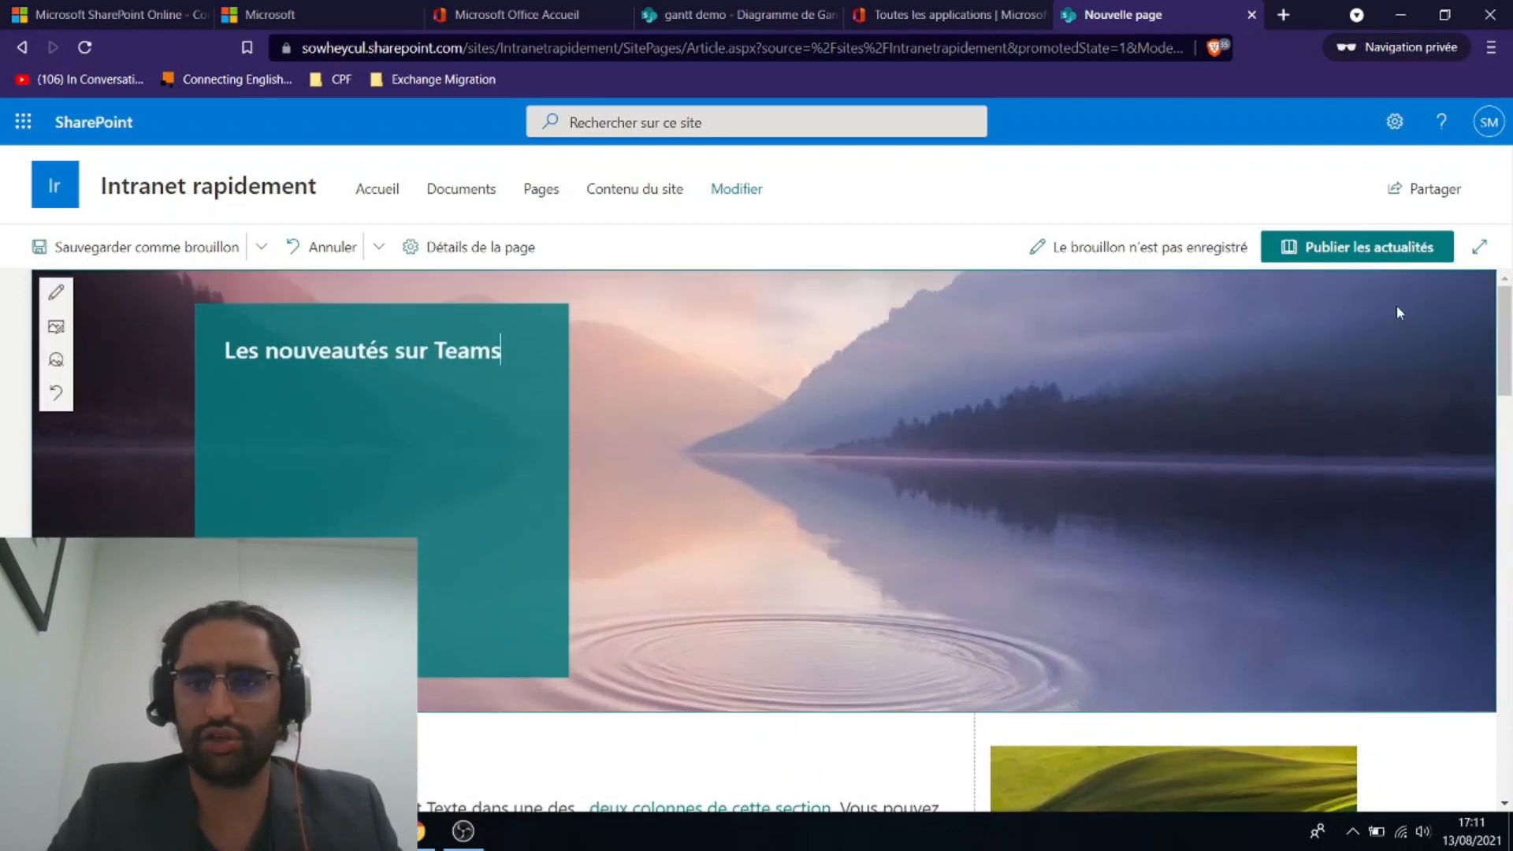
pyautogui.click(1341, 246)
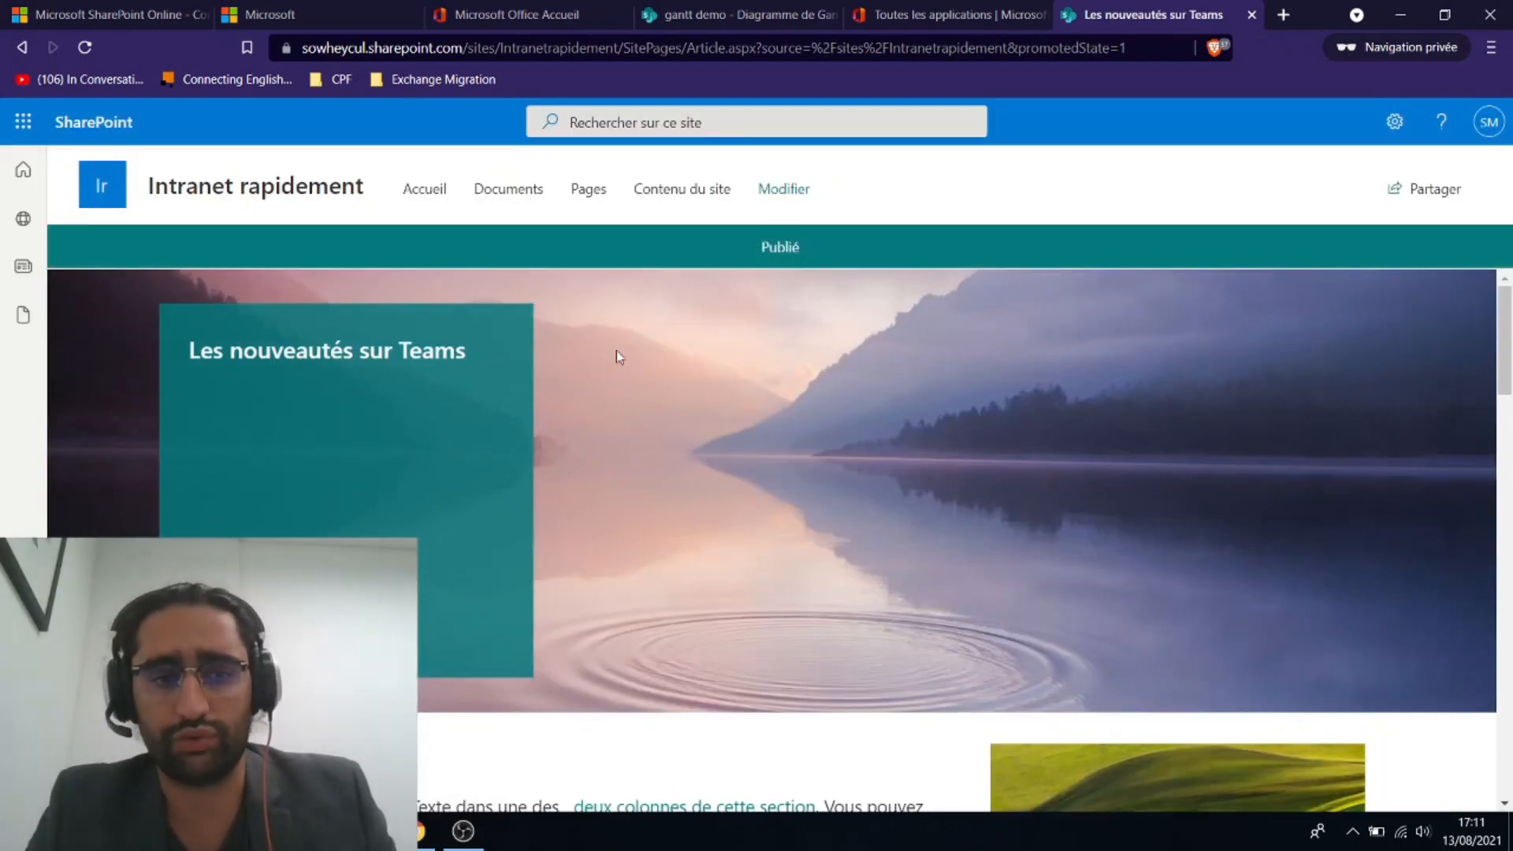
# Return to the site's home page and create a second news post from the Visuel template
pyautogui.click(117, 189)
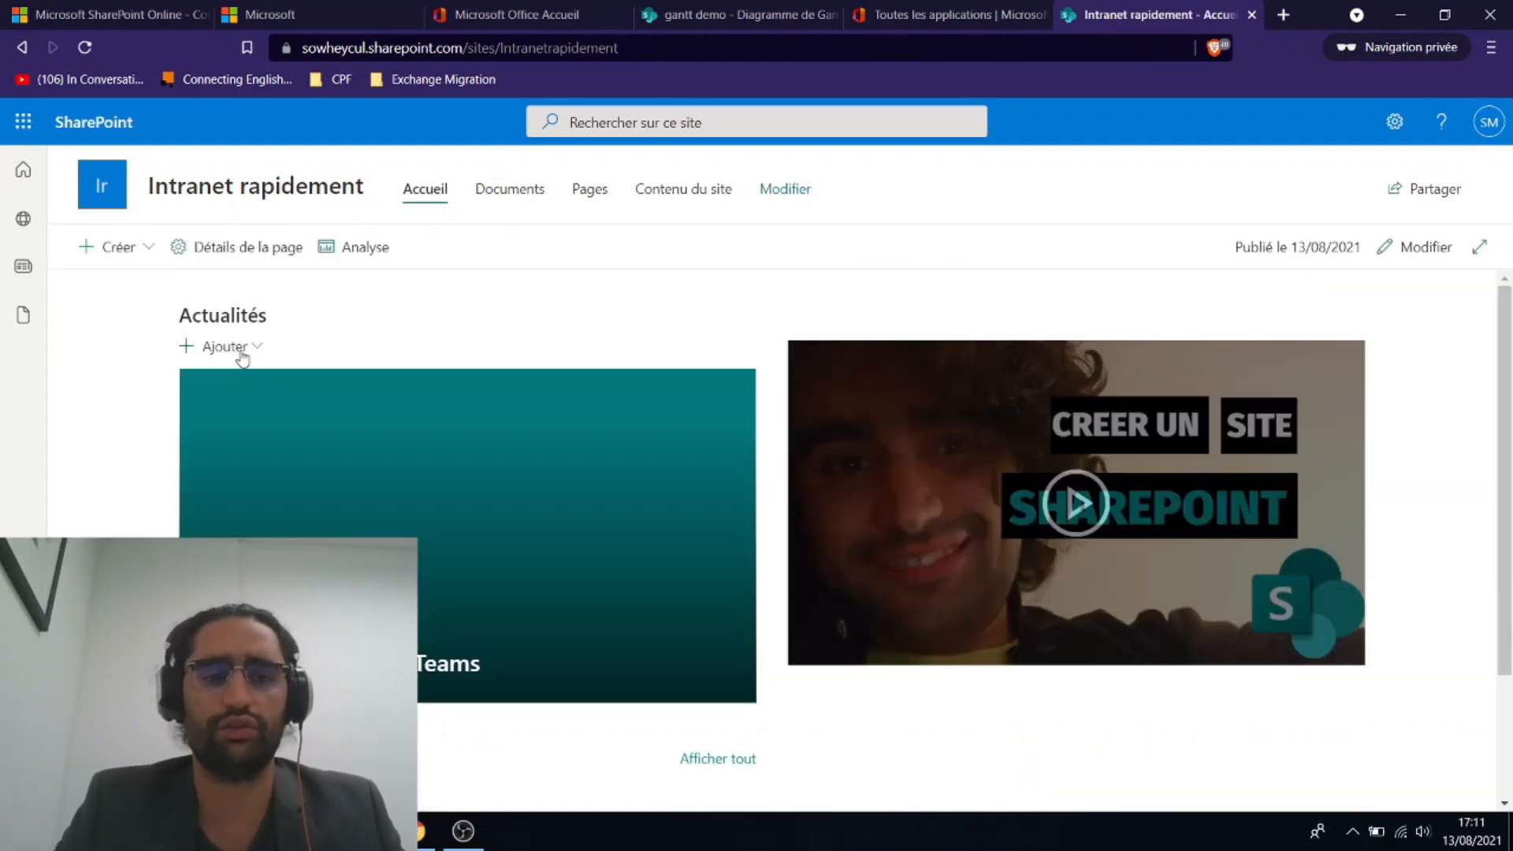
pyautogui.click(240, 351)
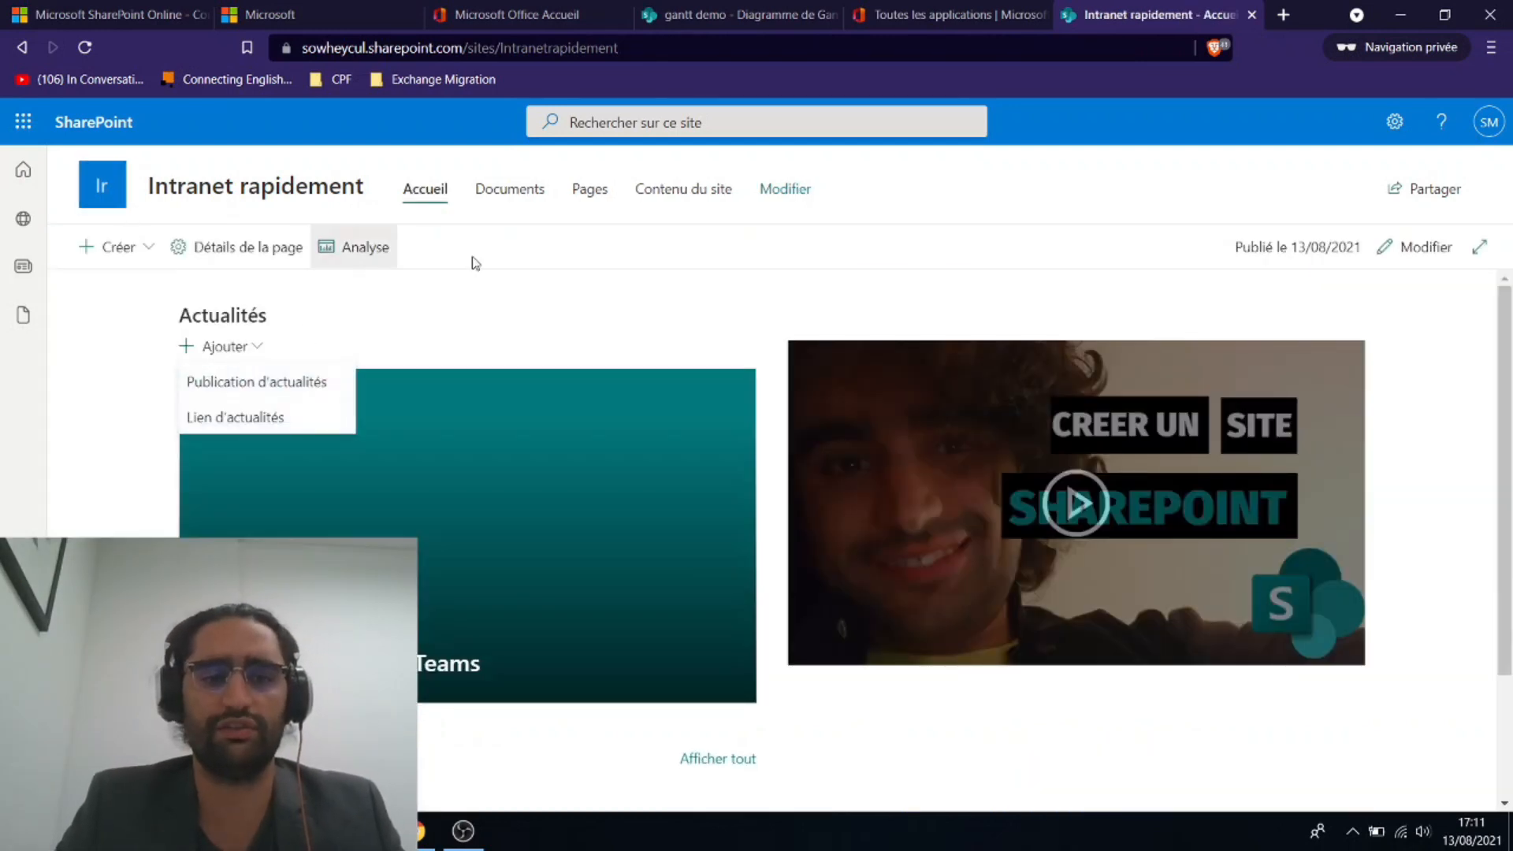
pyautogui.click(258, 353)
pyautogui.click(253, 351)
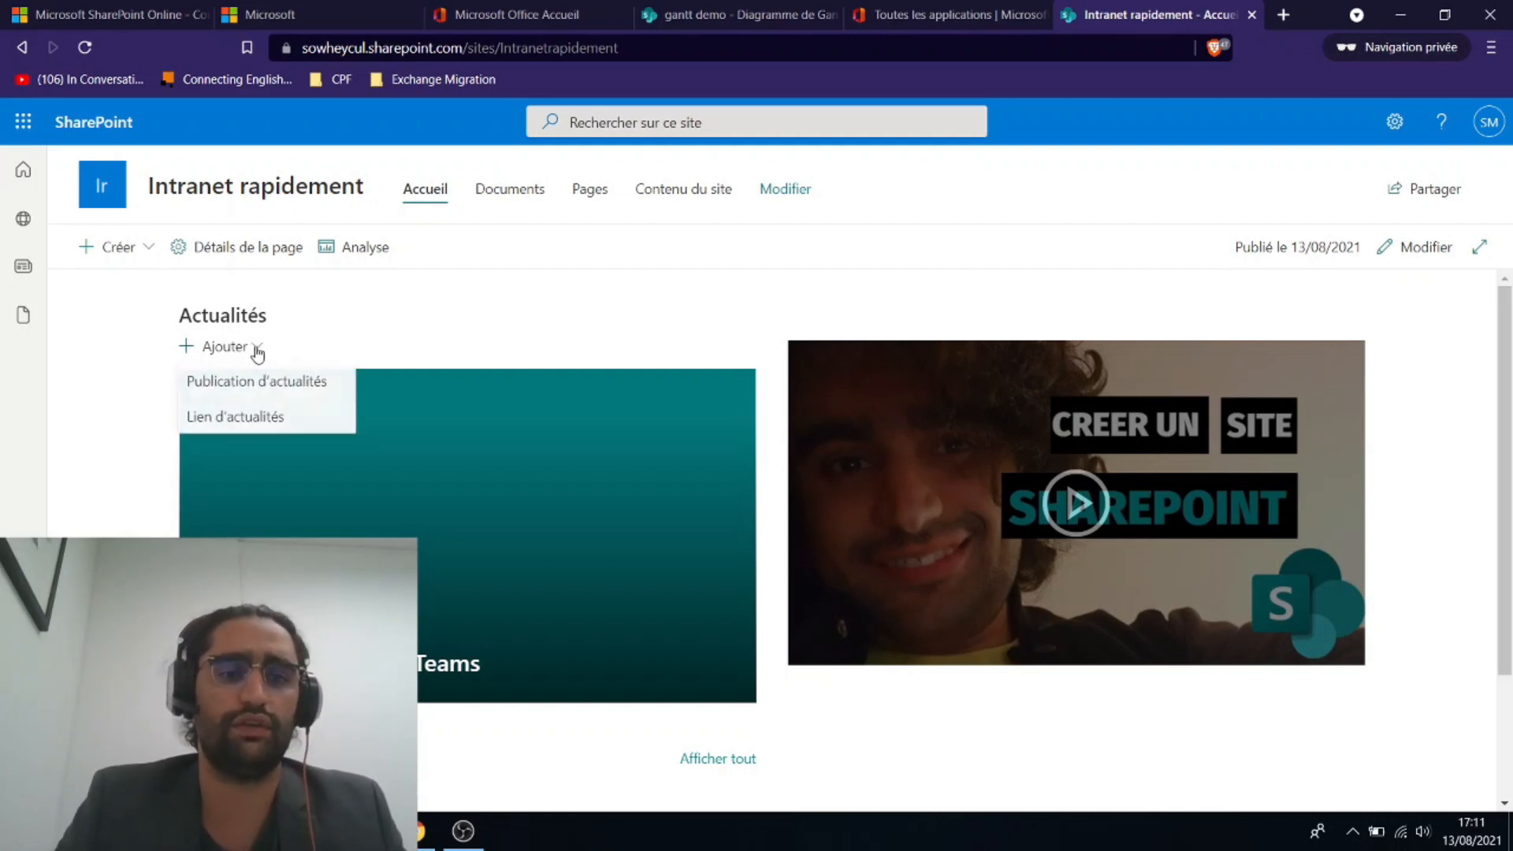
pyautogui.click(259, 383)
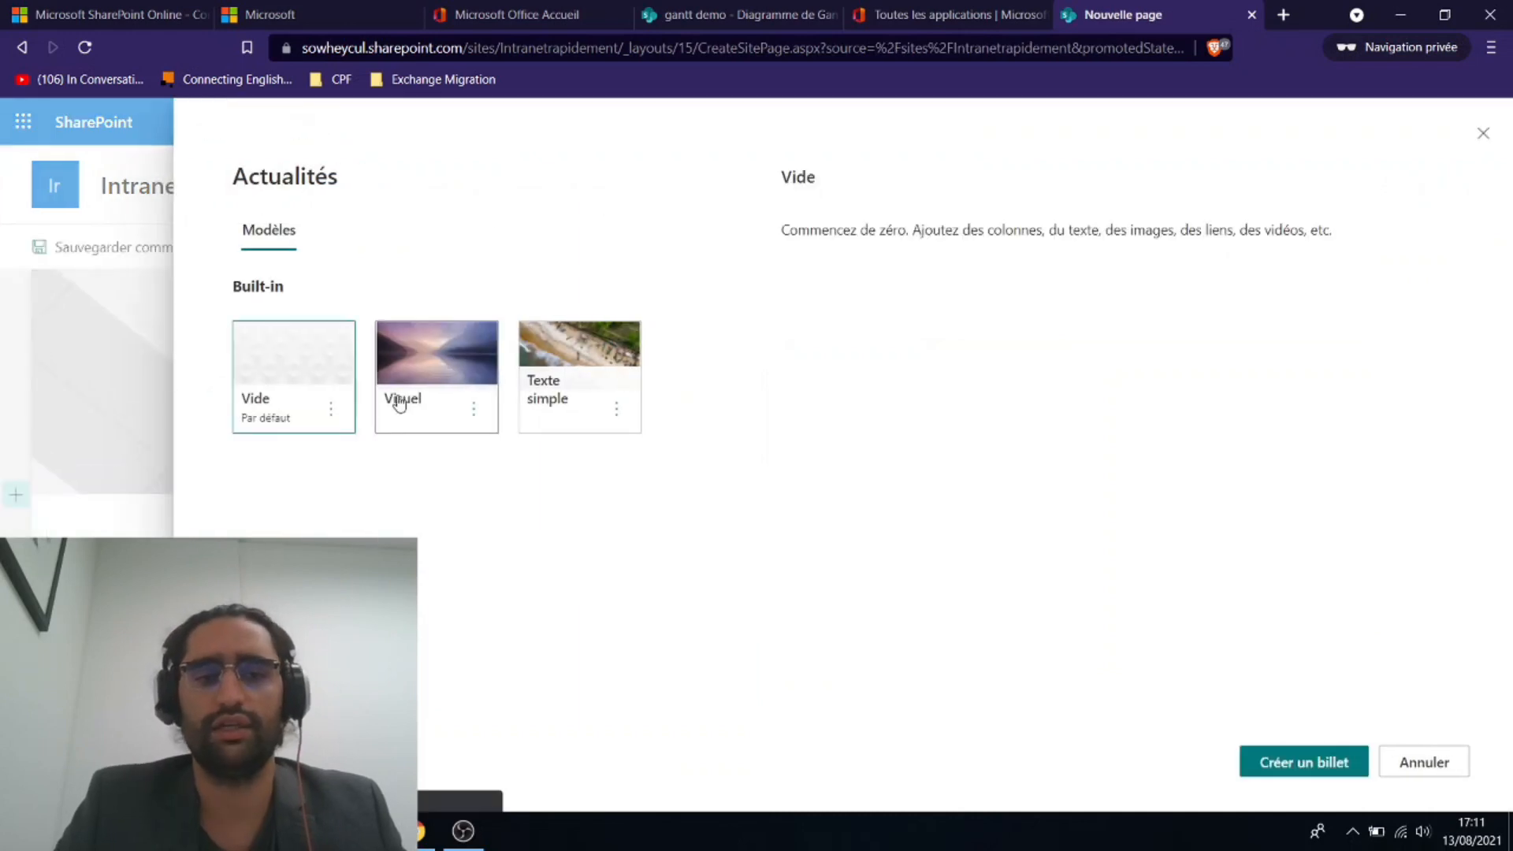
pyautogui.click(402, 401)
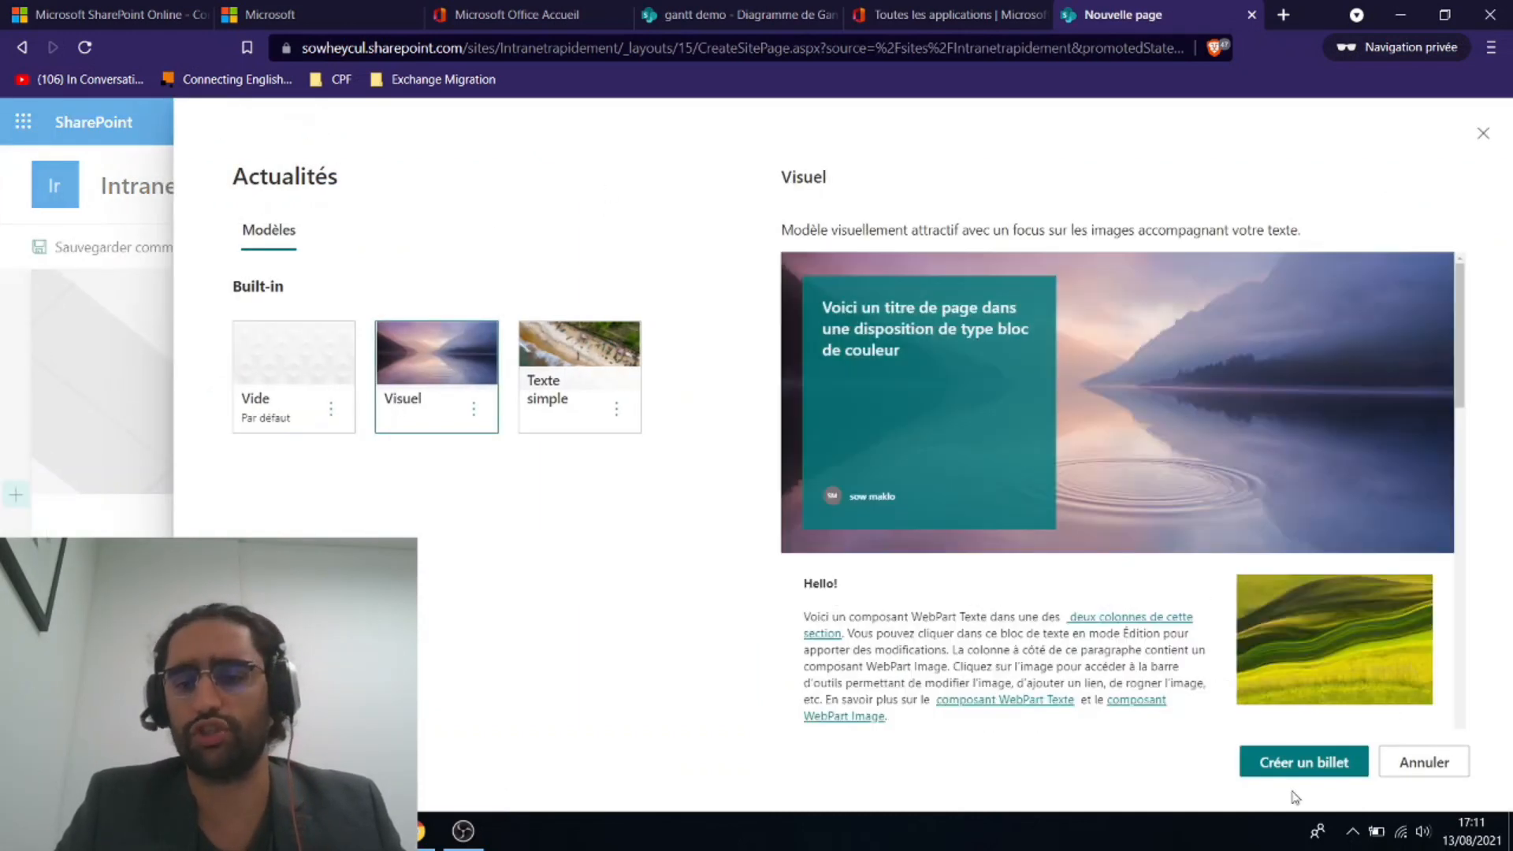
pyautogui.click(1297, 762)
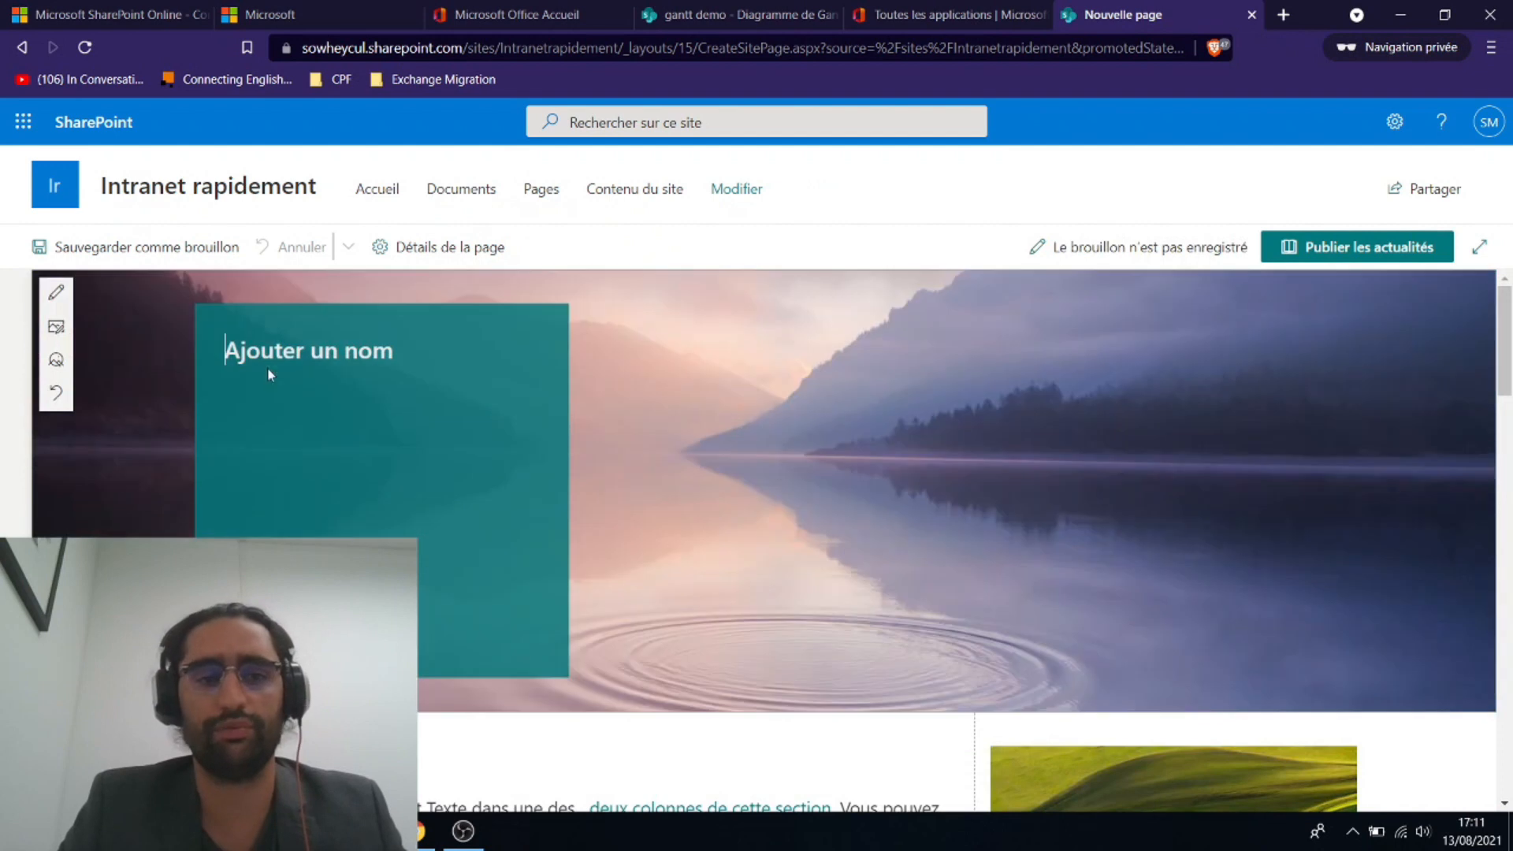
# Replace the post's title image with the stock image of the smiling woman in glasses from the Succès category
pyautogui.click(60, 293)
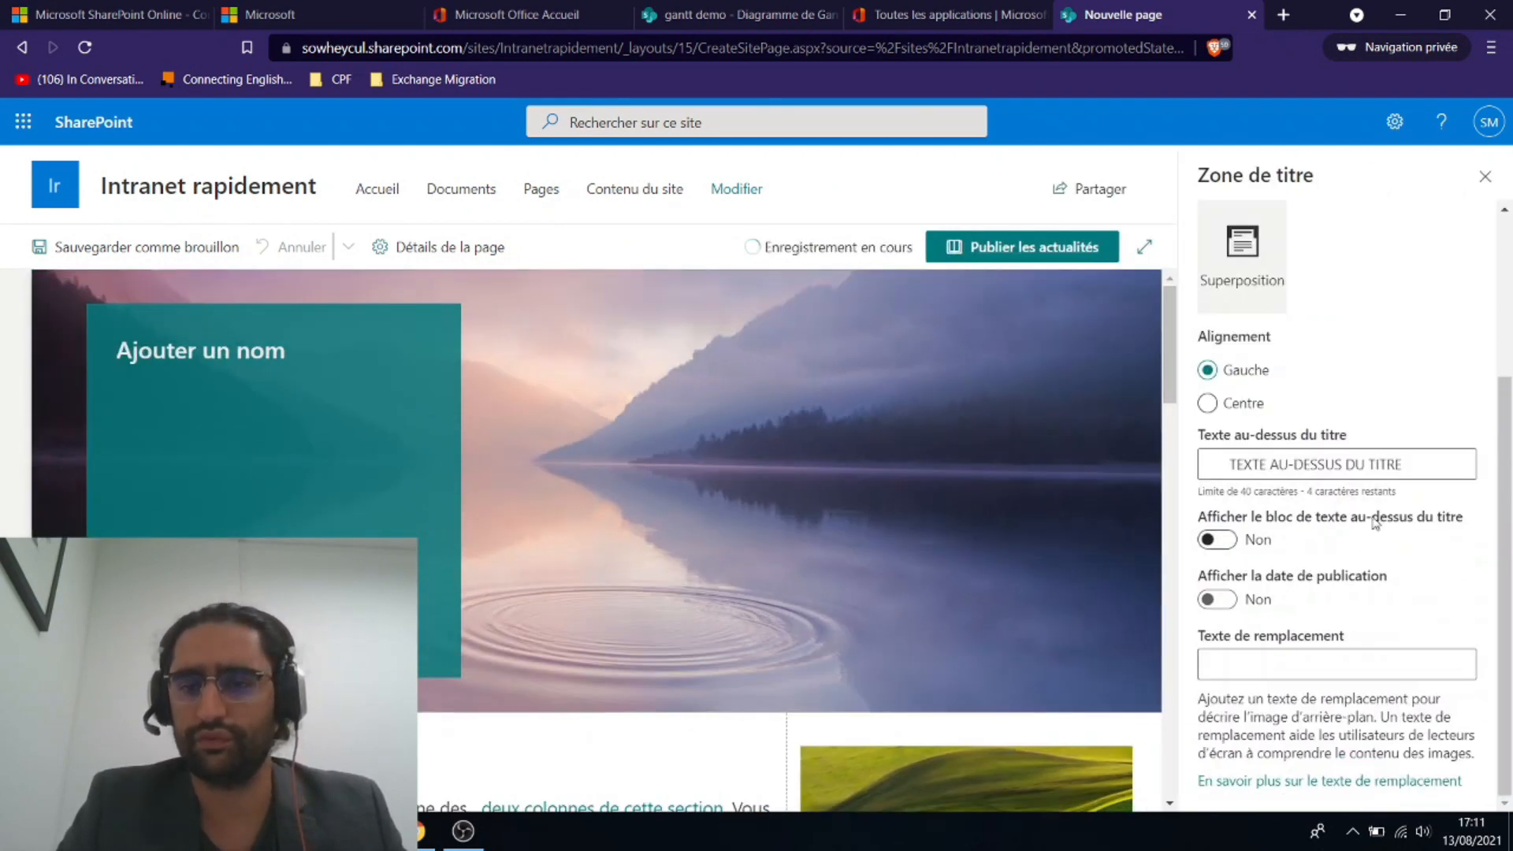
pyautogui.click(56, 326)
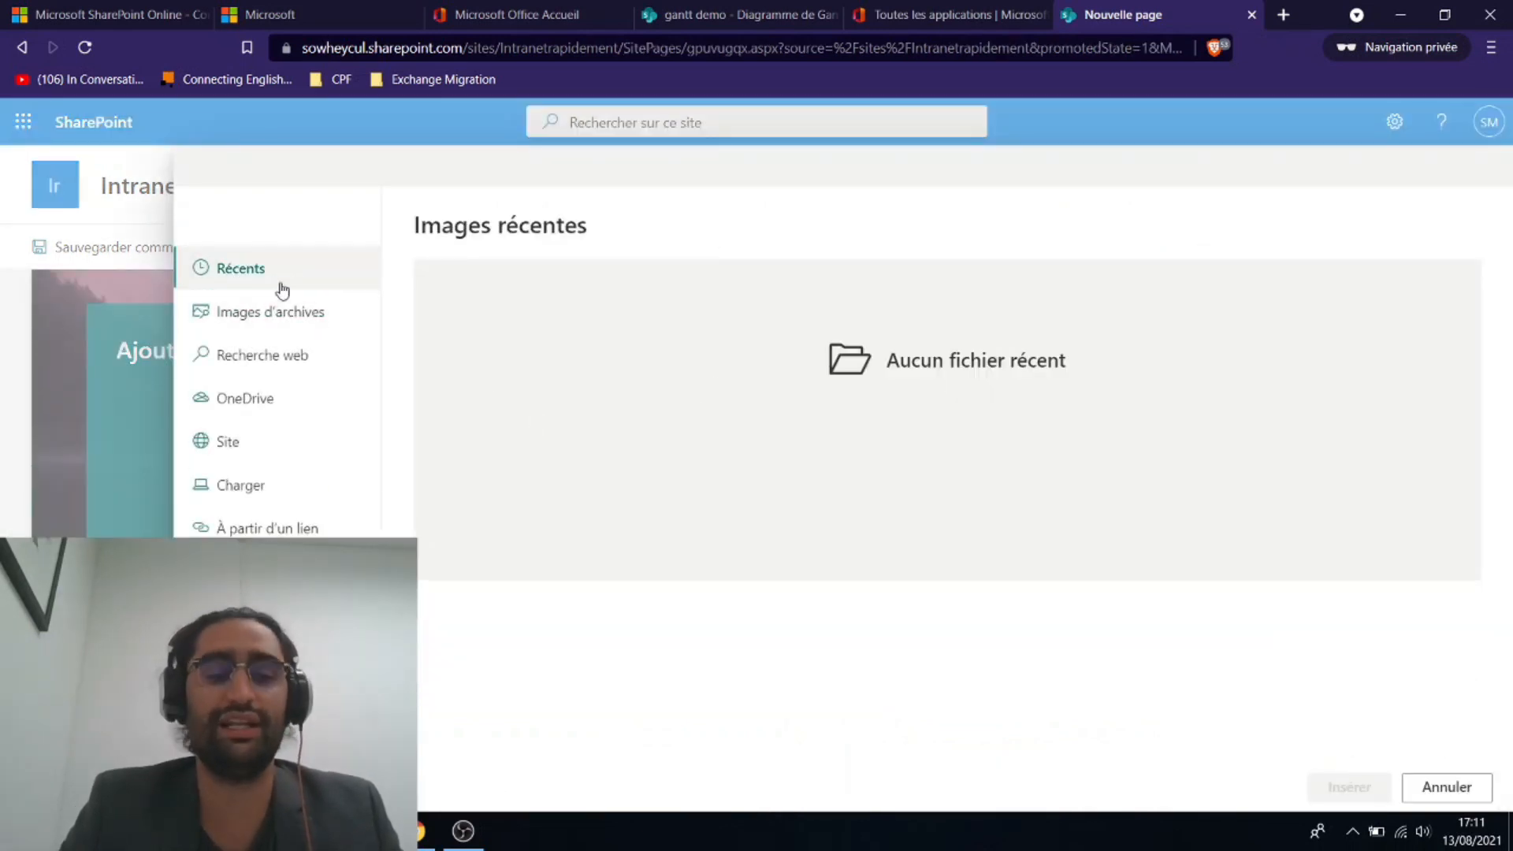
pyautogui.click(253, 312)
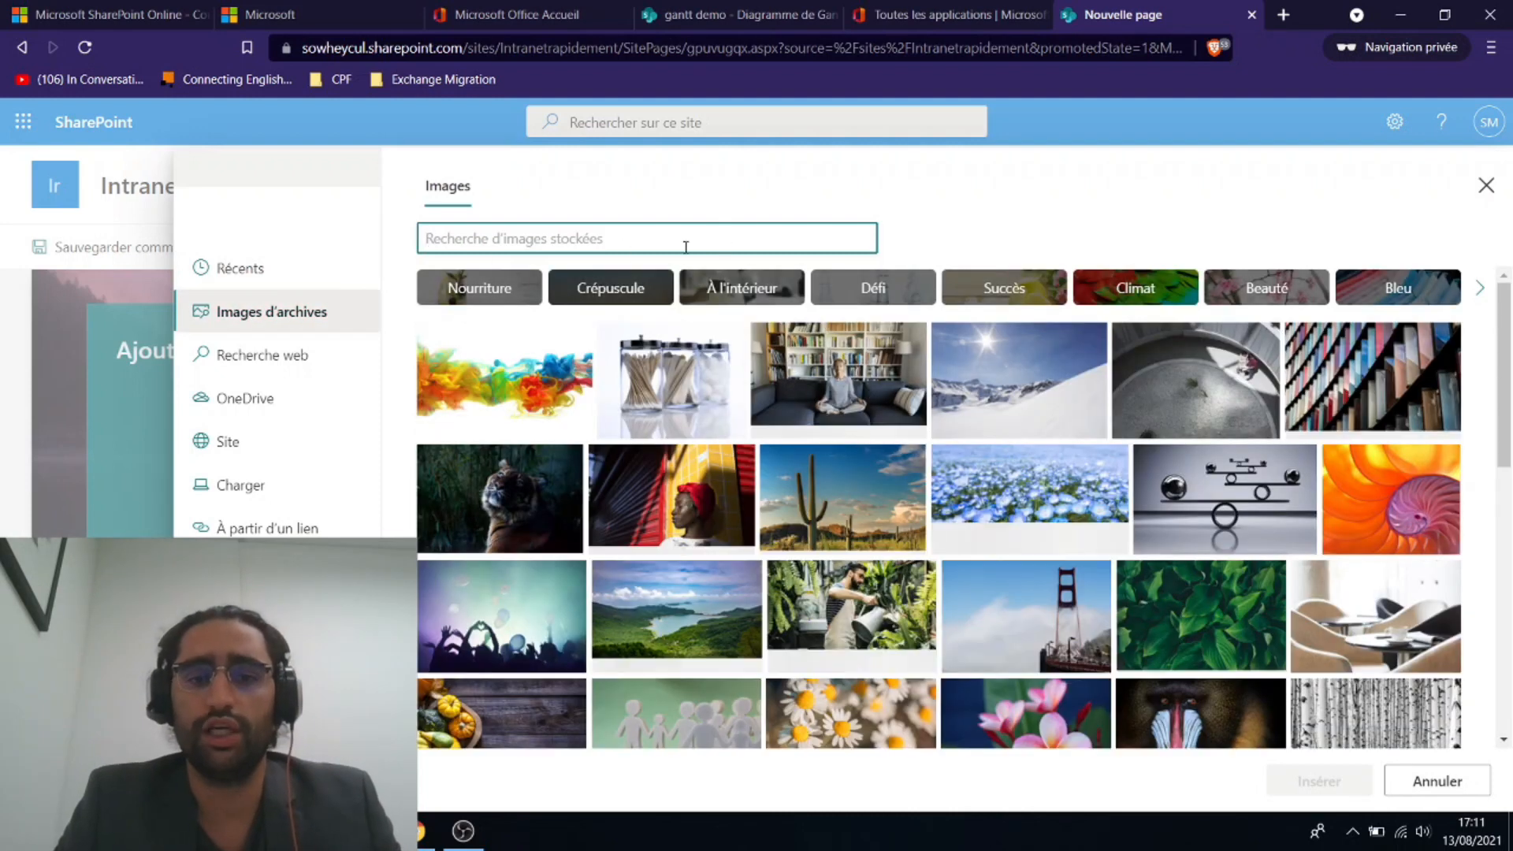
pyautogui.scroll(-2, 1076, 532)
pyautogui.scroll(2, 1076, 531)
pyautogui.click(1000, 298)
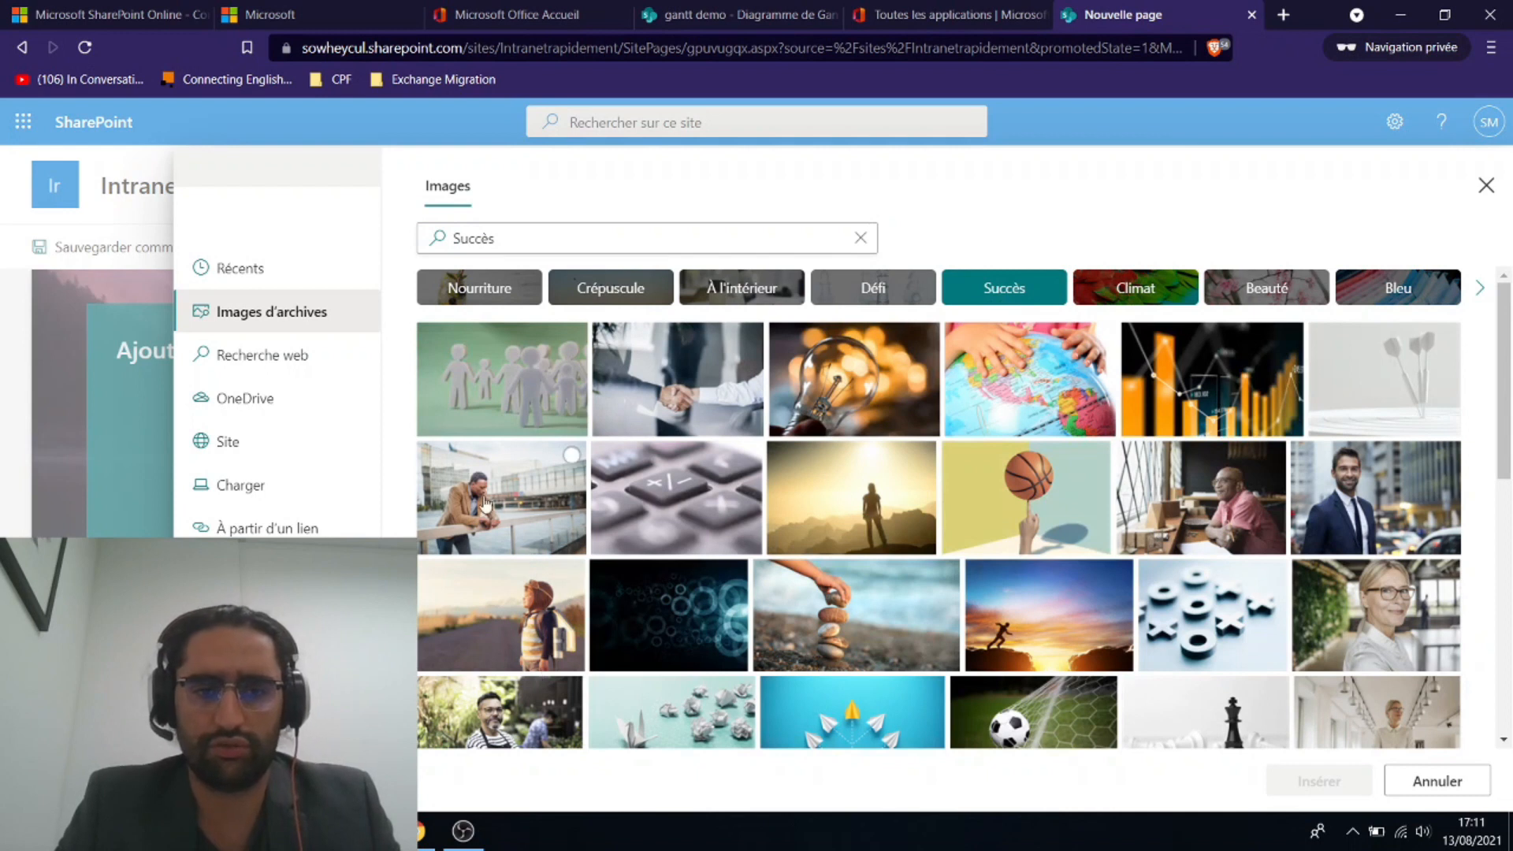
pyautogui.click(1389, 616)
pyautogui.click(1324, 784)
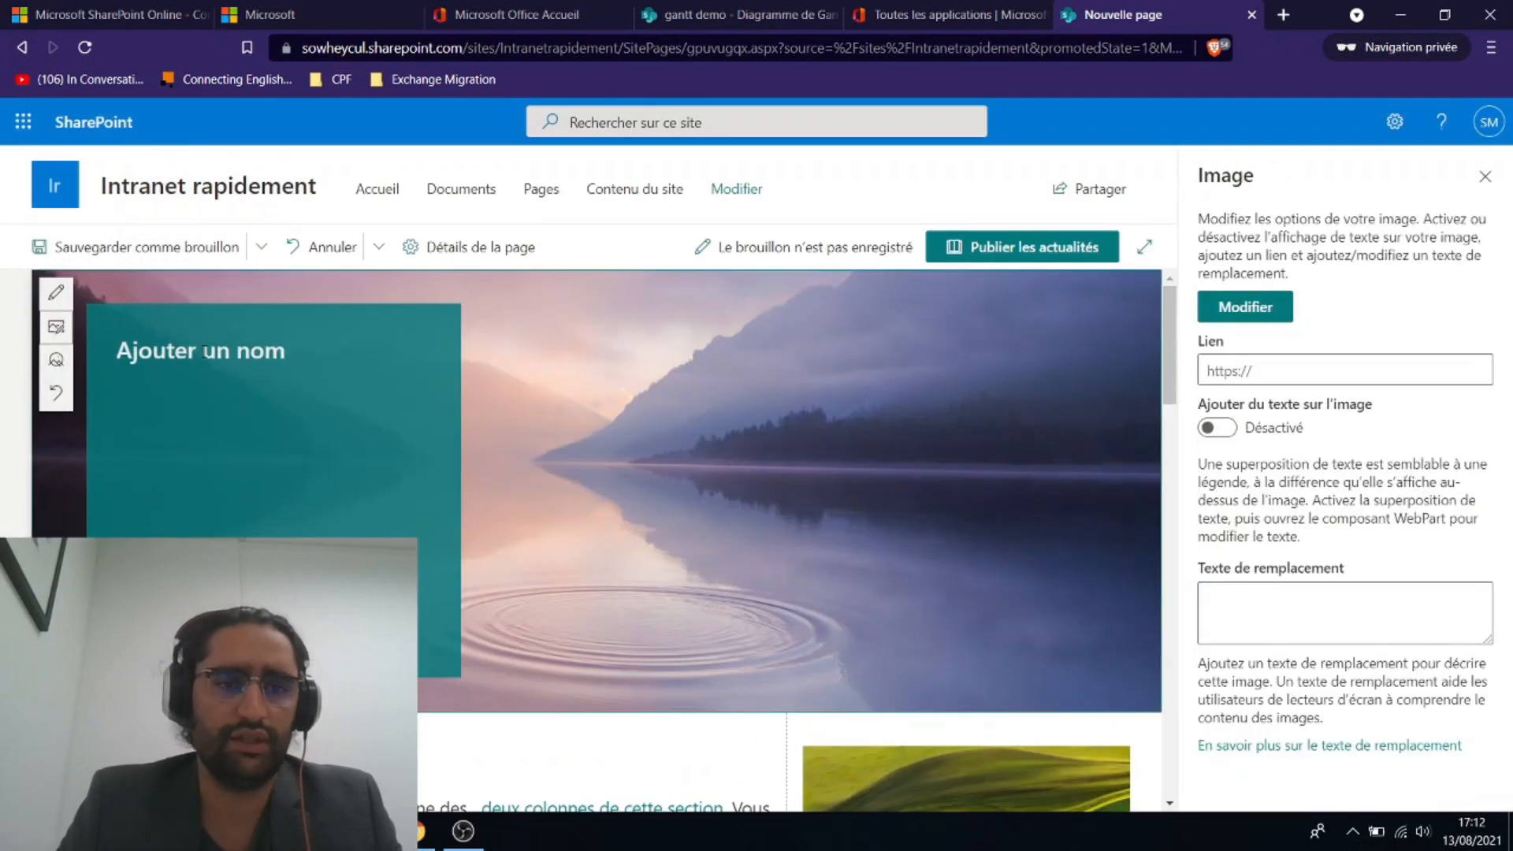
# Title the news post "Comment j'ai créé ma boite à 28 ans" and publish it
pyautogui.click(208, 350)
pyautogui.write("Comment j'ai ")
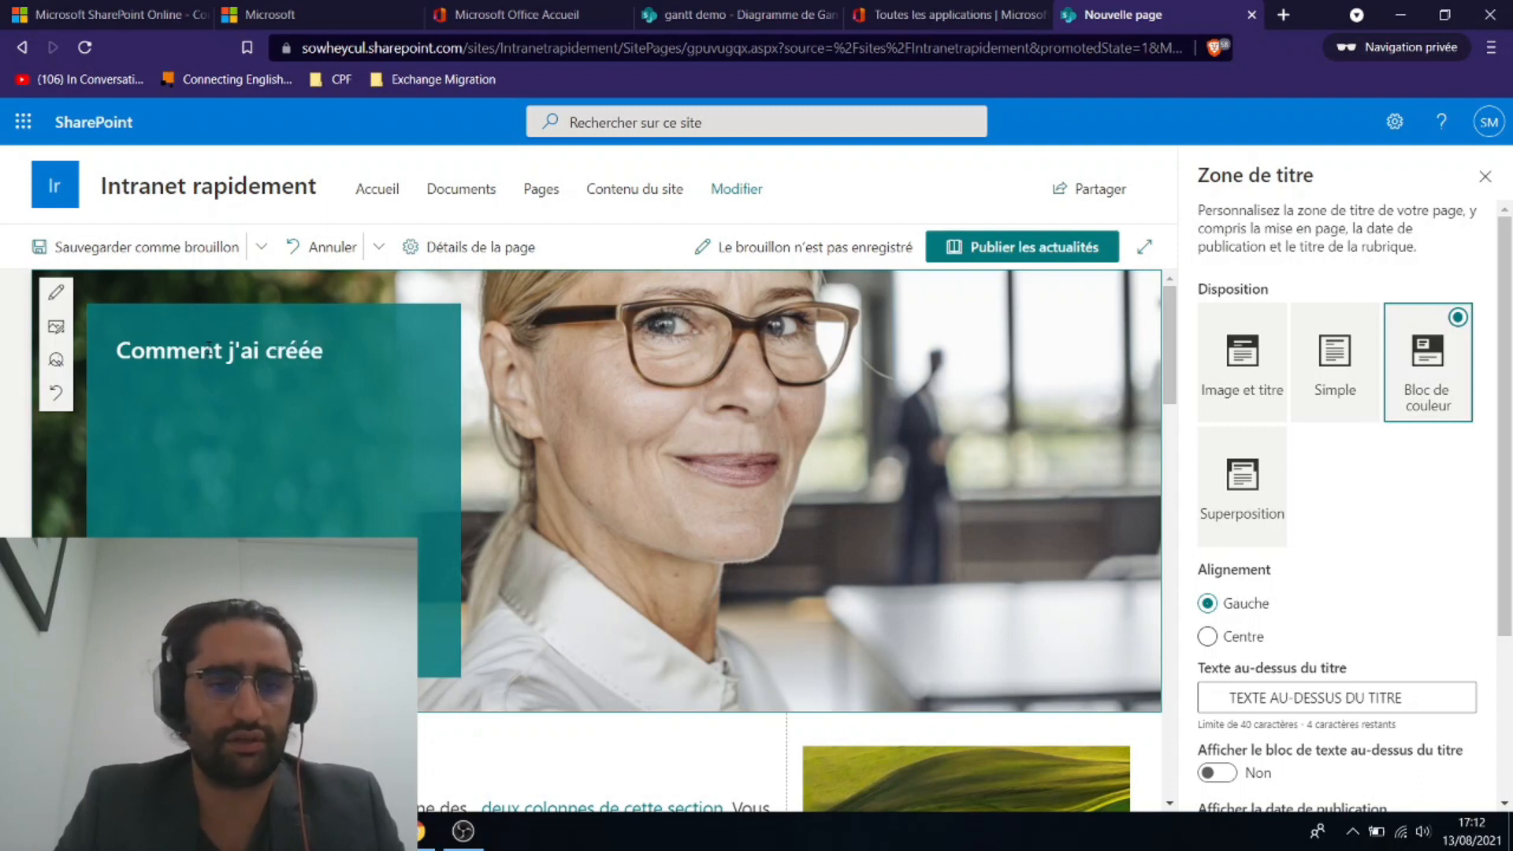
pyautogui.write('créée')
pyautogui.press('BackSpace')
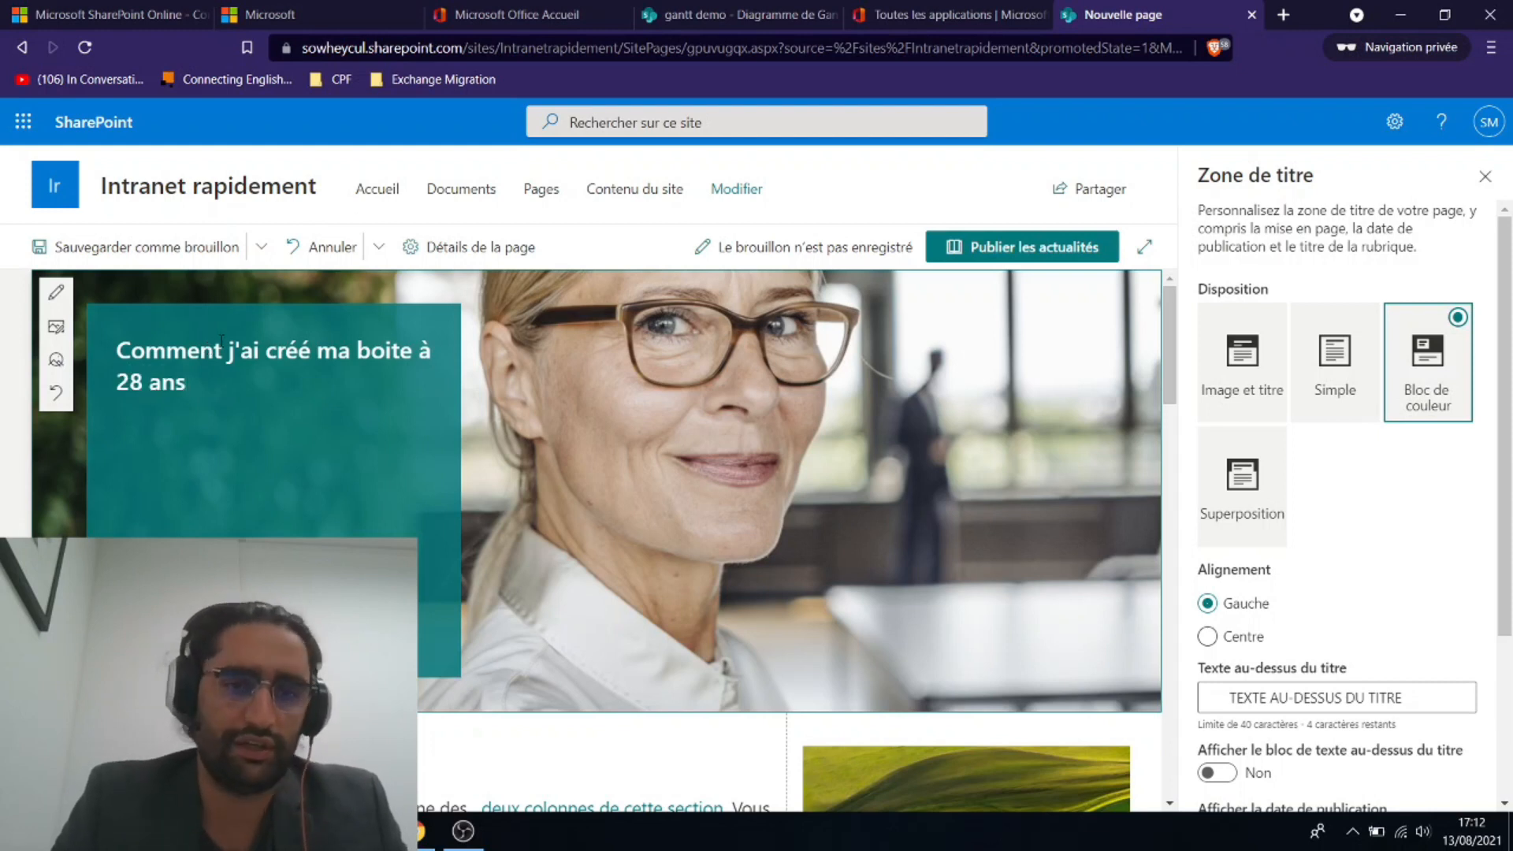
pyautogui.click(1043, 249)
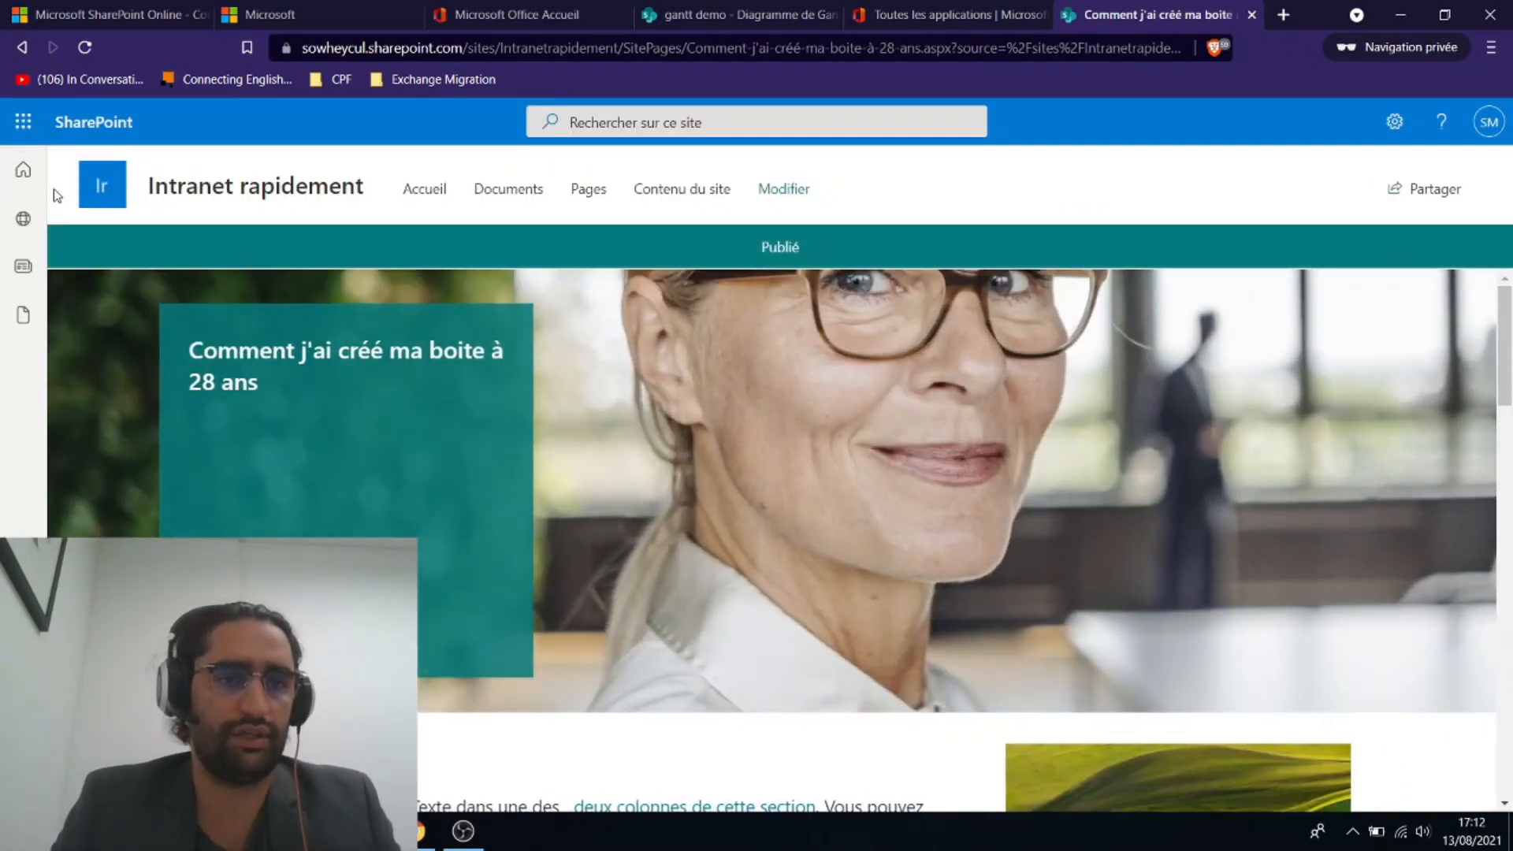
# Return to the site's home page and create a third news post from the Texte simple template
pyautogui.click(101, 187)
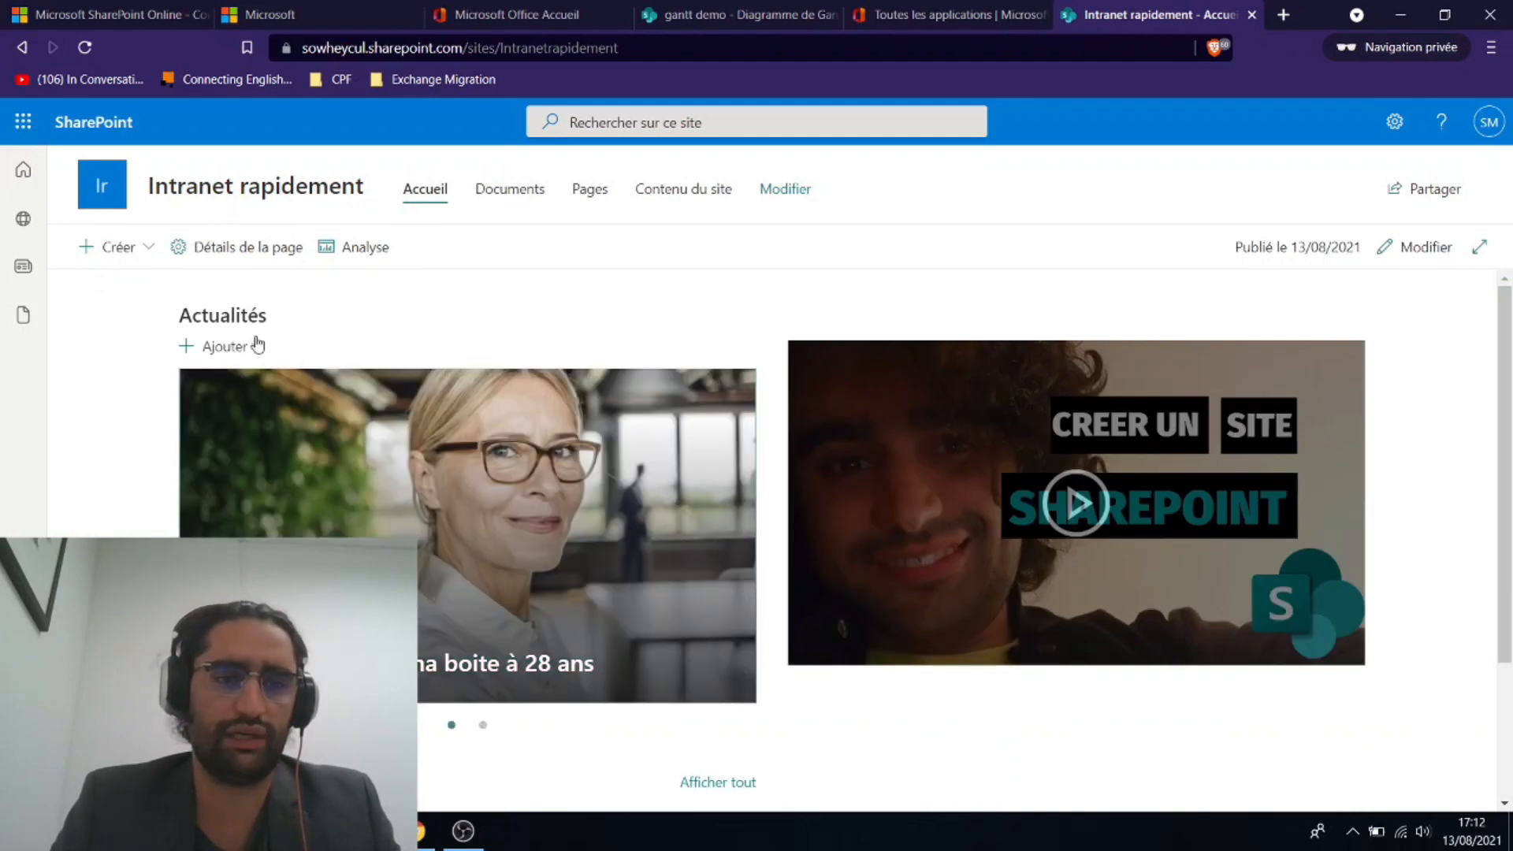
pyautogui.click(250, 353)
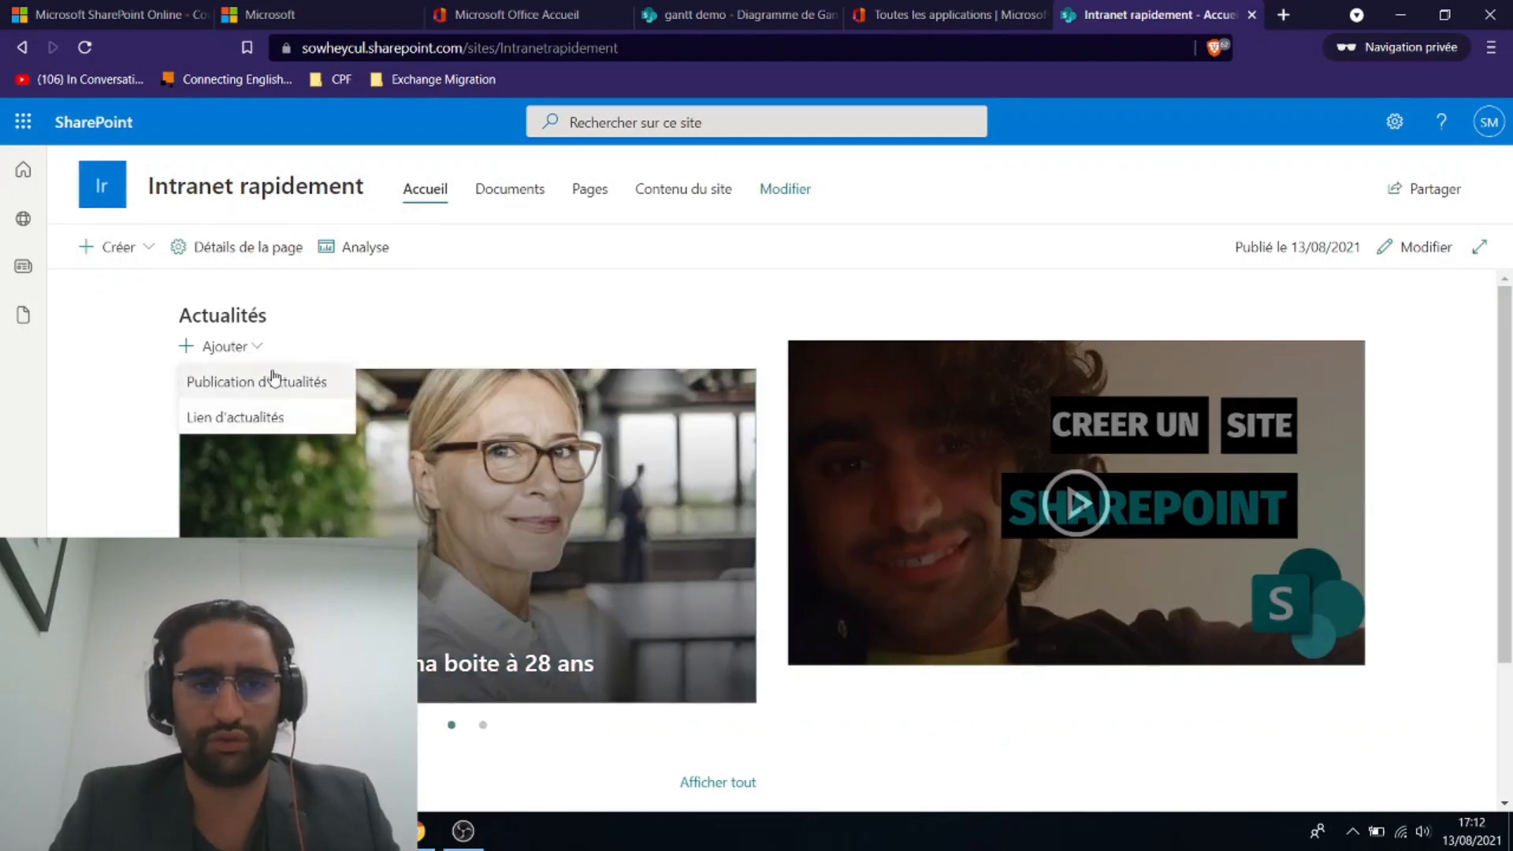
pyautogui.click(270, 379)
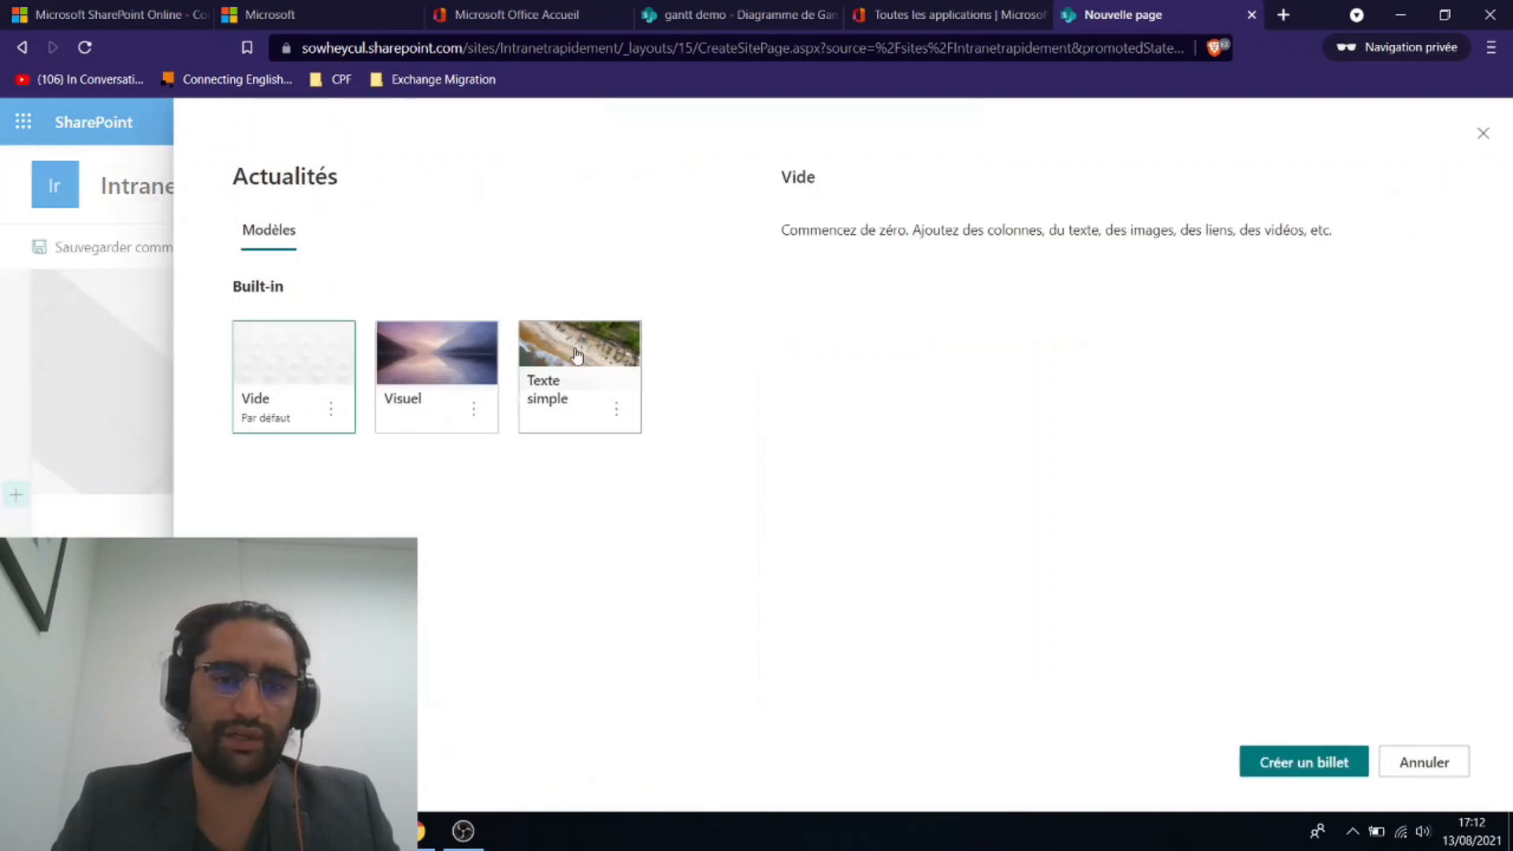
pyautogui.click(572, 358)
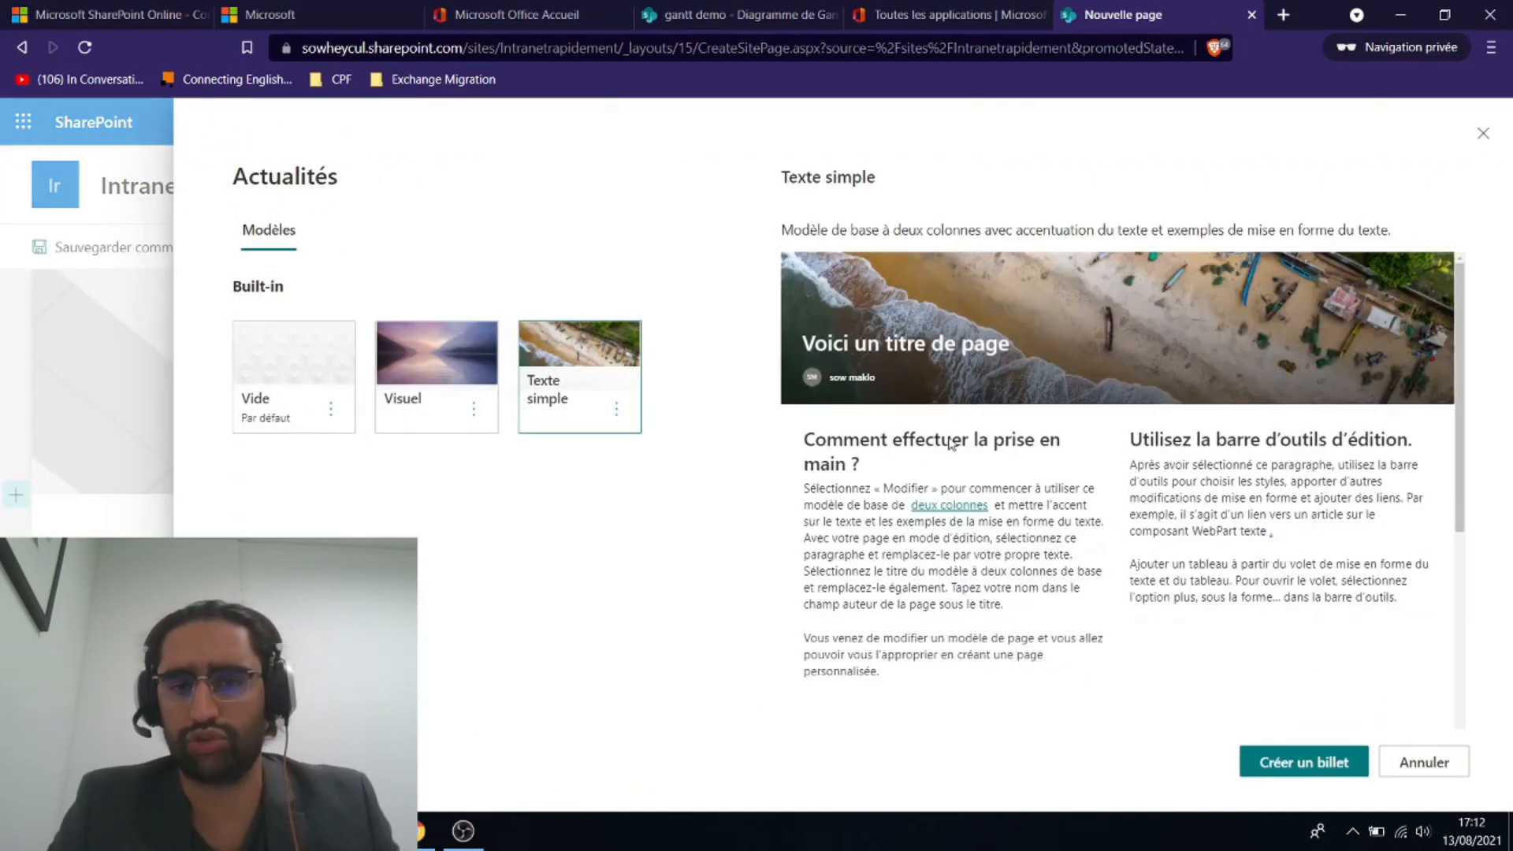
pyautogui.click(1297, 763)
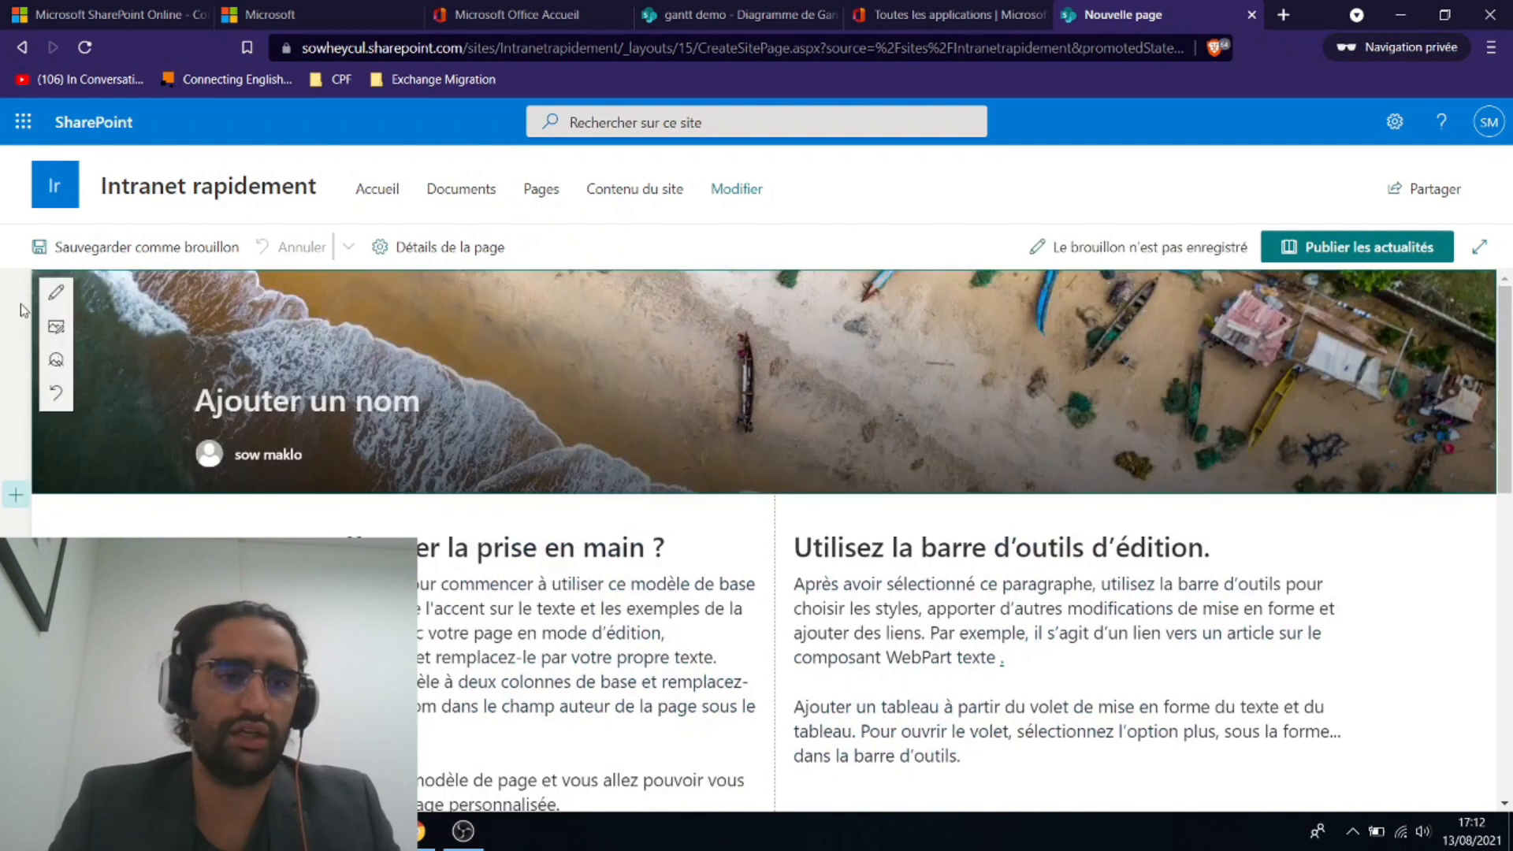
# Title the news post "Le travaille durant ses vacances" and publish it
pyautogui.click(58, 328)
pyautogui.click(6, 377)
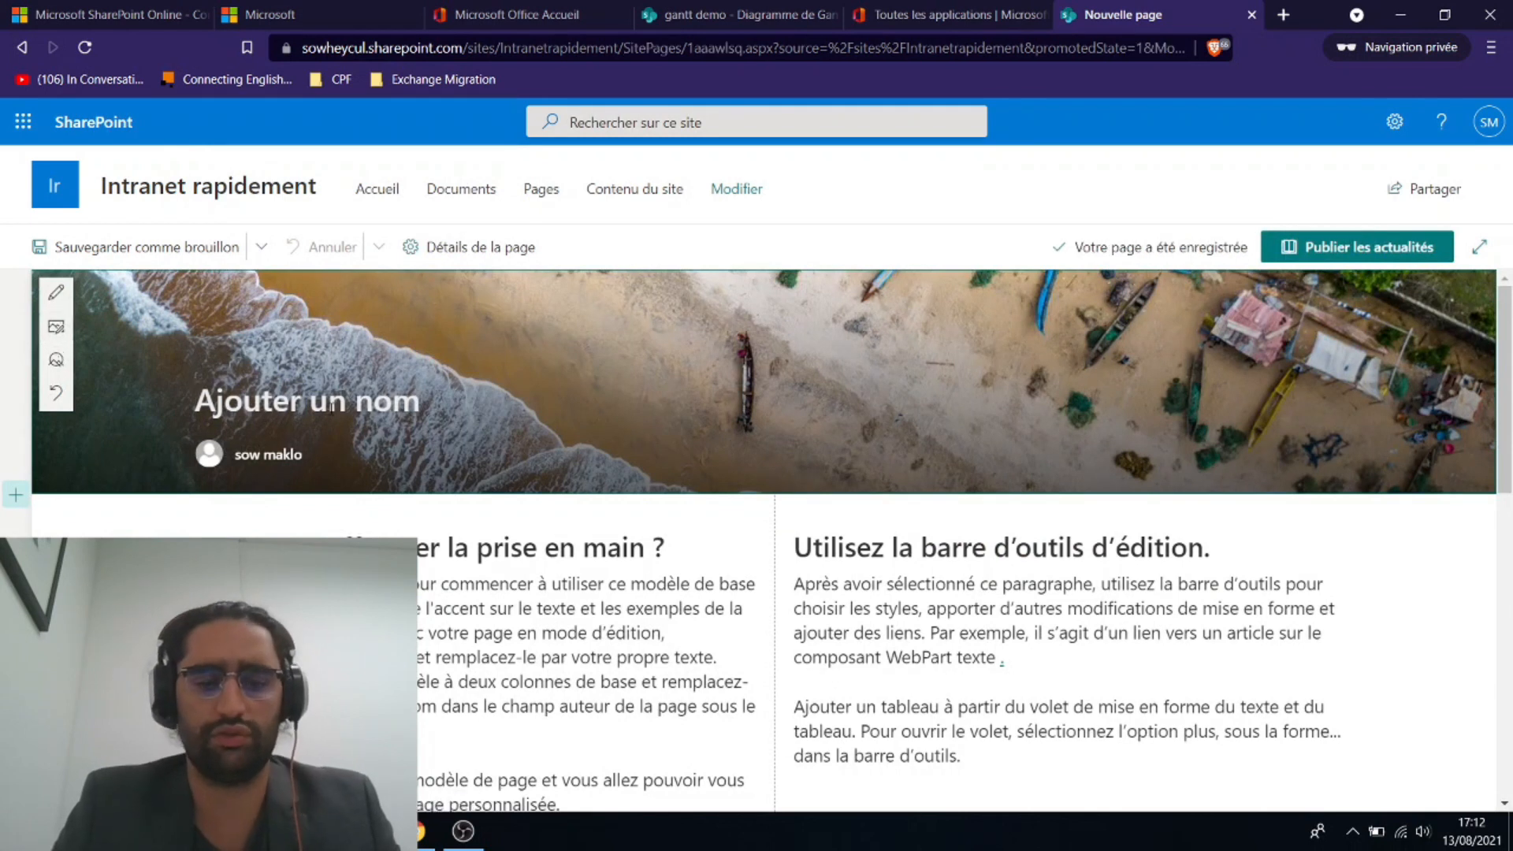
pyautogui.write('Art')
pyautogui.press('BackSpace')
pyautogui.press('BackSpace')
pyautogui.press('BackSpace')
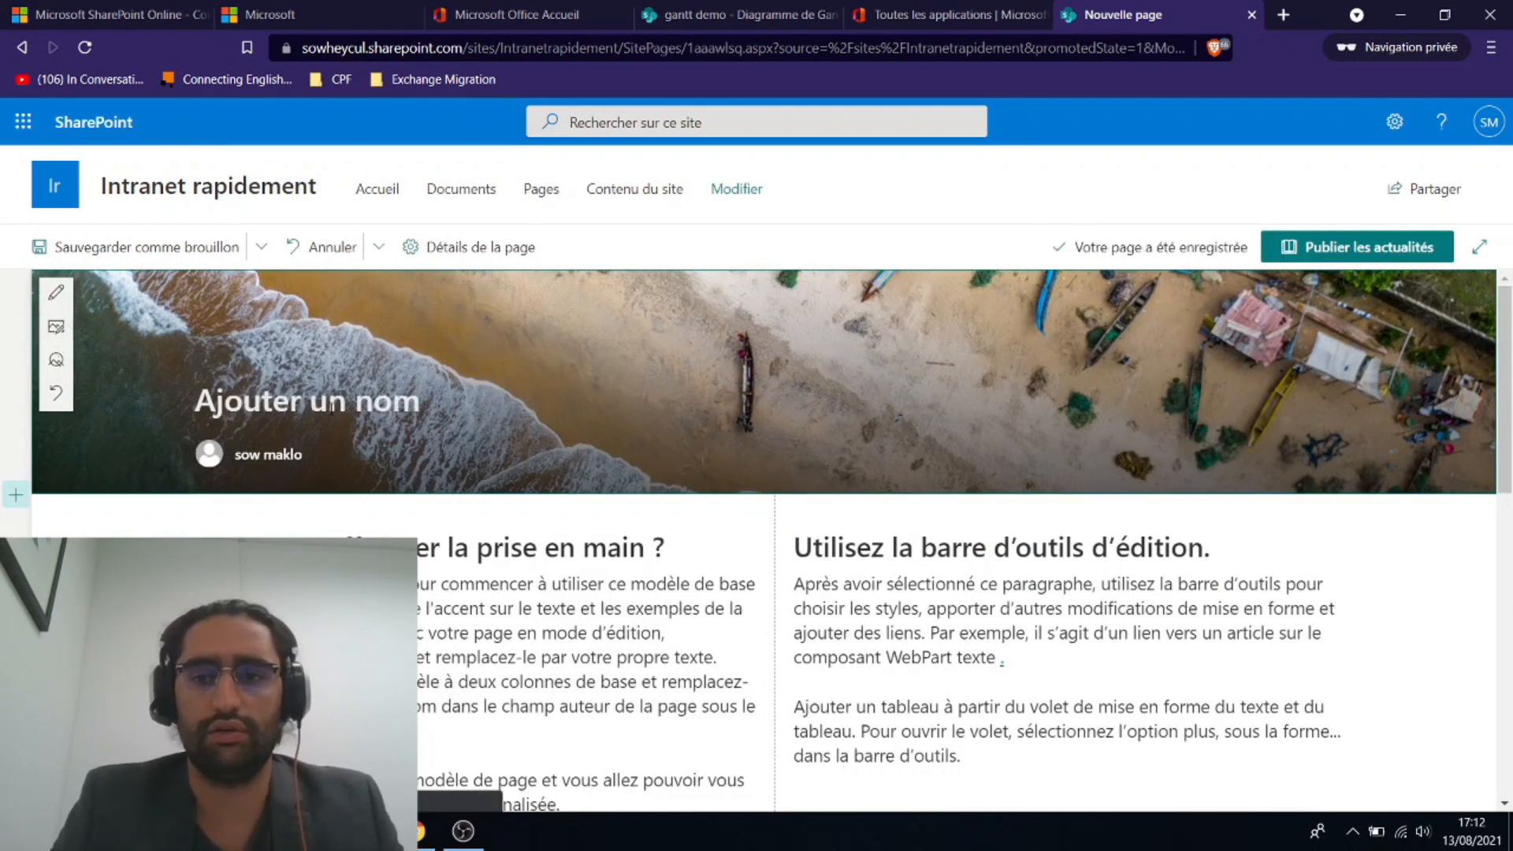
pyautogui.write('Les v')
pyautogui.press('BackSpace')
pyautogui.press('BackSpace')
pyautogui.press('BackSpace')
pyautogui.press('BackSpace')
pyautogui.press('BackSpace')
pyautogui.write('Le')
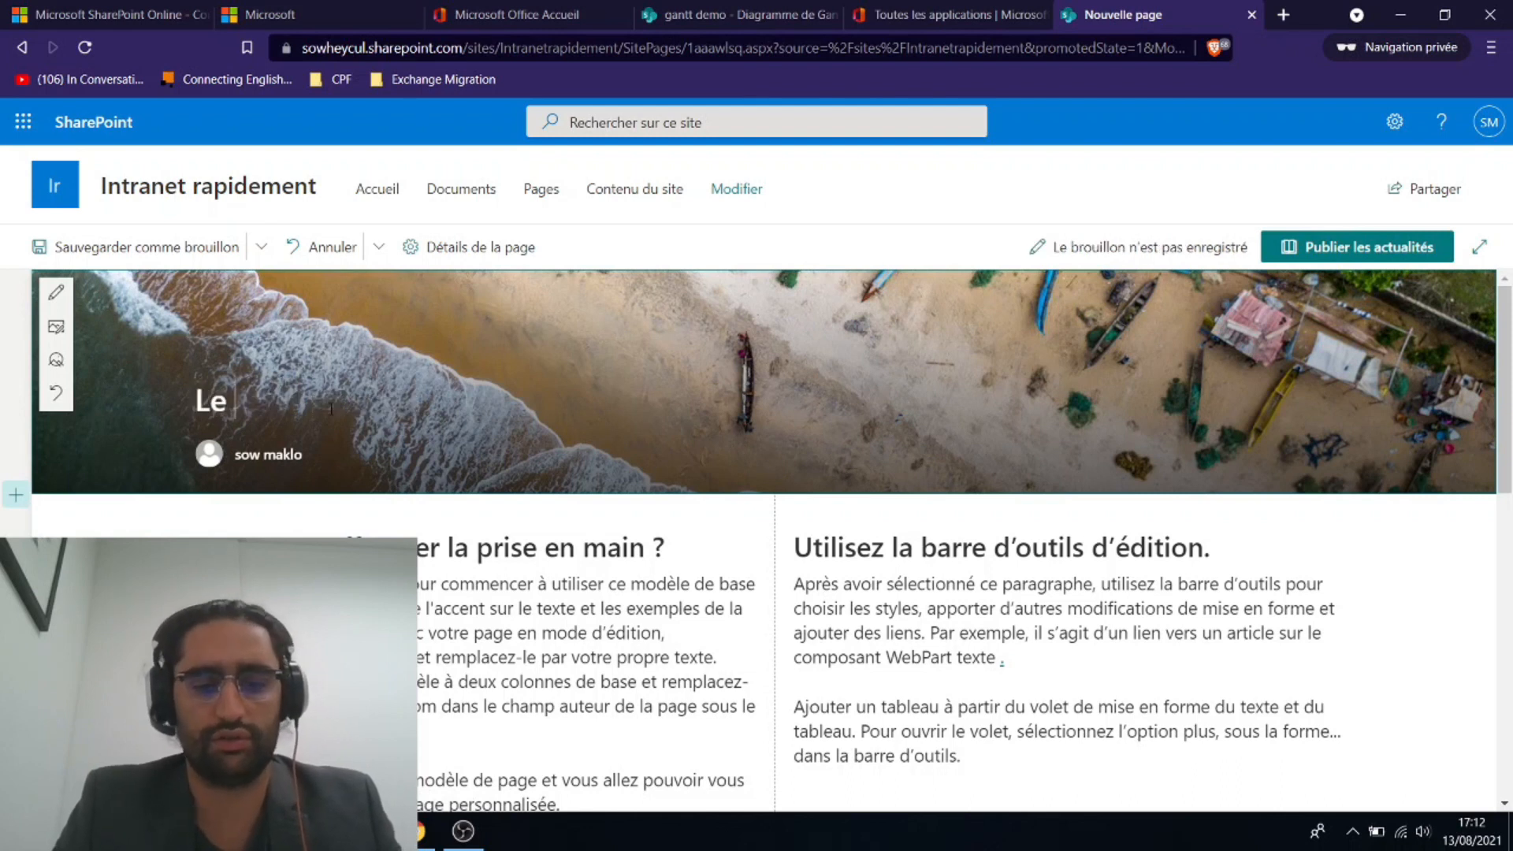
pyautogui.write(' travaille dure')
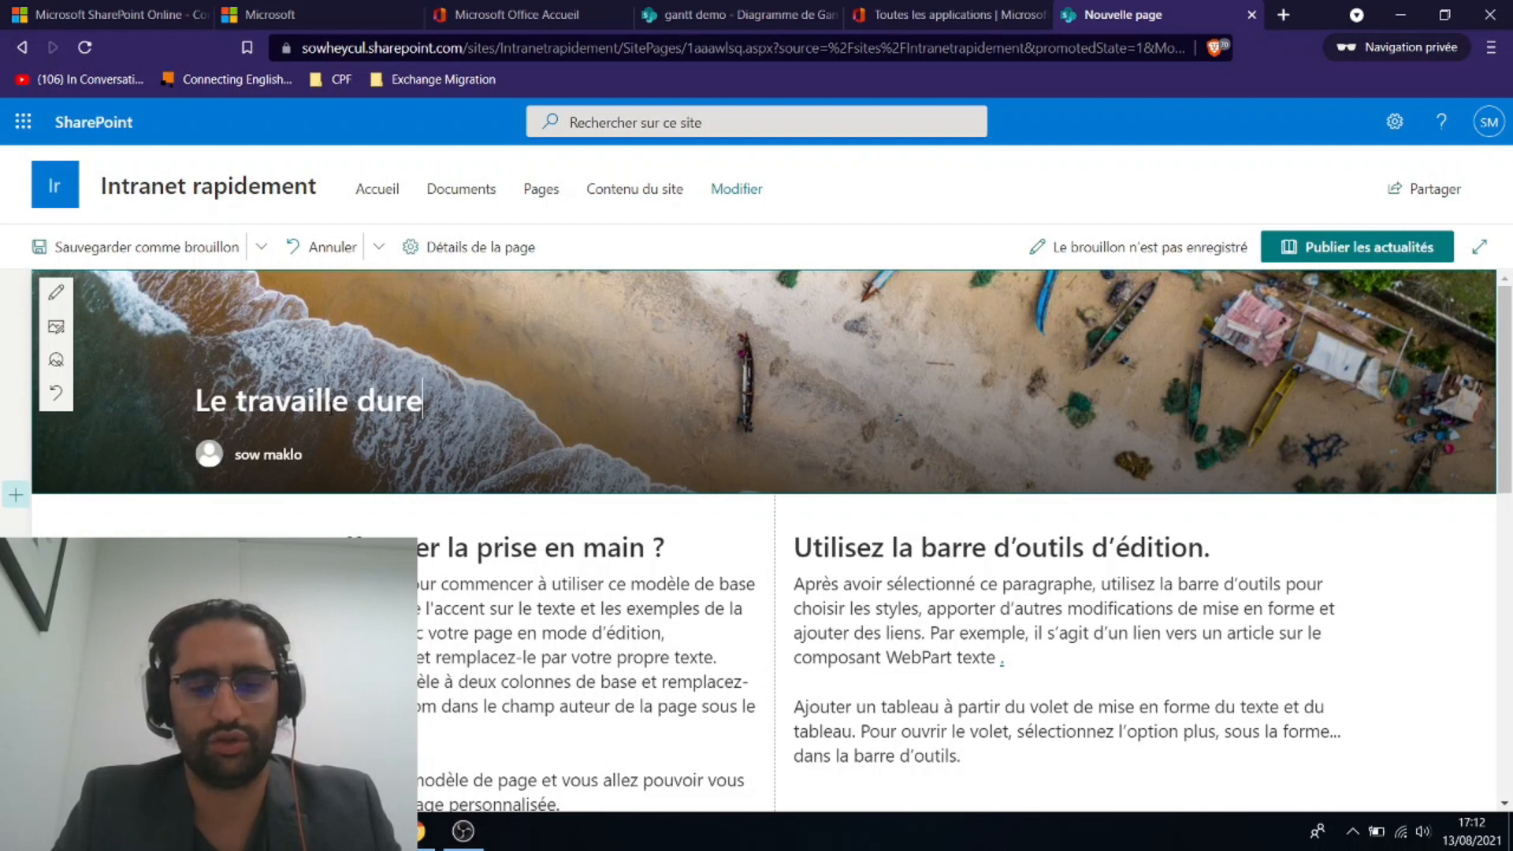
pyautogui.press('BackSpace')
pyautogui.write('ant ses')
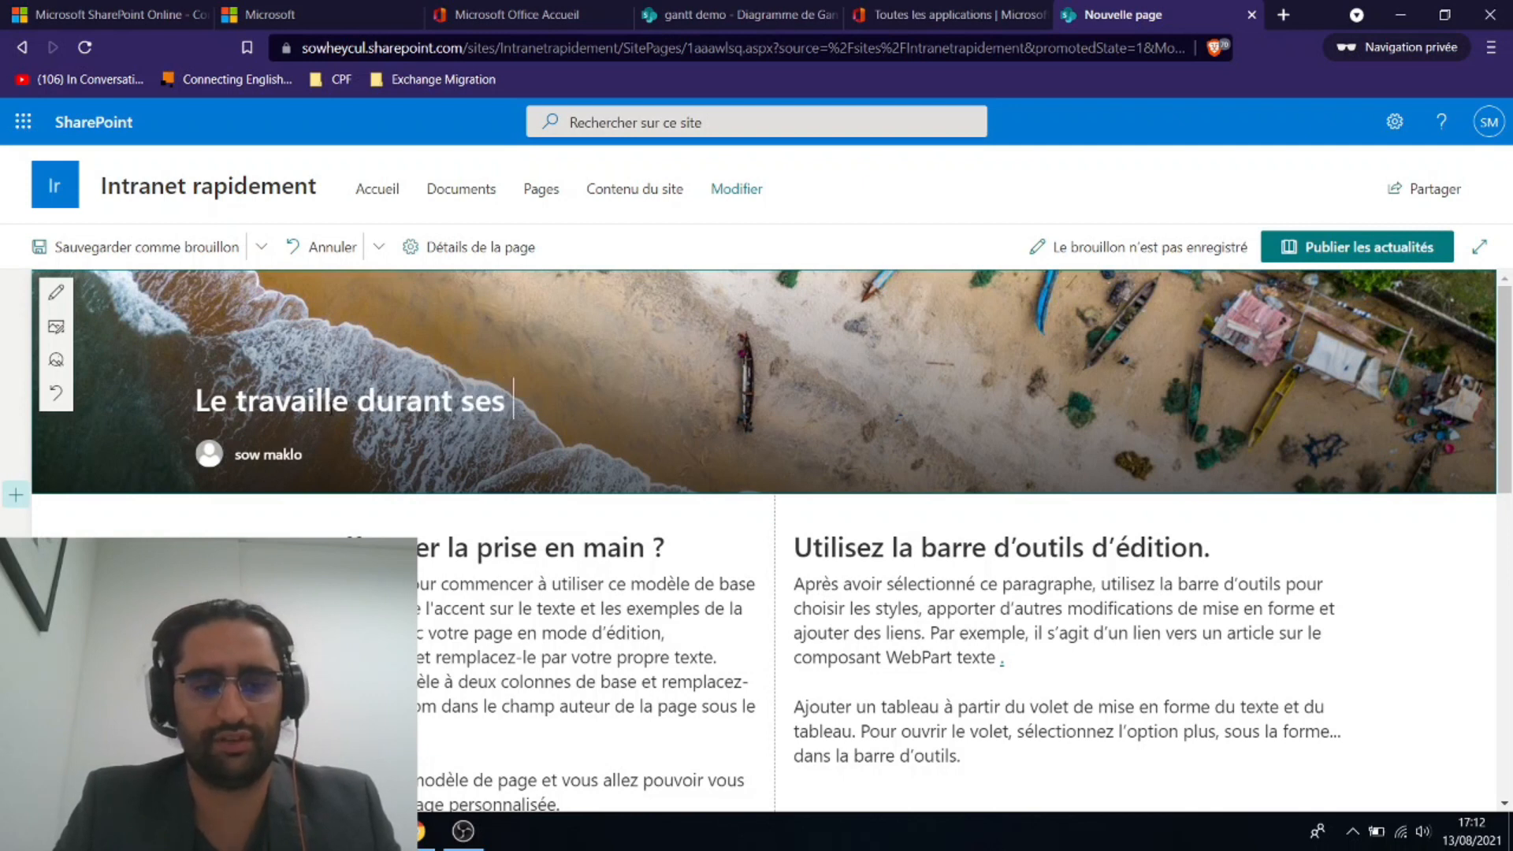
pyautogui.write('vacances')
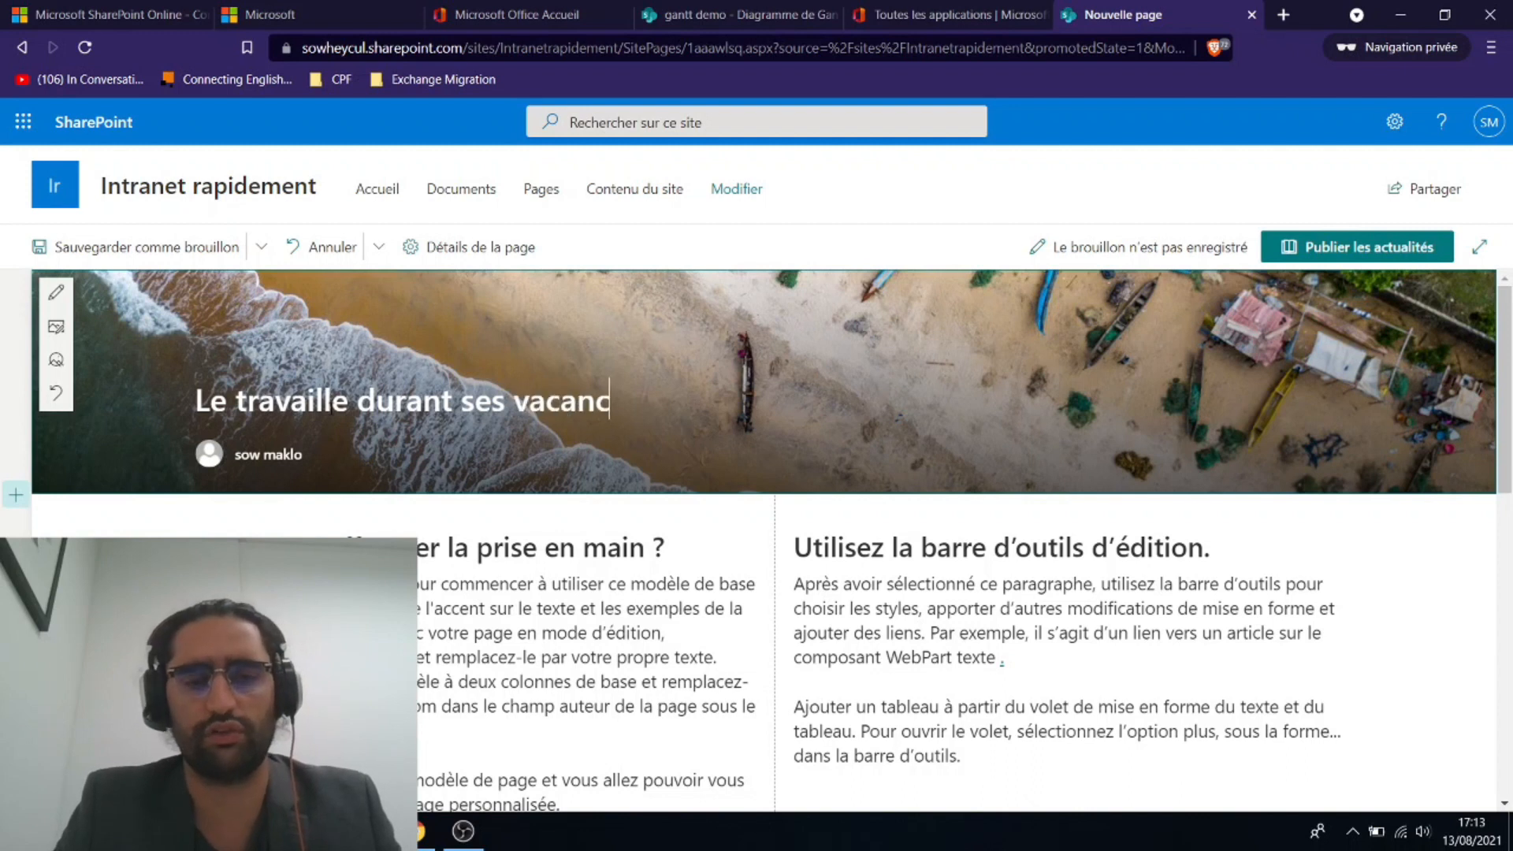
pyautogui.press('Return')
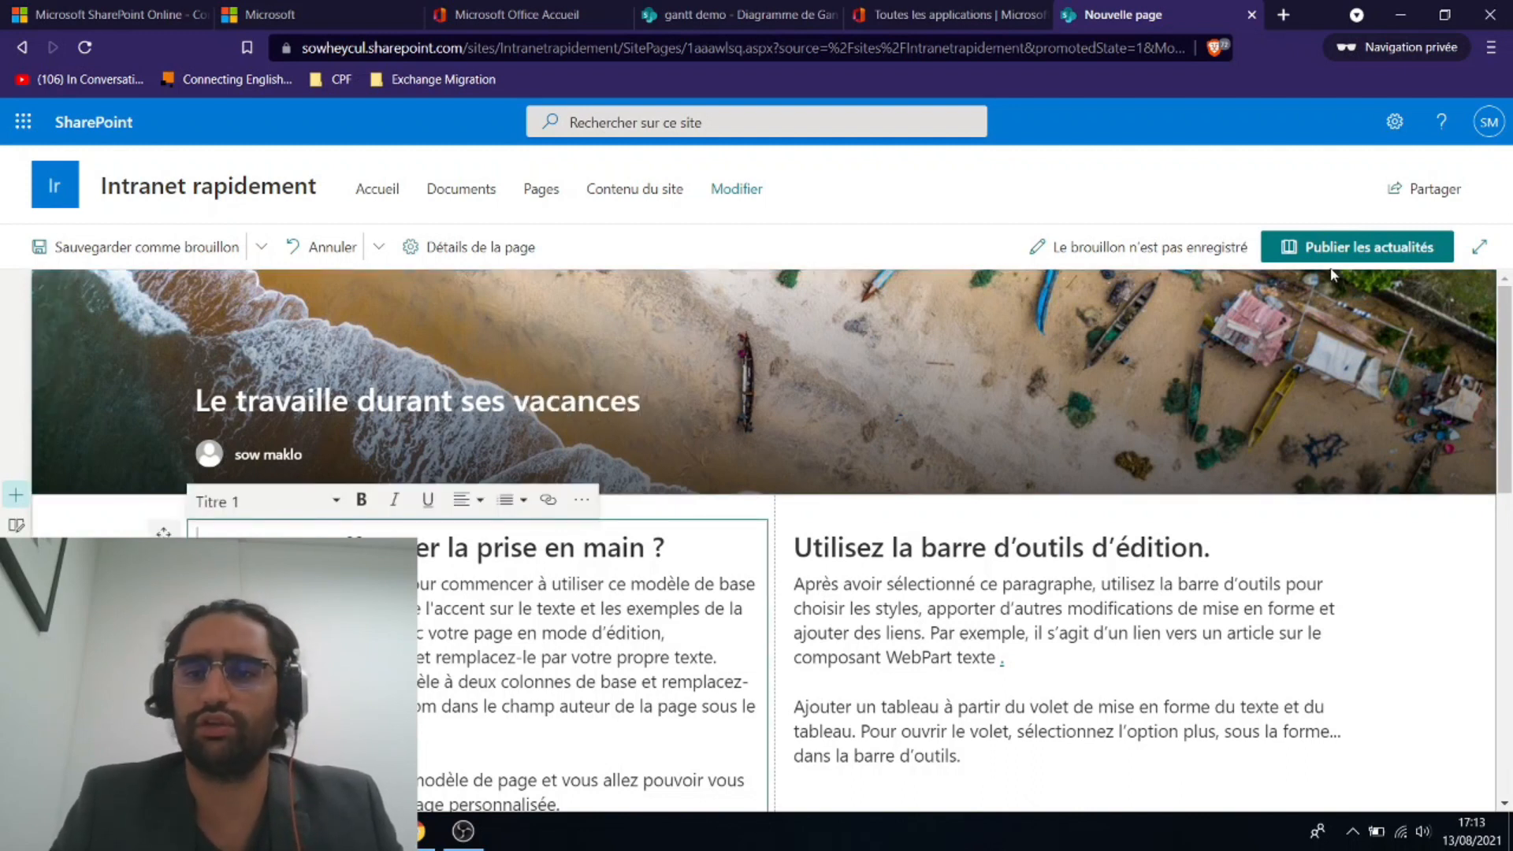
pyautogui.click(1355, 249)
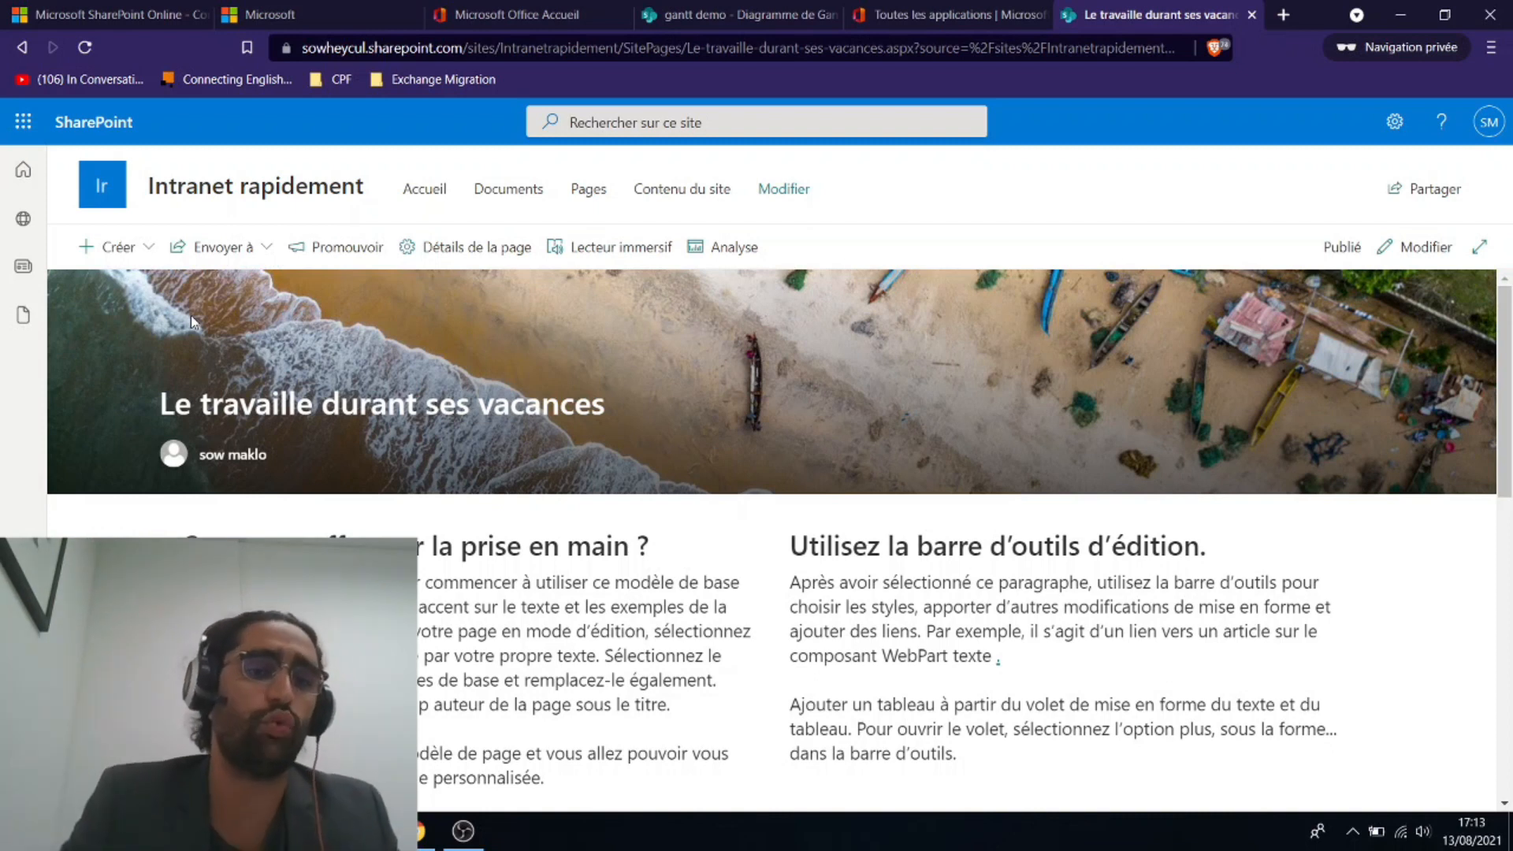
# Return to the site's home page and browse the news carousel to check the published posts
pyautogui.click(107, 196)
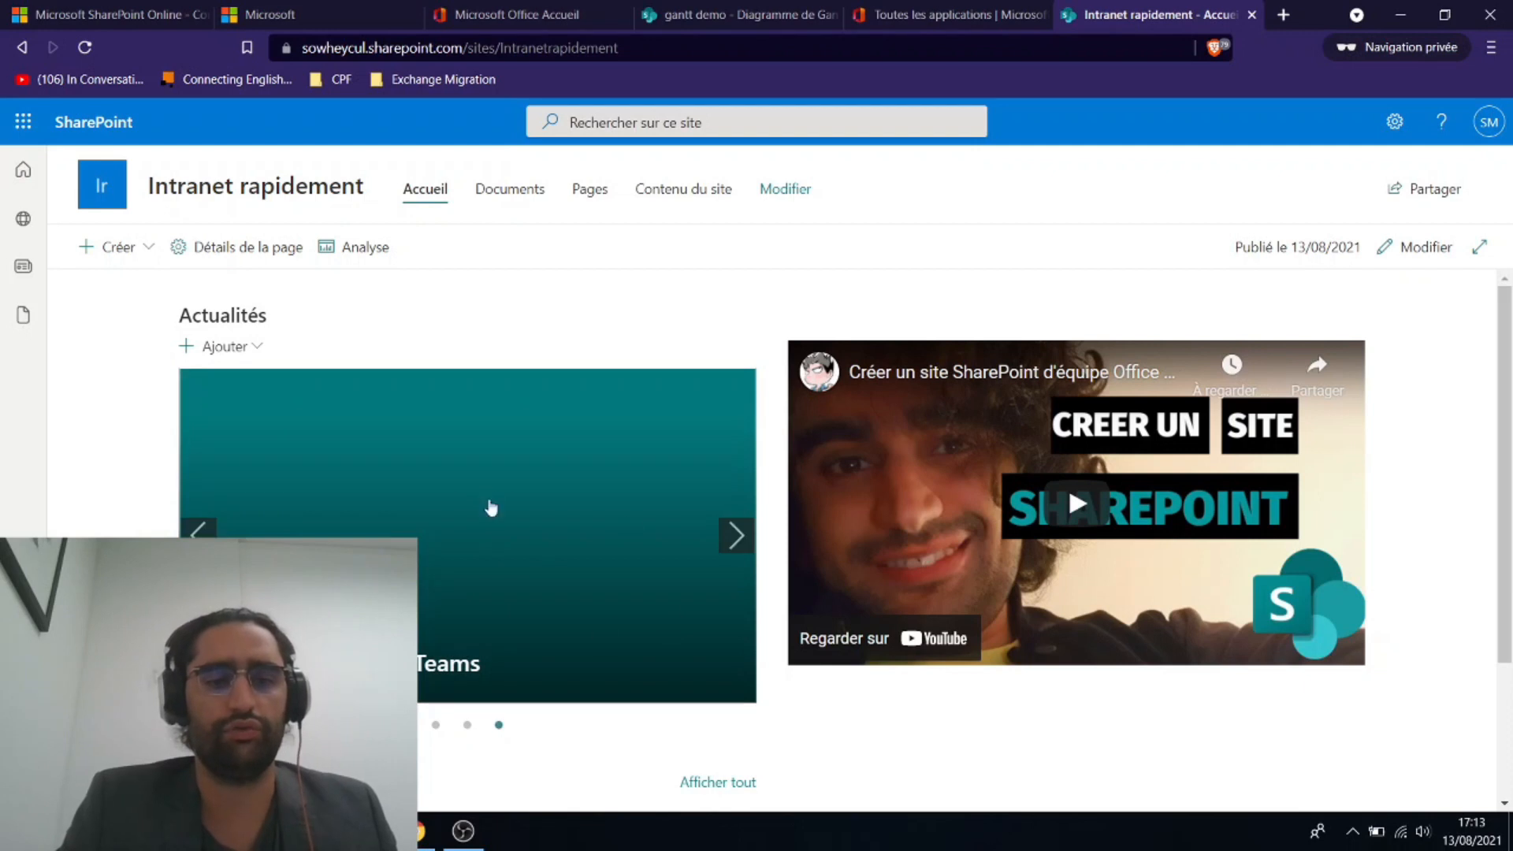
pyautogui.scroll(-3, 489, 617)
pyautogui.scroll(3, 488, 617)
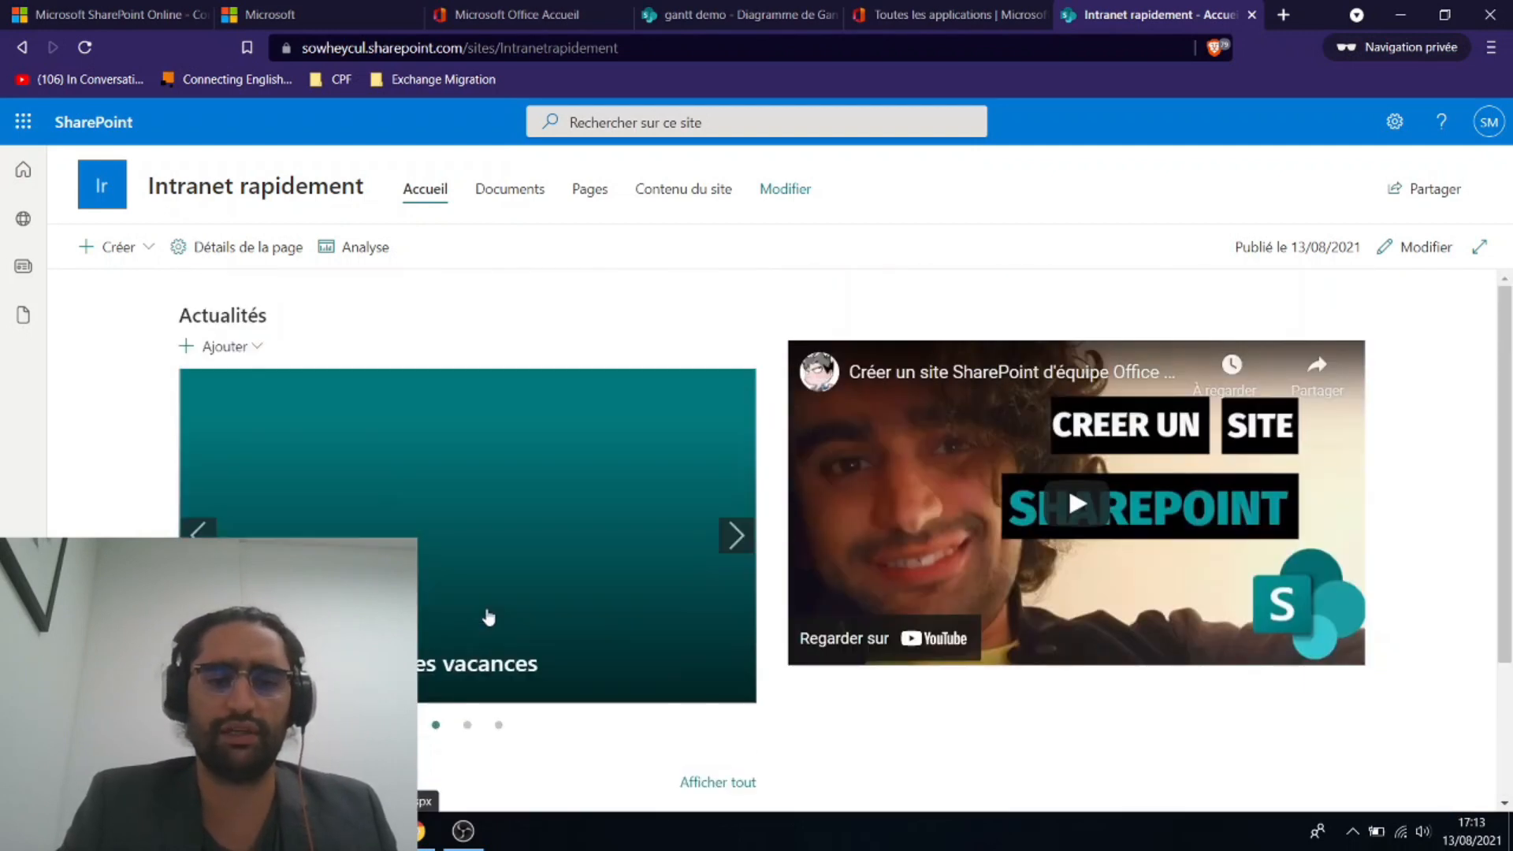
pyautogui.scroll(-1, 488, 617)
pyautogui.click(733, 522)
pyautogui.click(733, 522)
pyautogui.click(733, 522)
pyautogui.click(731, 527)
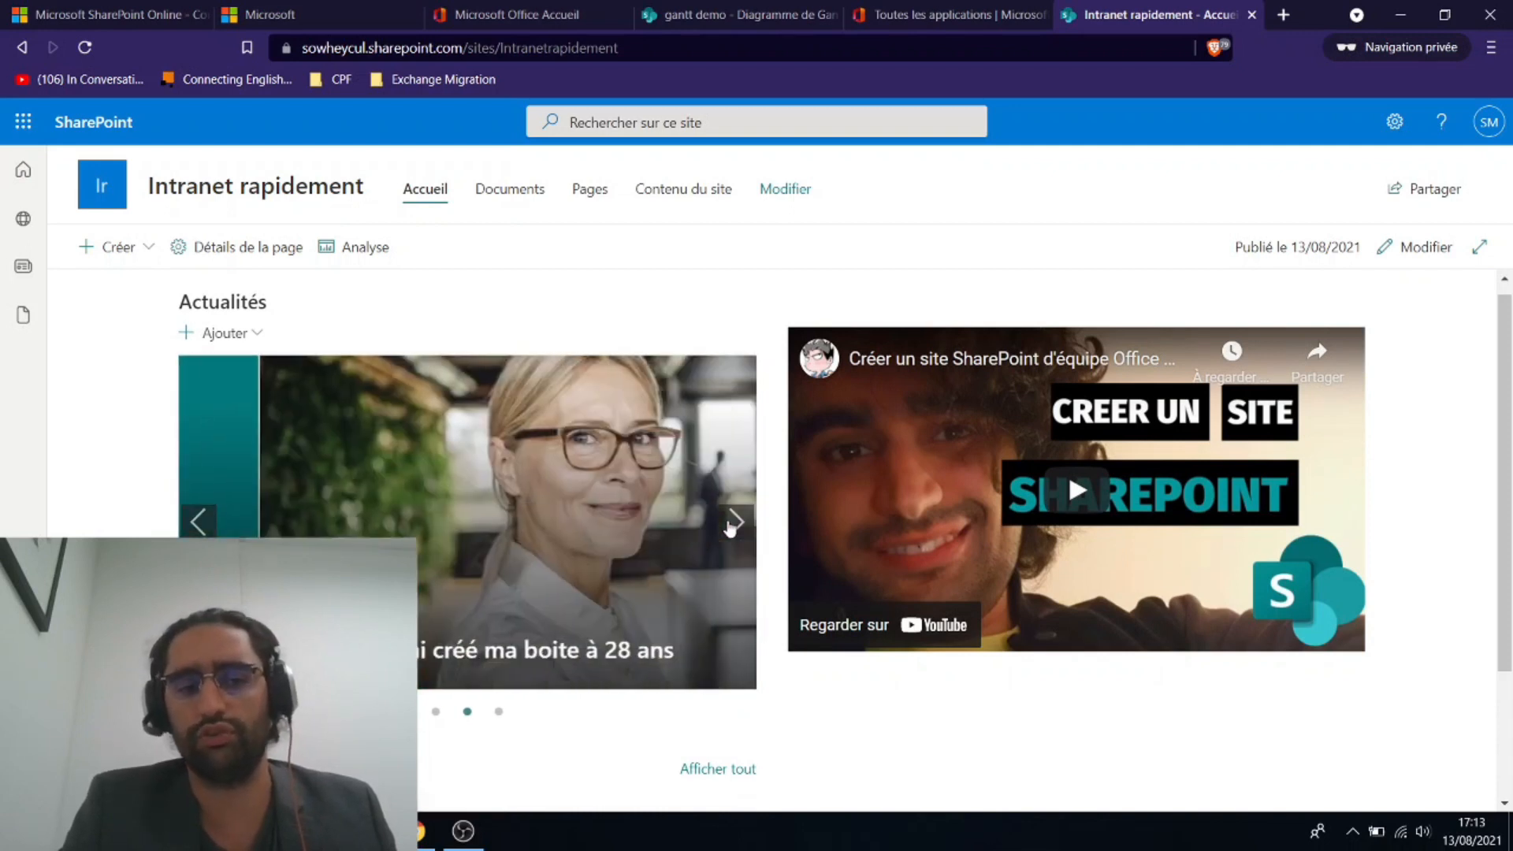
pyautogui.click(201, 522)
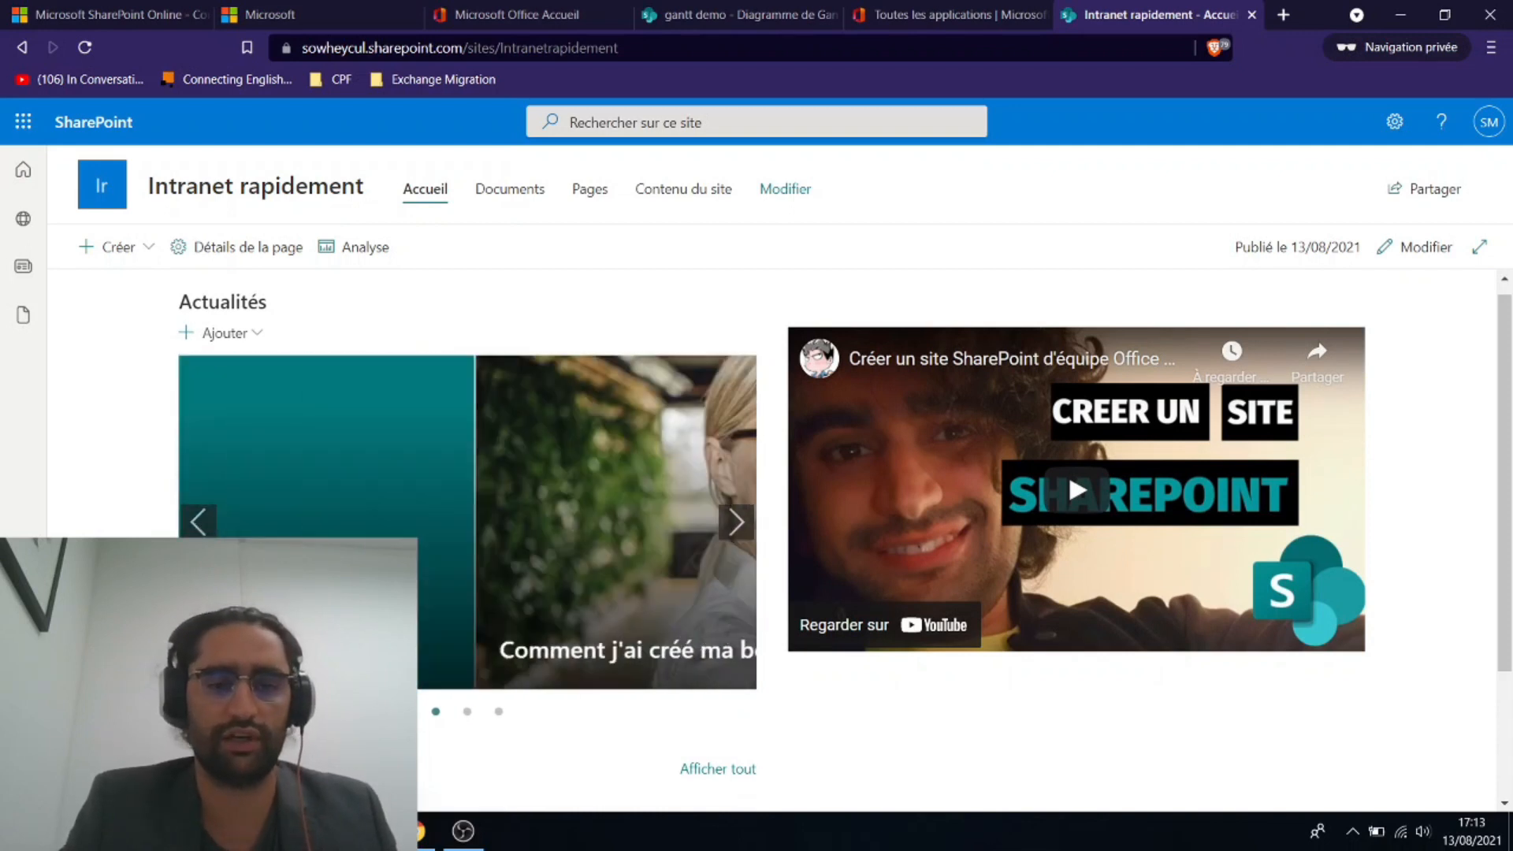
pyautogui.click(498, 713)
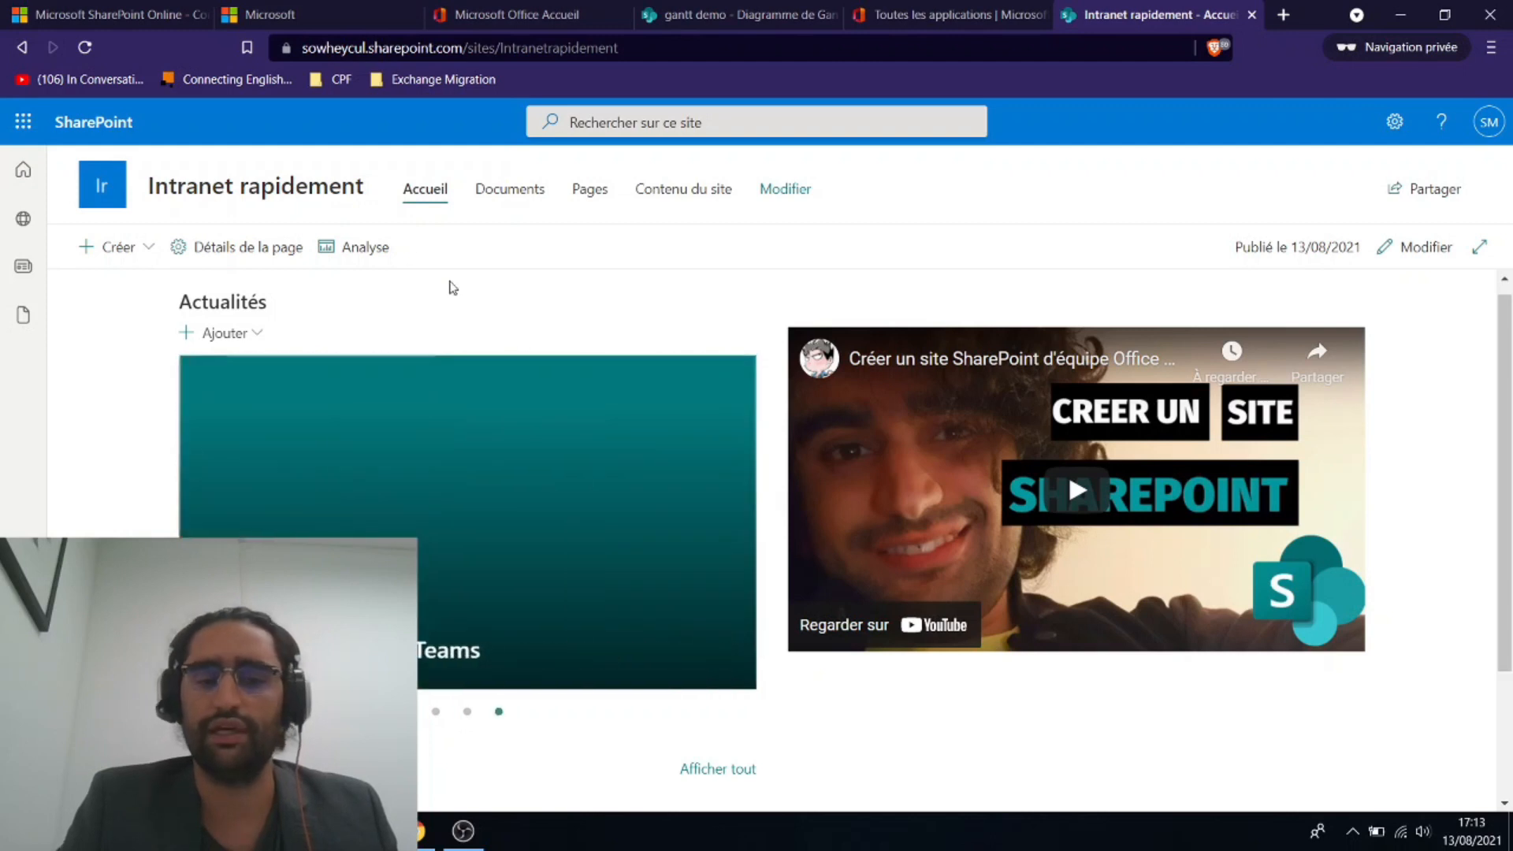
pyautogui.scroll(-2, 776, 658)
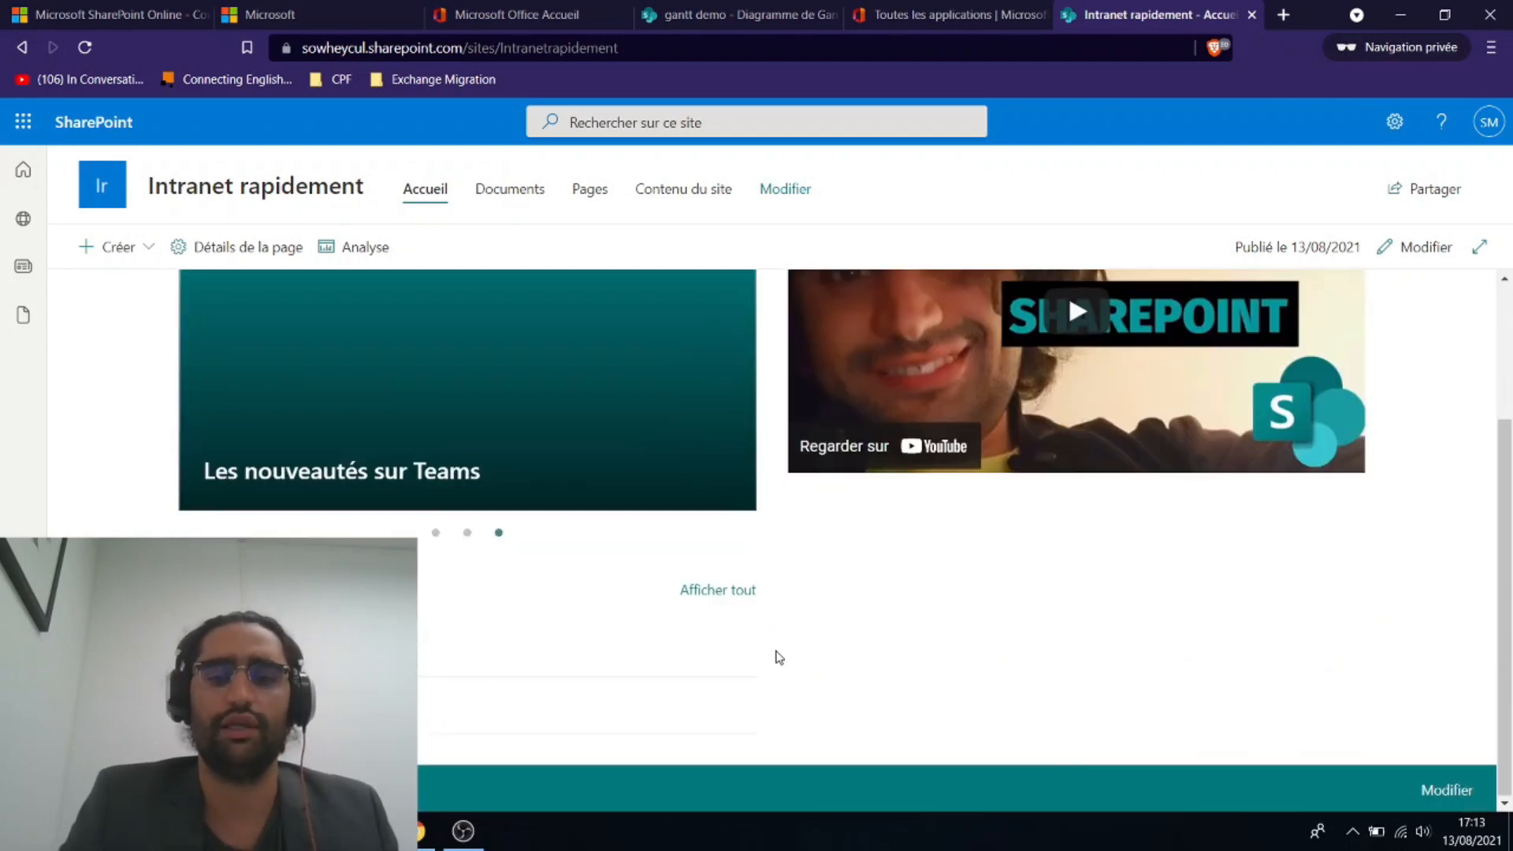
pyautogui.scroll(3, 774, 659)
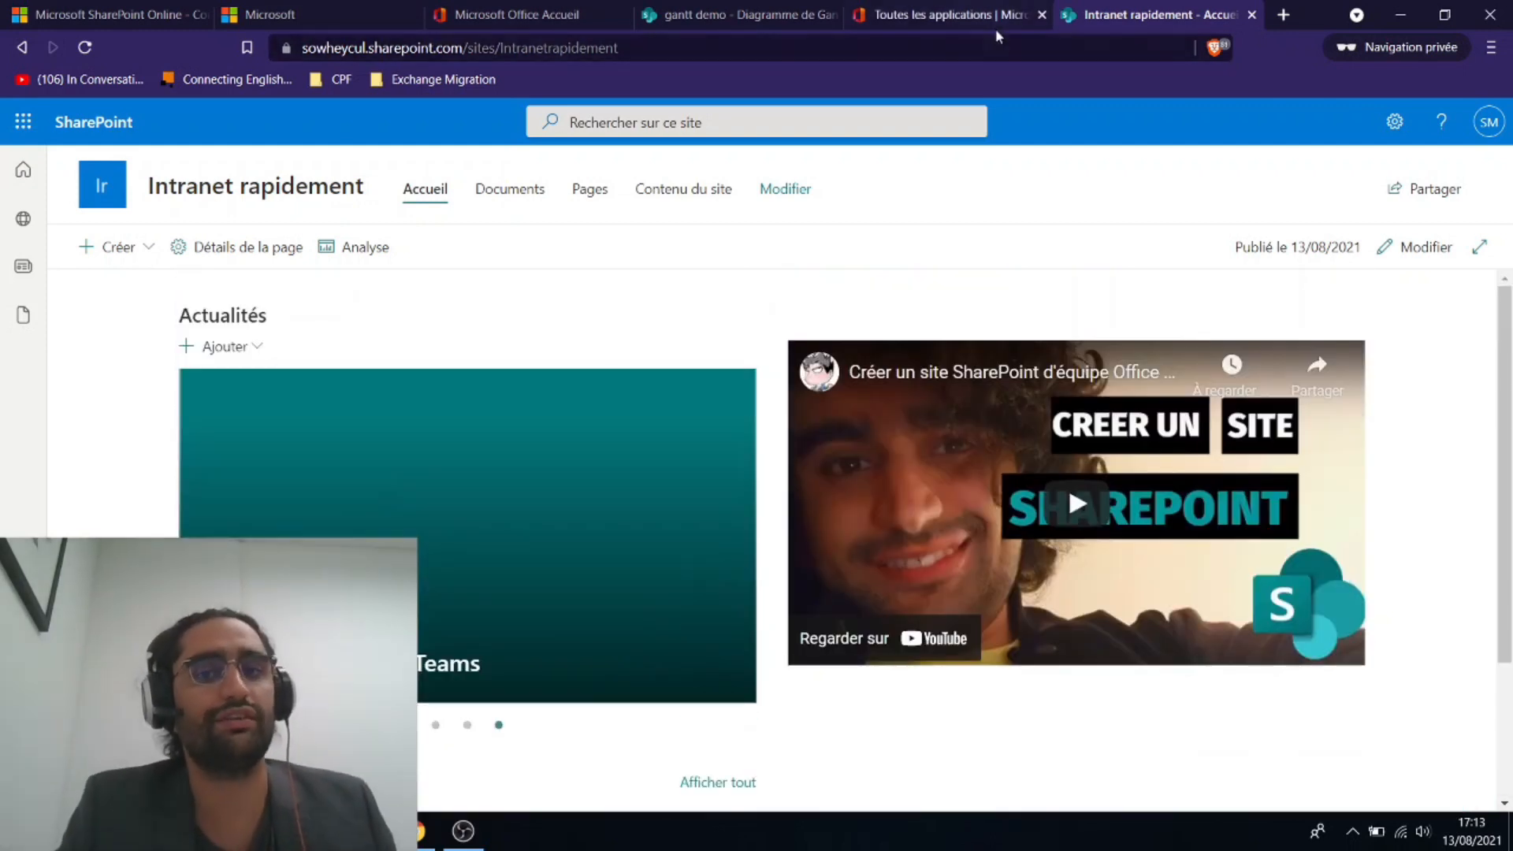
pyautogui.scroll(-2, 1010, 394)
pyautogui.scroll(2, 1013, 399)
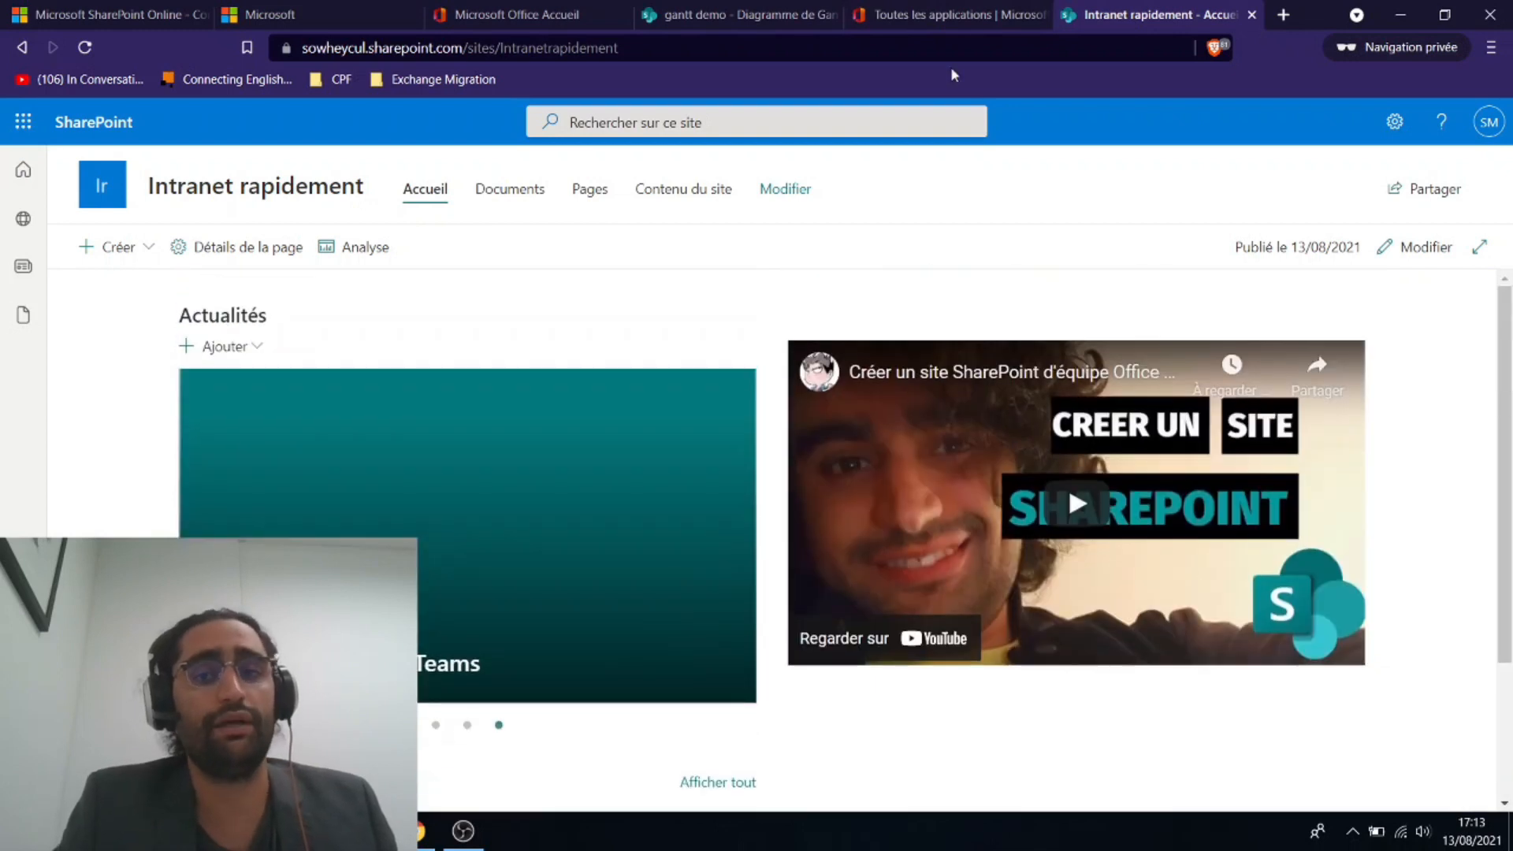
# Switch to the Office 365 application list, open Yammer with the signed-in account and dismiss the notice about diverse reactions
pyautogui.click(922, 22)
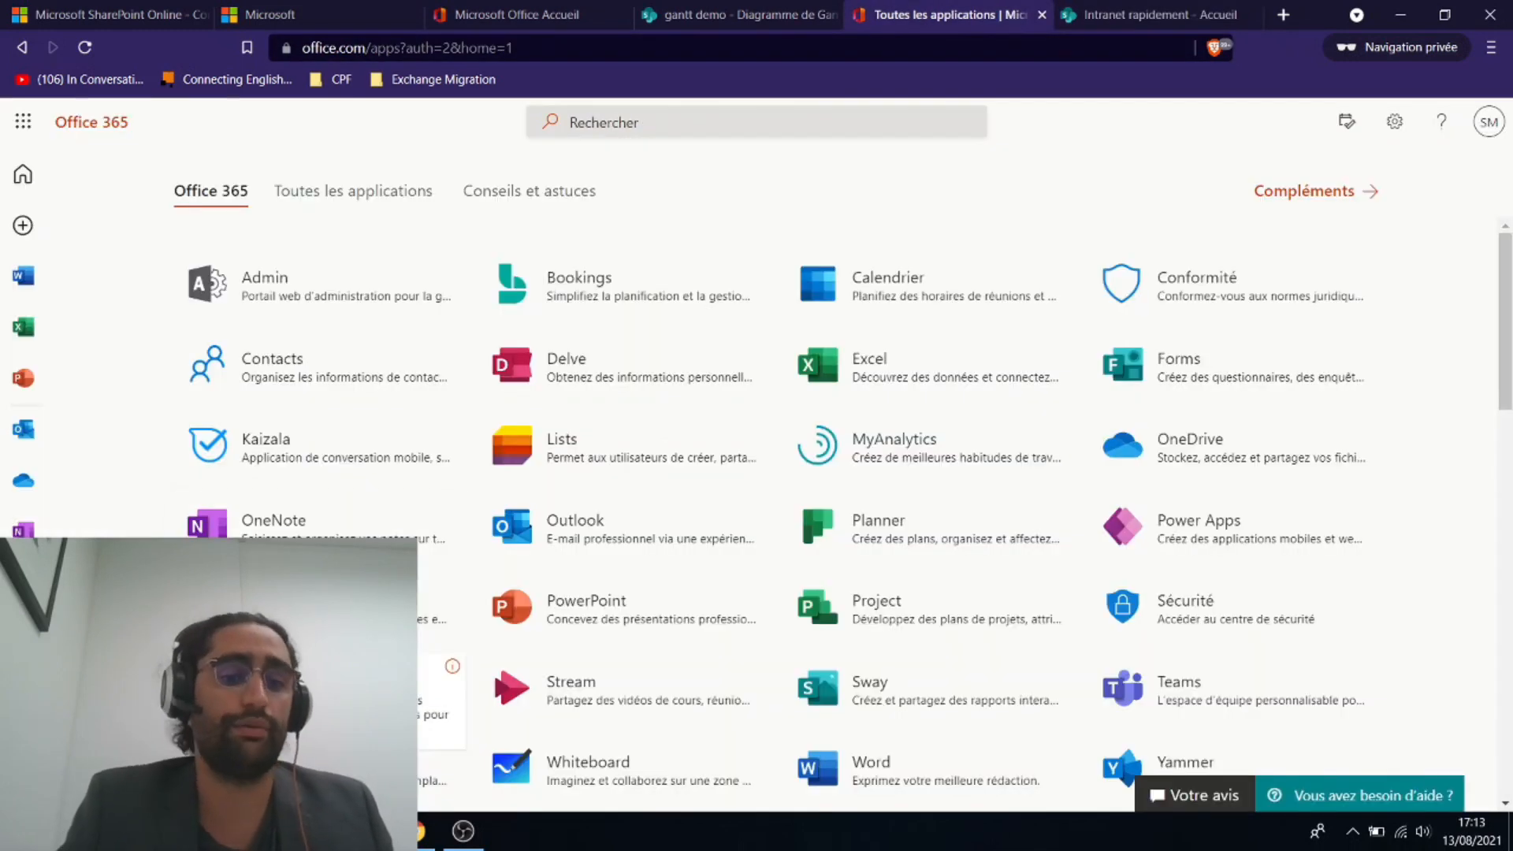
pyautogui.click(353, 191)
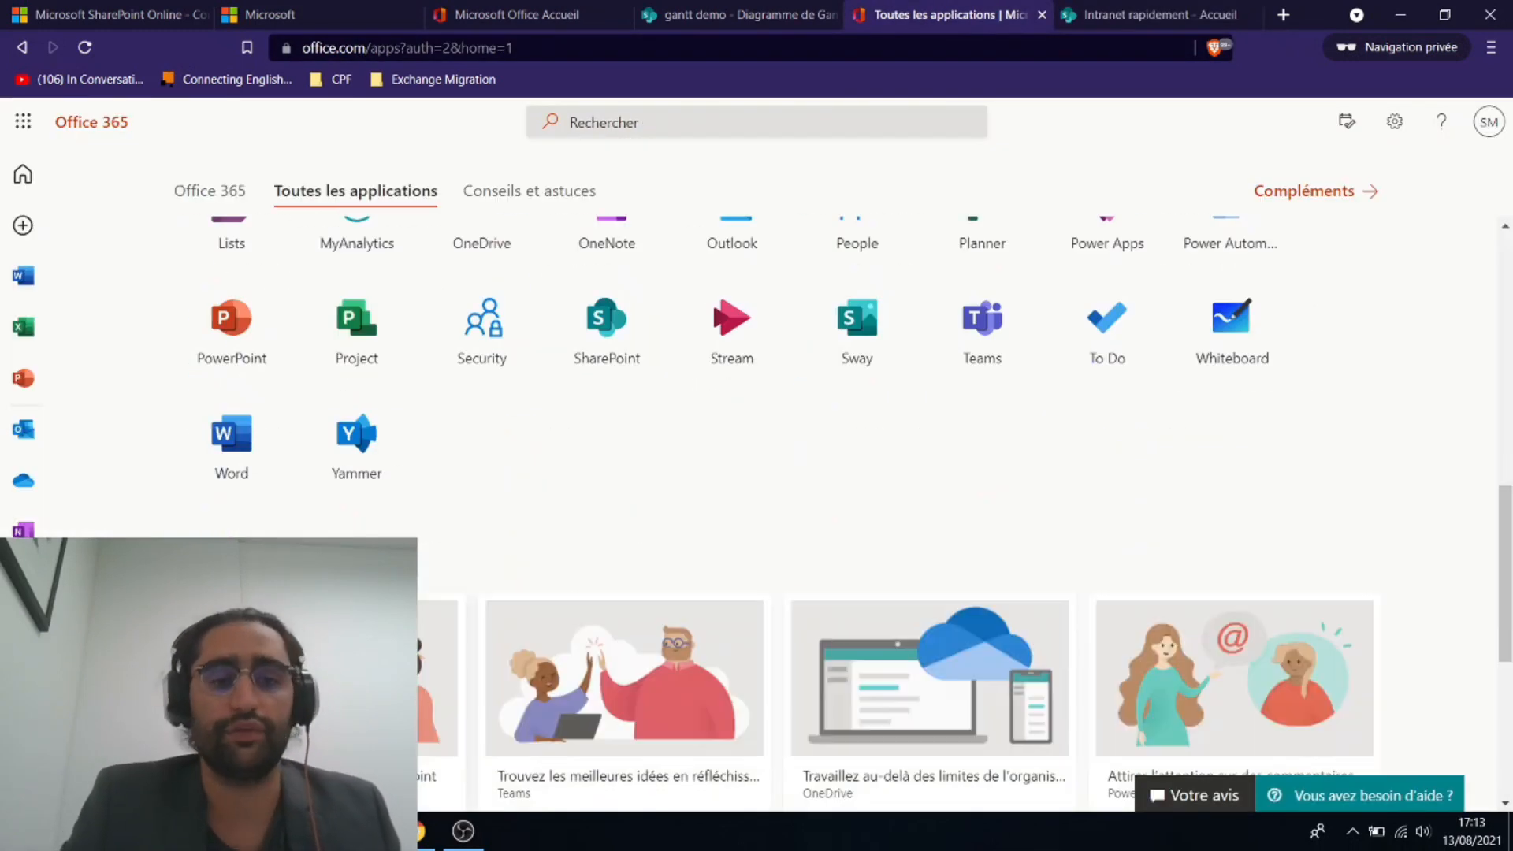
pyautogui.click(348, 465)
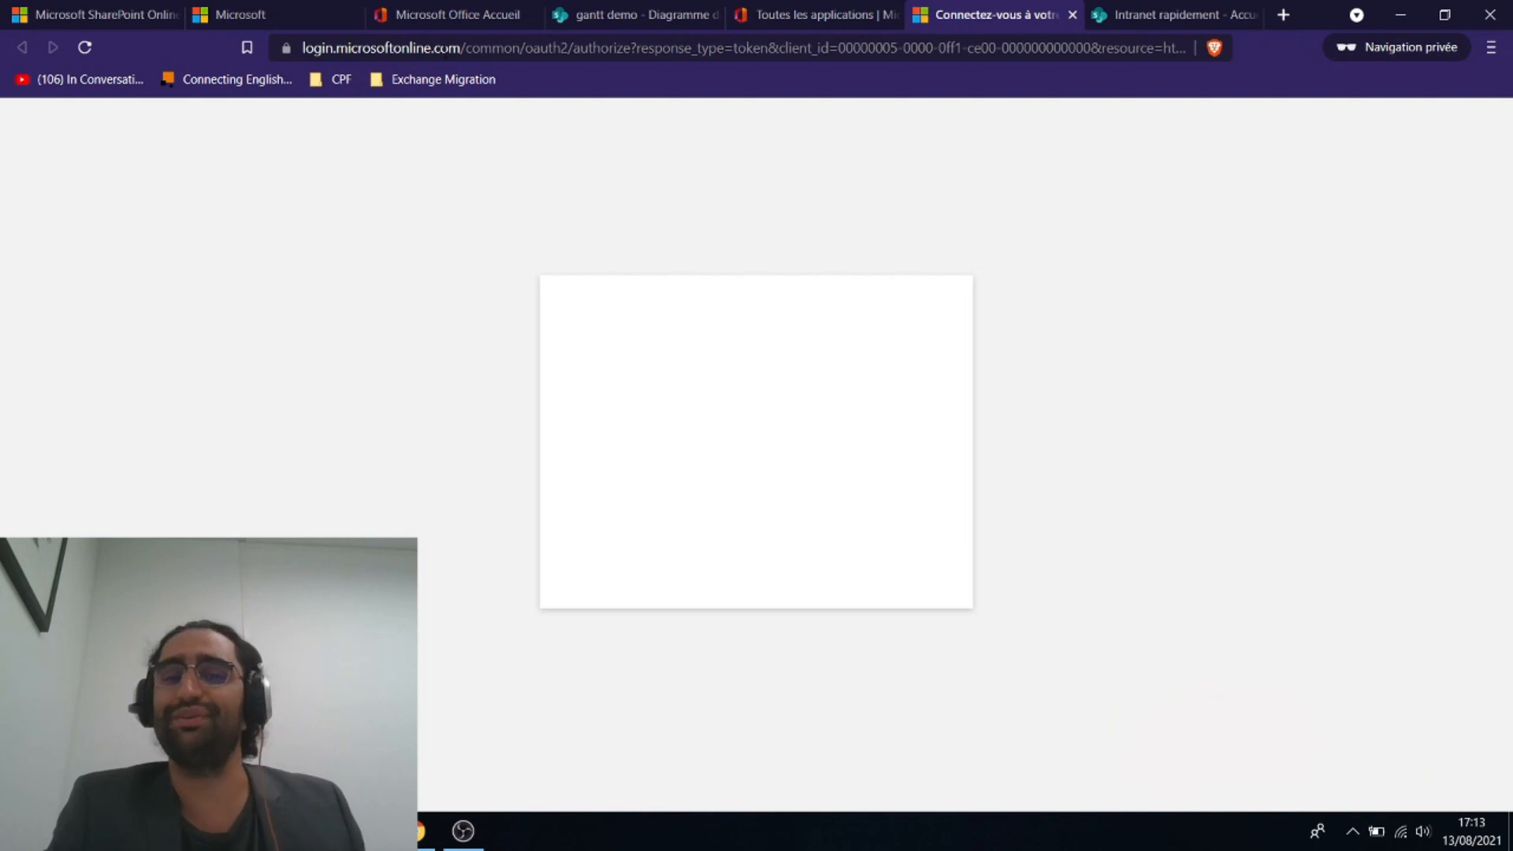
pyautogui.click(749, 432)
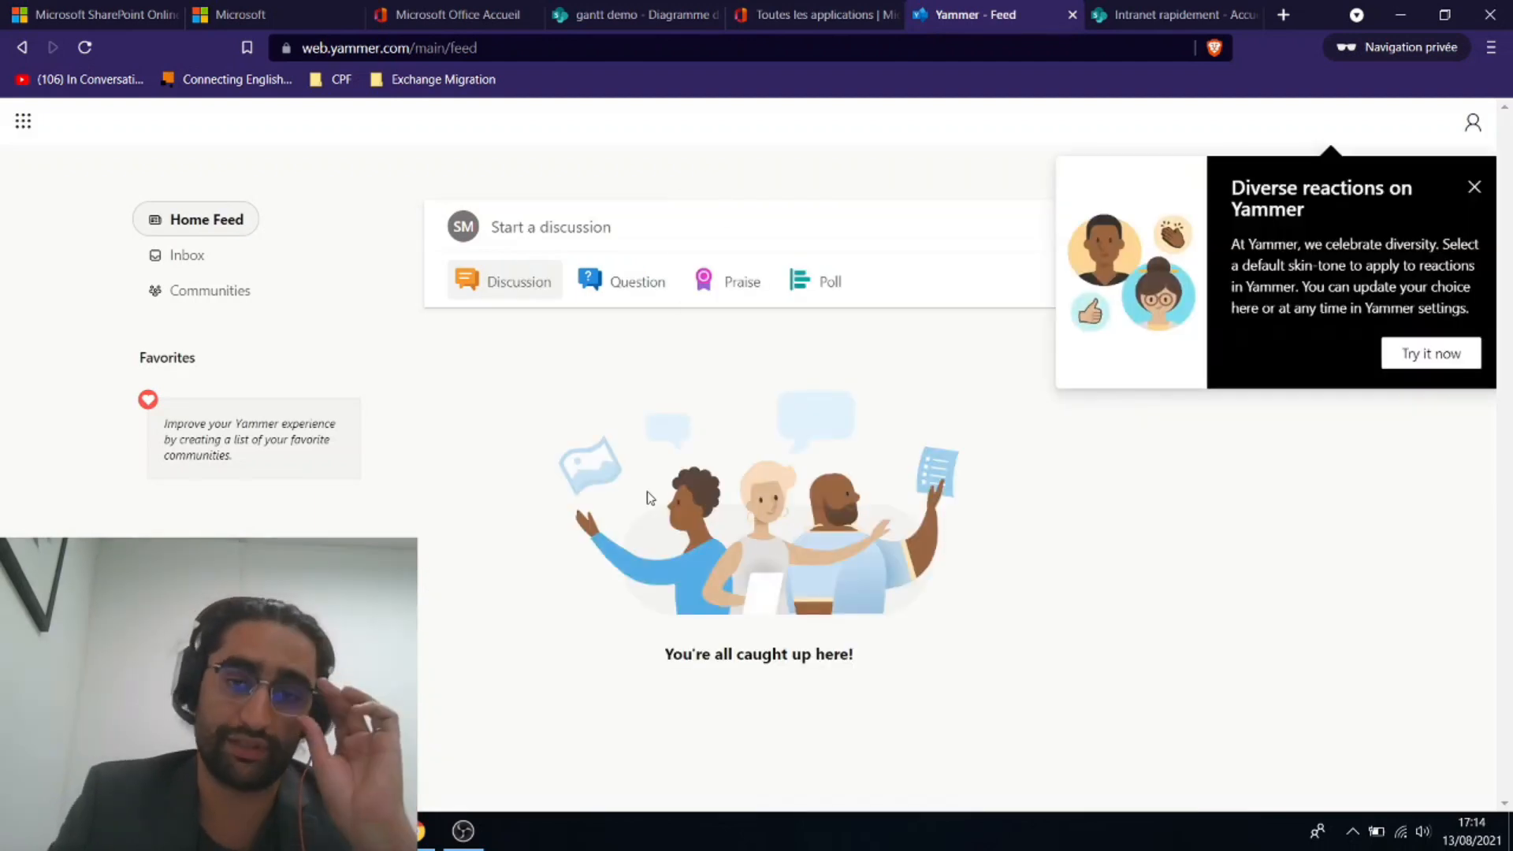
pyautogui.click(1474, 190)
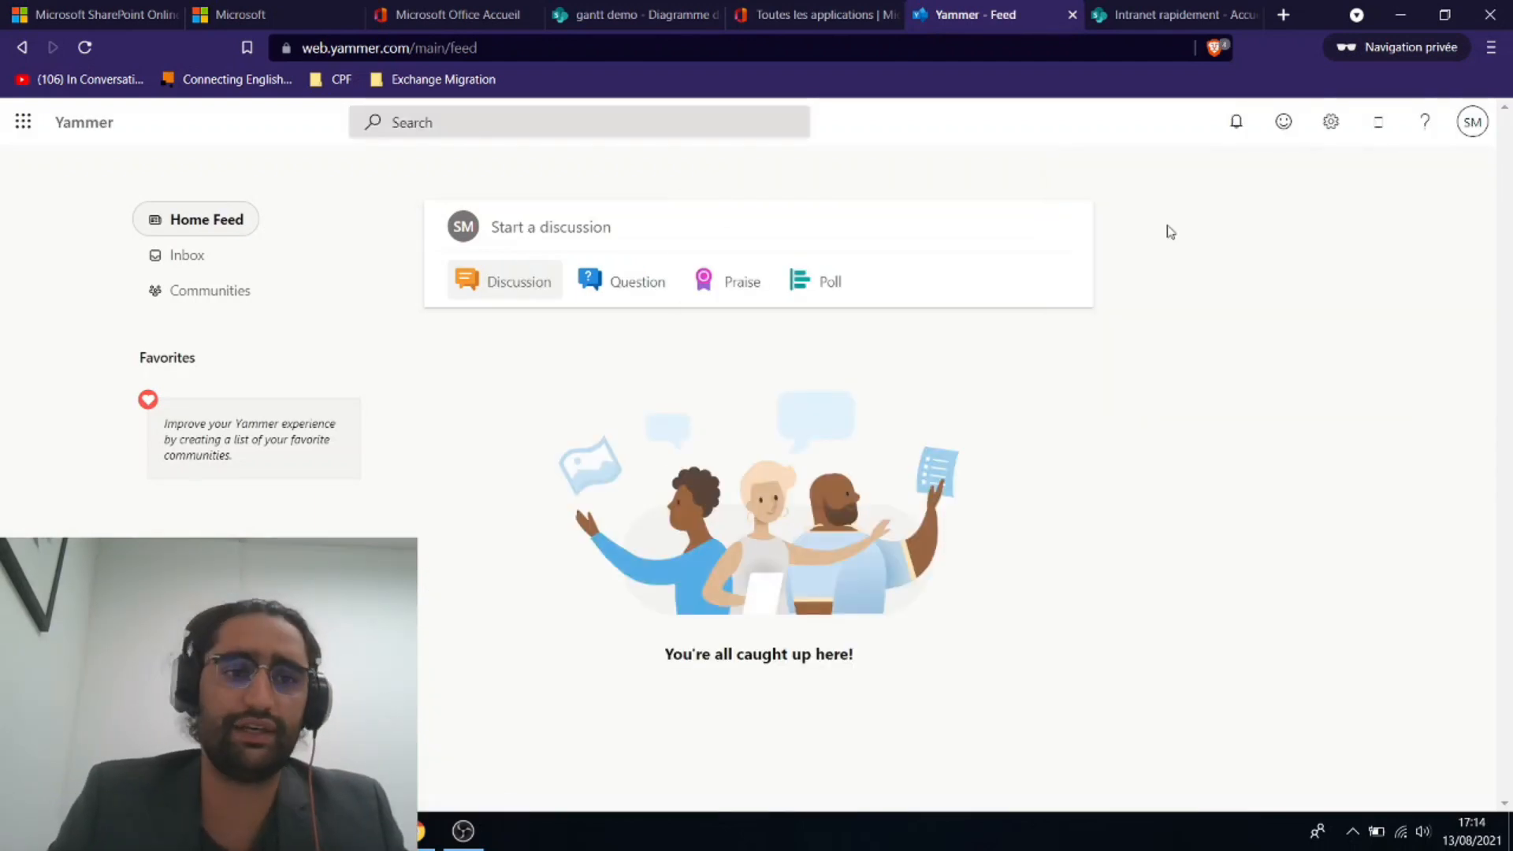
# Create a new public Yammer community named "Entraide"
pyautogui.click(200, 306)
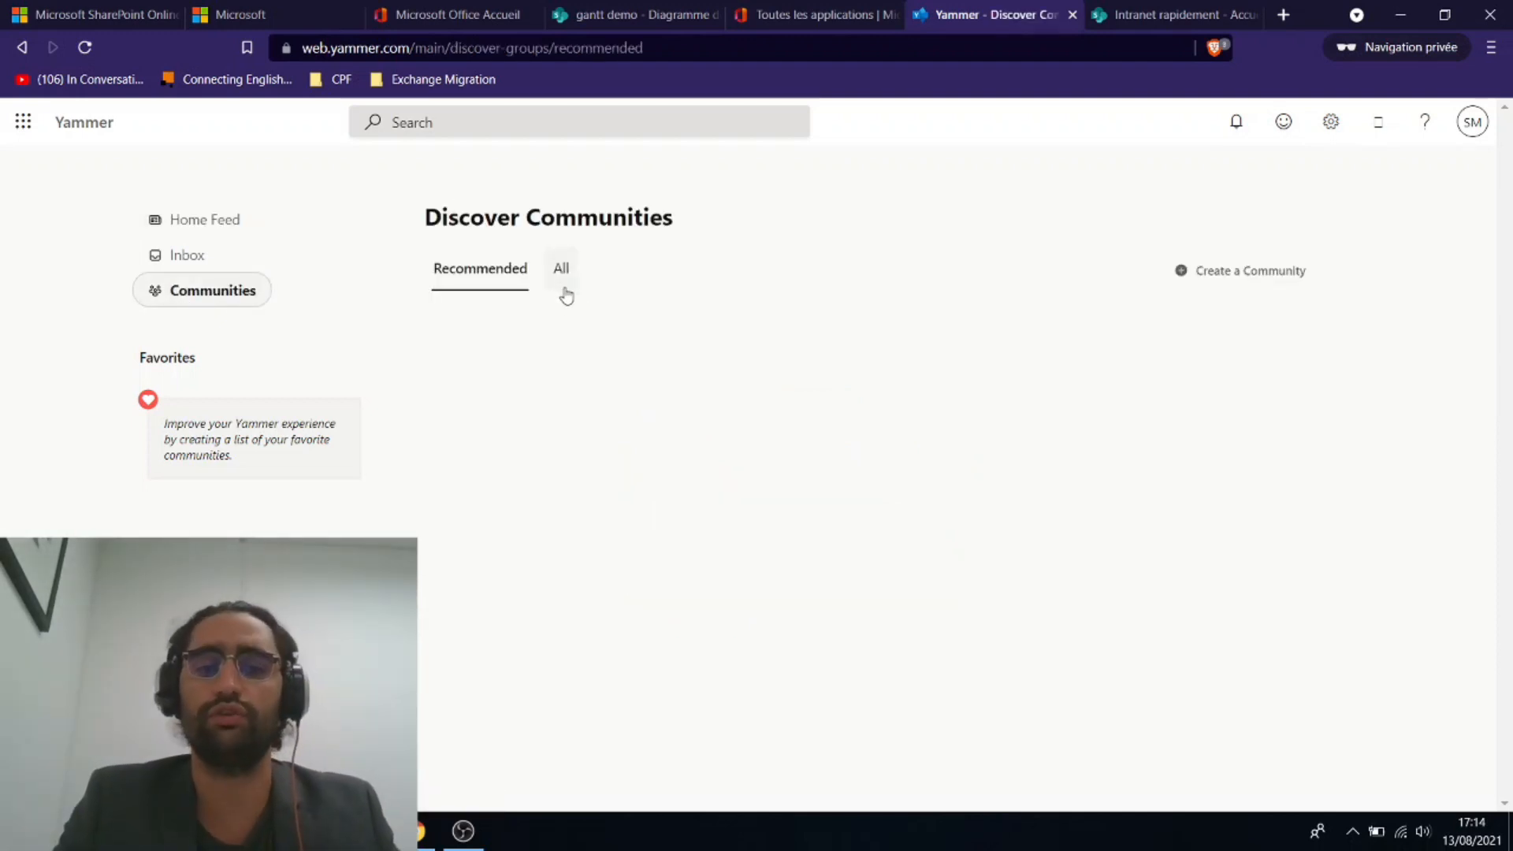
pyautogui.click(1251, 269)
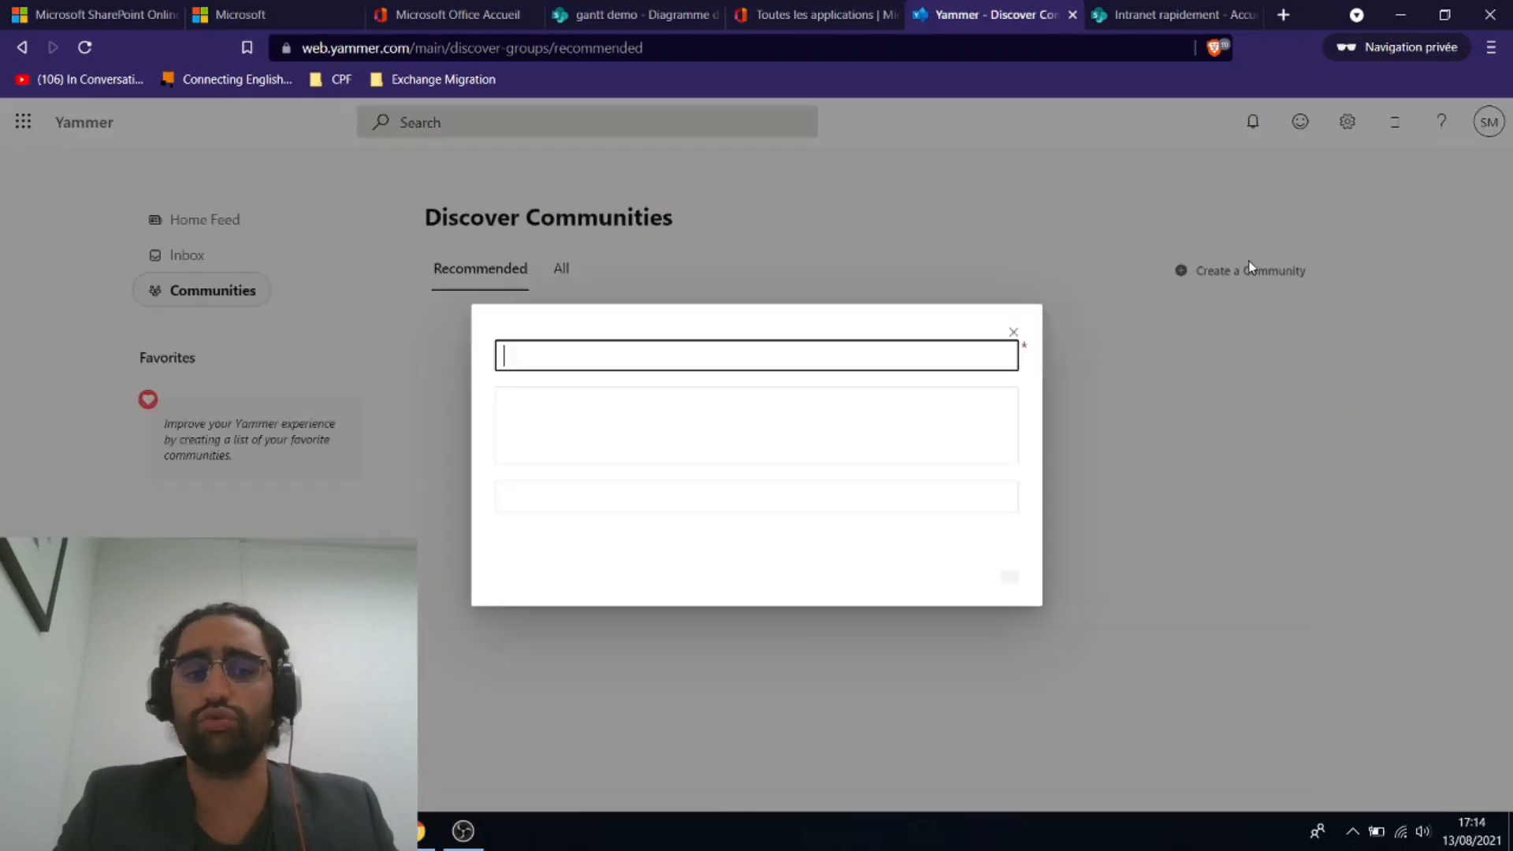
pyautogui.write('T')
pyautogui.press('BackSpace')
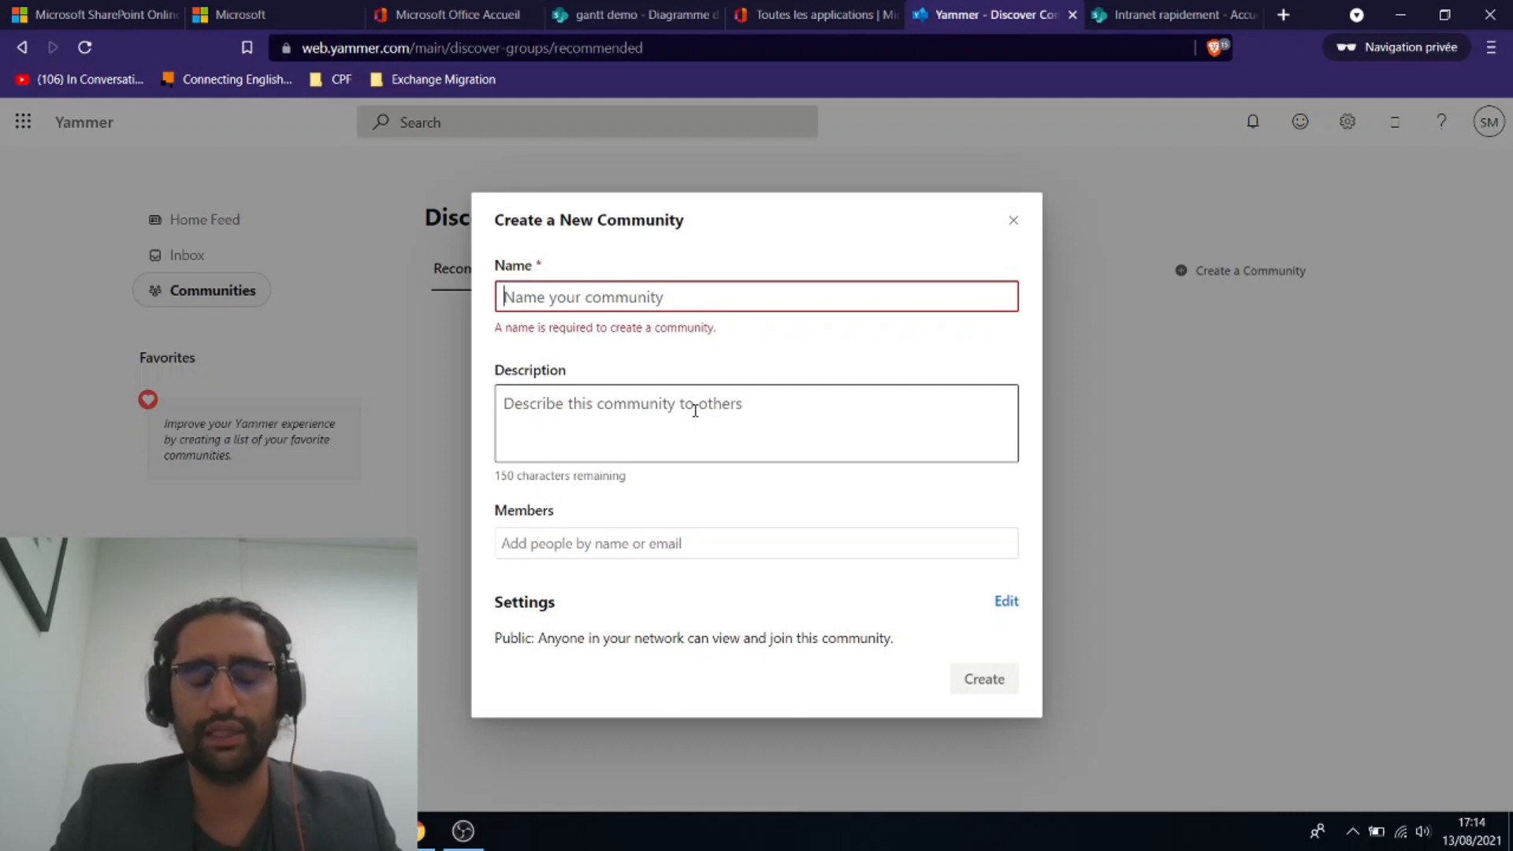
pyautogui.write('A')
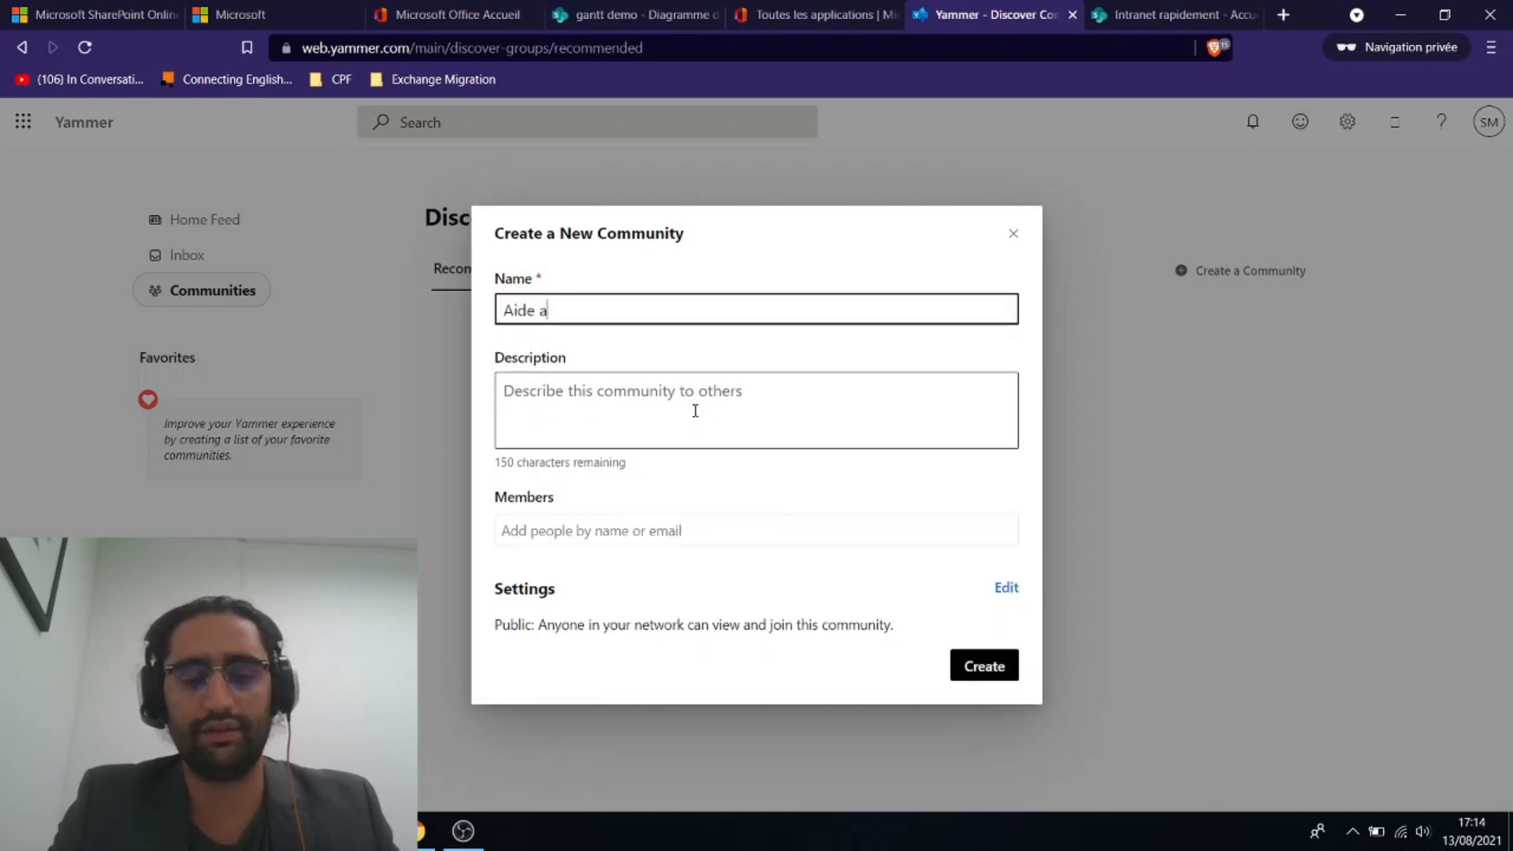
pyautogui.write('id')
pyautogui.press('BackSpace')
pyautogui.press('BackSpace')
pyautogui.press('BackSpace')
pyautogui.write('Entra')
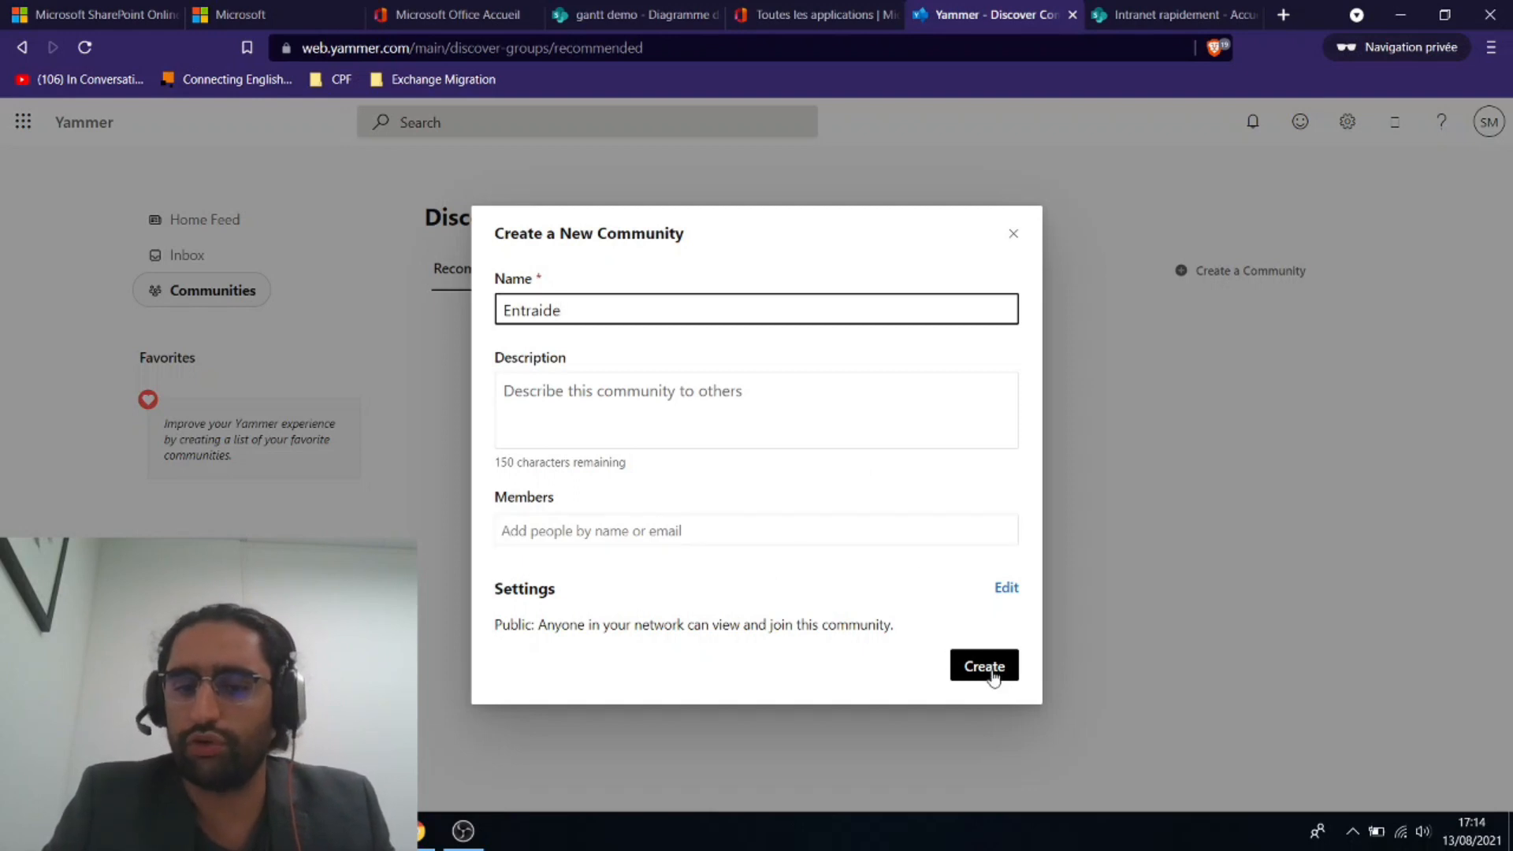
pyautogui.click(992, 676)
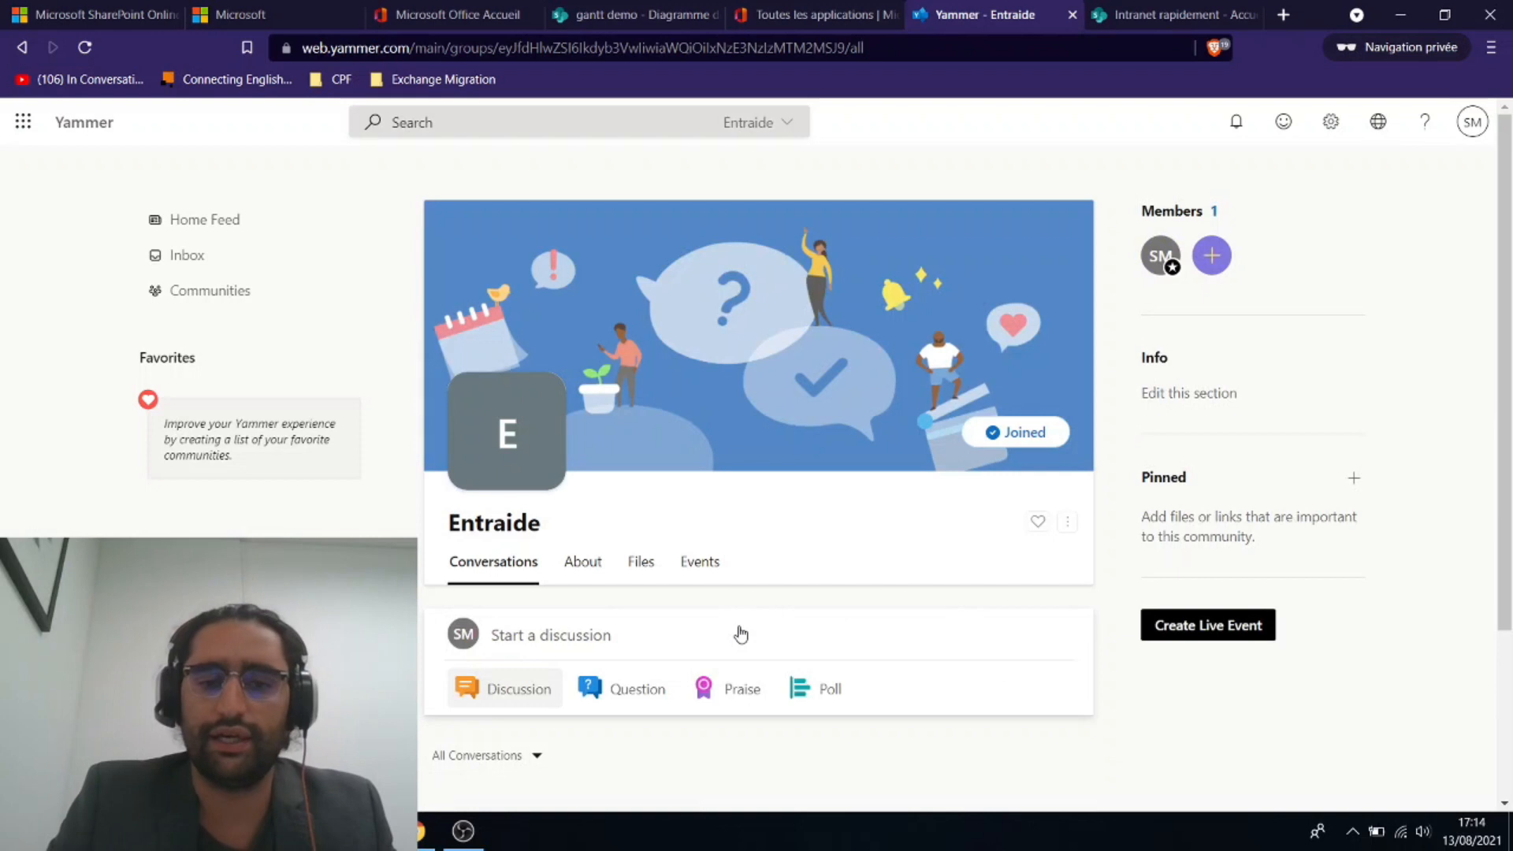
# Post the discussion "Comment retrouver ses fichiers partagés sur le réseau" in the Entraide community
pyautogui.scroll(-2, 550, 668)
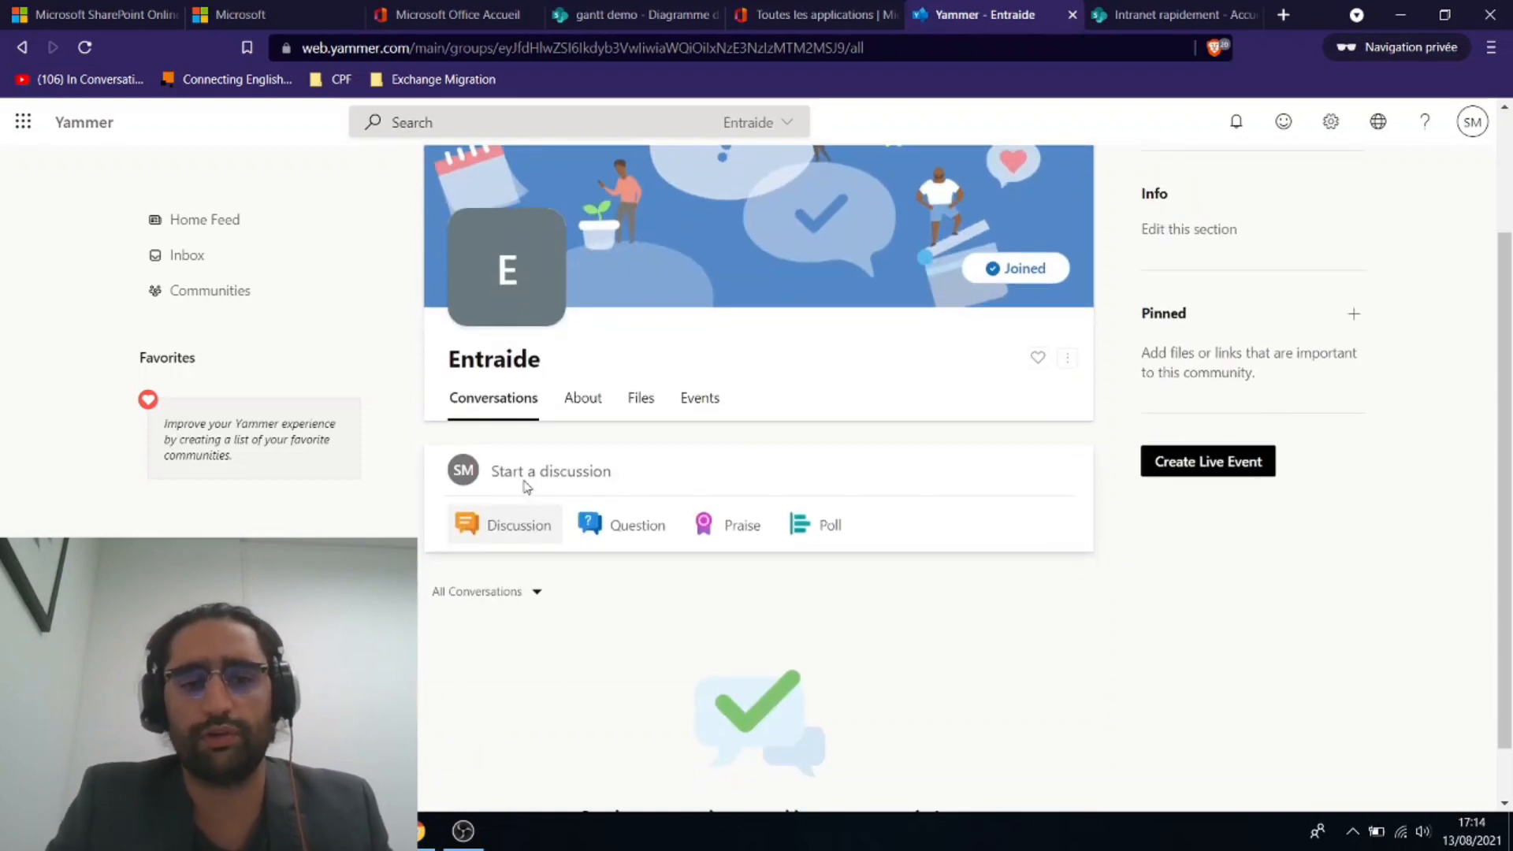
pyautogui.click(526, 476)
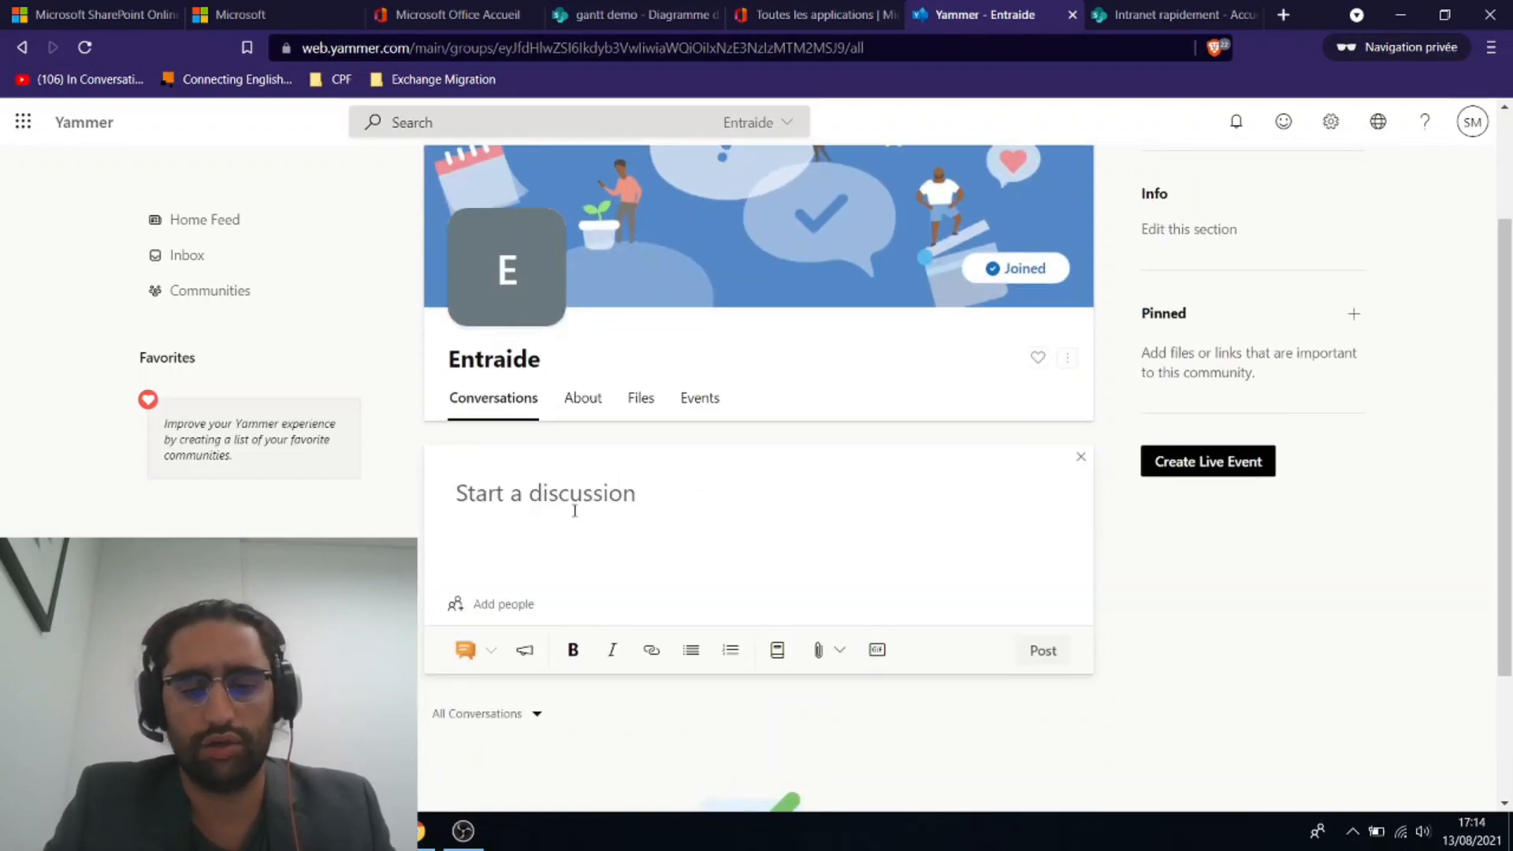
pyautogui.write('Comment')
pyautogui.press('BackSpace')
pyautogui.press('BackSpace')
pyautogui.write('t retr')
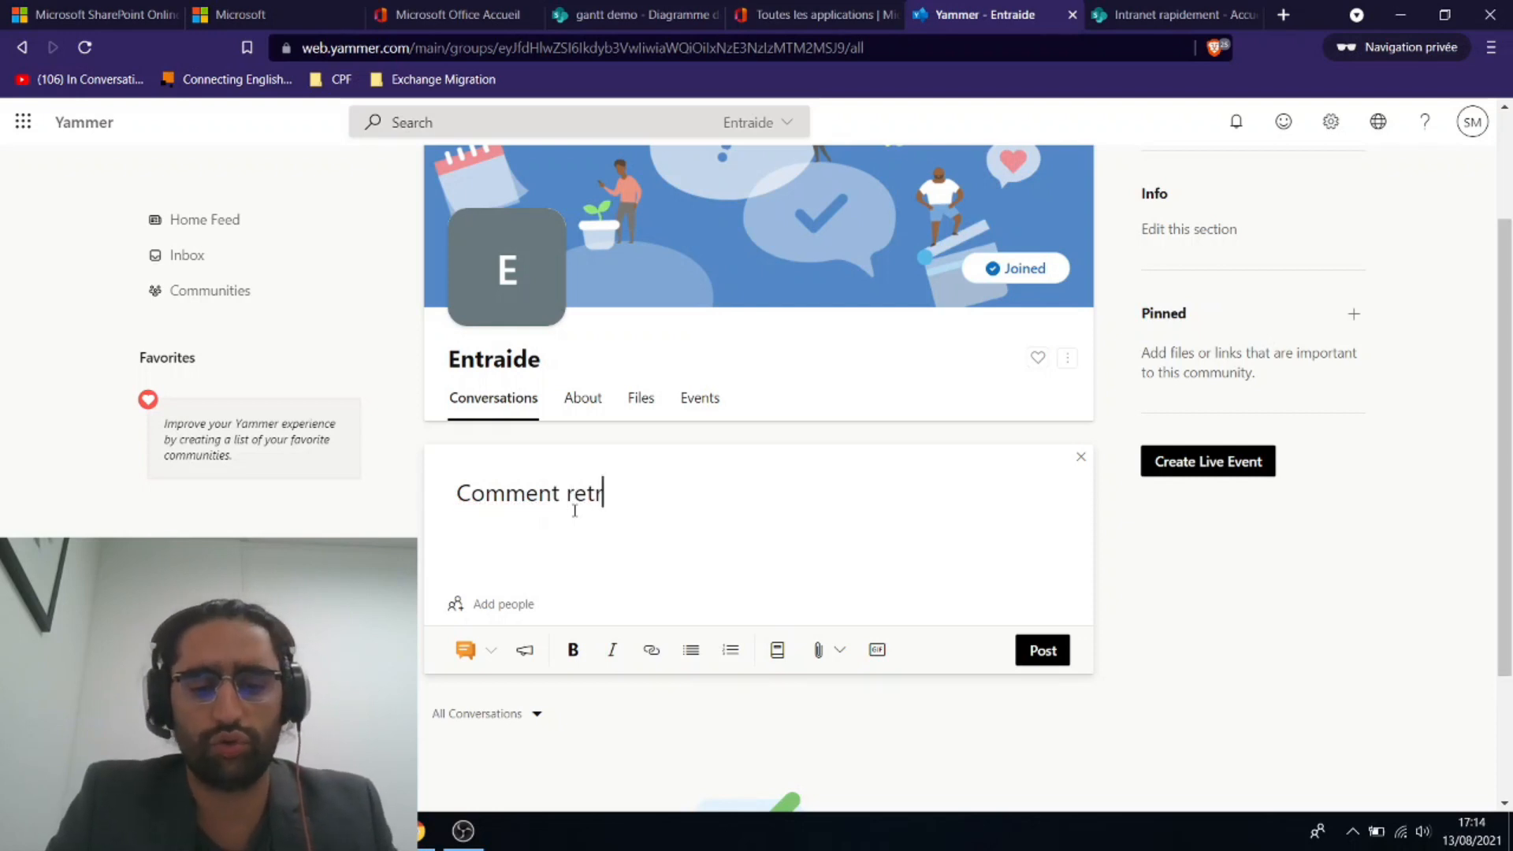
pyautogui.write('ouver ses ')
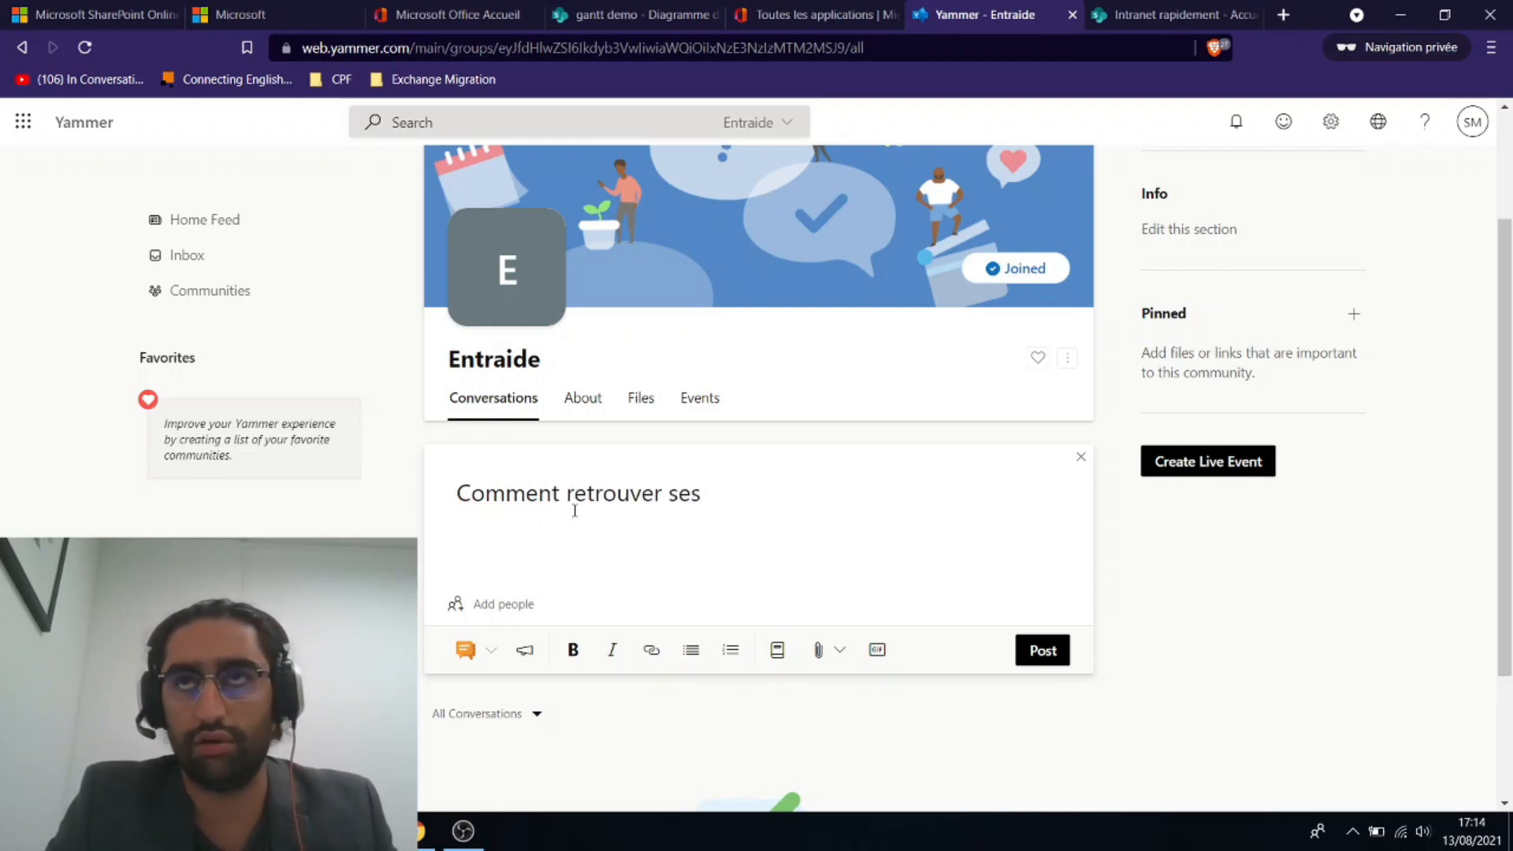
pyautogui.write('fichiers partagé')
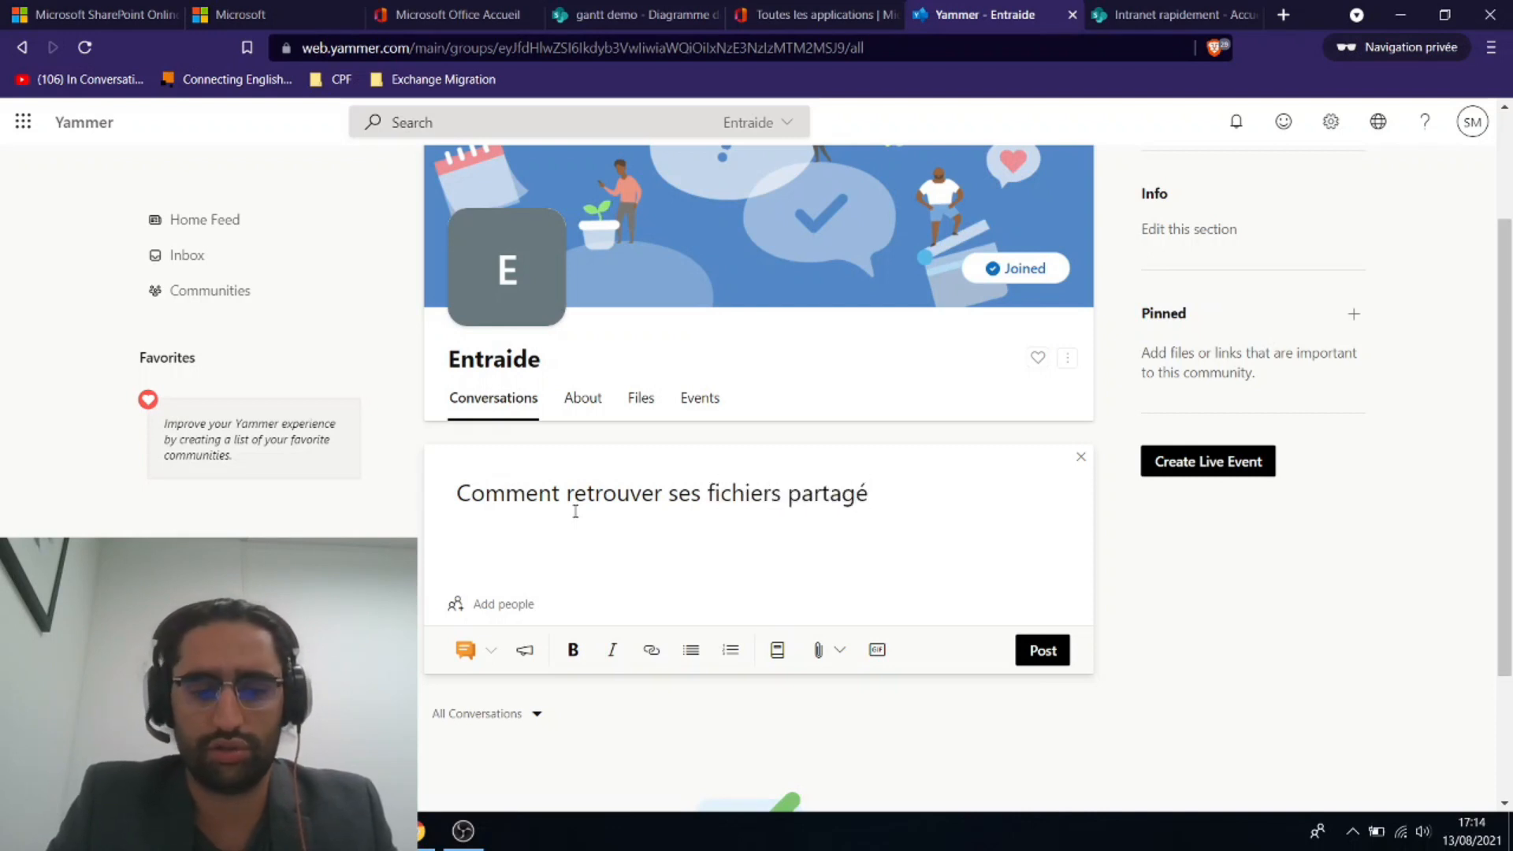
pyautogui.write('s sur le réseau')
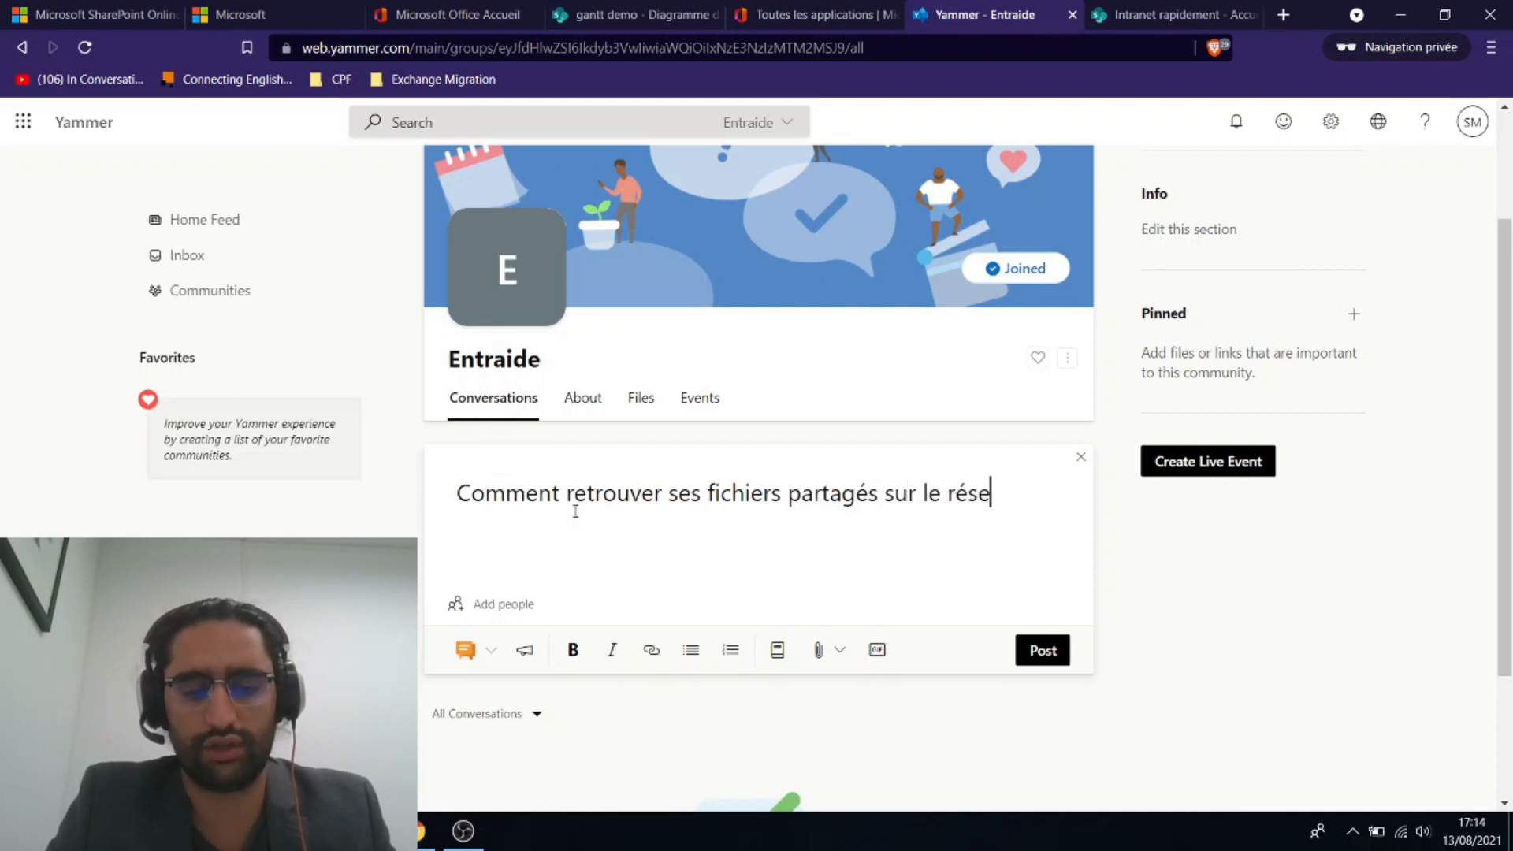
pyautogui.click(1043, 651)
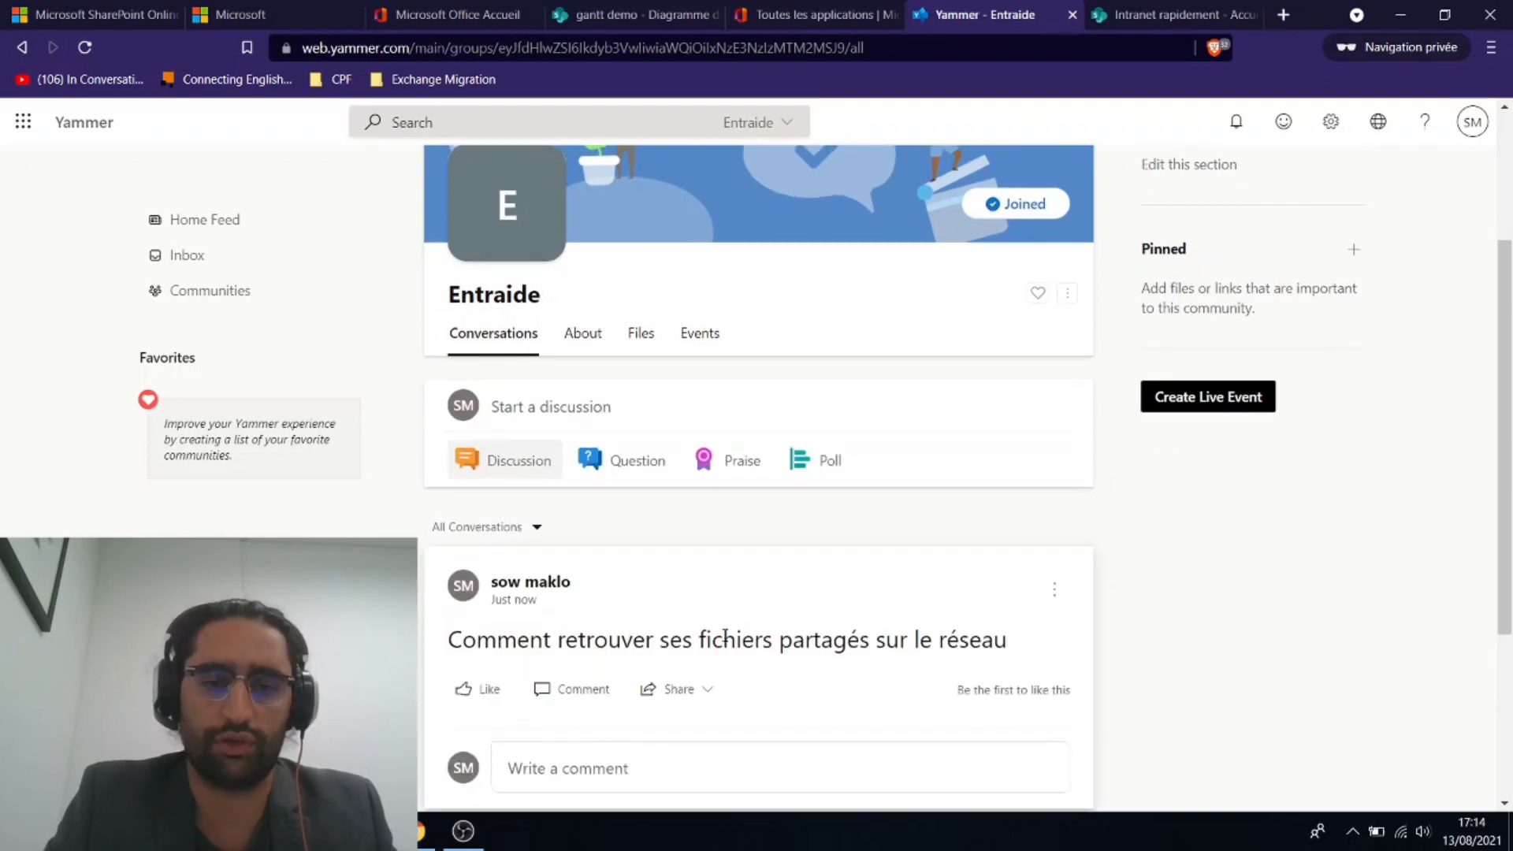
# Post the discussion "Je n'arrive pas à créer une bibliothèque SharEPoint ! Qui peut m'aider ?" in the Entraide community
pyautogui.click(515, 473)
pyautogui.write("Je n'arrive pas à")
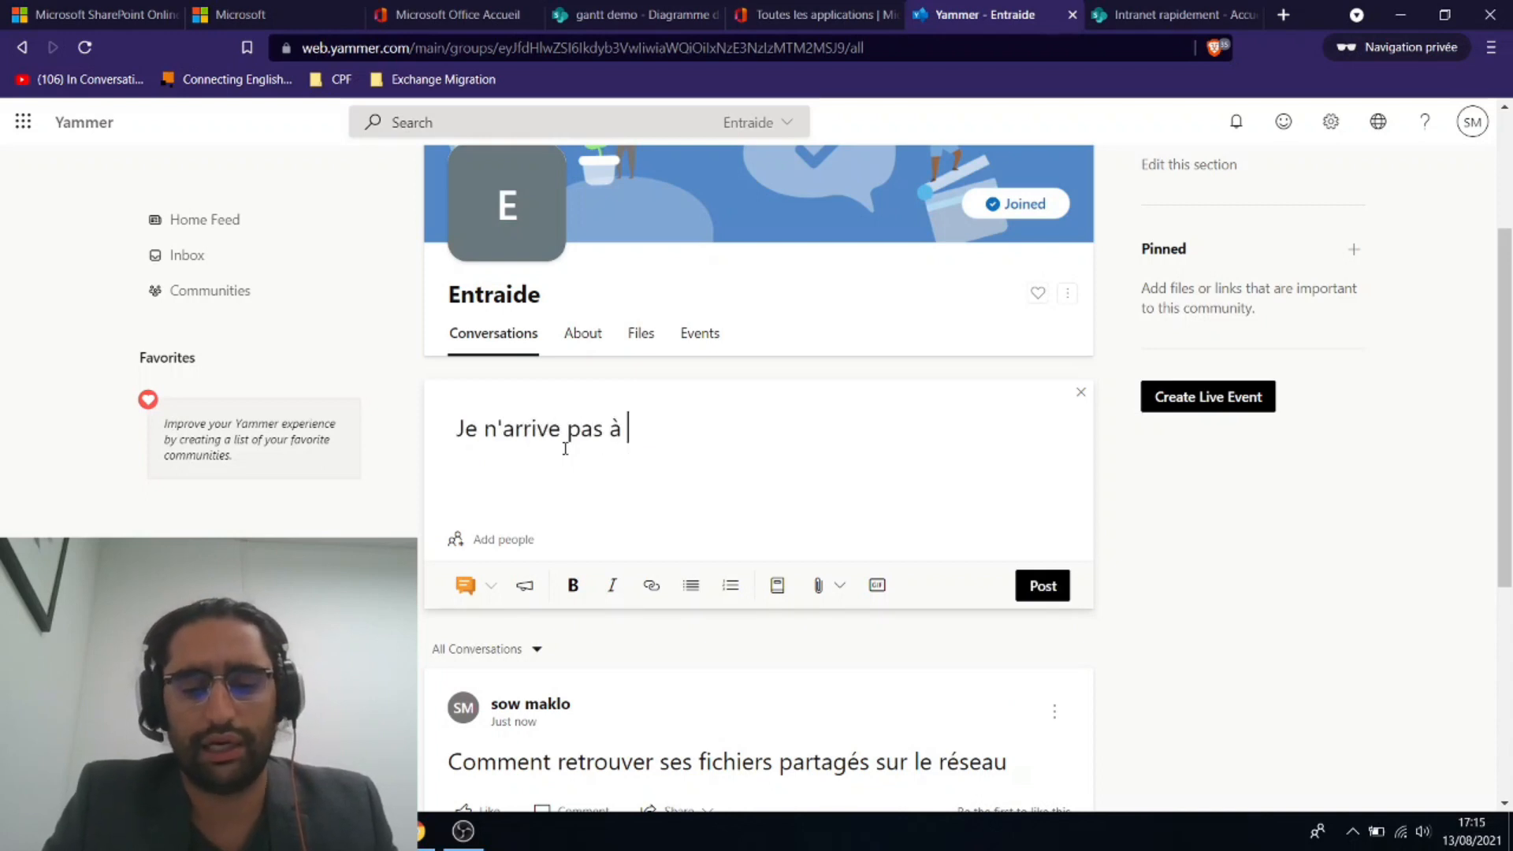
pyautogui.write(' créer une bibliothèque SharEPoint')
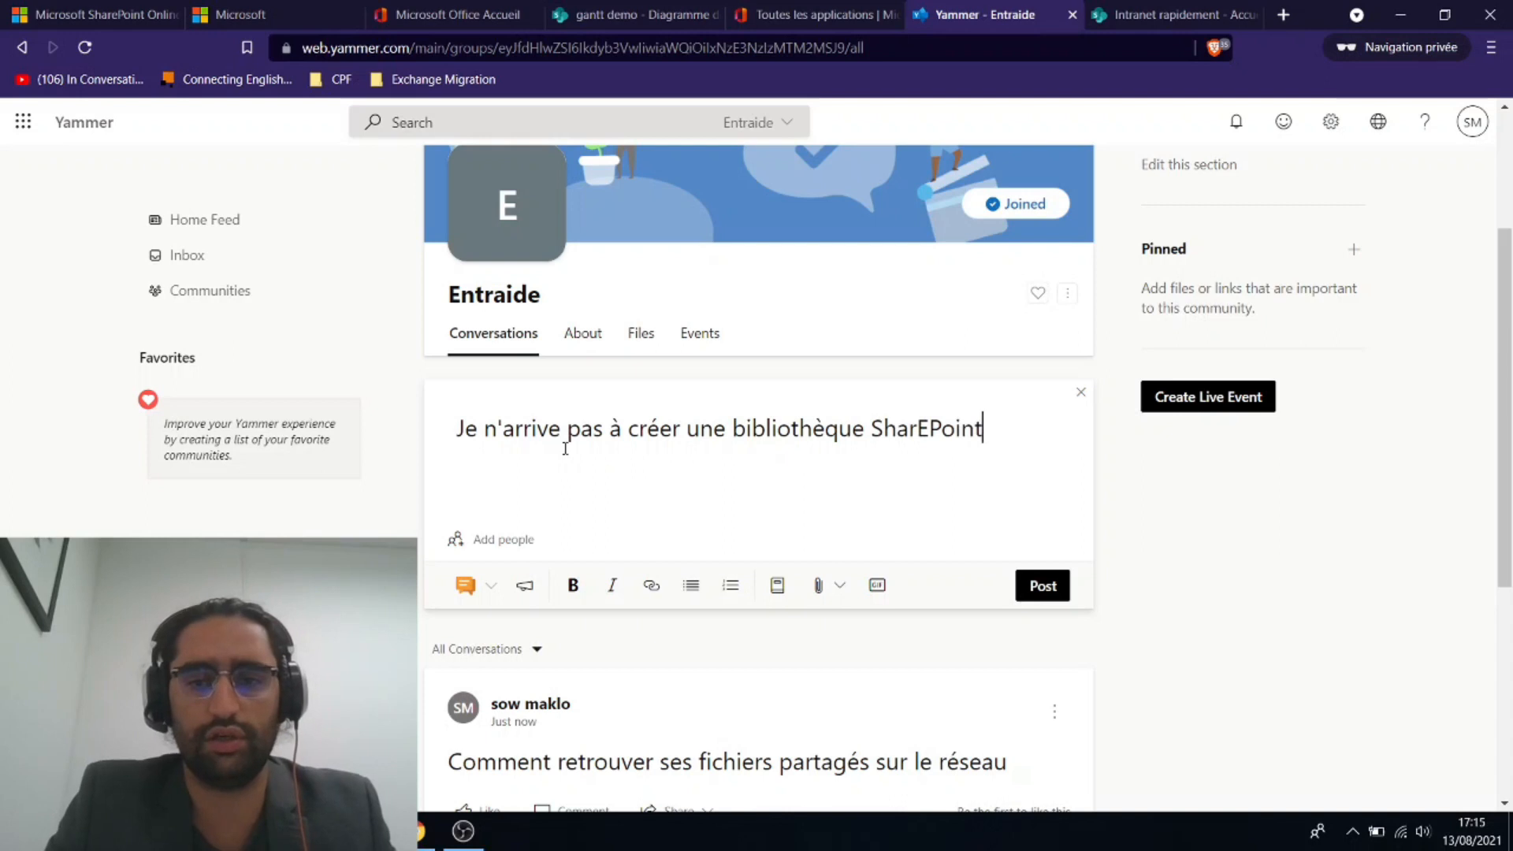
pyautogui.write(' !')
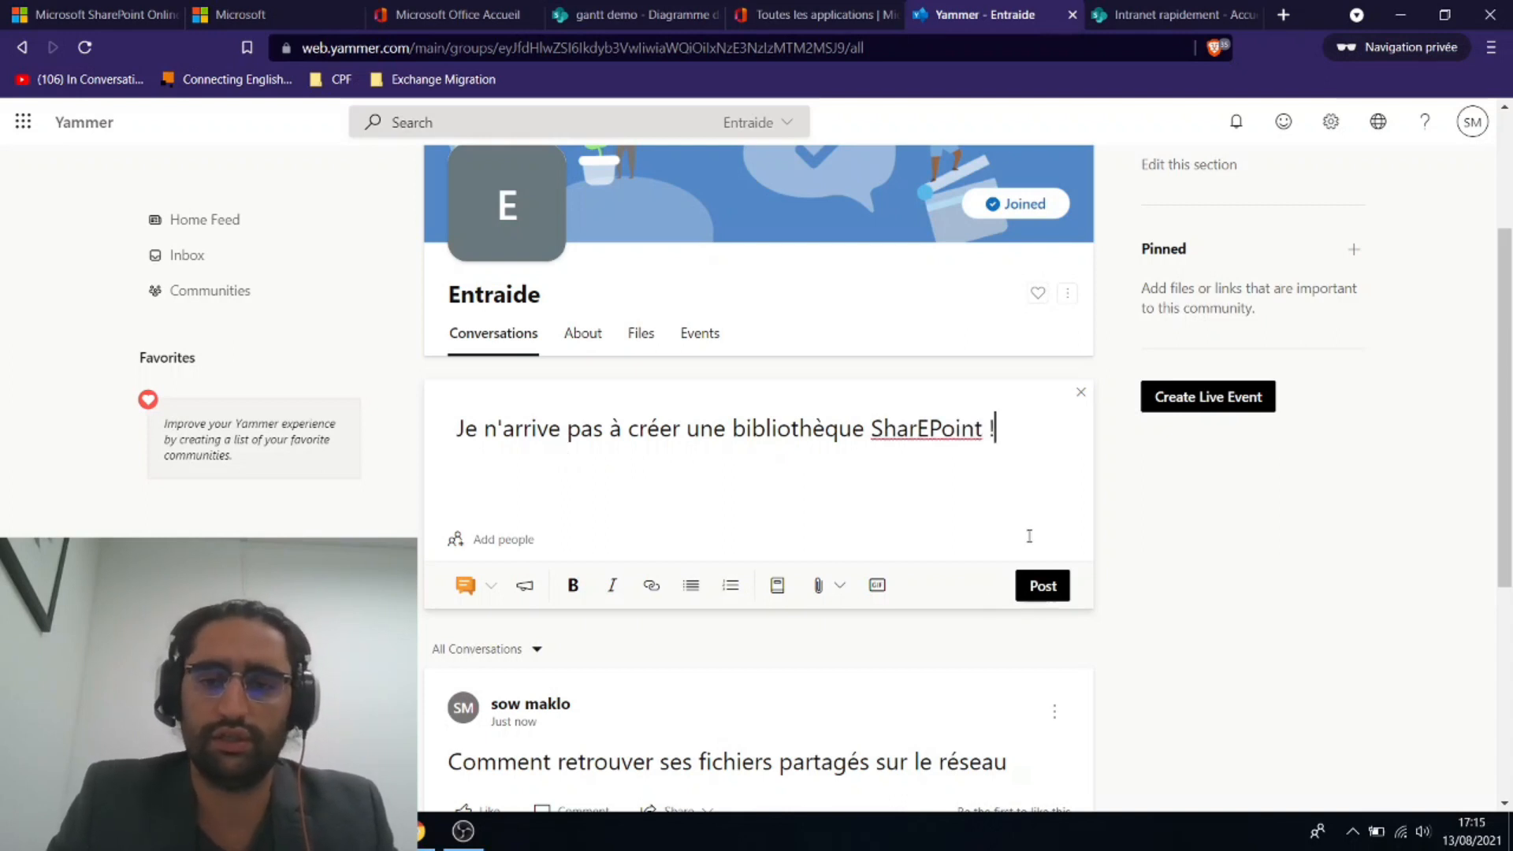
pyautogui.write(" Qui peut m'aider ?")
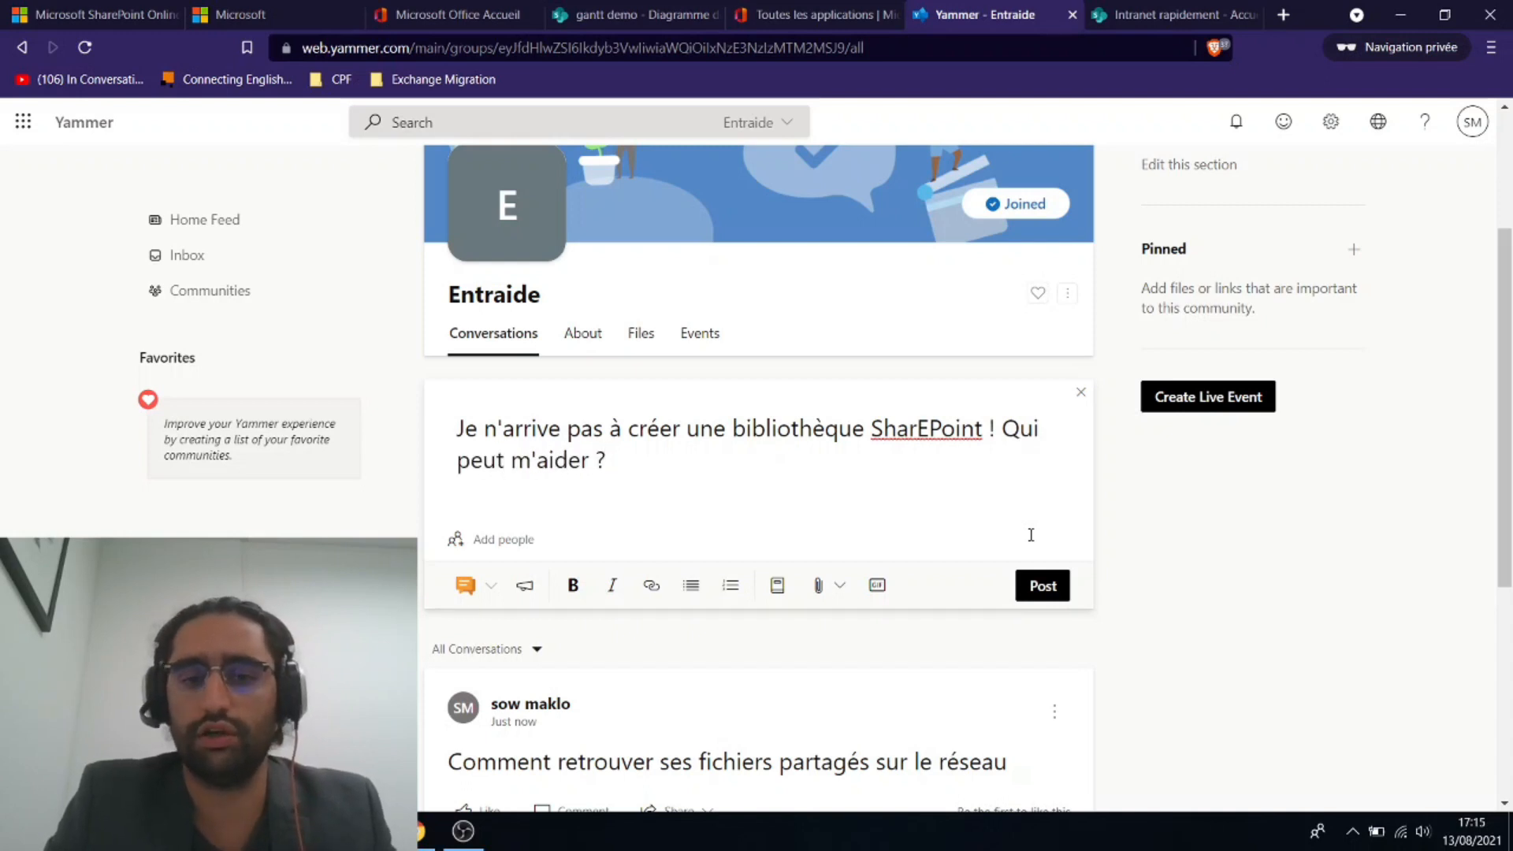
pyautogui.click(1043, 585)
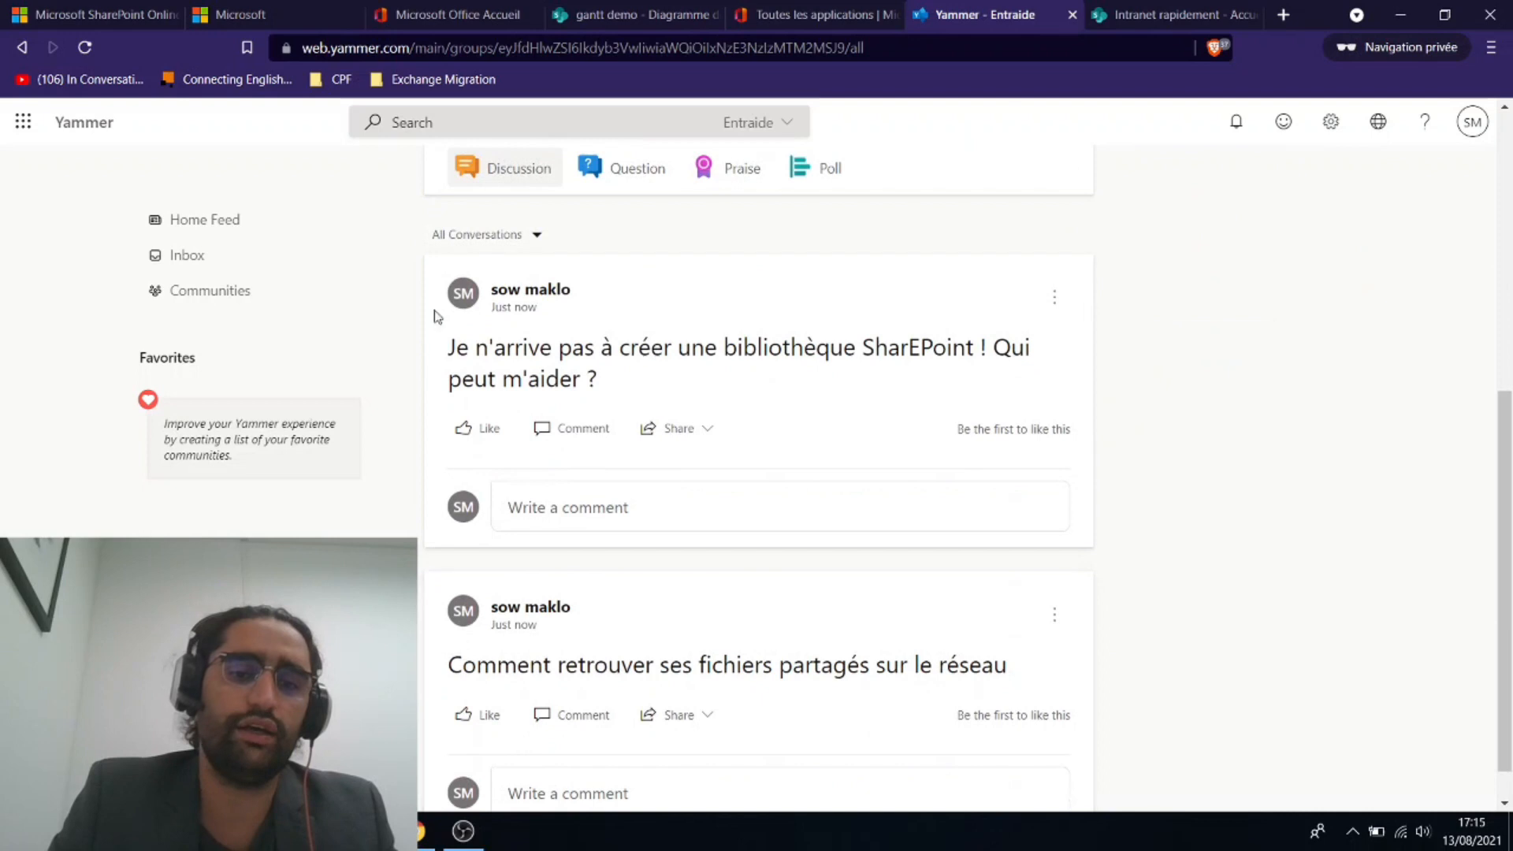
# Post another discussion in the Entraide community: "Comment faire pour créer un diagrame de Gantt ?"
pyautogui.scroll(3, 561, 317)
pyautogui.click(507, 331)
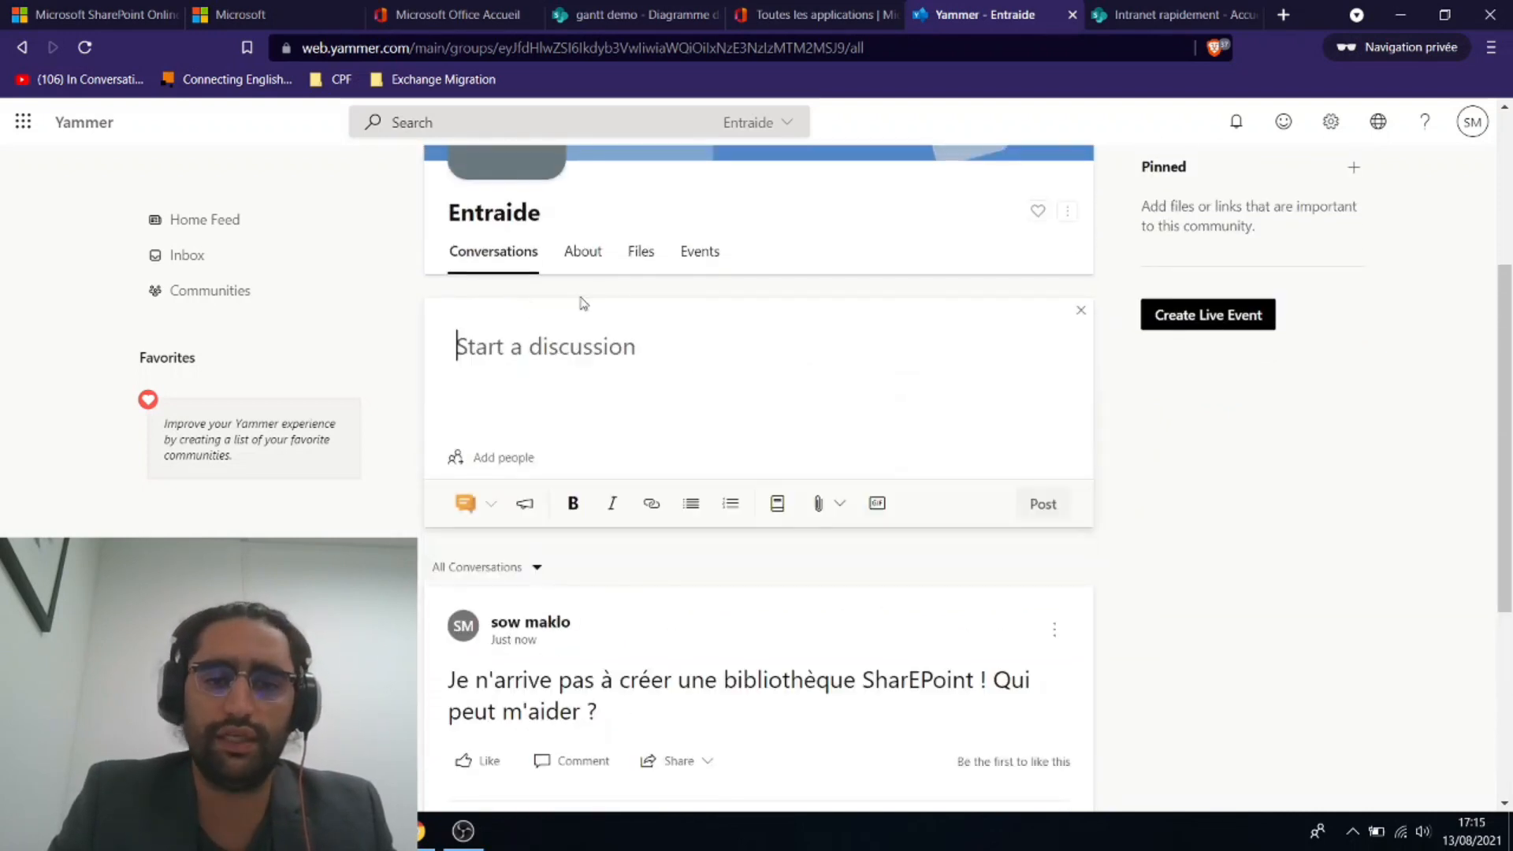
pyautogui.write('Commen')
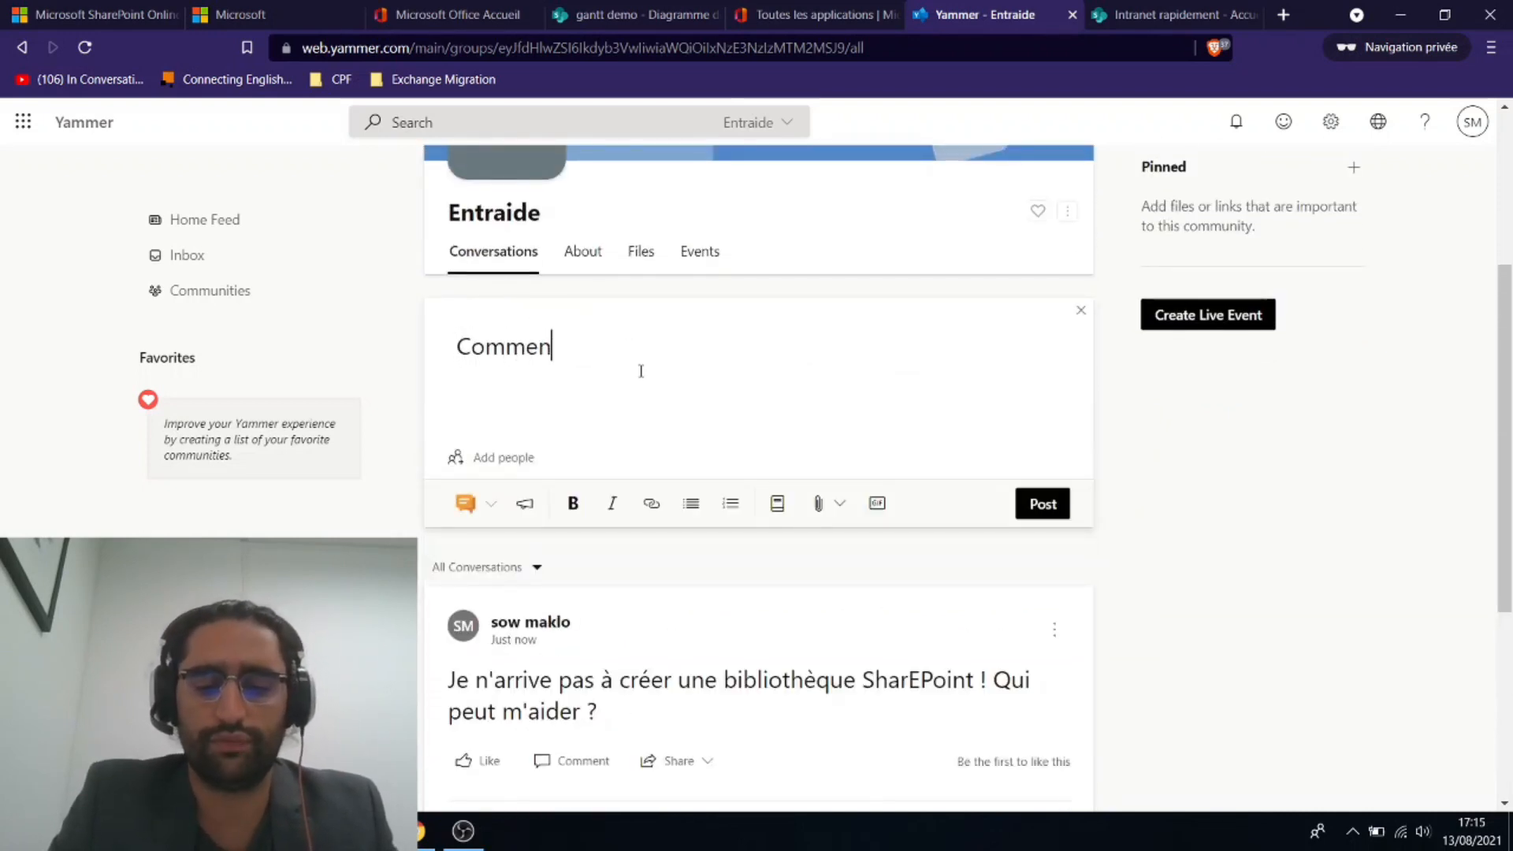
pyautogui.write('t faire pour ')
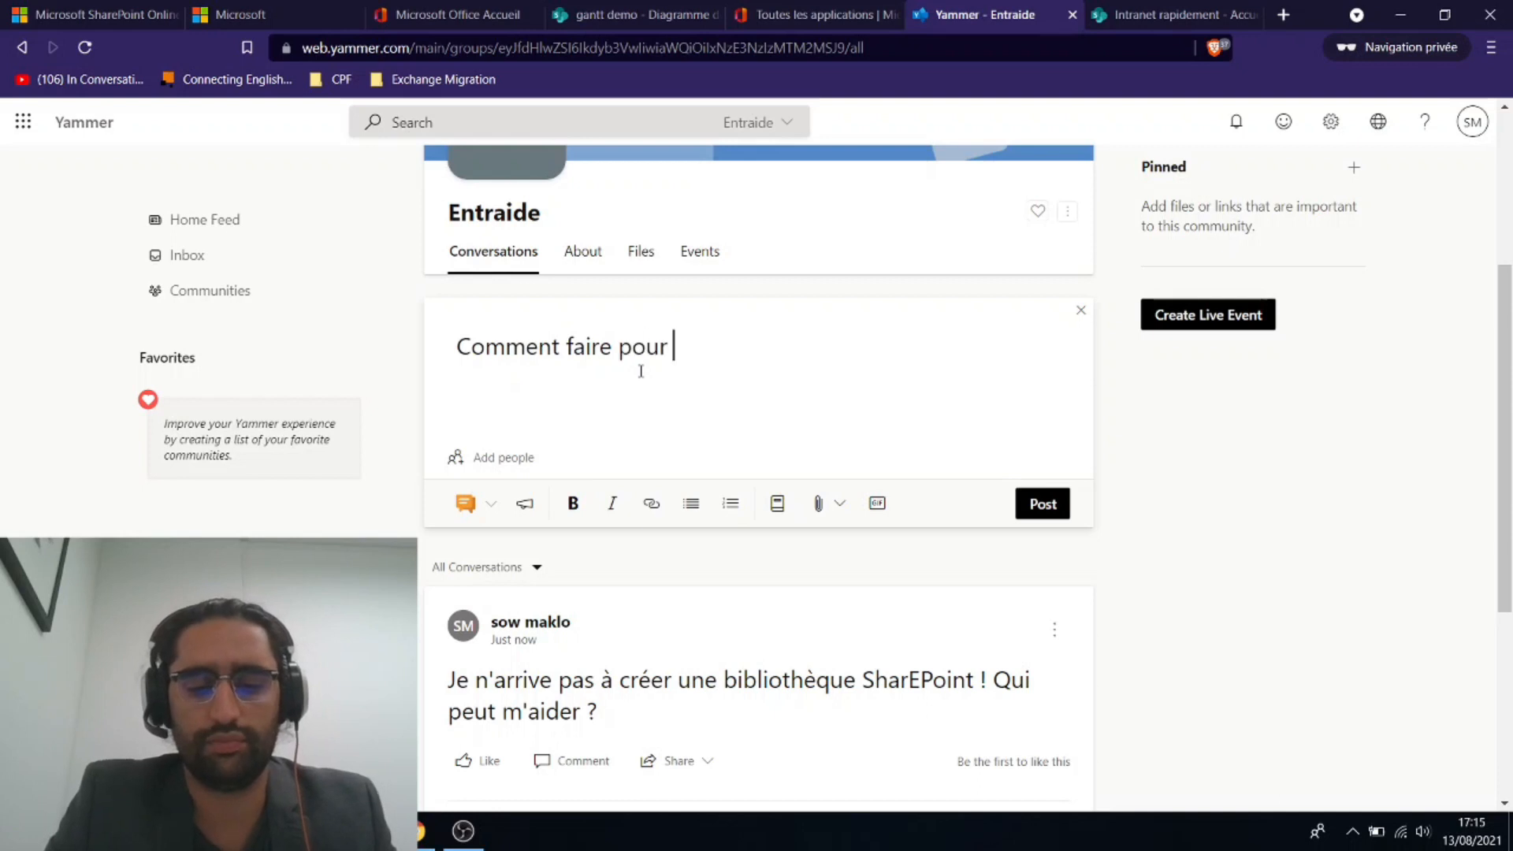
pyautogui.write('créer un diagr')
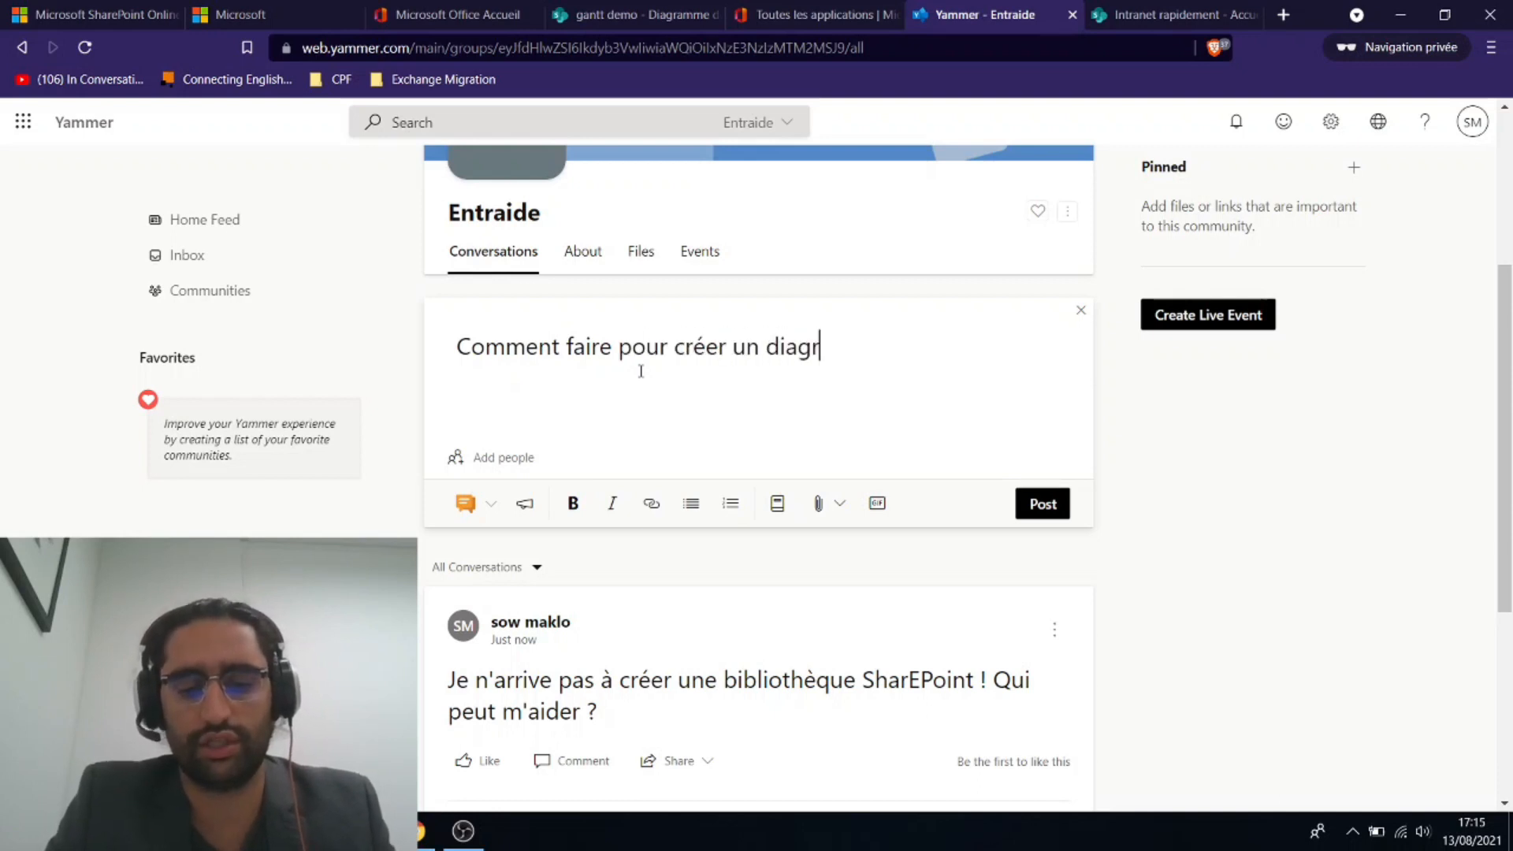
pyautogui.write('ame de Gantt ?')
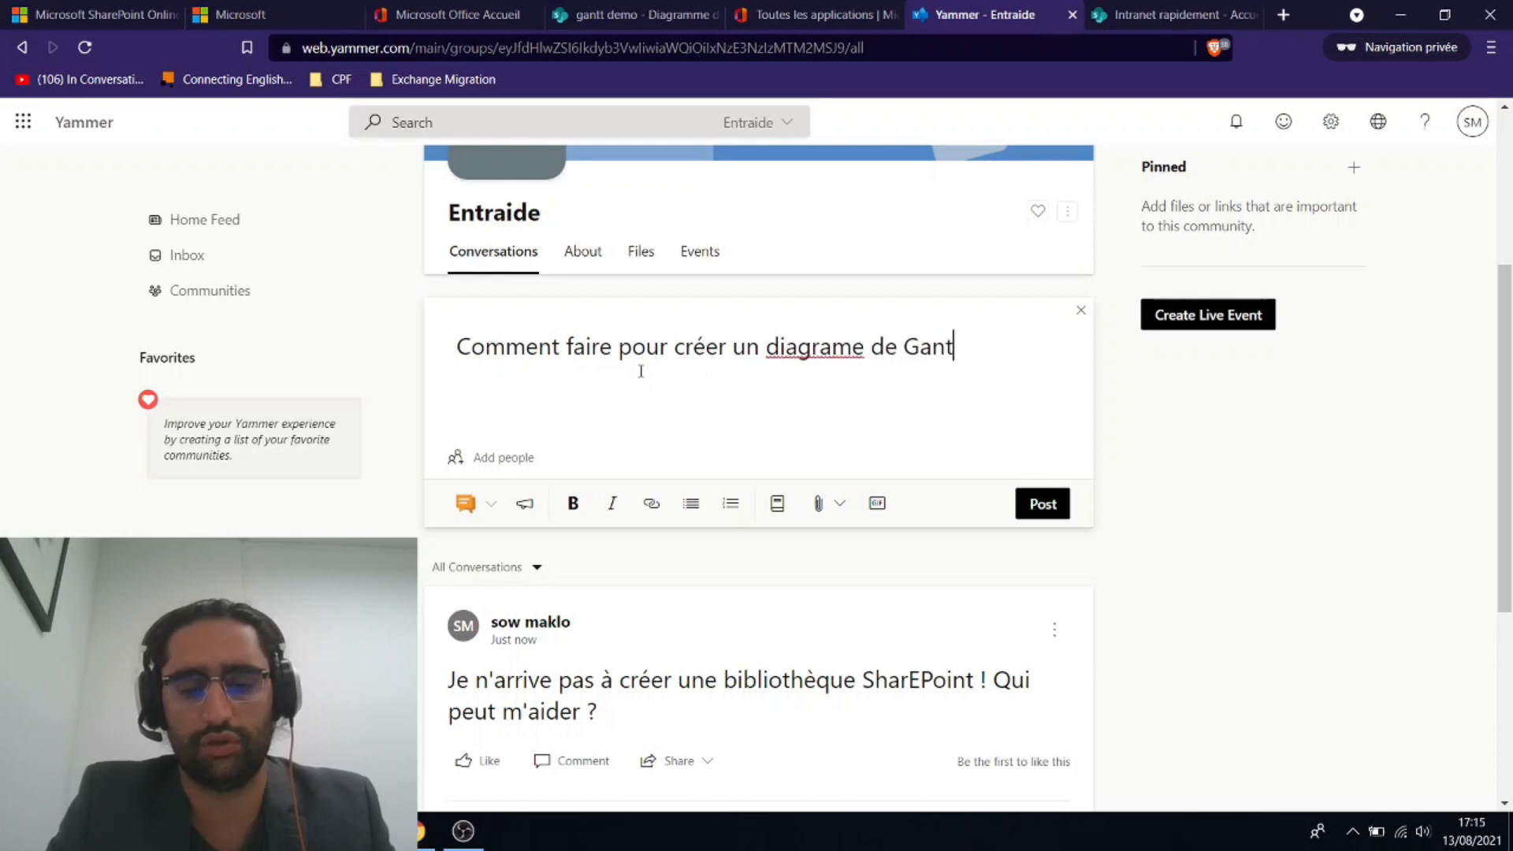
pyautogui.click(1043, 505)
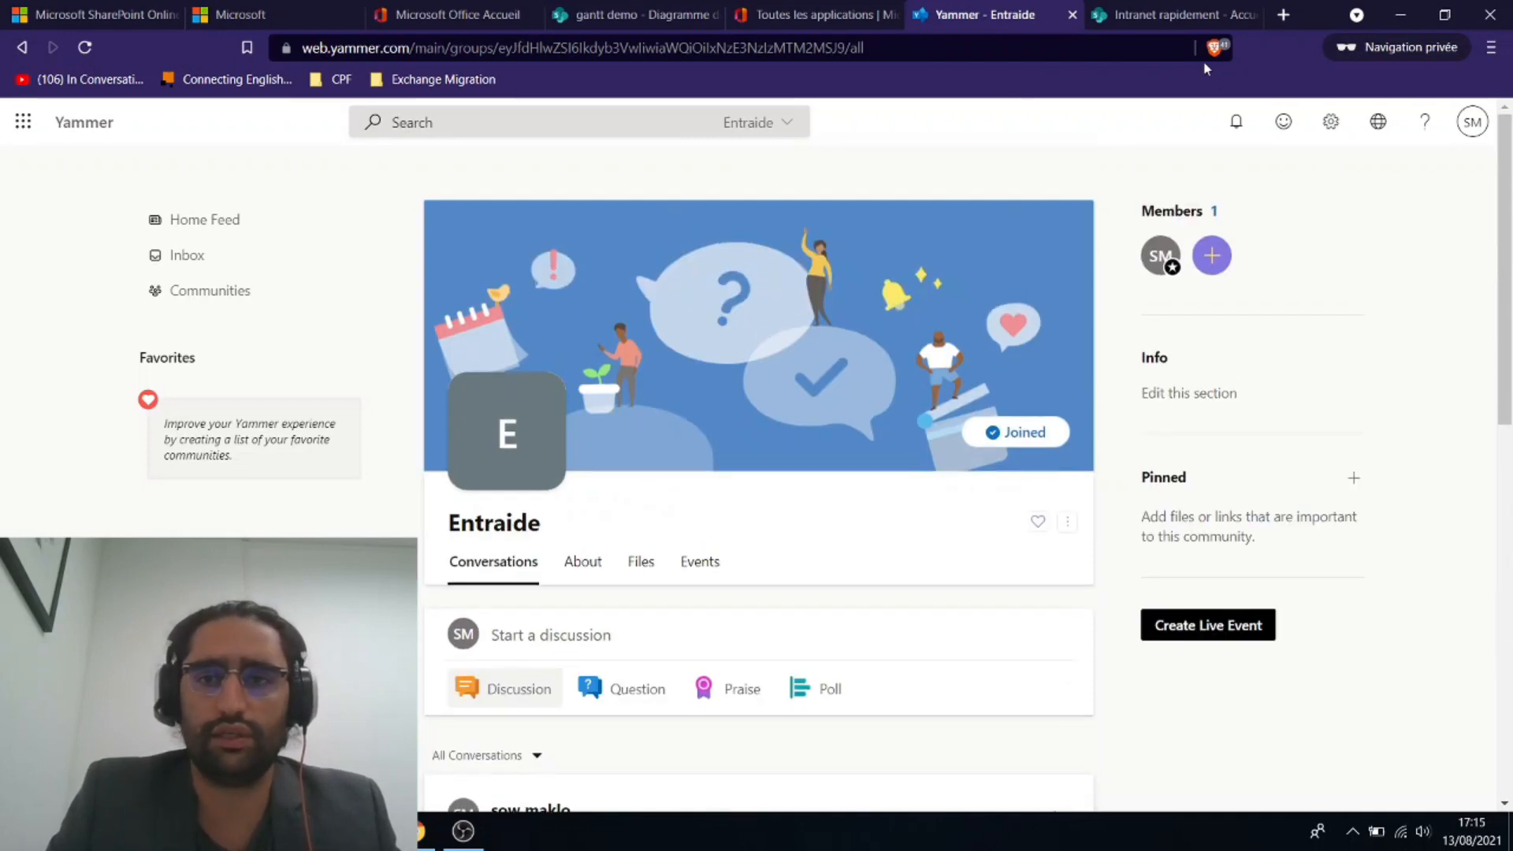
# Return to the SharePoint site, put its home page in edit mode and open the configuration of the Conversations web part
pyautogui.click(1175, 14)
pyautogui.scroll(-2, 664, 558)
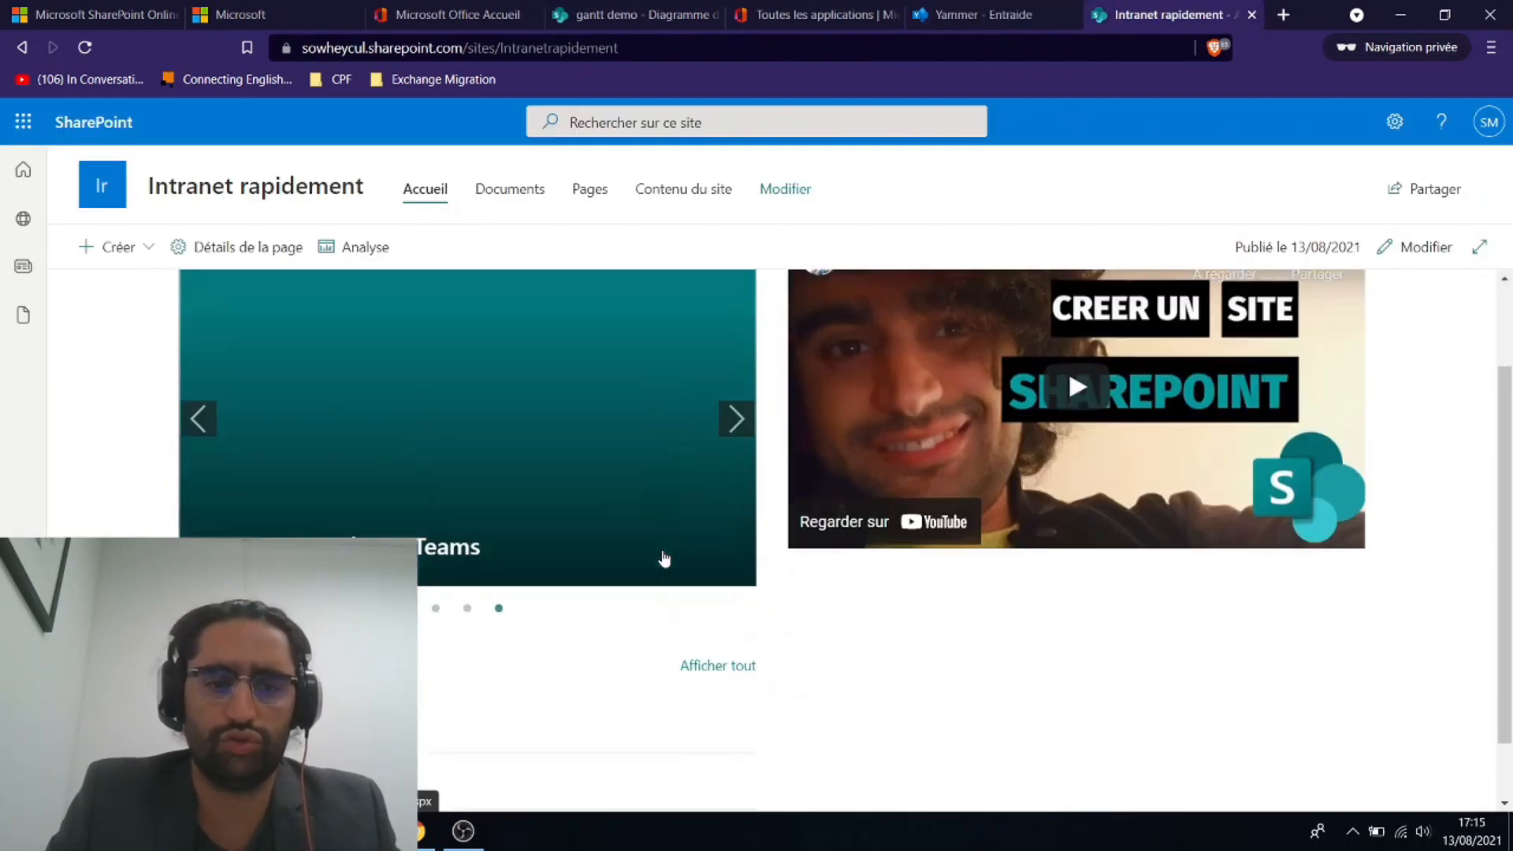
pyautogui.click(1431, 249)
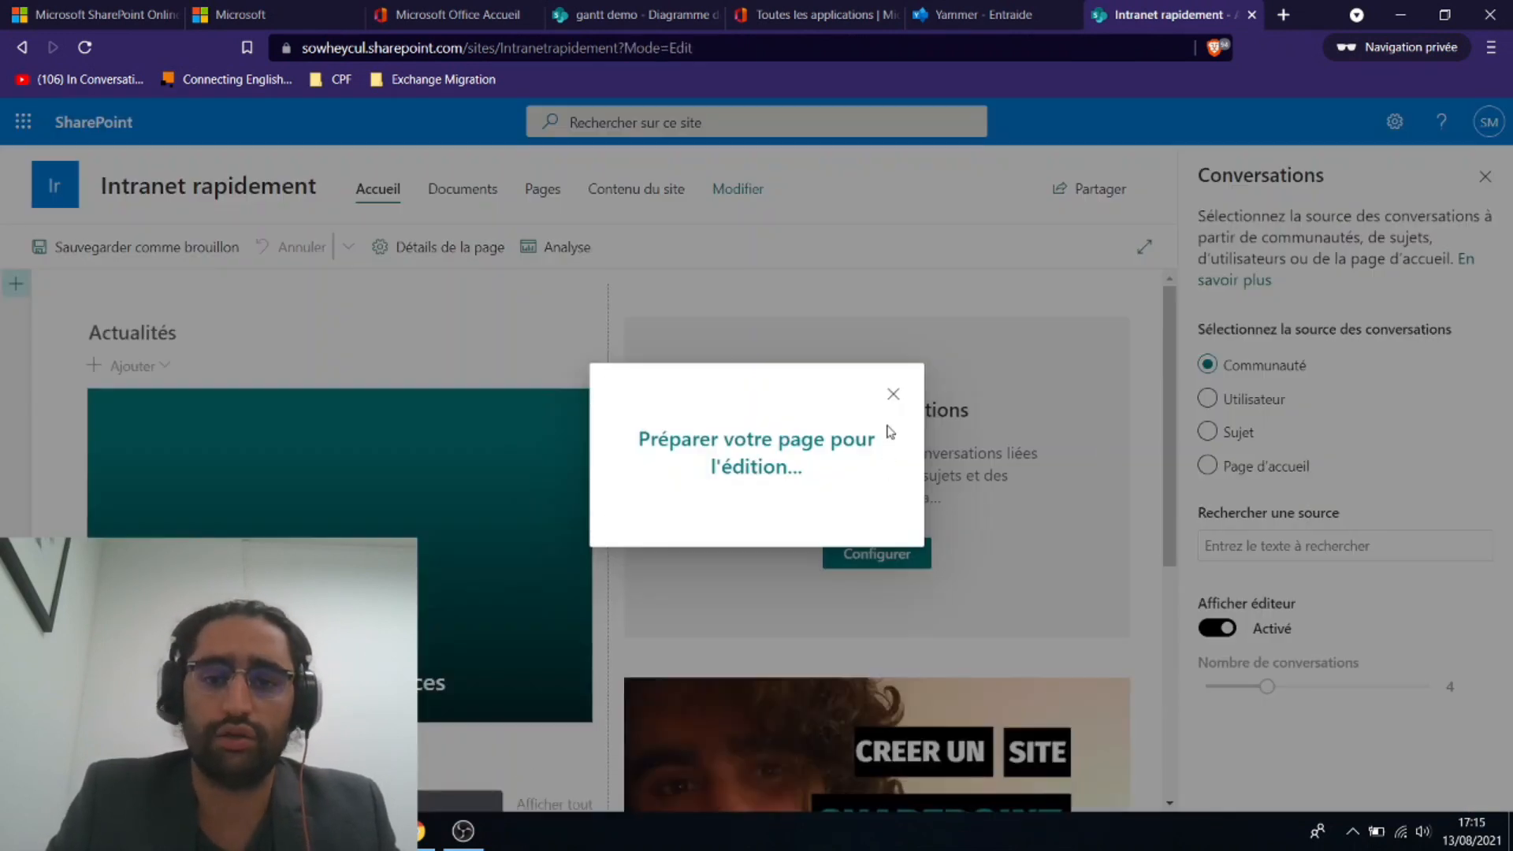
pyautogui.click(895, 400)
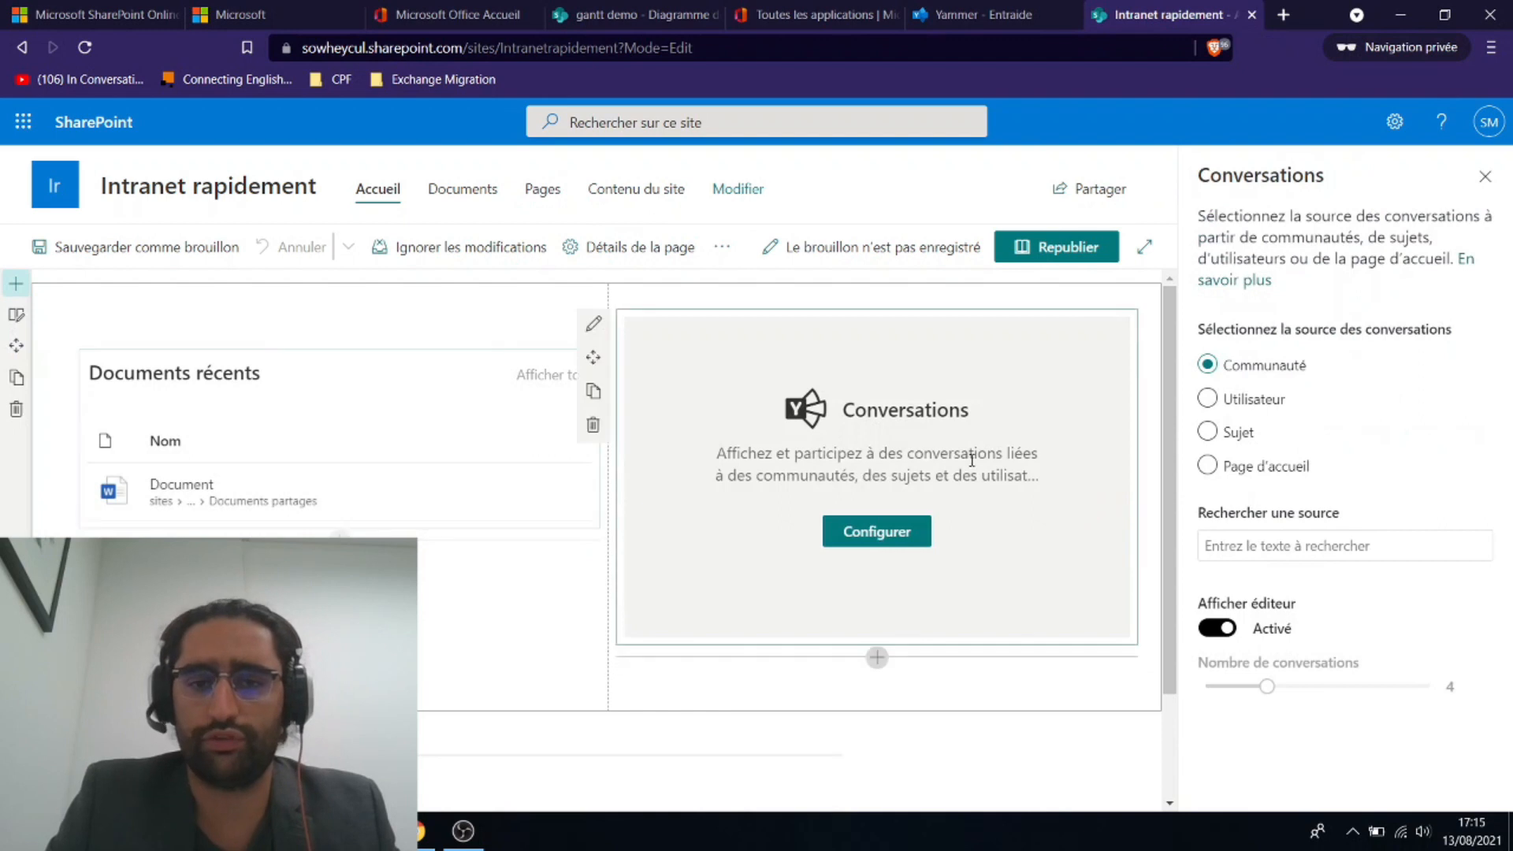
pyautogui.click(876, 506)
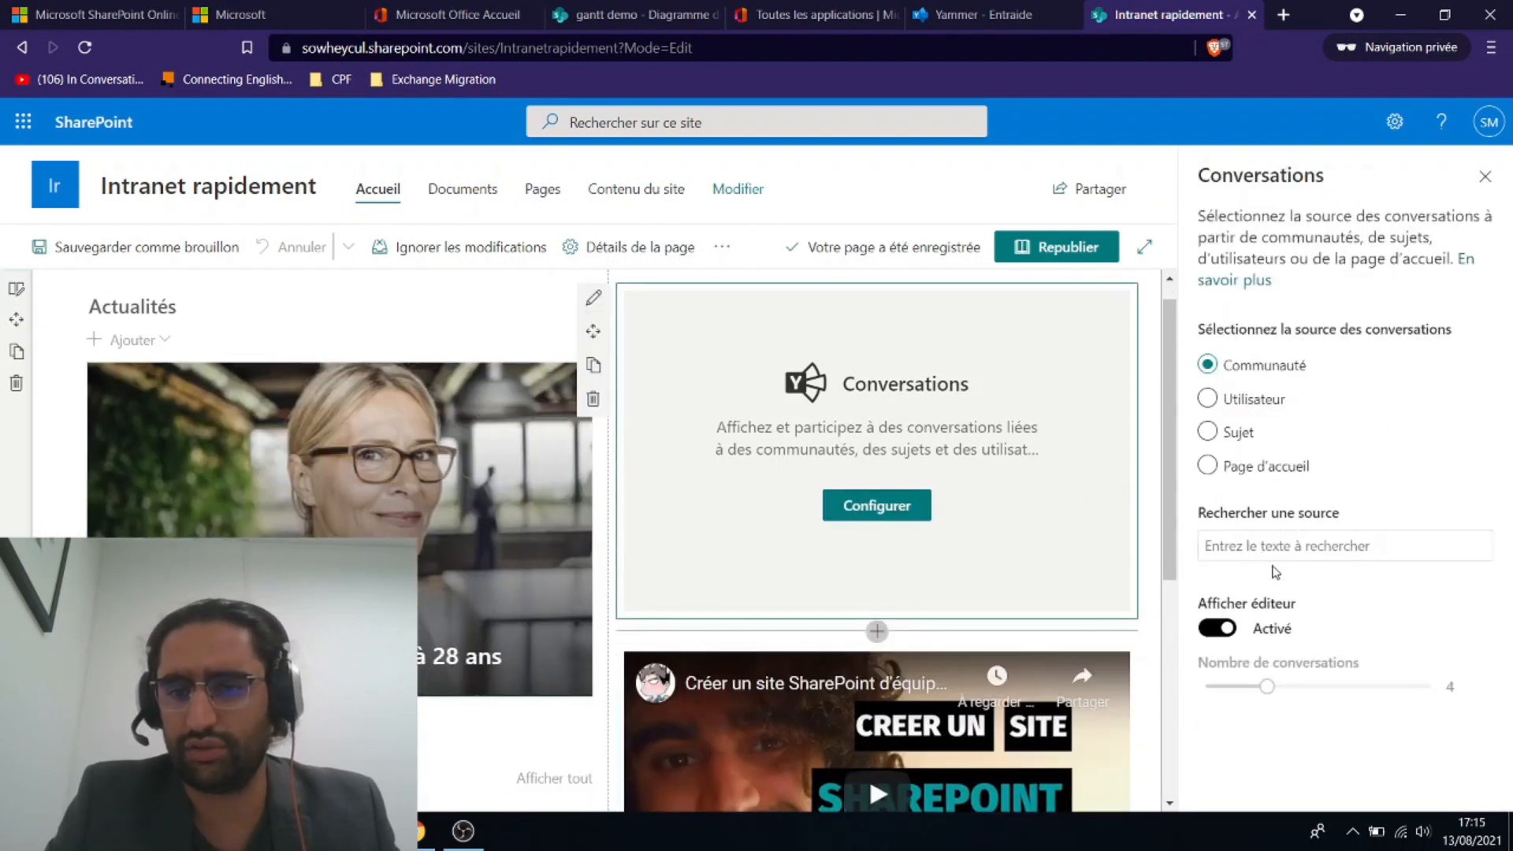
# Switch to Yammer to copy the Entraide community's web address, and return to the SharePoint page being edited
pyautogui.click(1008, 14)
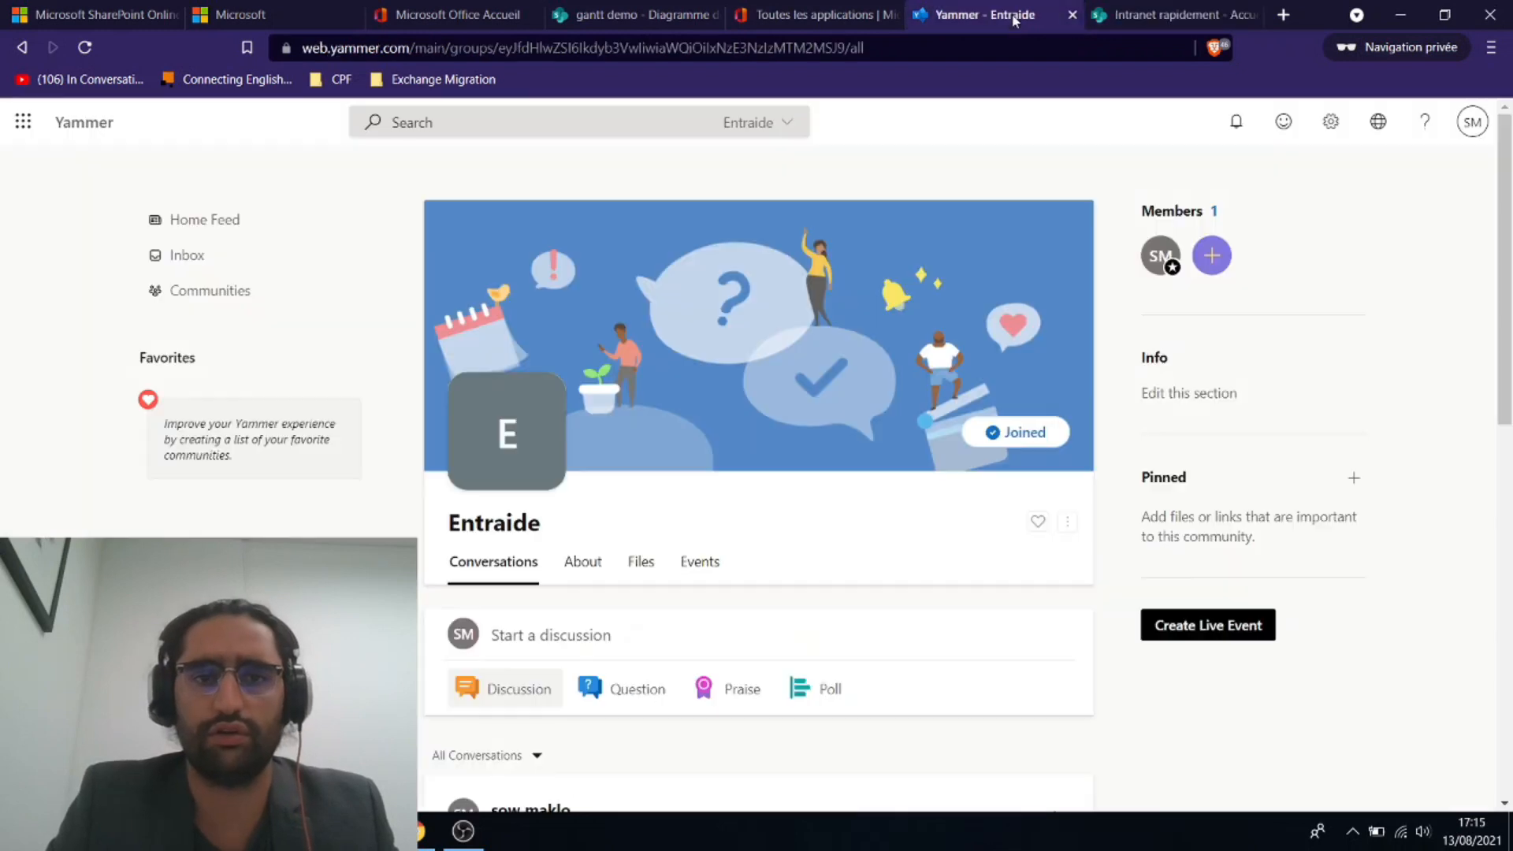
pyautogui.click(757, 49)
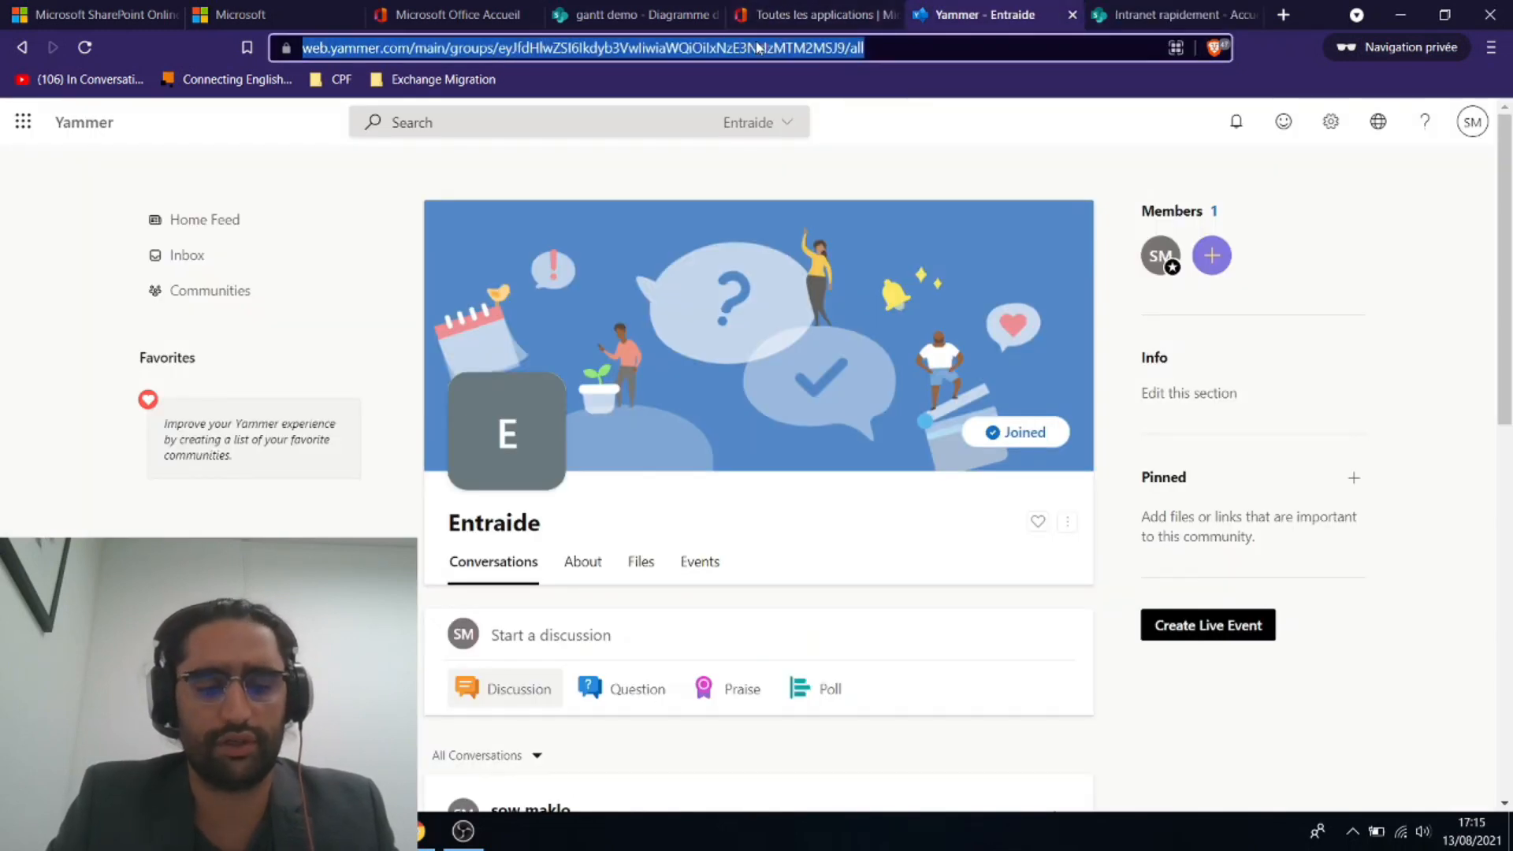
pyautogui.doubleClick(758, 48)
pyautogui.hotkey('ctrl', 'a')
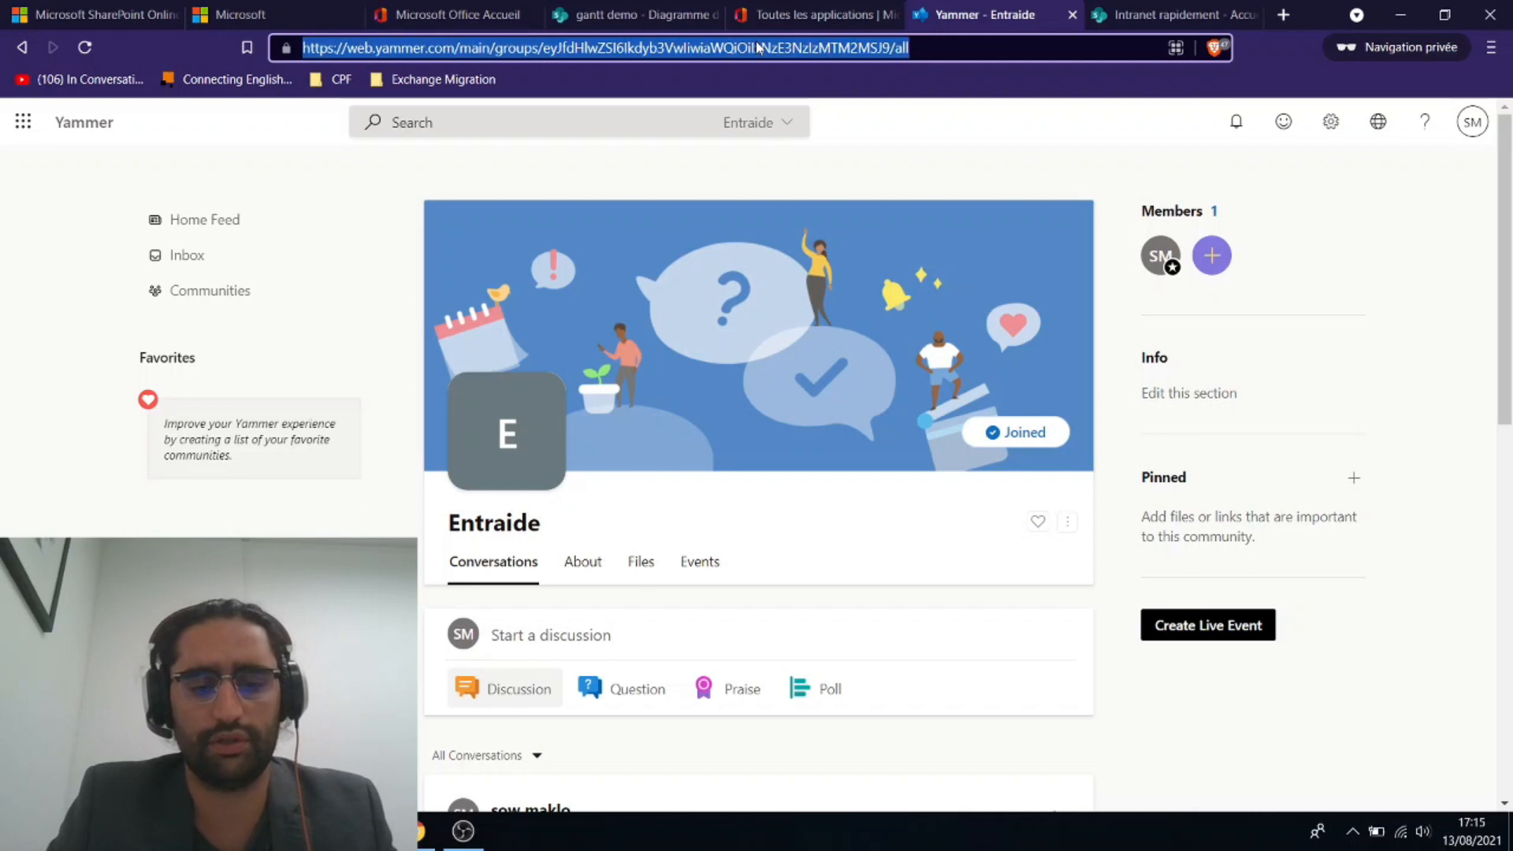
pyautogui.click(1133, 18)
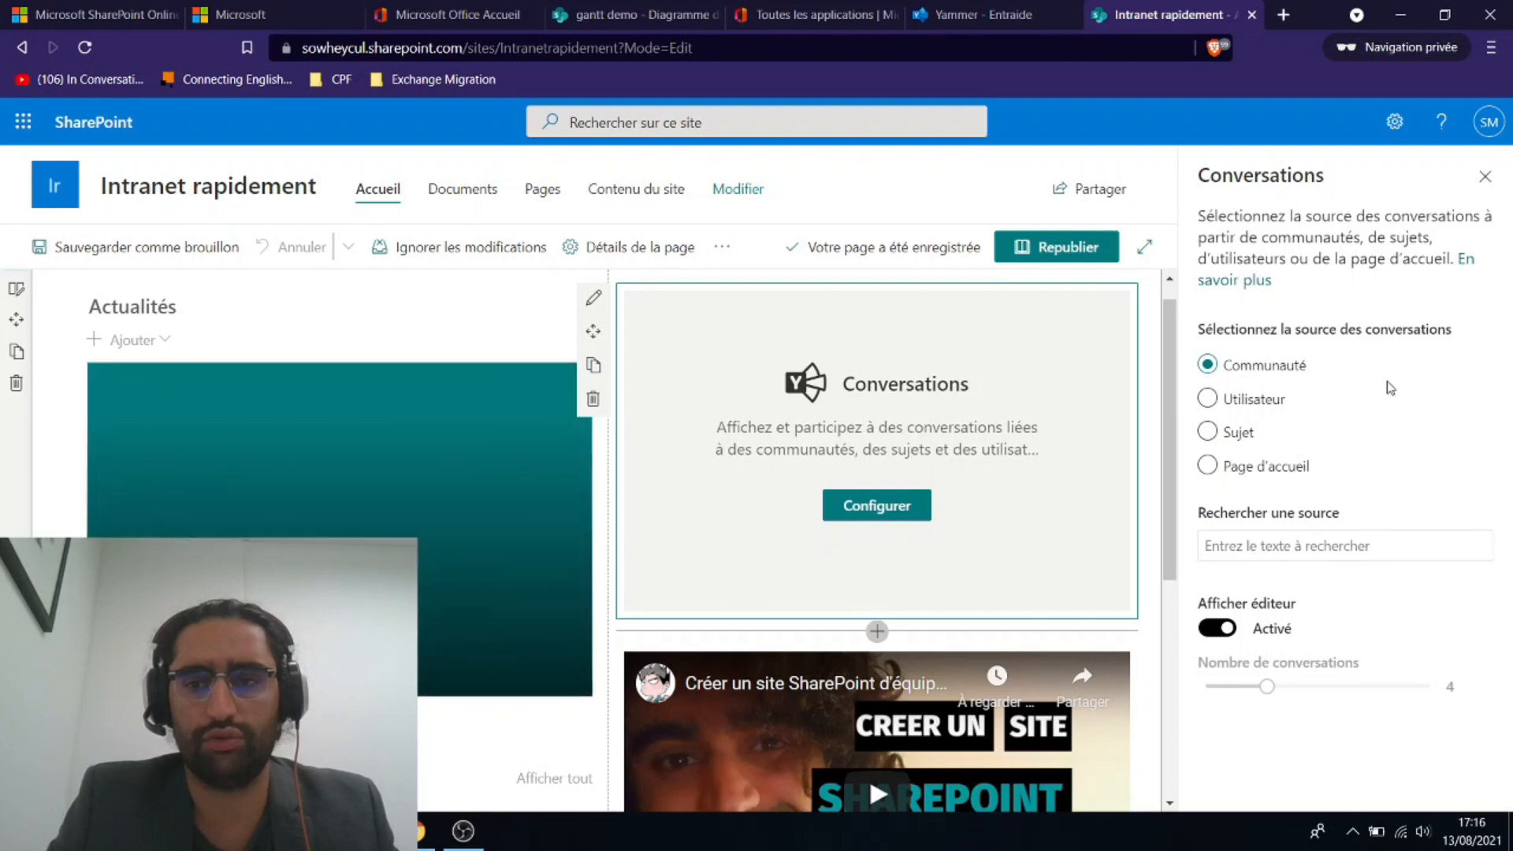
# Choose the Entraide community as the source of the Conversations web part and set the number of conversations to 2
pyautogui.click(1253, 536)
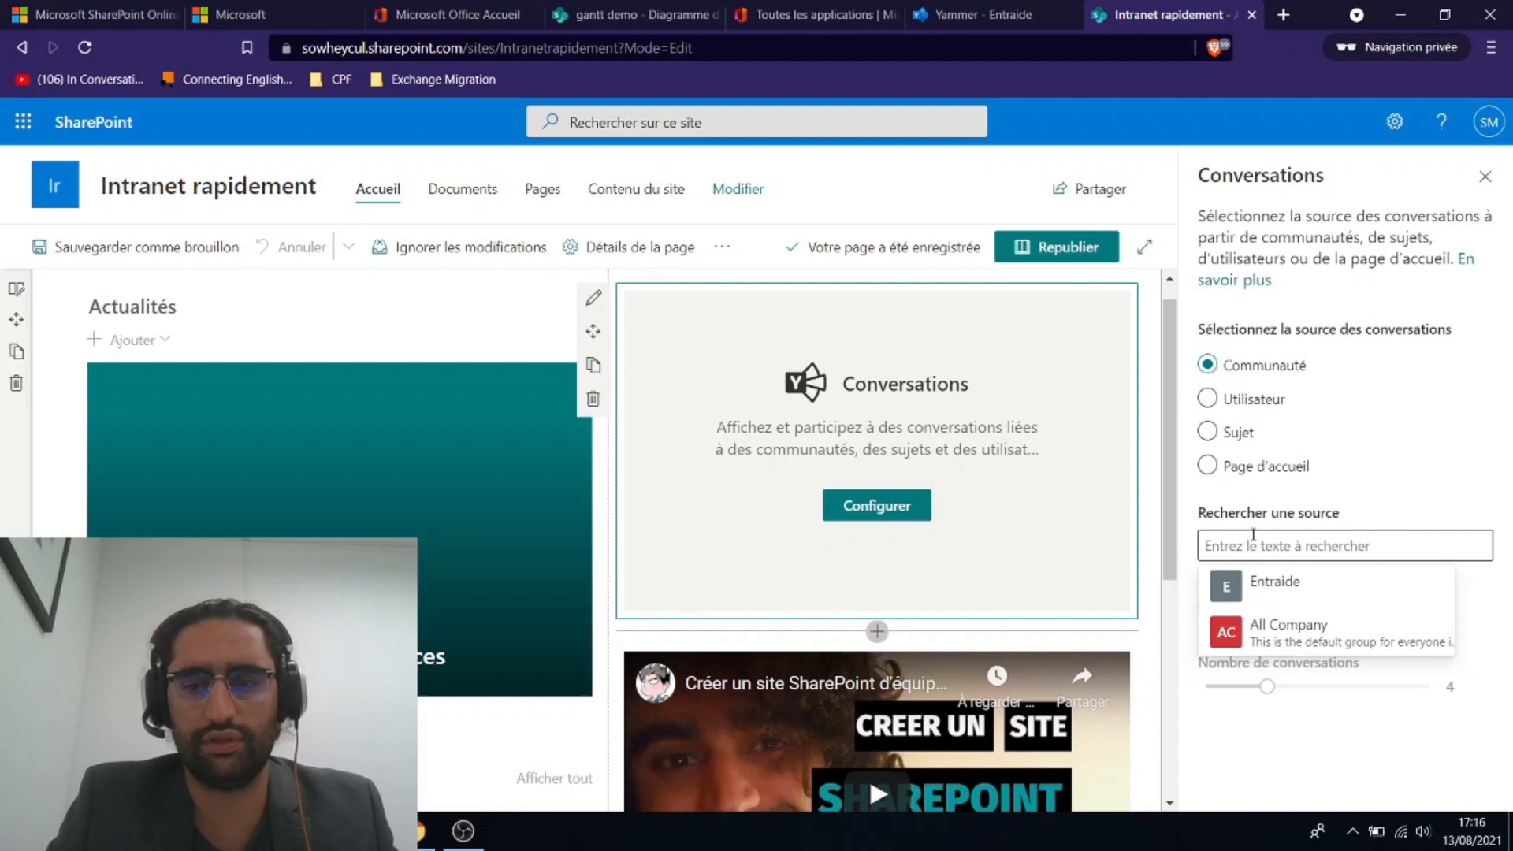
pyautogui.click(1247, 591)
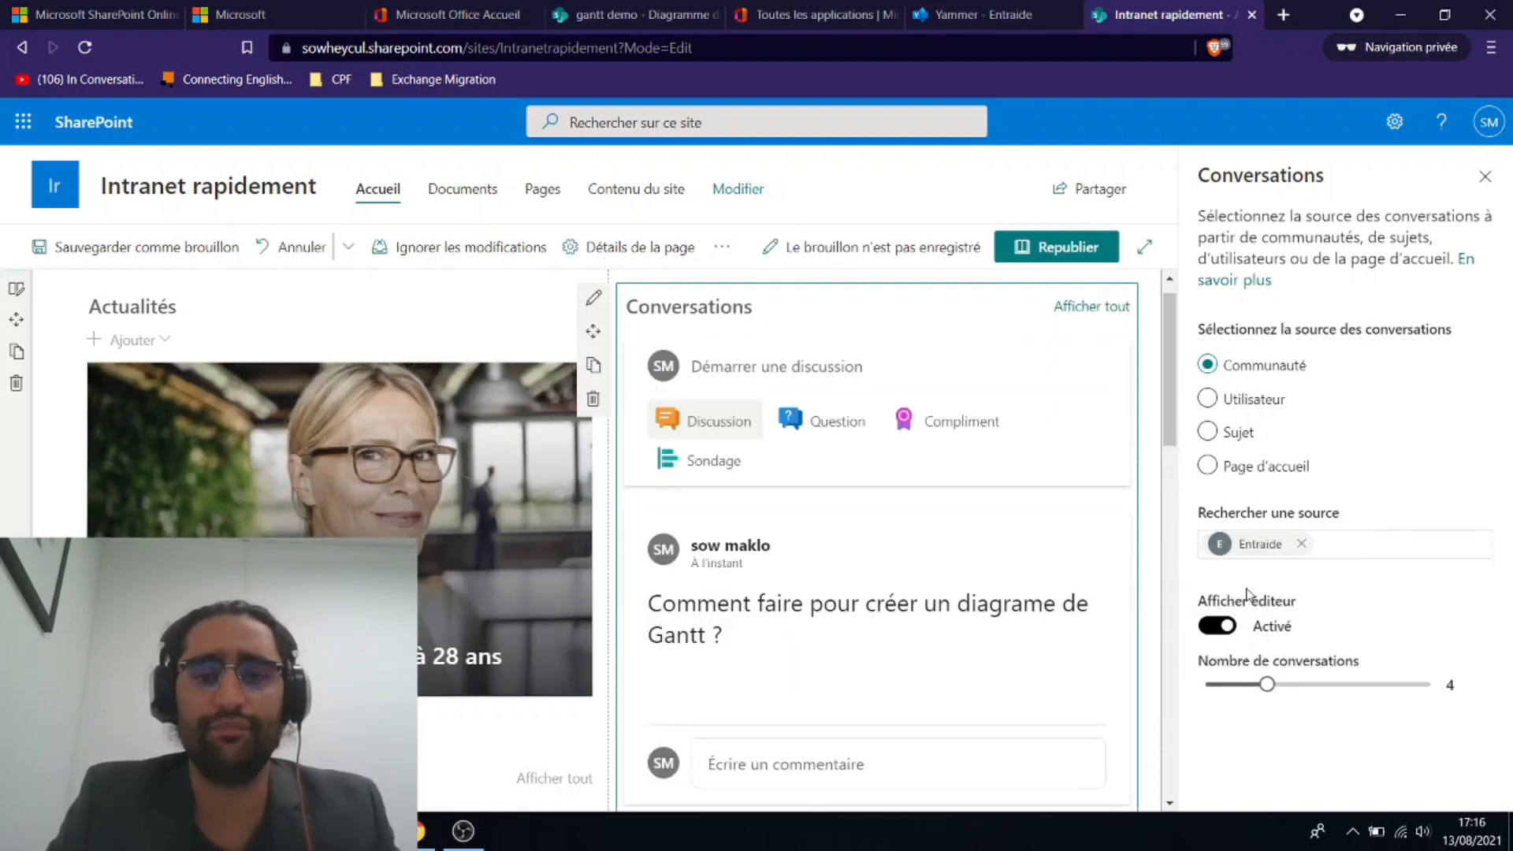
pyautogui.scroll(-8, 749, 522)
pyautogui.scroll(8, 755, 518)
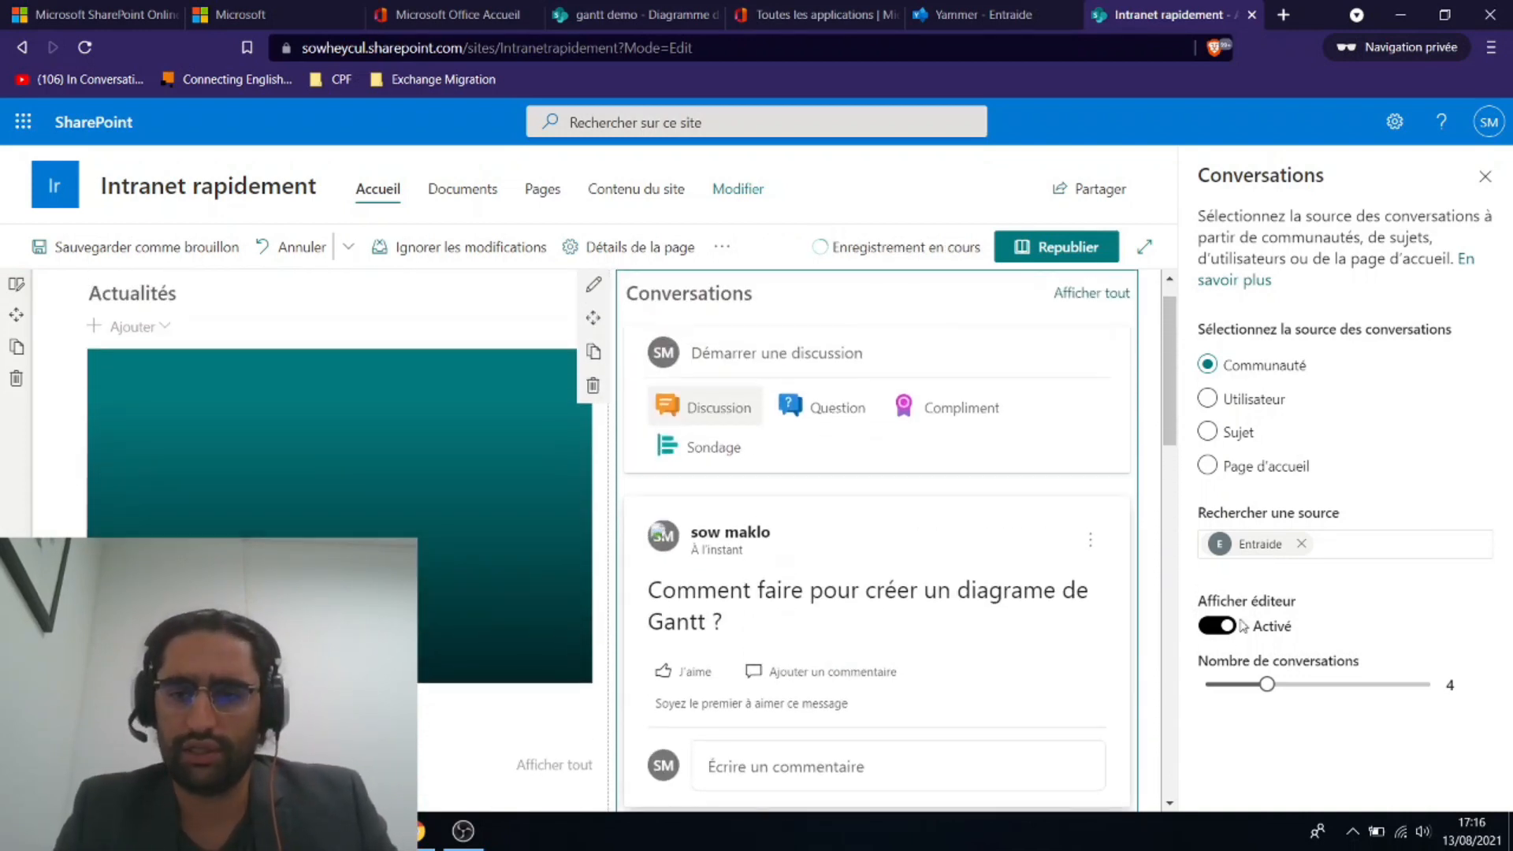
pyautogui.click(1247, 685)
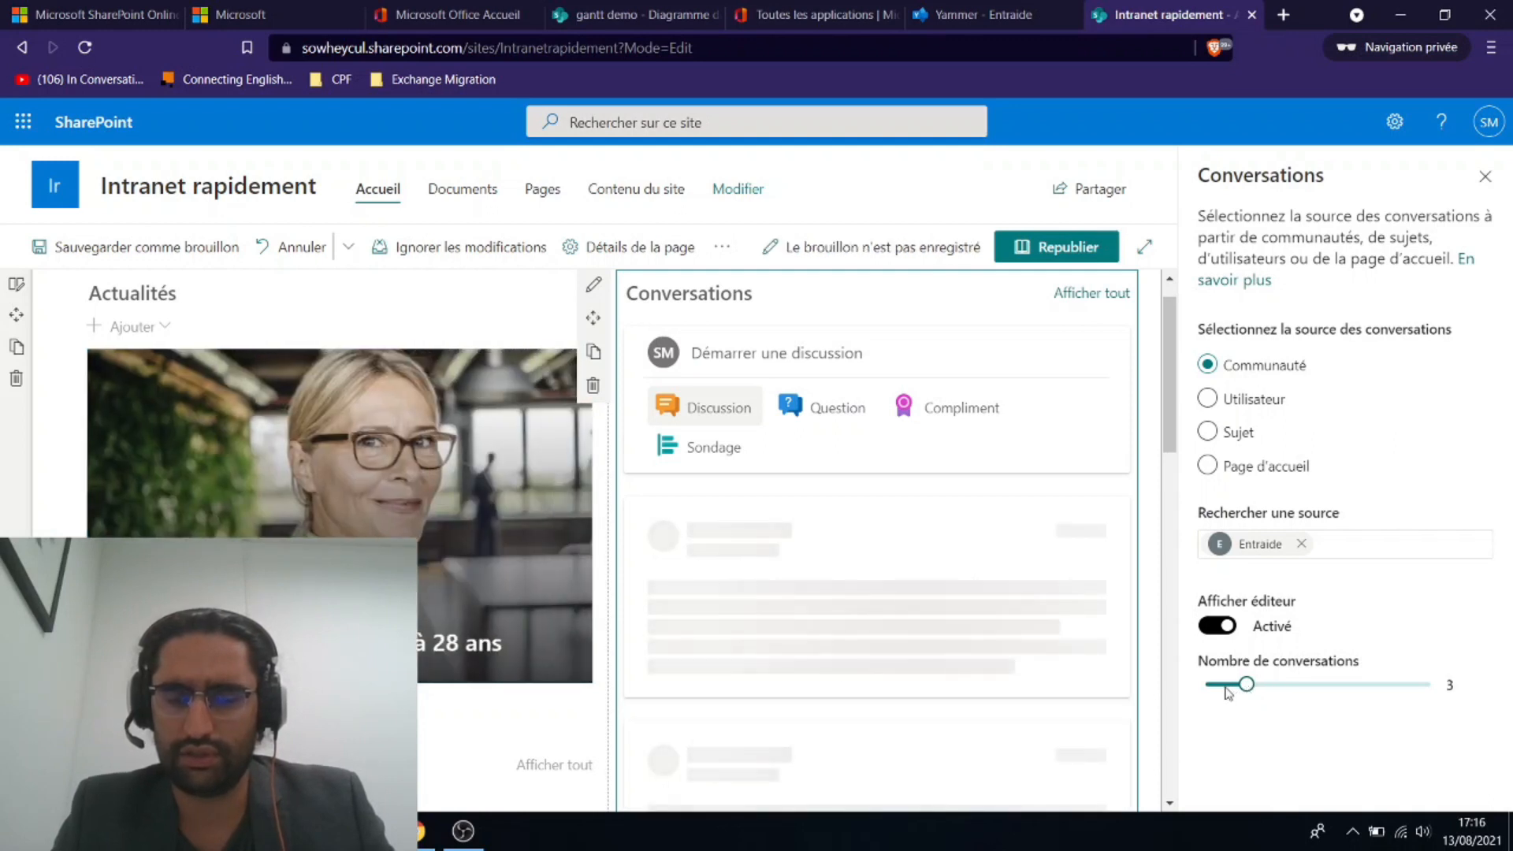
pyautogui.click(1226, 686)
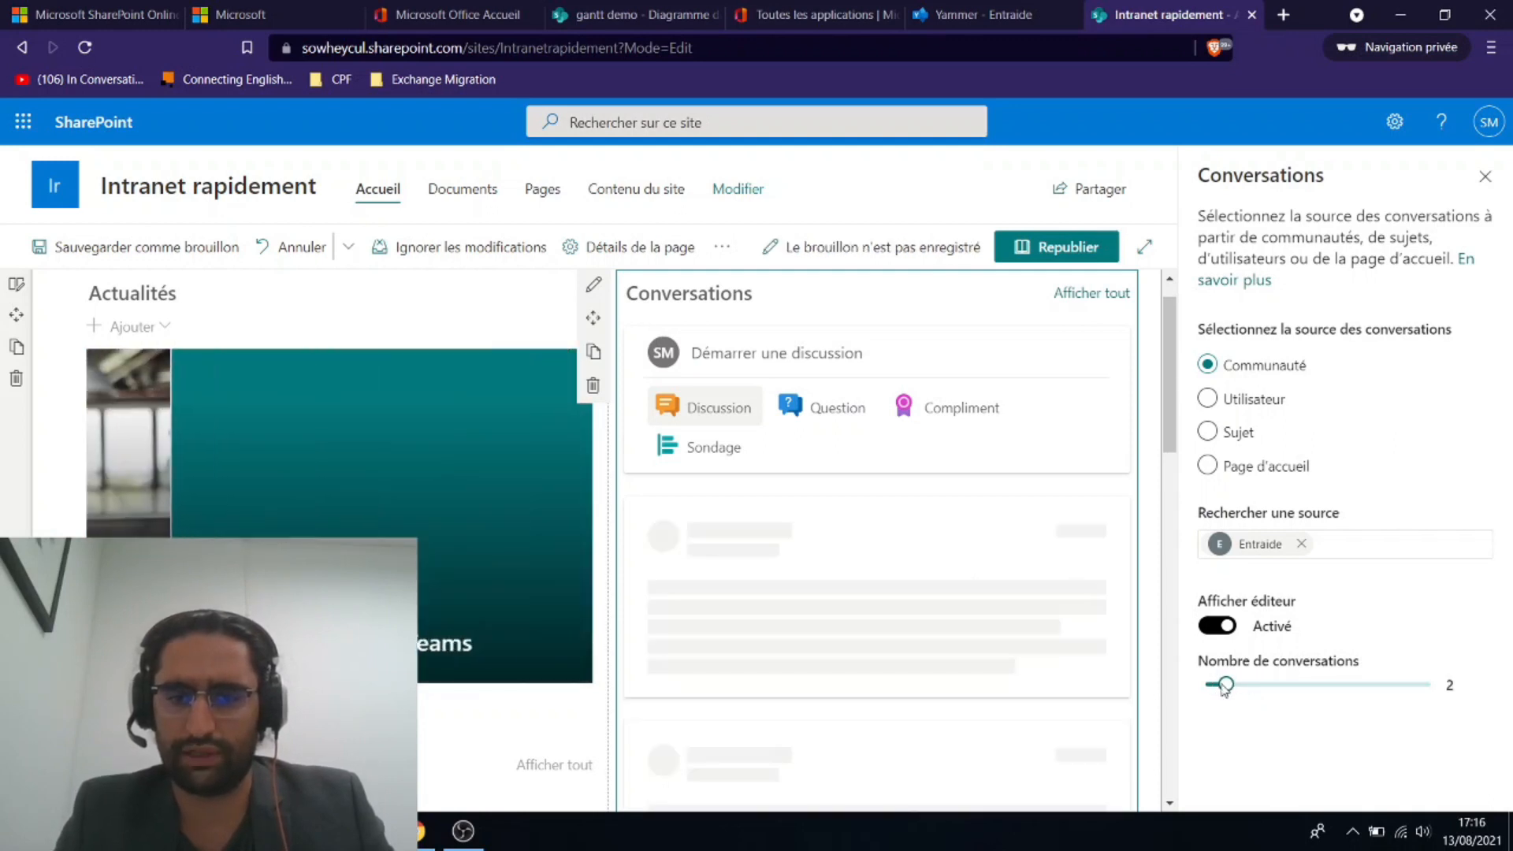
pyautogui.scroll(-10, 949, 648)
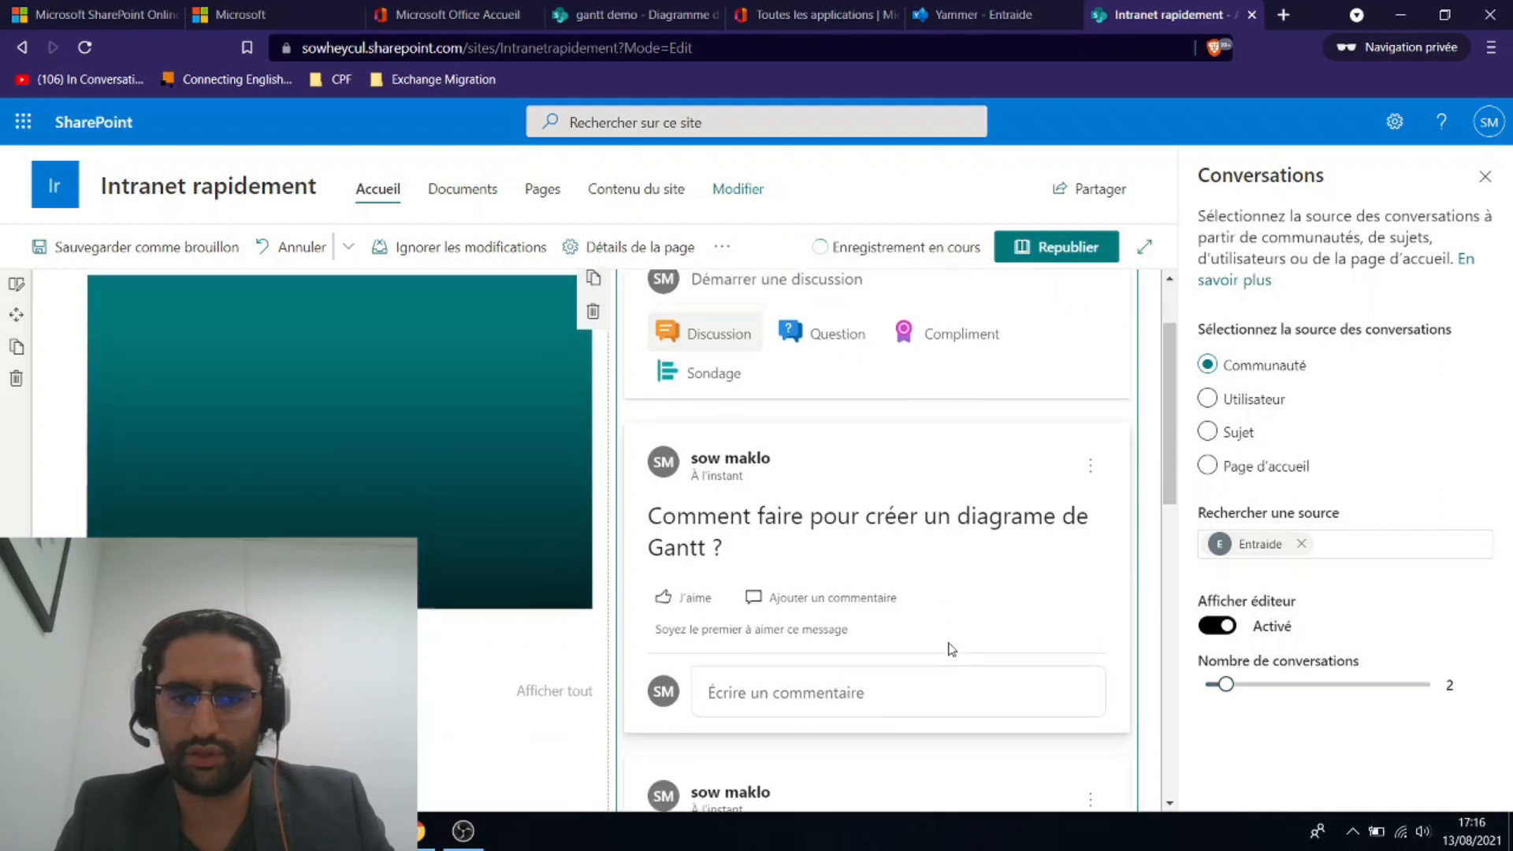
pyautogui.scroll(5, 949, 643)
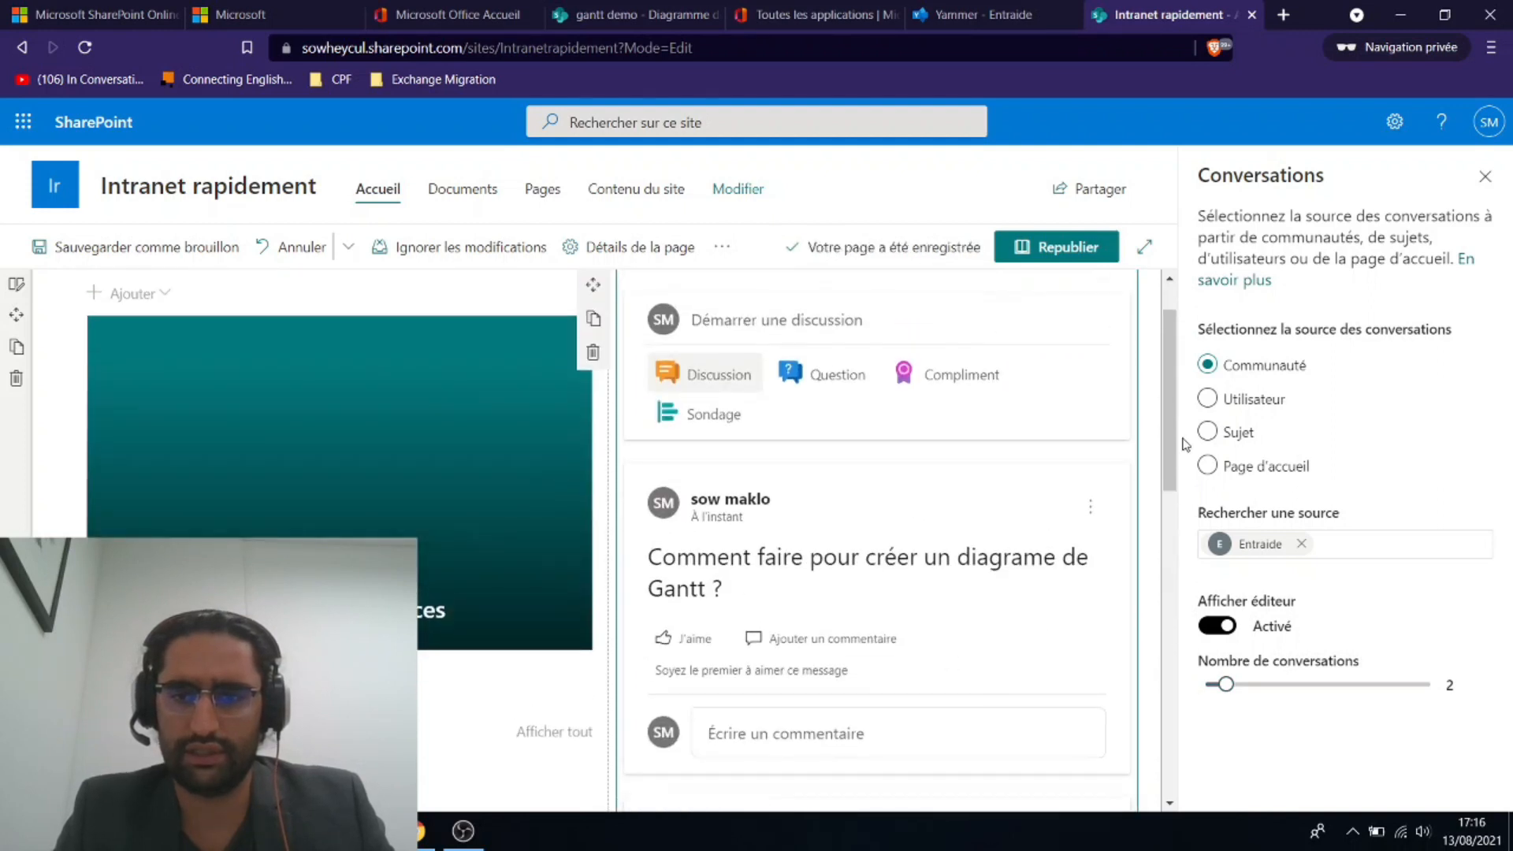
# Try the Utilisateur, Sujet and Page d'accueil conversation sources, and restore Communauté with Entraide as the source
pyautogui.click(1217, 410)
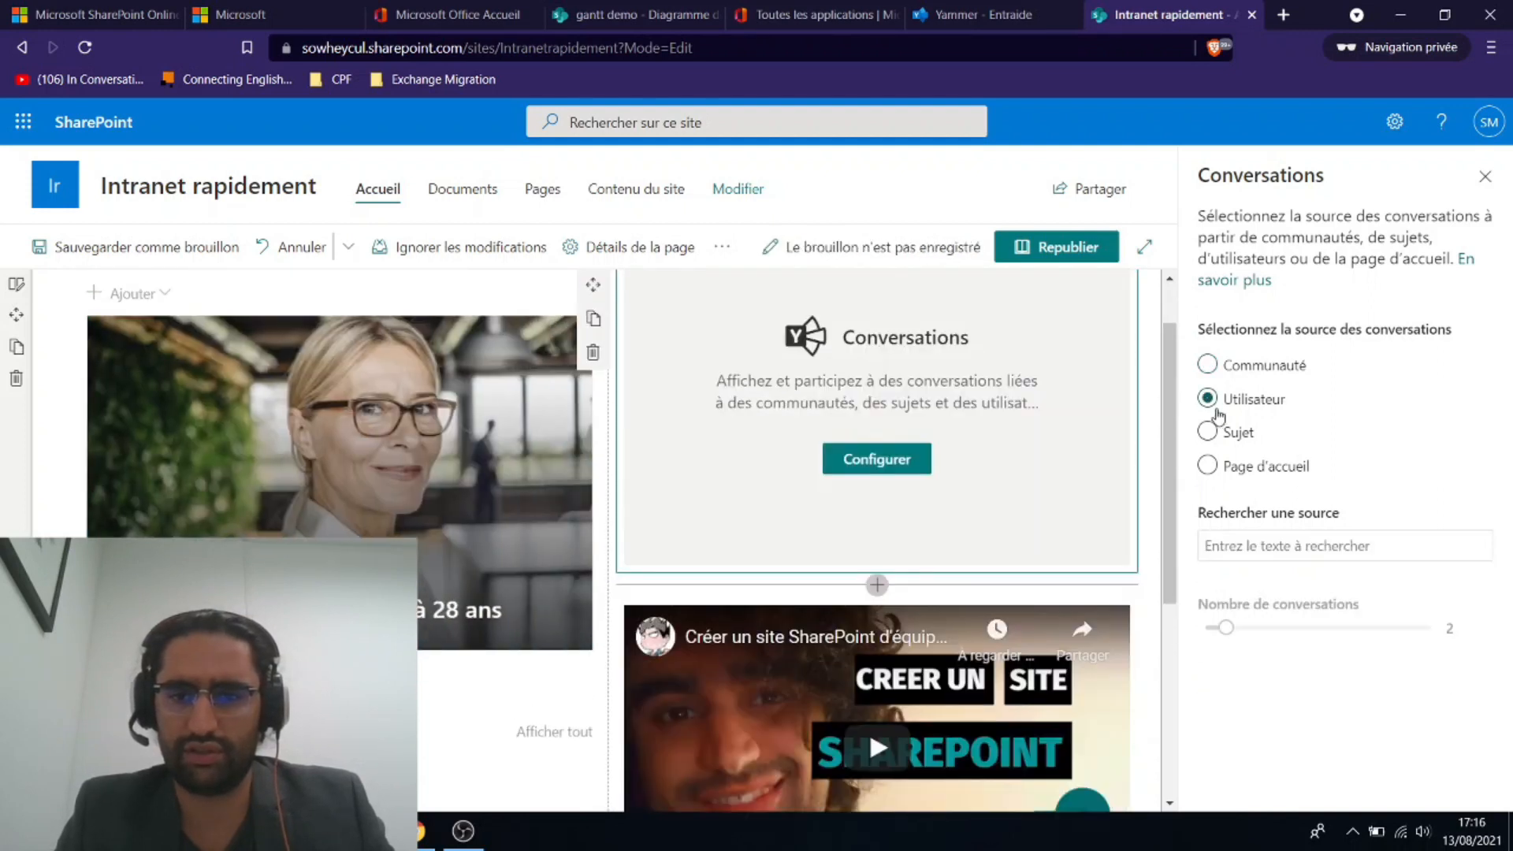
pyautogui.click(1209, 434)
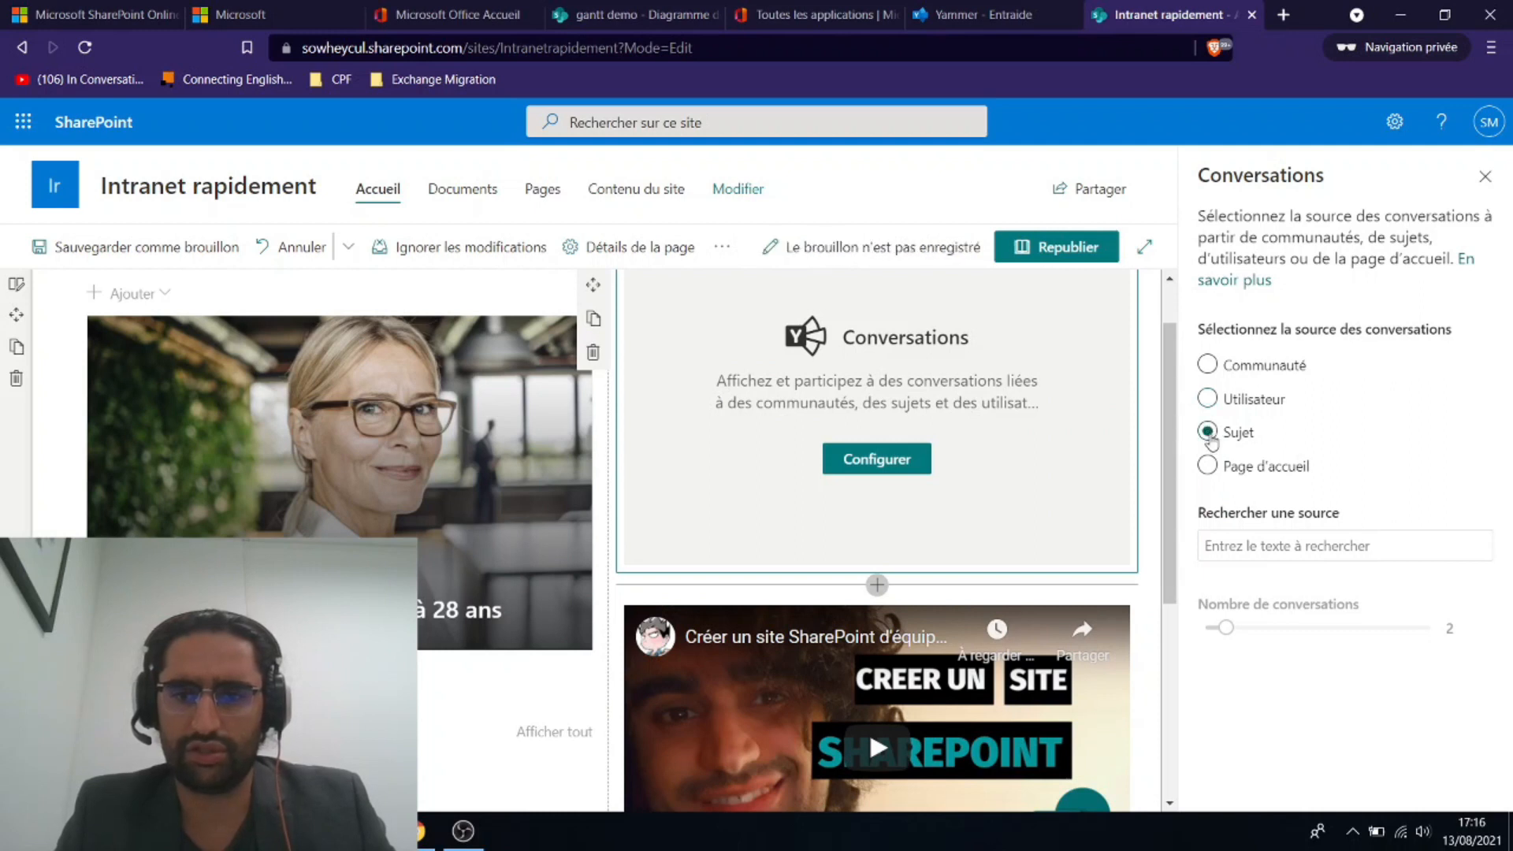
pyautogui.click(1243, 477)
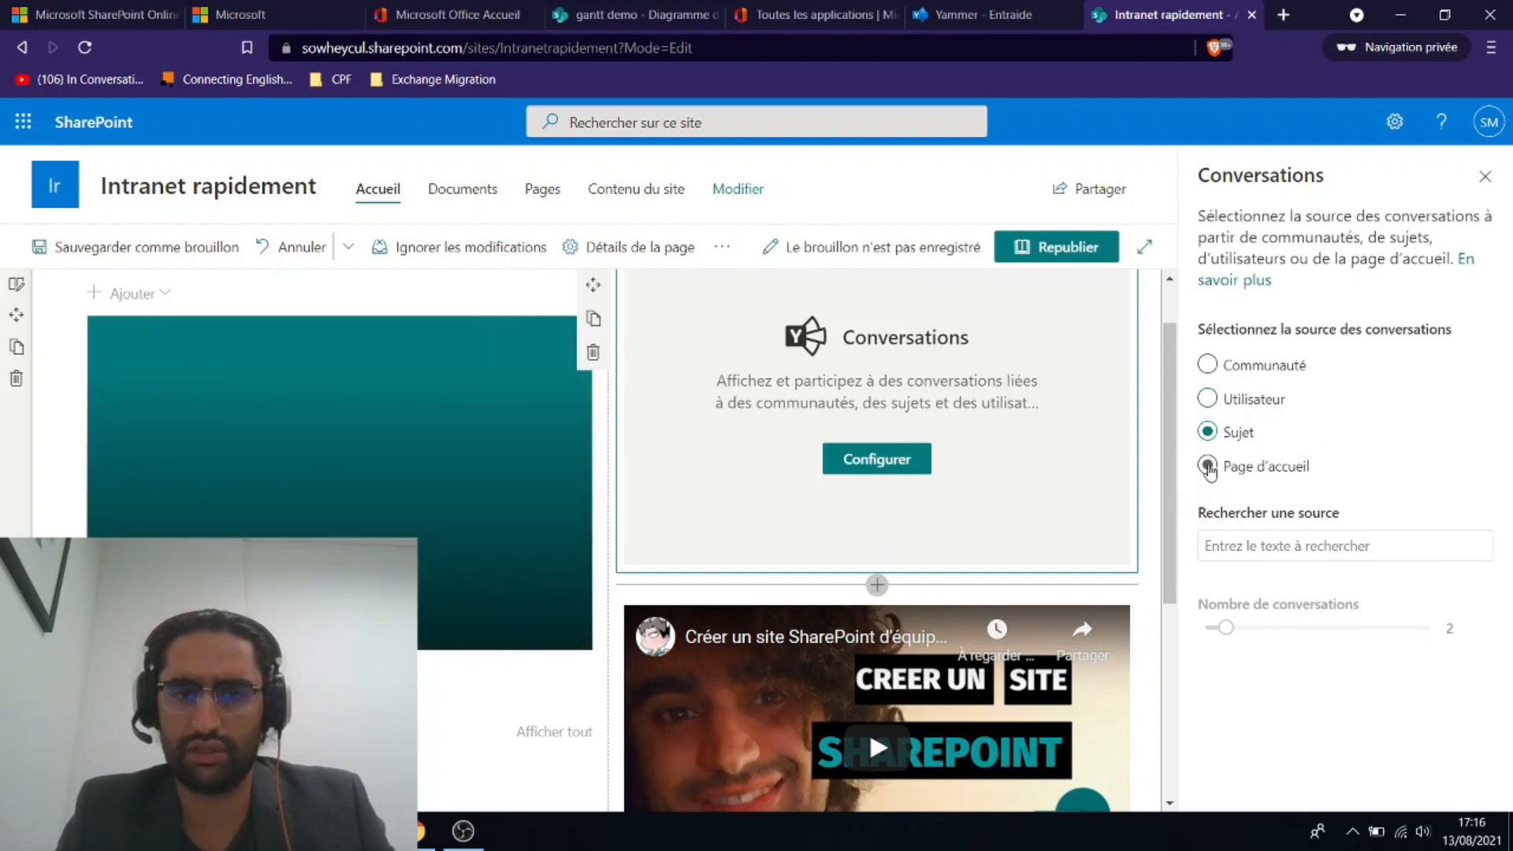
pyautogui.click(1207, 366)
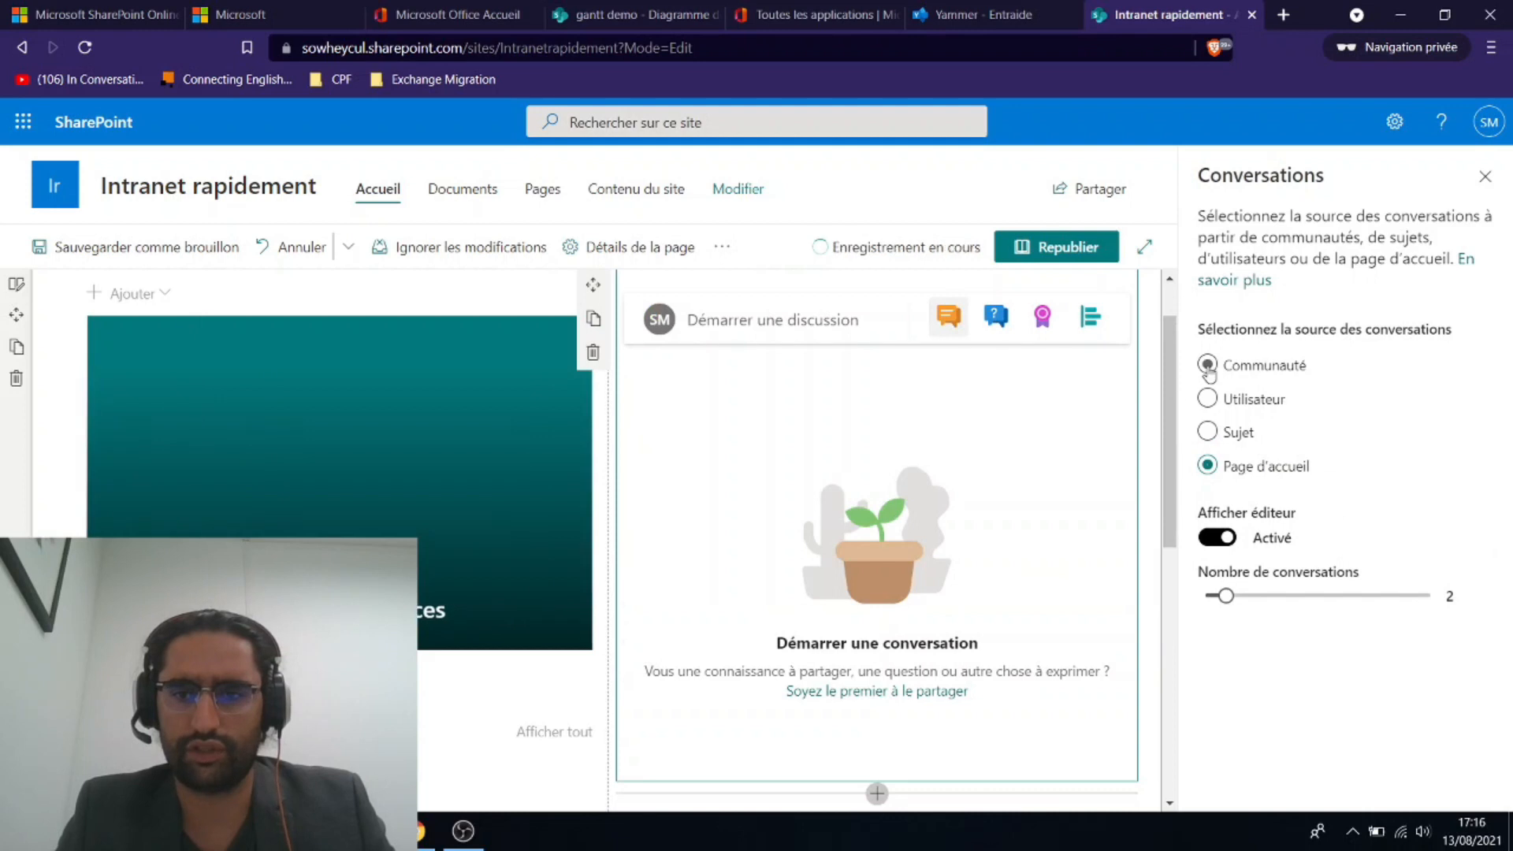
pyautogui.click(1234, 551)
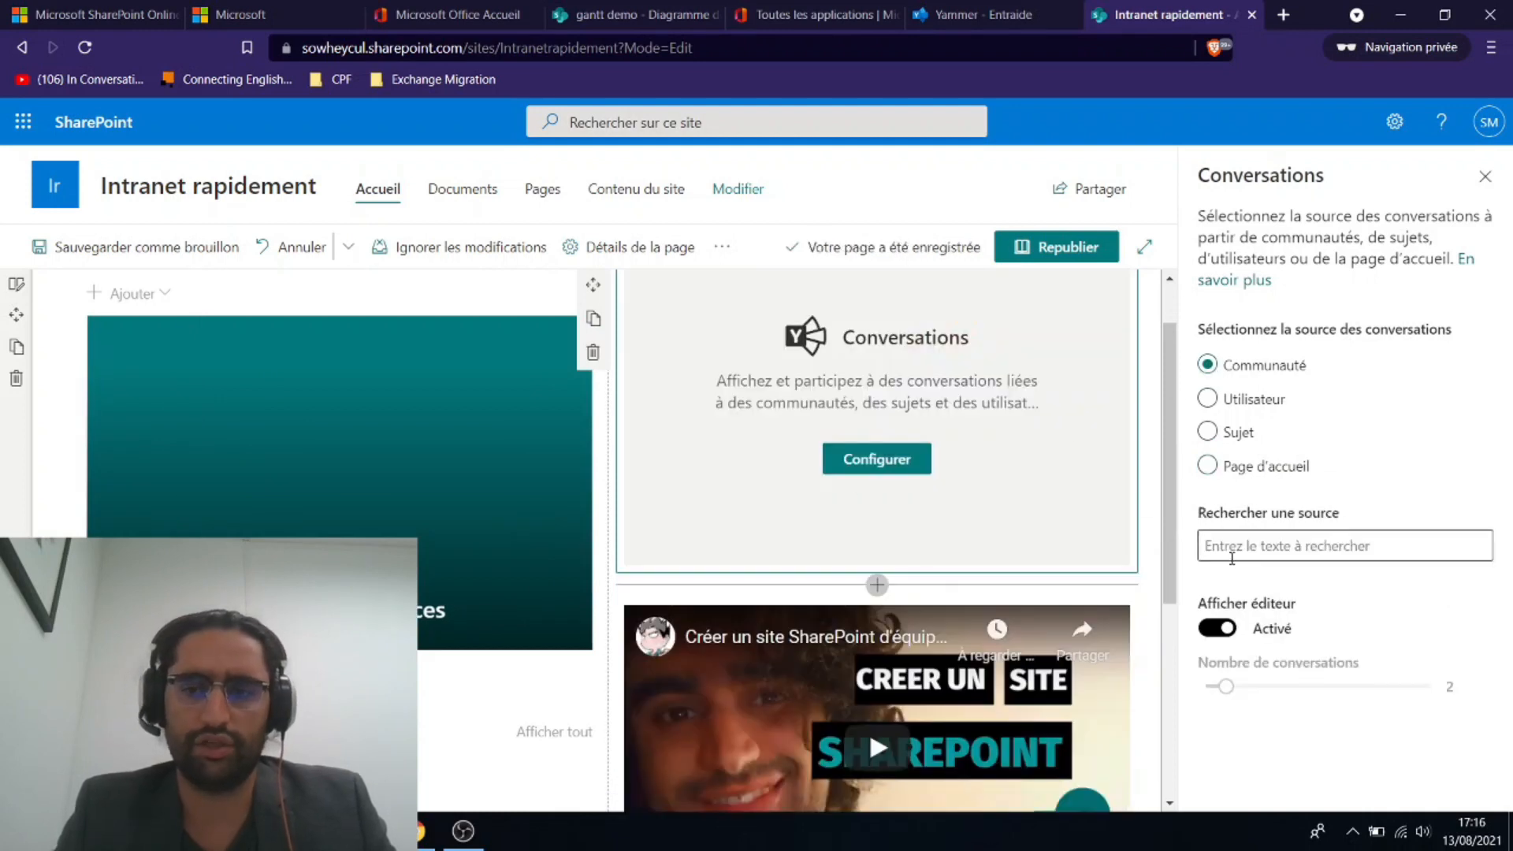
pyautogui.click(1253, 583)
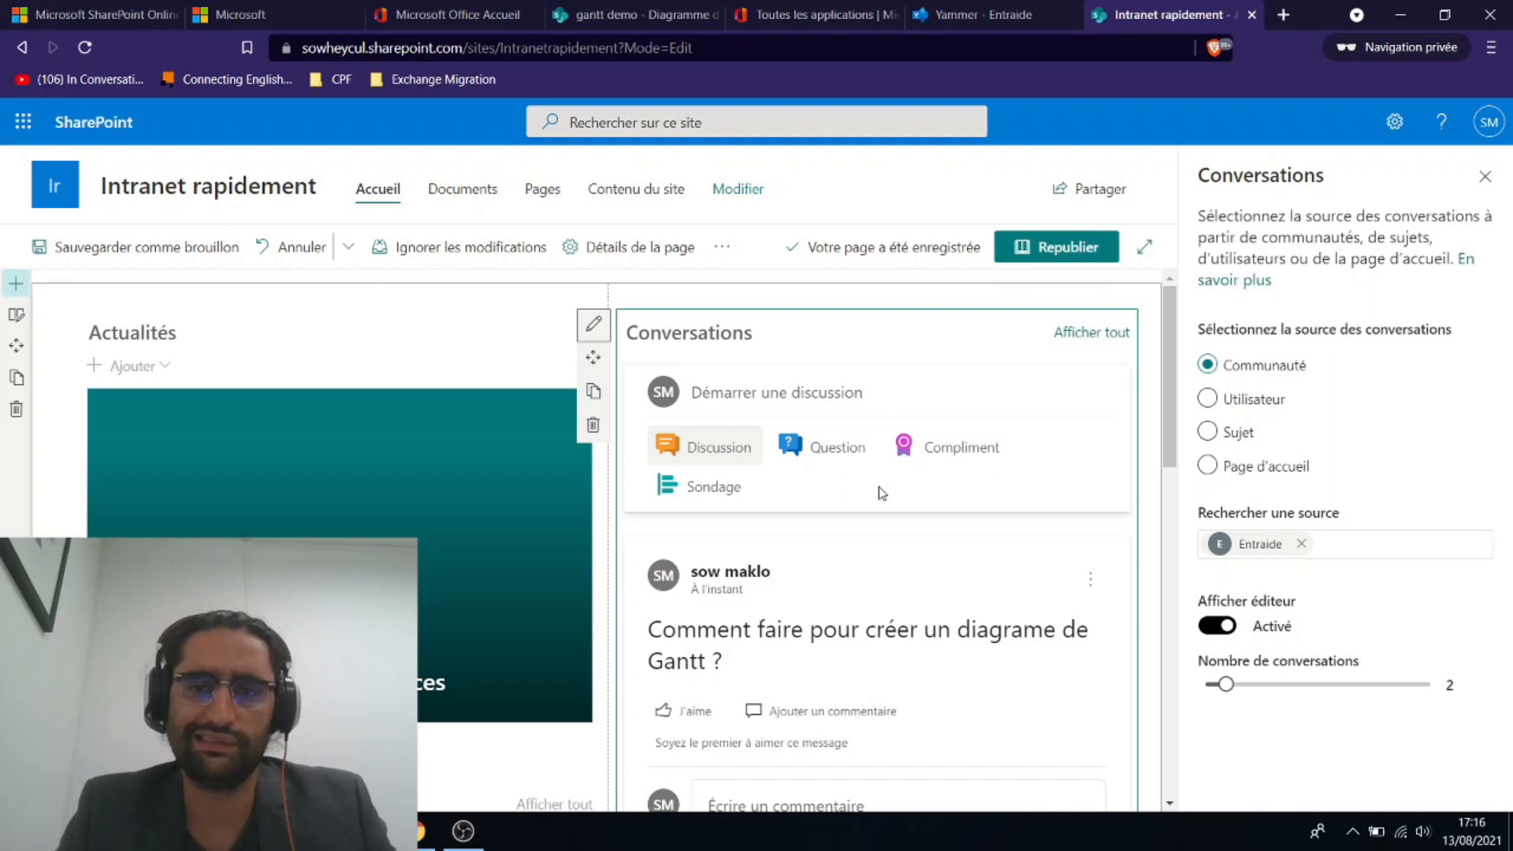
# Republish the home page and review its conversations, recent documents and video
pyautogui.click(1058, 251)
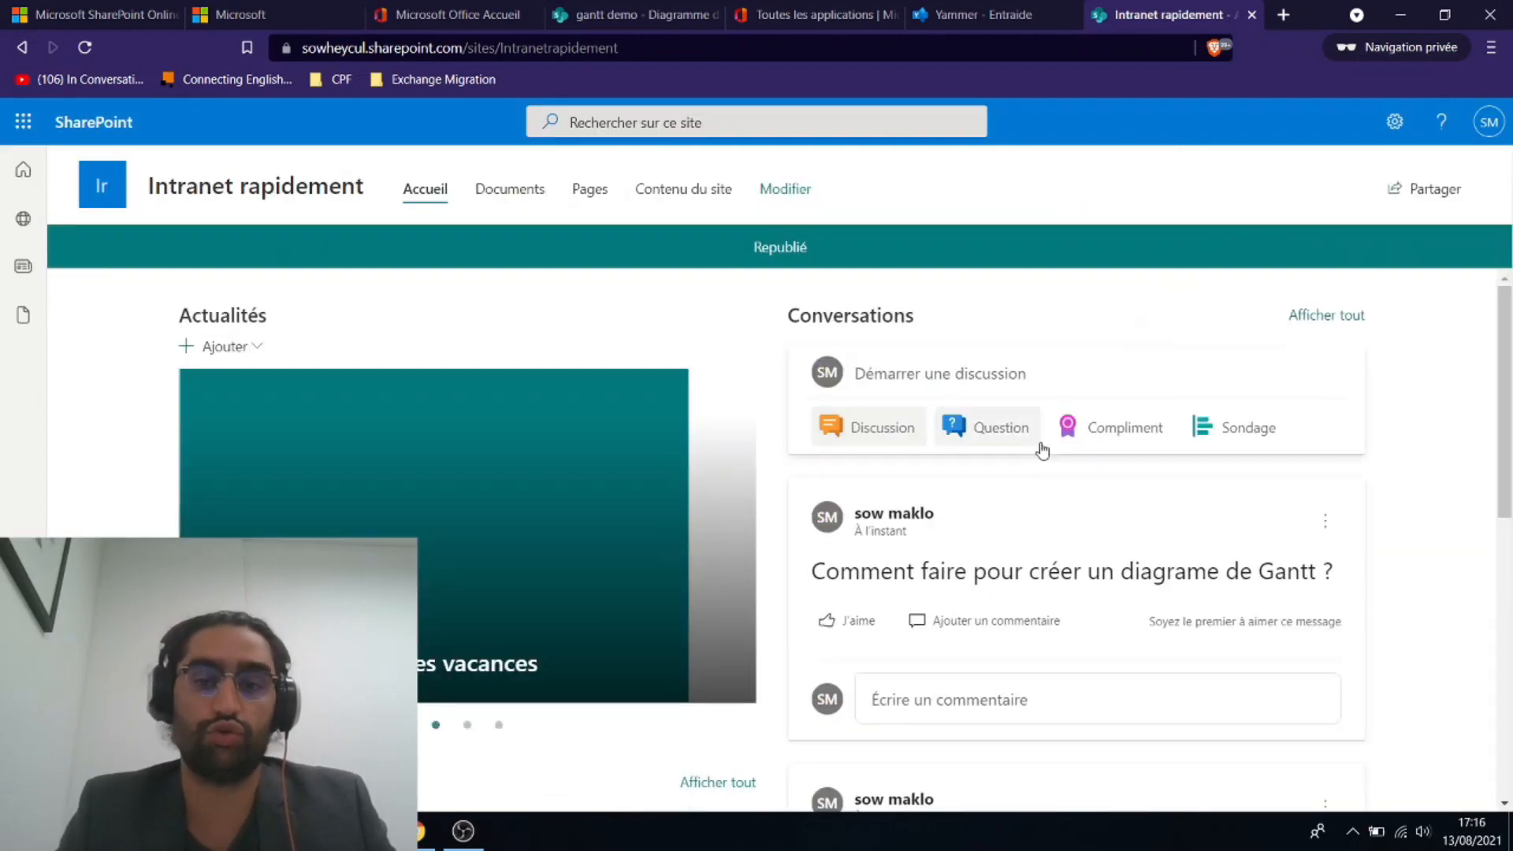
pyautogui.scroll(-6, 1043, 451)
pyautogui.scroll(5, 1042, 446)
pyautogui.scroll(1, 1042, 443)
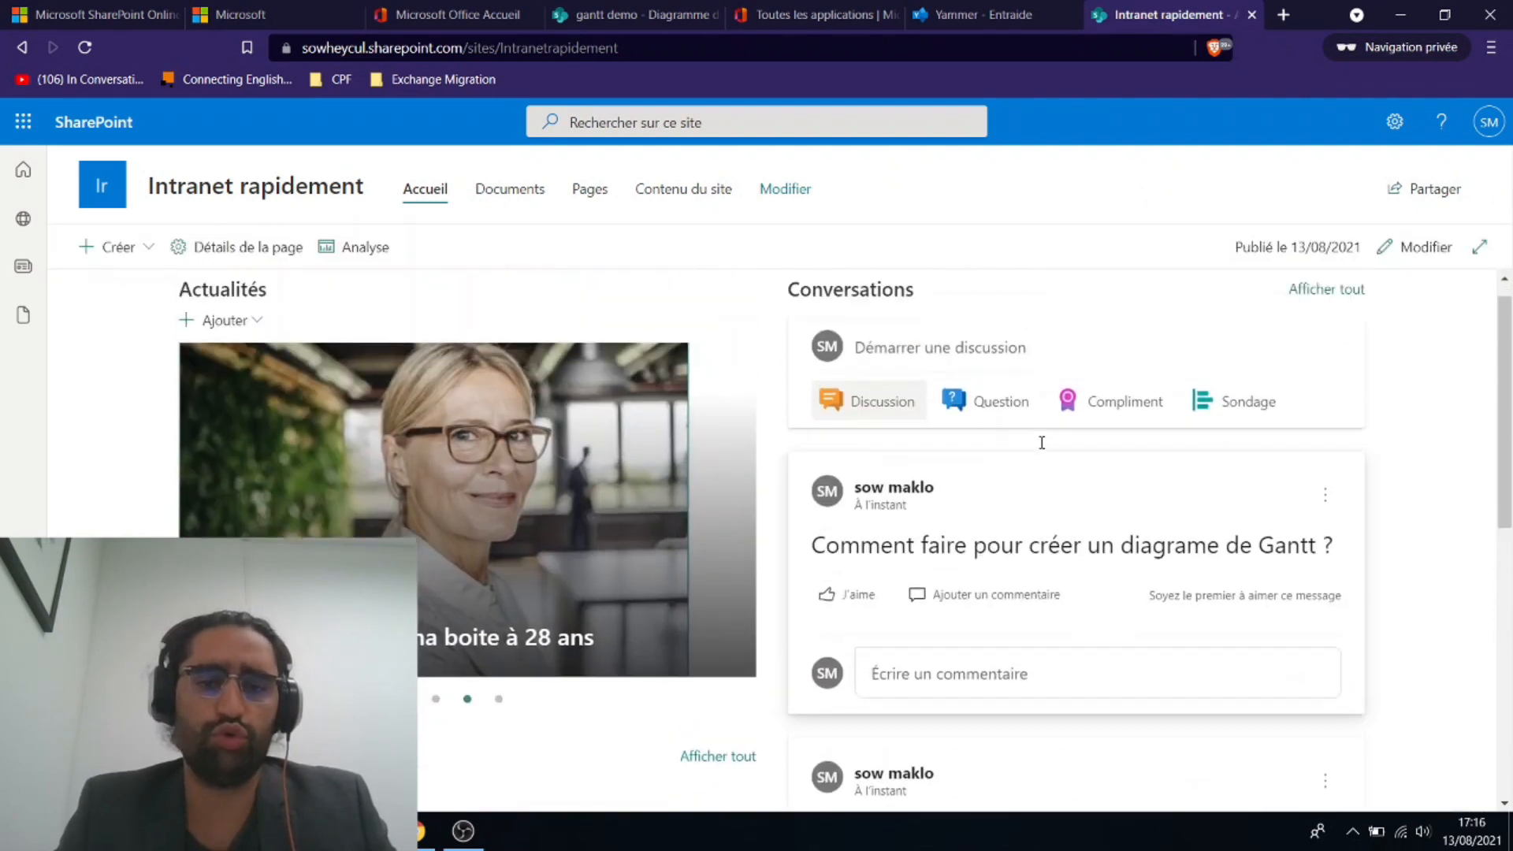
pyautogui.scroll(-5, 1042, 443)
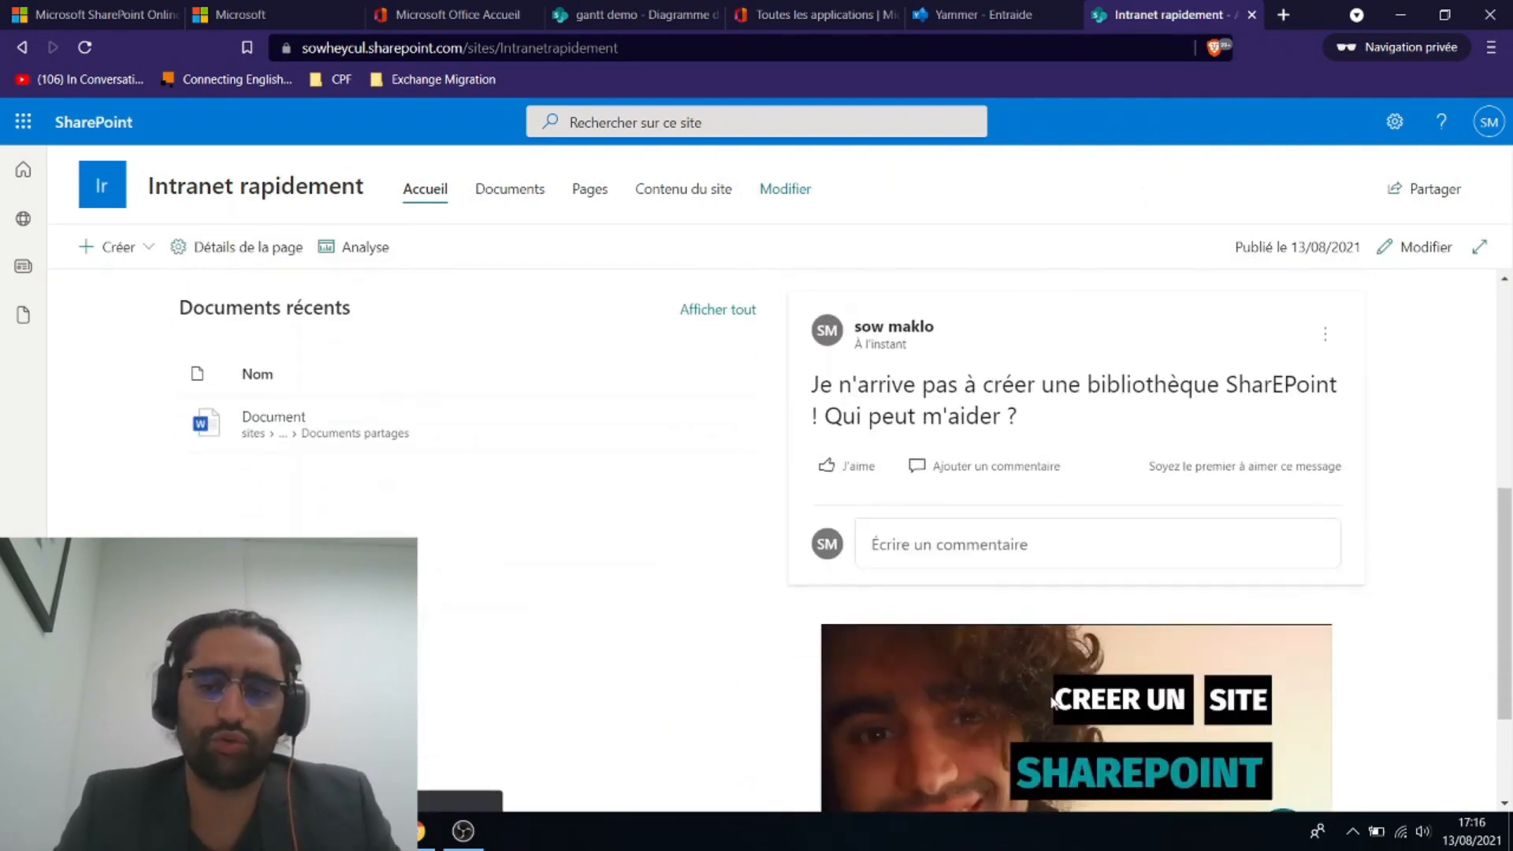
# Look over the finished home page, examining the news carousel, the Yammer conversations, the recent documents and the embedded YouTube video
pyautogui.scroll(5, 1061, 699)
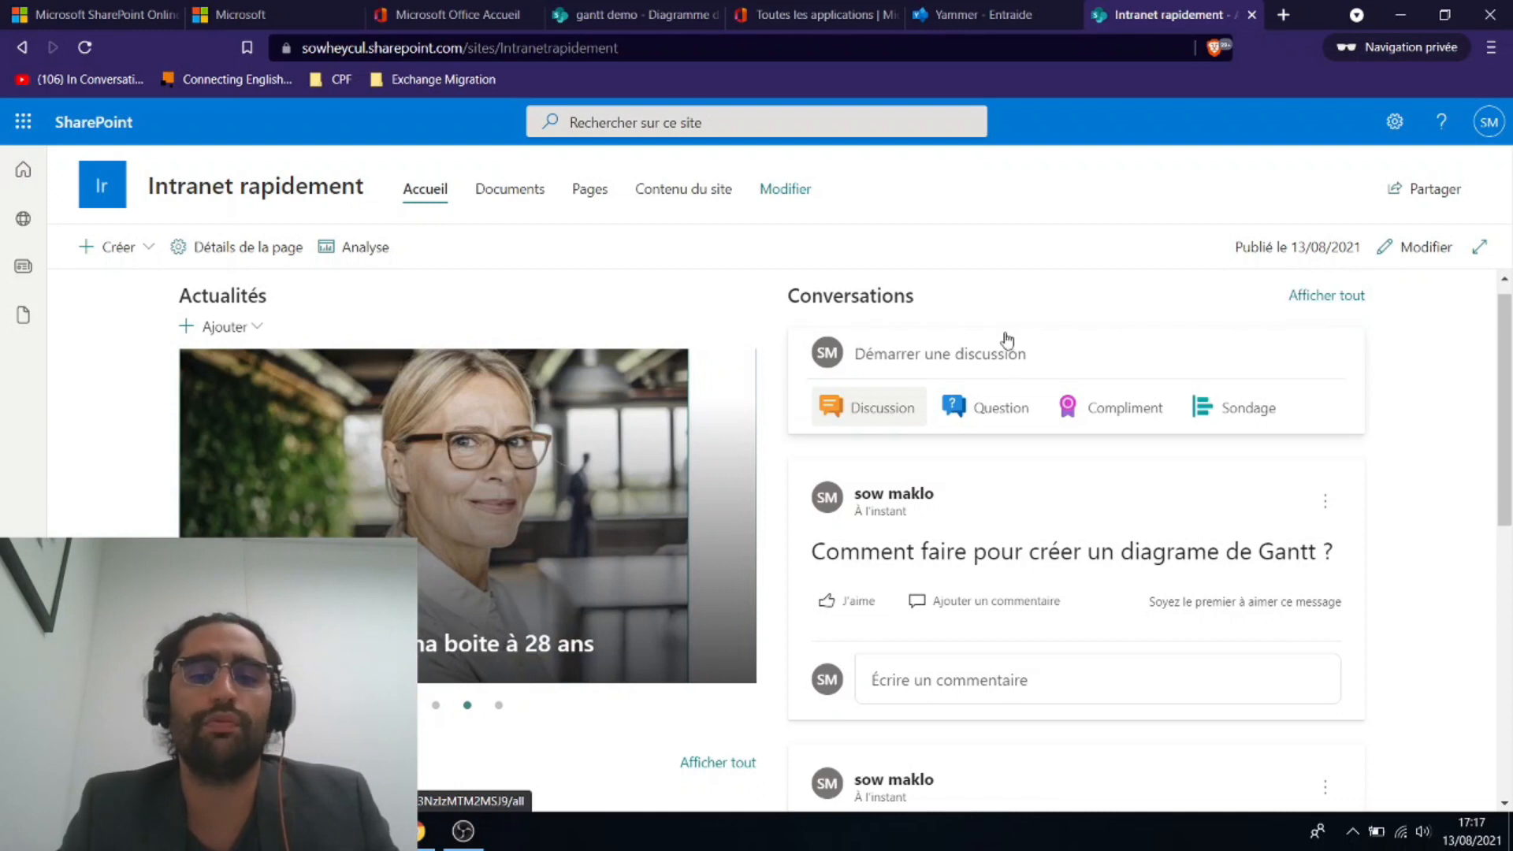
pyautogui.scroll(-3, 1009, 676)
pyautogui.scroll(4, 1009, 676)
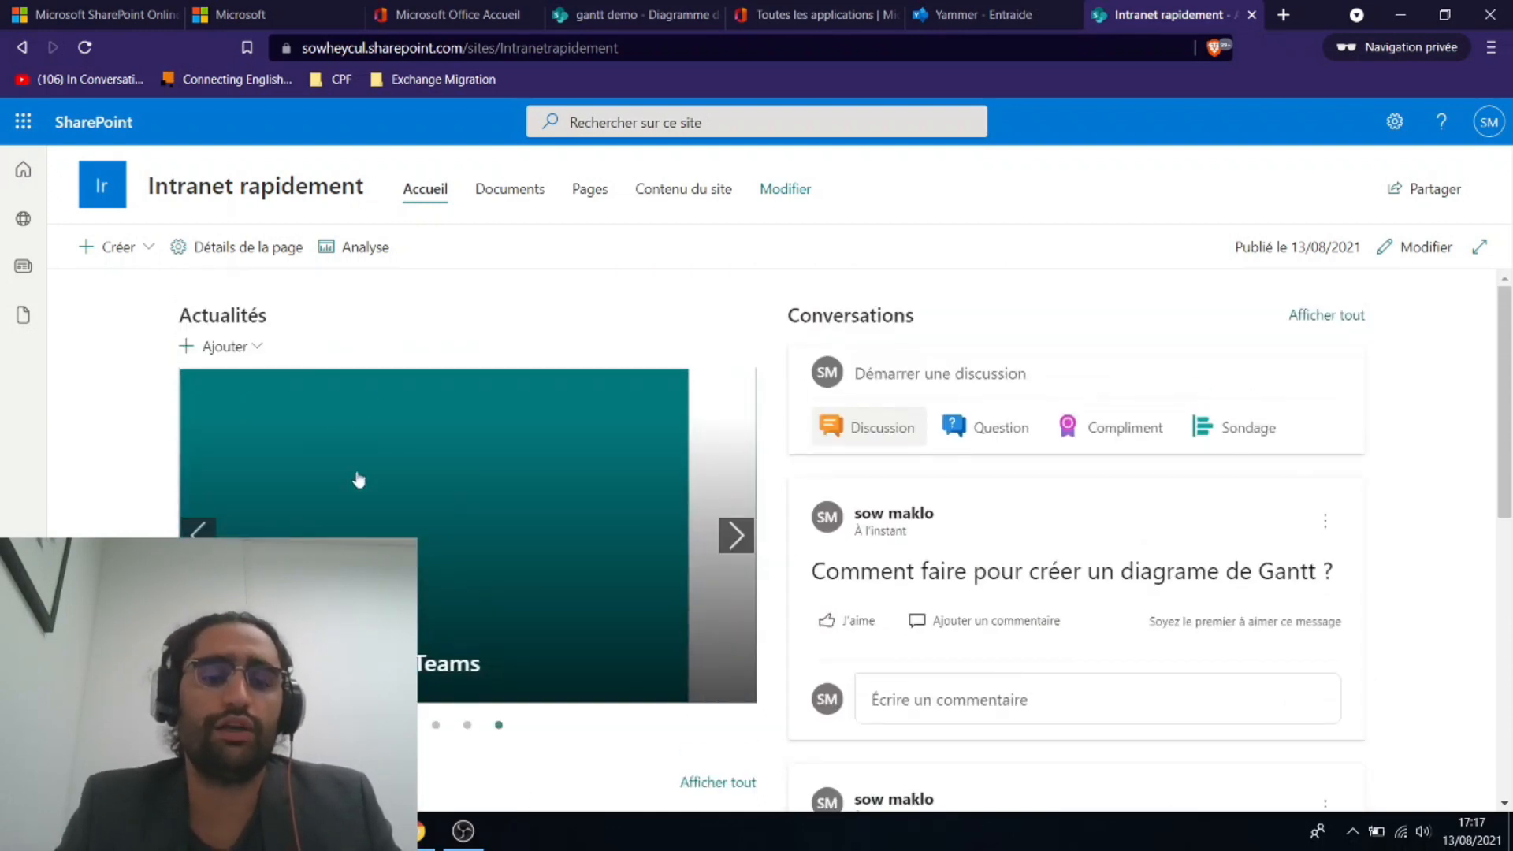
pyautogui.scroll(-3, 1041, 499)
pyautogui.scroll(2, 1040, 499)
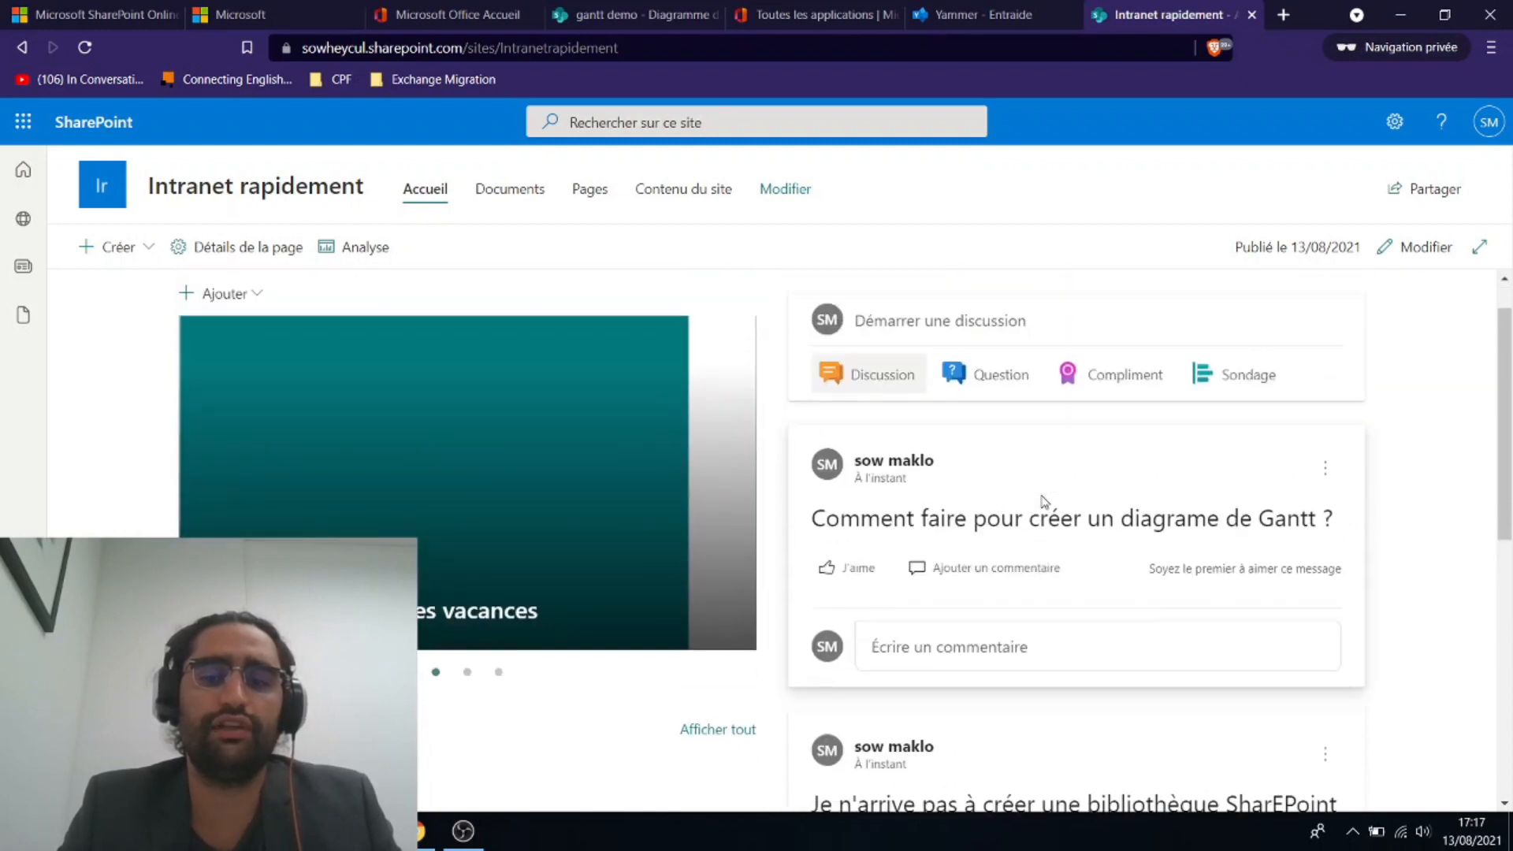
pyautogui.scroll(-3, 1042, 502)
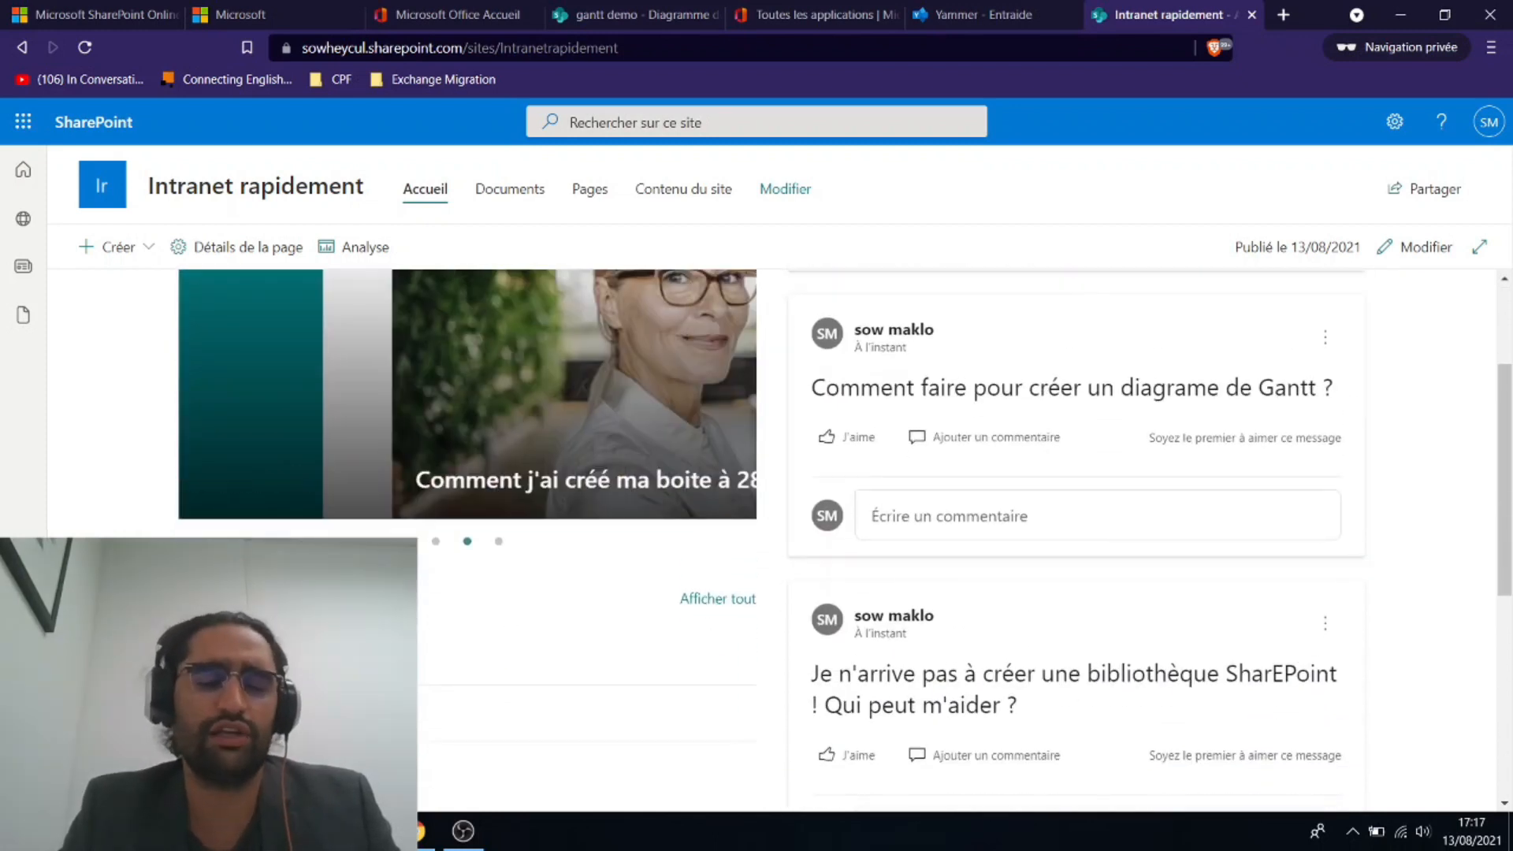
pyautogui.scroll(-5, 528, 623)
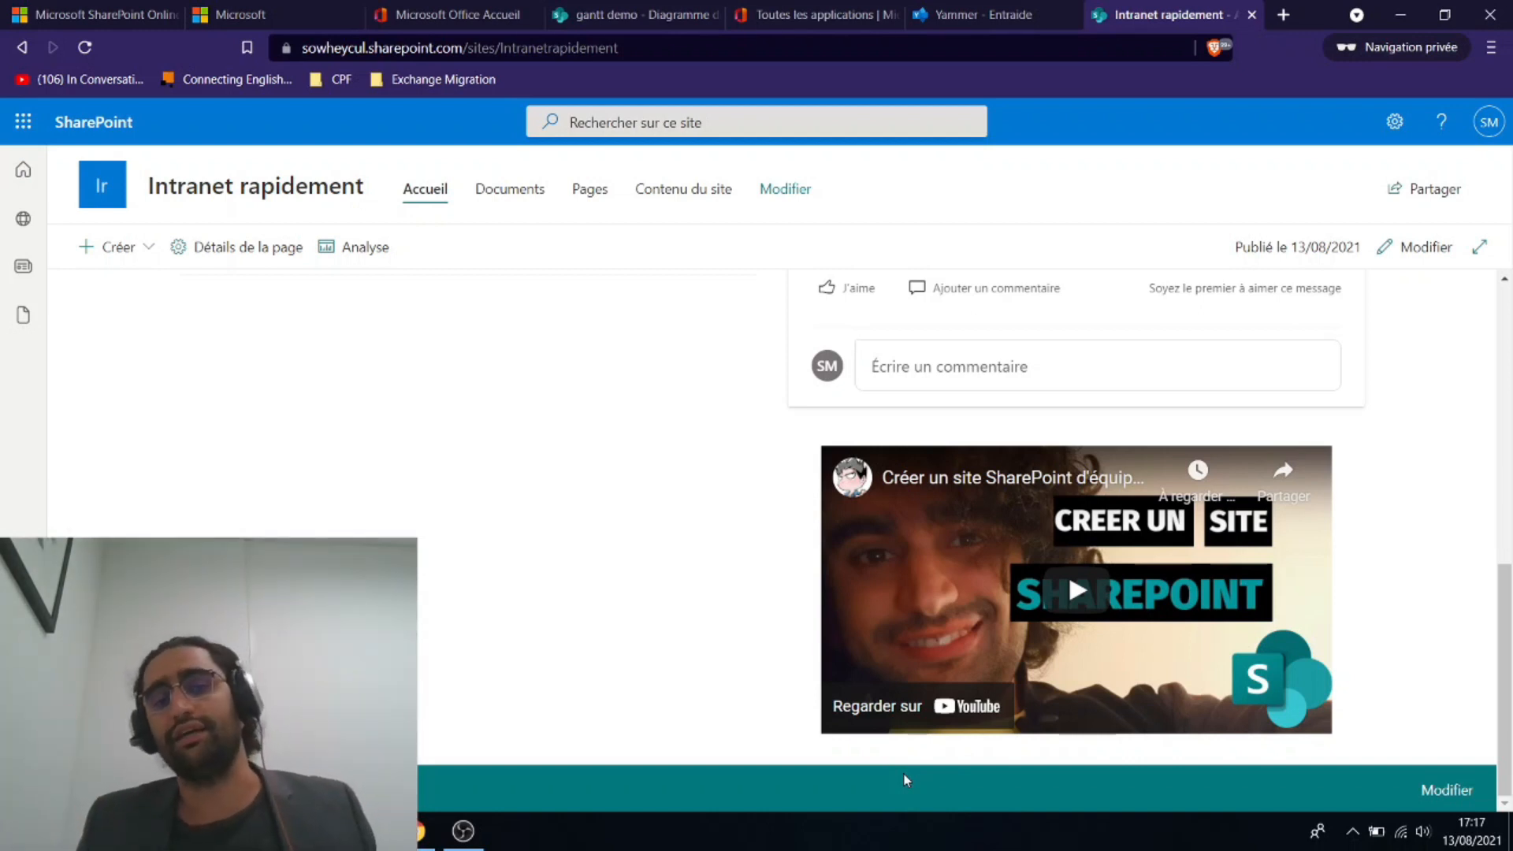
pyautogui.scroll(5, 905, 774)
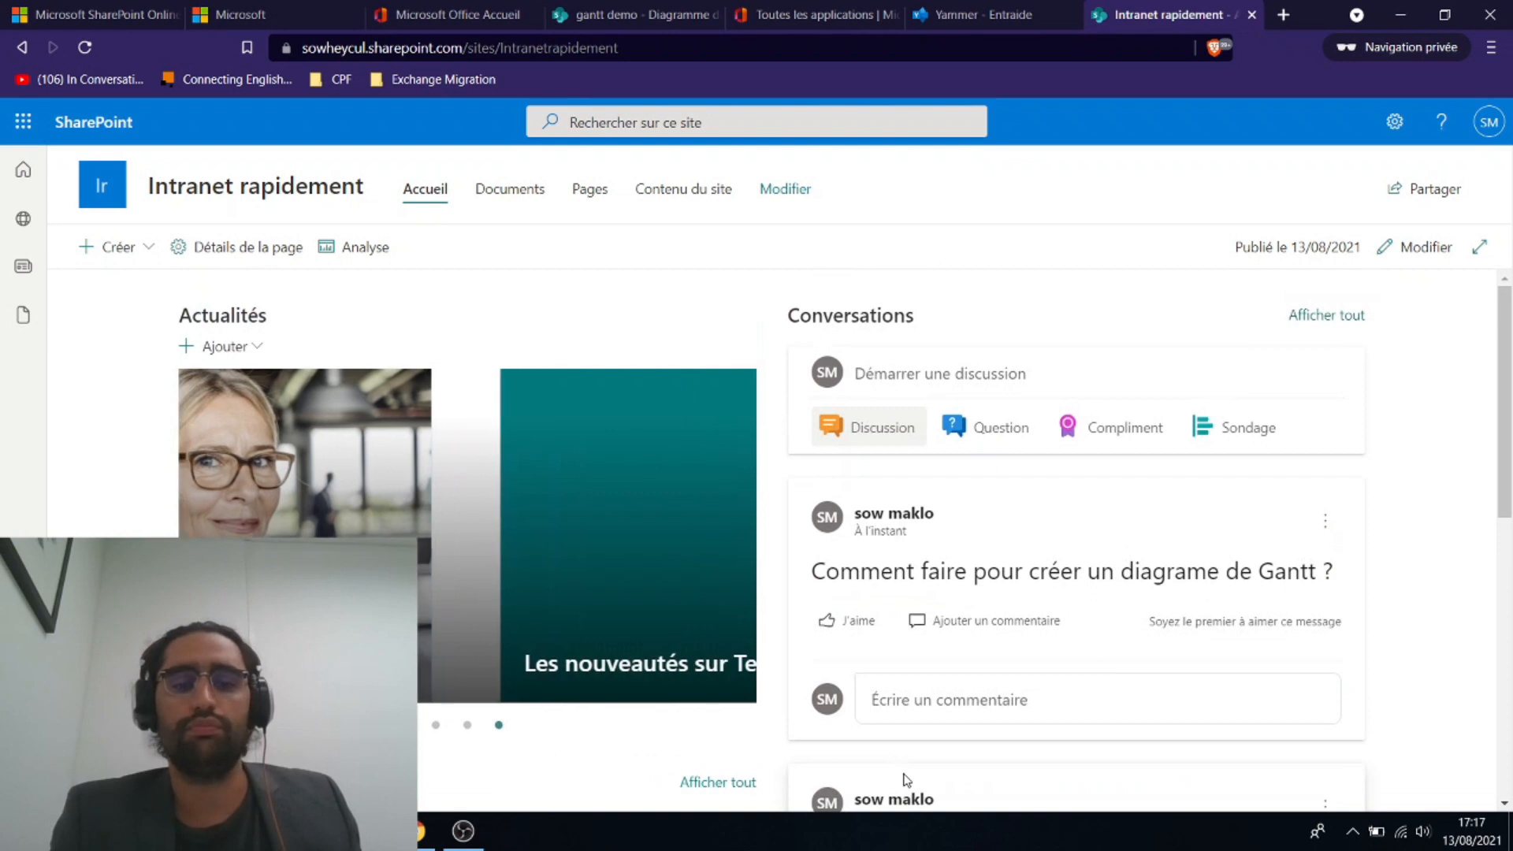